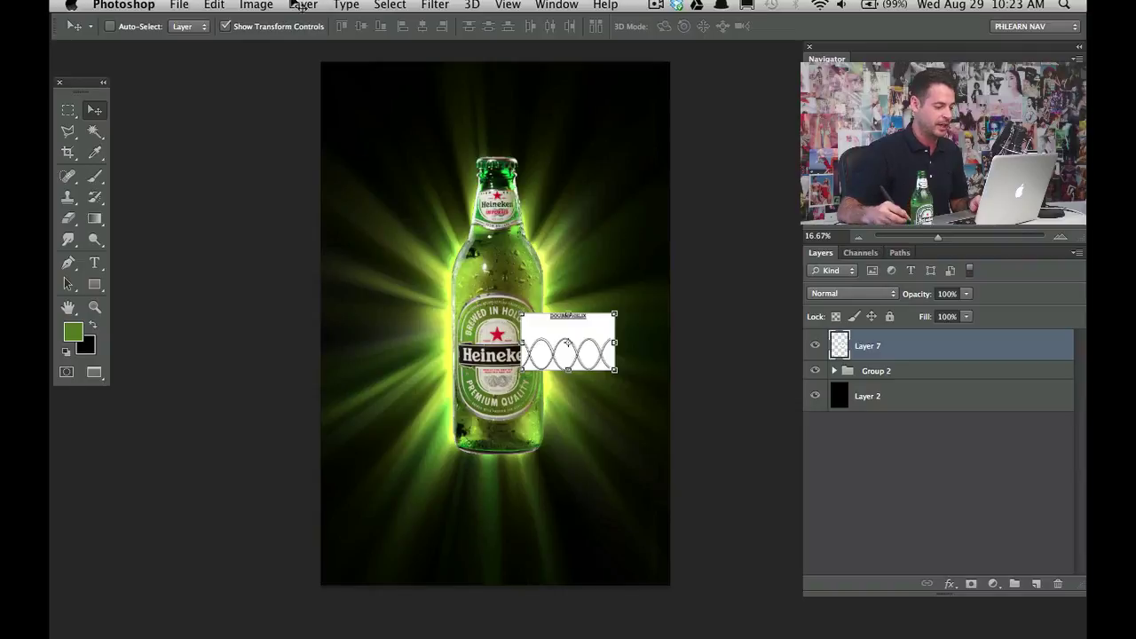
- Erase the DOUBLE HELIX title strip from the diagram on Layer 7 using a rectangular selection, and deselect
drag(469, 345, 433, 352)
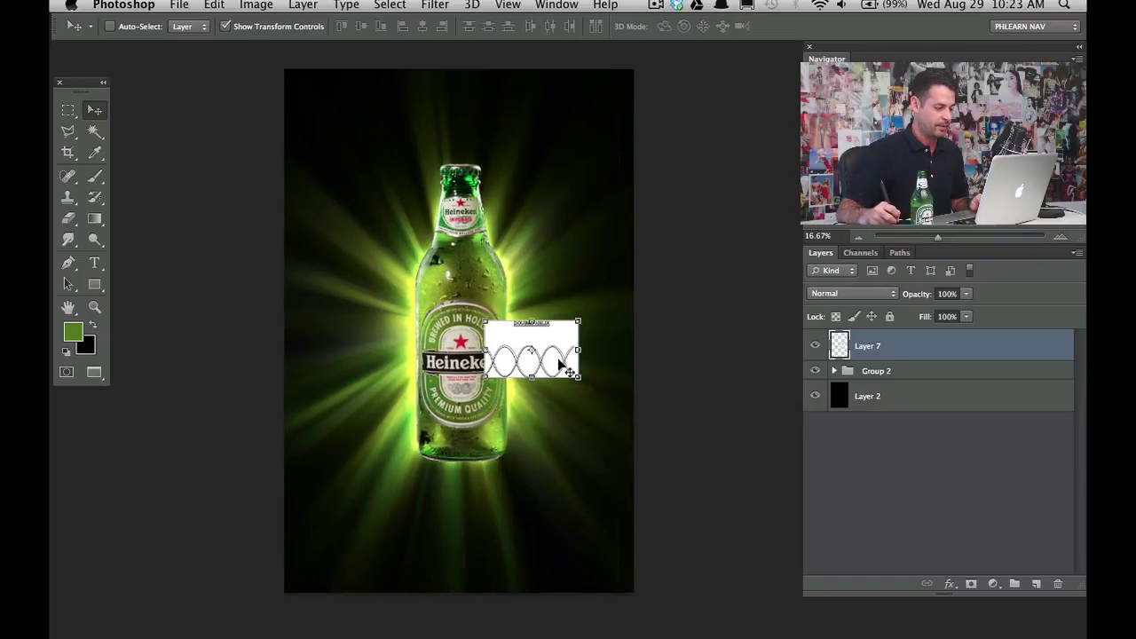
drag(558, 360, 531, 350)
key(super+plus)
key(super+plus)
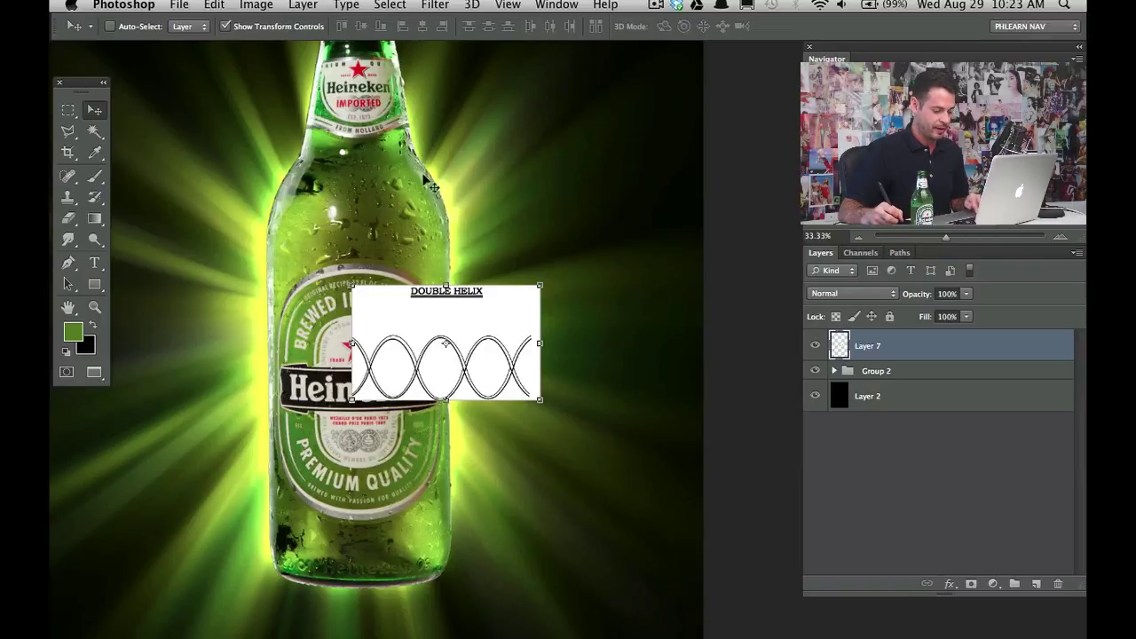
key(m)
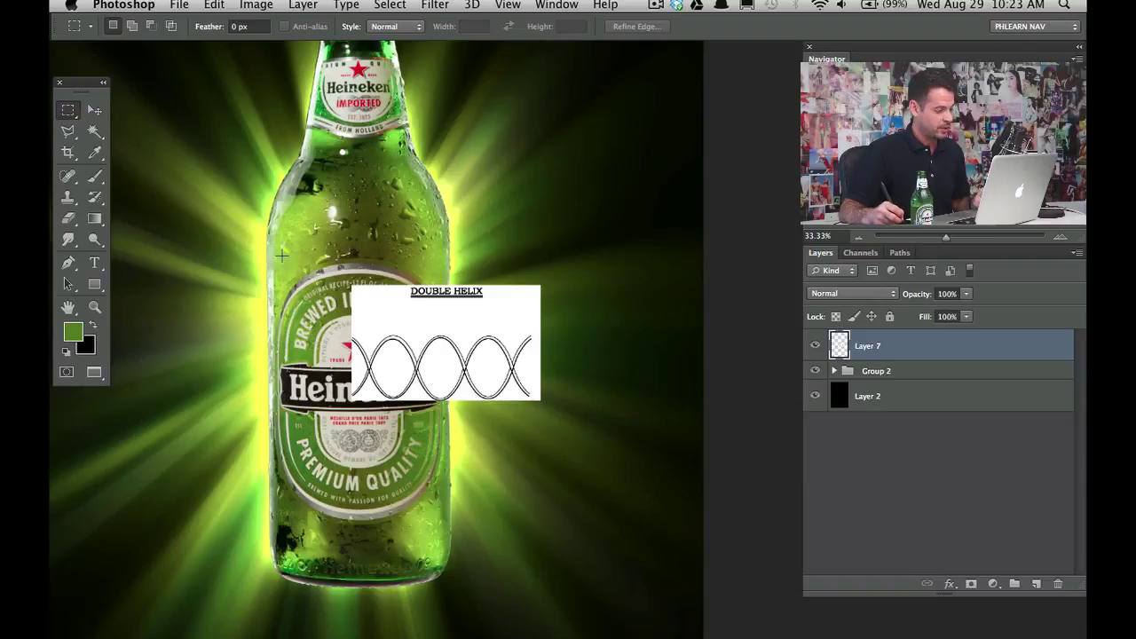
drag(289, 236, 631, 314)
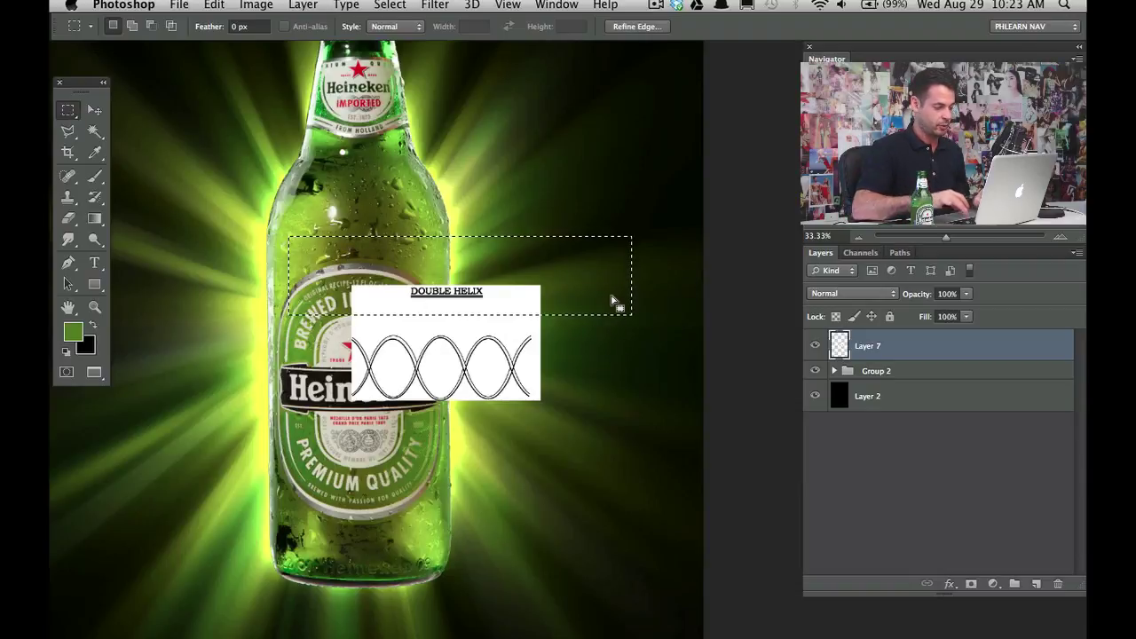
key(Delete)
key(ctrl+d)
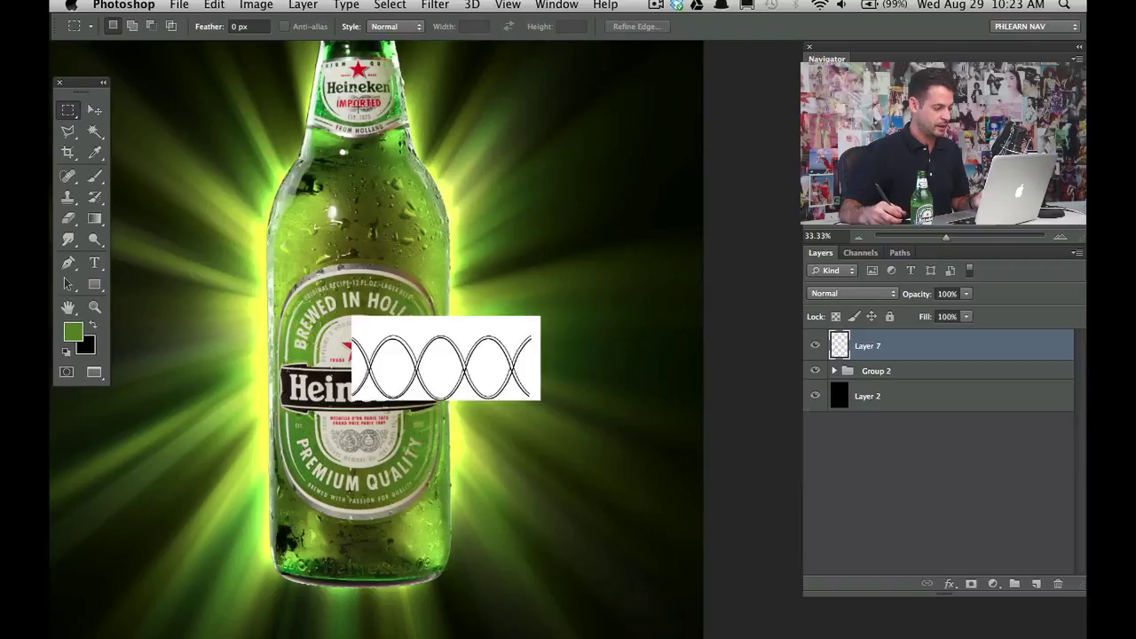
- Rotate the helix diagram 90 degrees clockwise so that the strands run vertically, and apply the transformation
key(v)
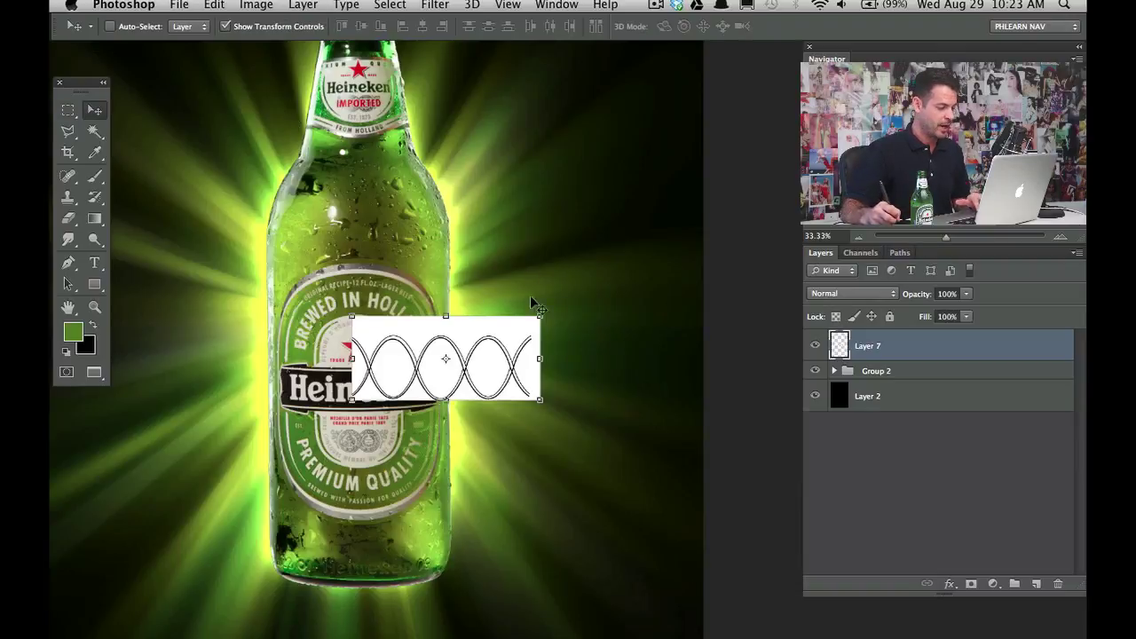
drag(558, 313, 520, 435)
key(Return)
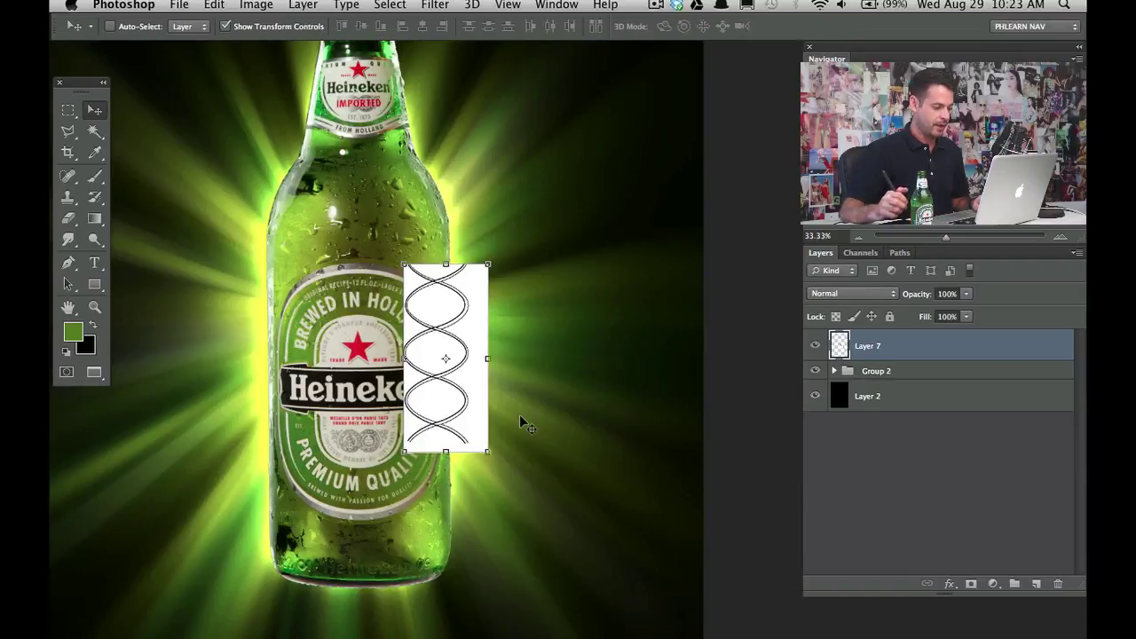
- Set Layer 7's blend mode to Screen and invert its colours so only white helix lines show
click(848, 292)
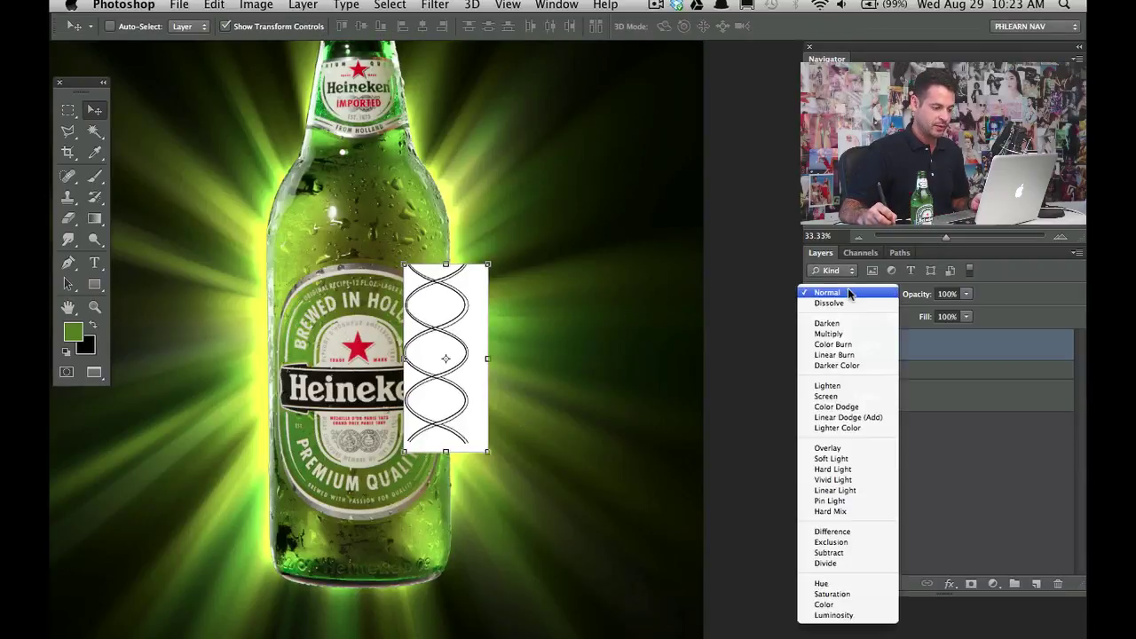
click(847, 396)
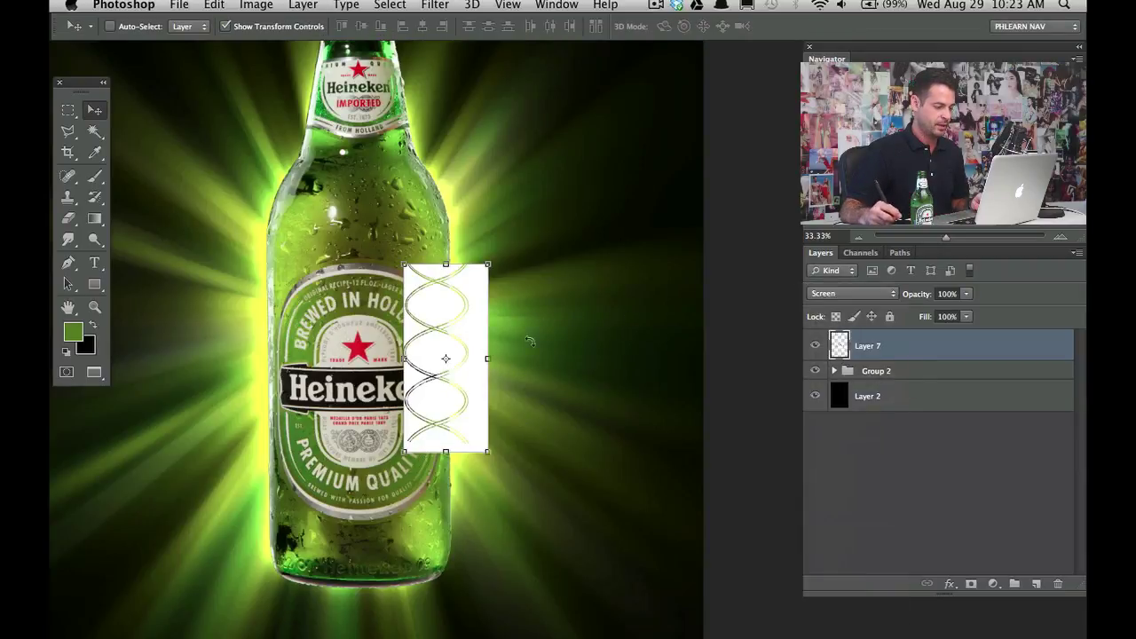
key(ctrl+i)
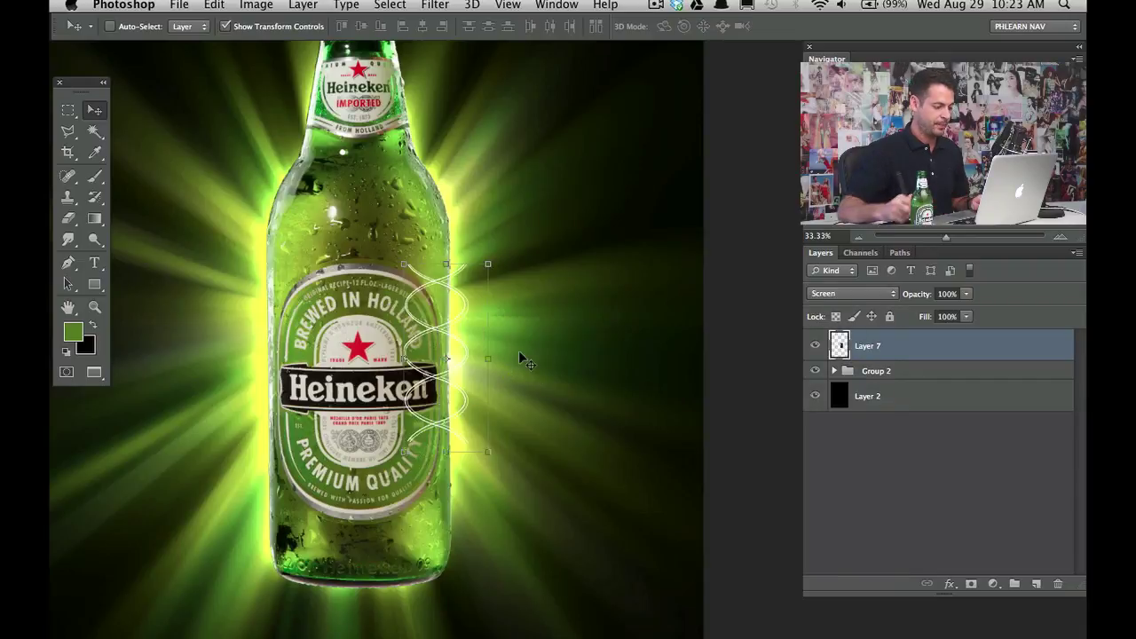
- Move the helix over the bottle and scale it proportionally to about 580% so it spans the full canvas height
drag(460, 417, 381, 362)
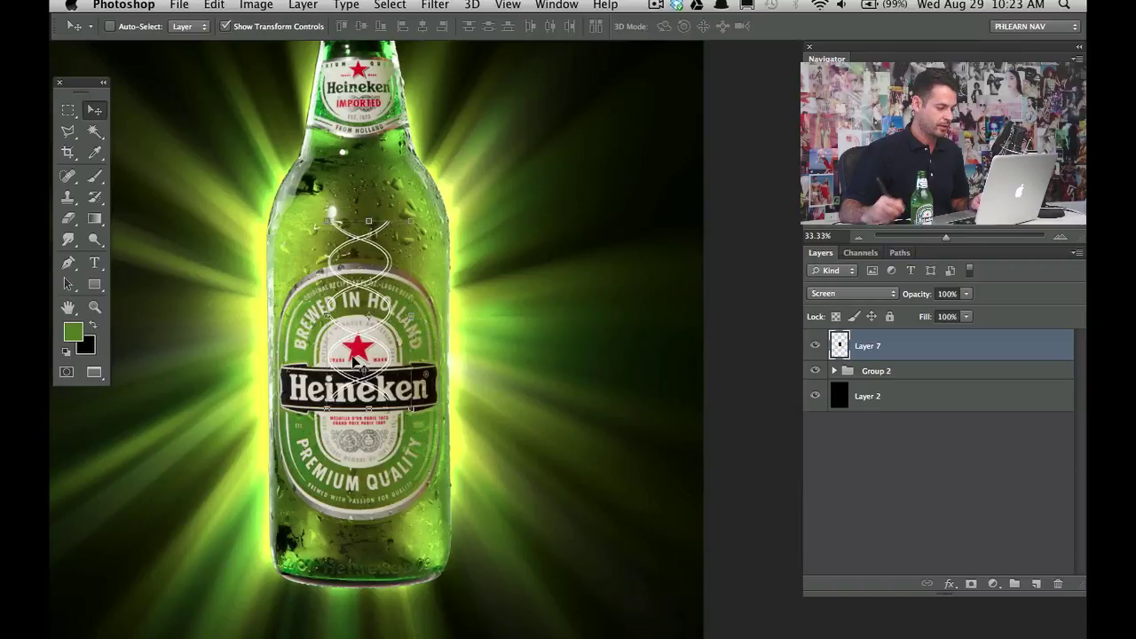
key(super+minus)
key(super+minus)
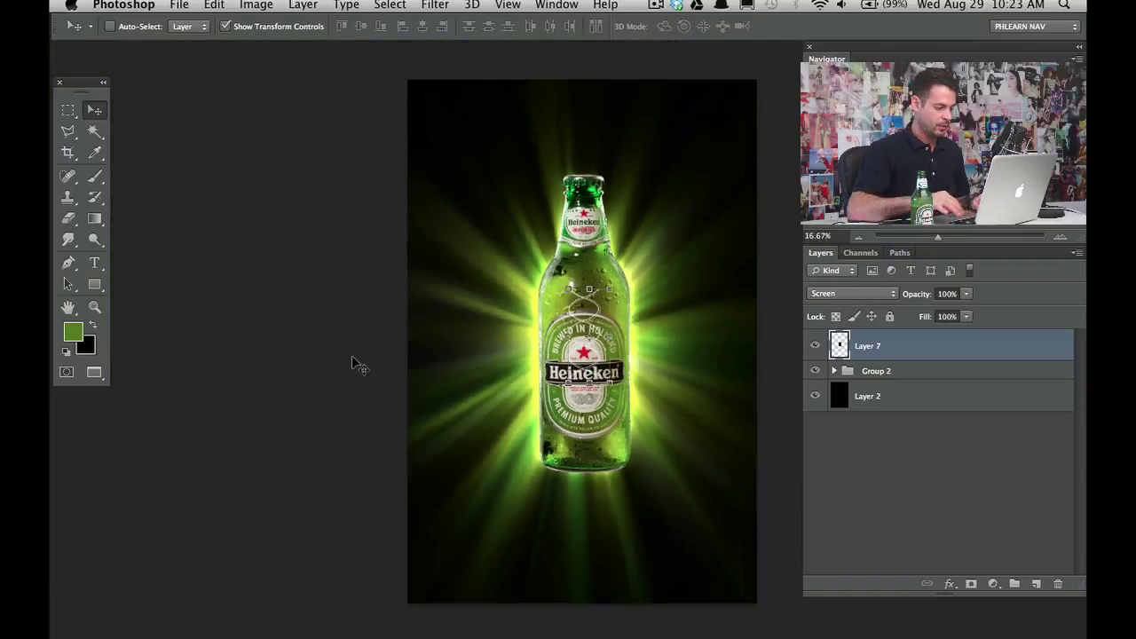
drag(597, 449, 489, 395)
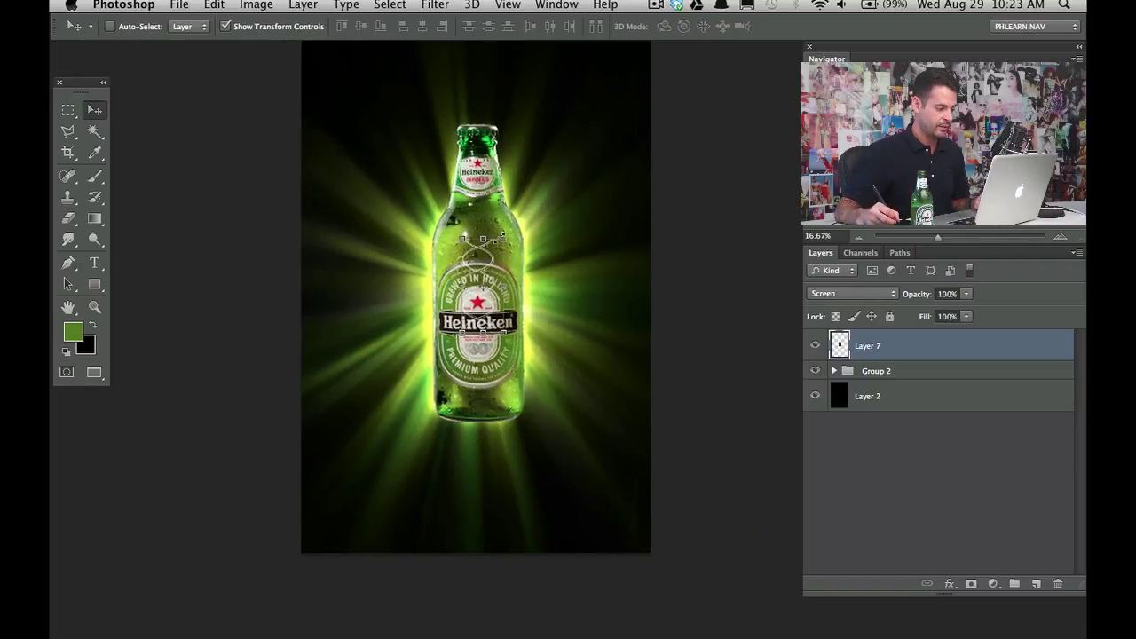
drag(502, 237, 487, 408)
scroll(519, 406, down, 10)
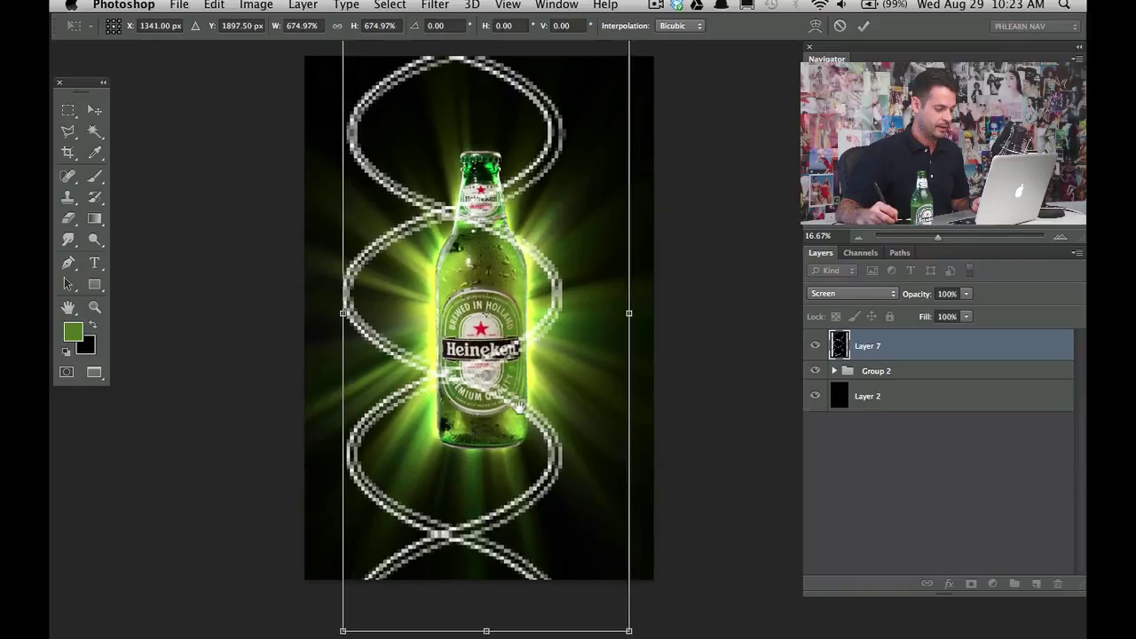
scroll(519, 407, down, 2)
key(super+minus)
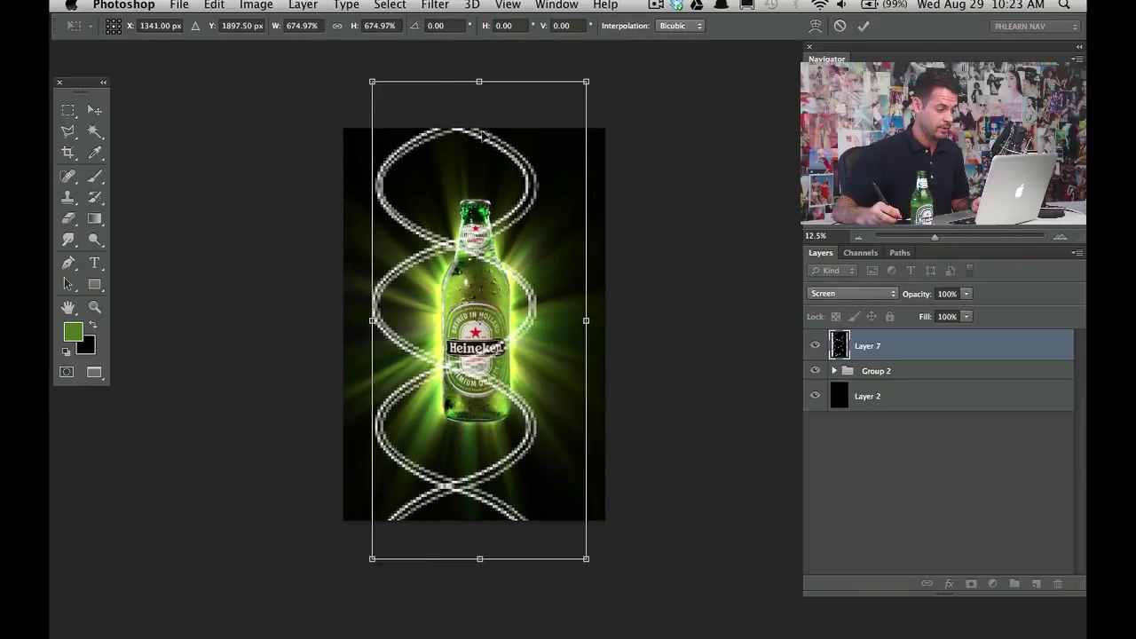
drag(587, 81, 567, 163)
drag(378, 587, 388, 560)
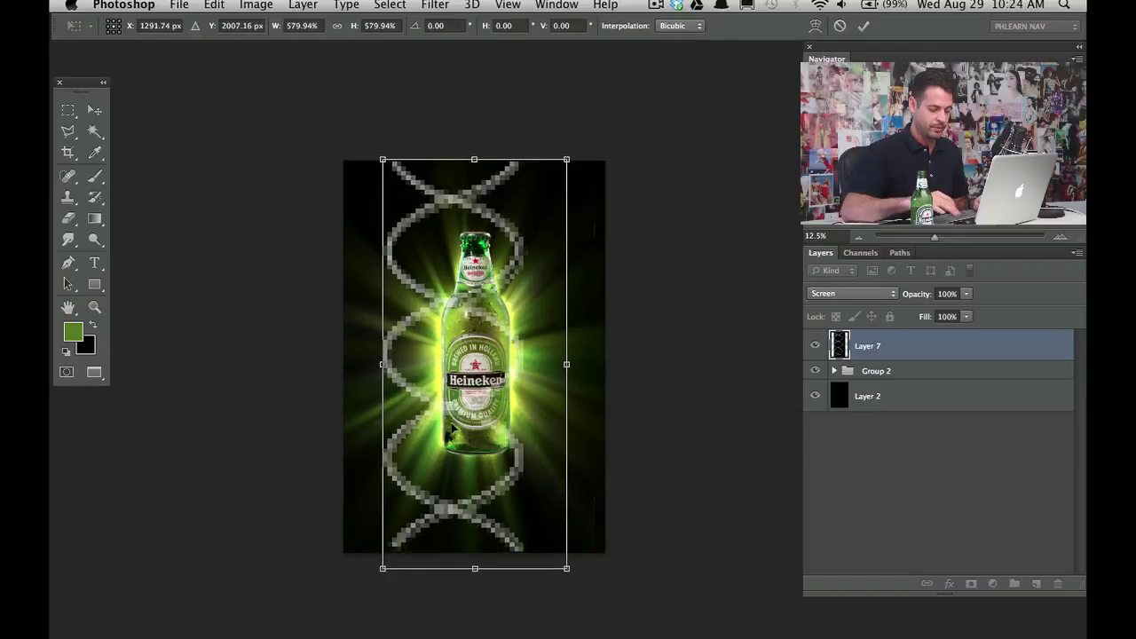
key(Return)
- Nudge the enlarged helix horizontally until its crossings are centred on the bottle
key(shift+Right)
key(shift+Right)
key(shift+Right)
key(shift+Right)
key(shift+Right)
key(shift+Right)
key(shift+Right)
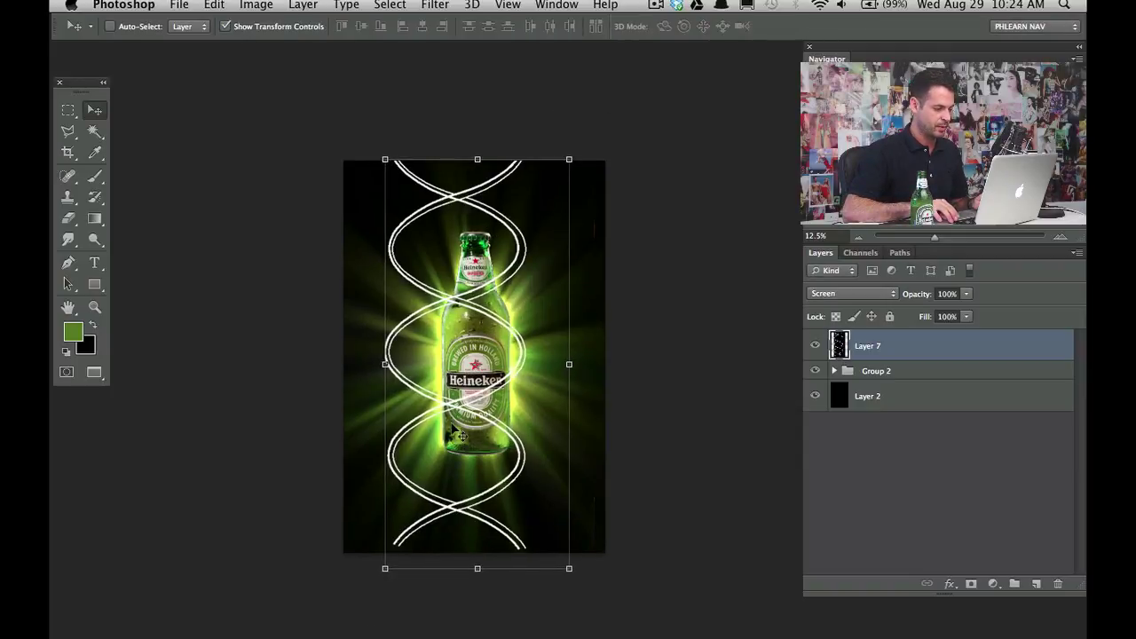
key(shift+Right)
key(shift+Right)
key(shift+Right)
key(shift+Right)
key(shift+Right)
key(shift+Right)
key(shift+Right)
key(shift+Right)
key(shift+Right)
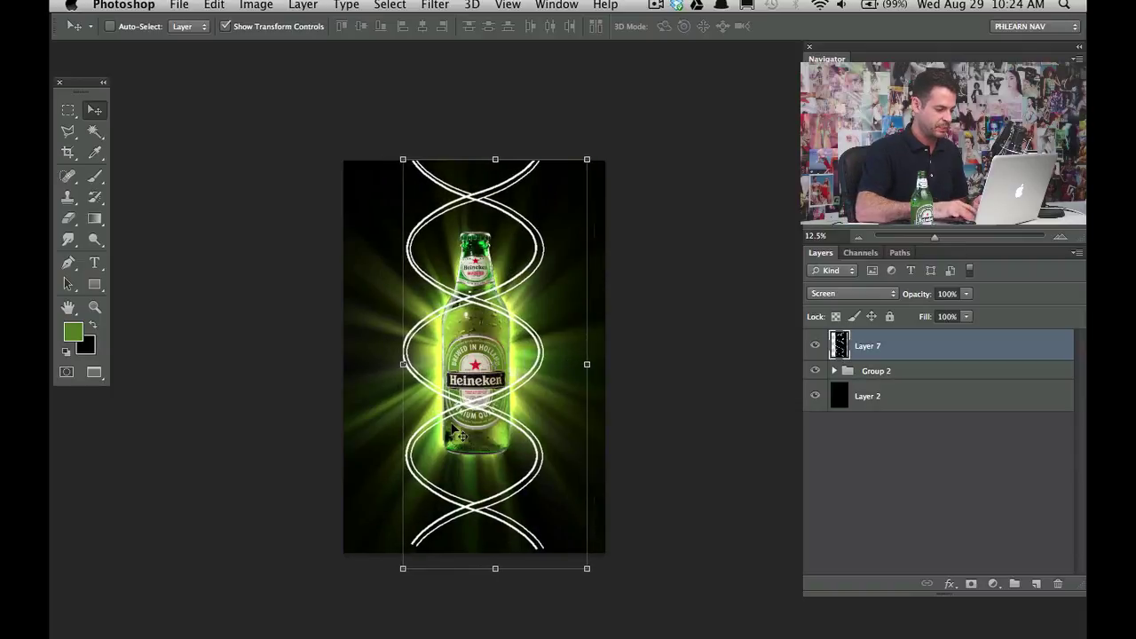
key(super+equal)
key(super+equal)
key(super+equal)
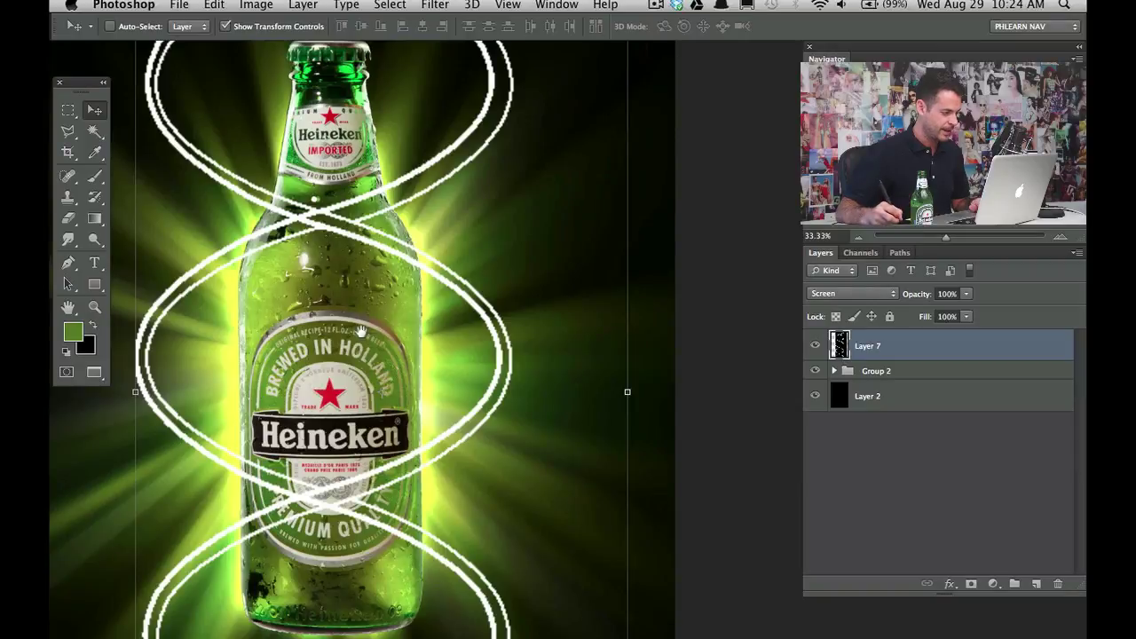
drag(361, 331, 496, 249)
key(shift+Right)
key(shift+Right)
key(shift+Right)
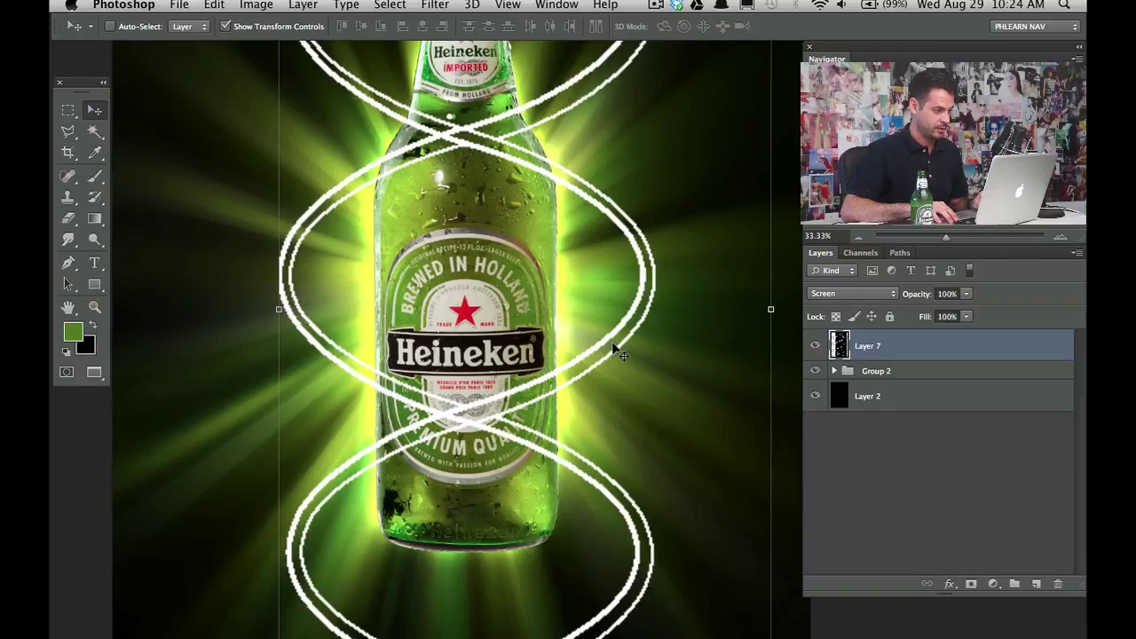
key(Left)
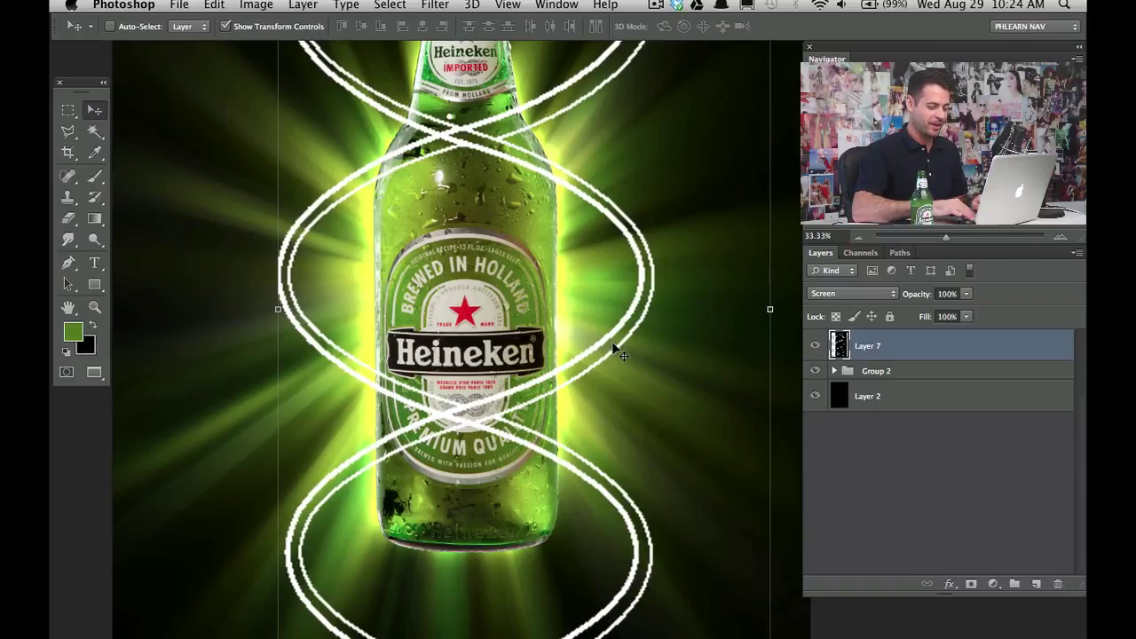
- Toggle the helix layer's visibility off and on to compare the whole composition with and without it
key(super+minus)
key(super+minus)
drag(520, 304, 429, 290)
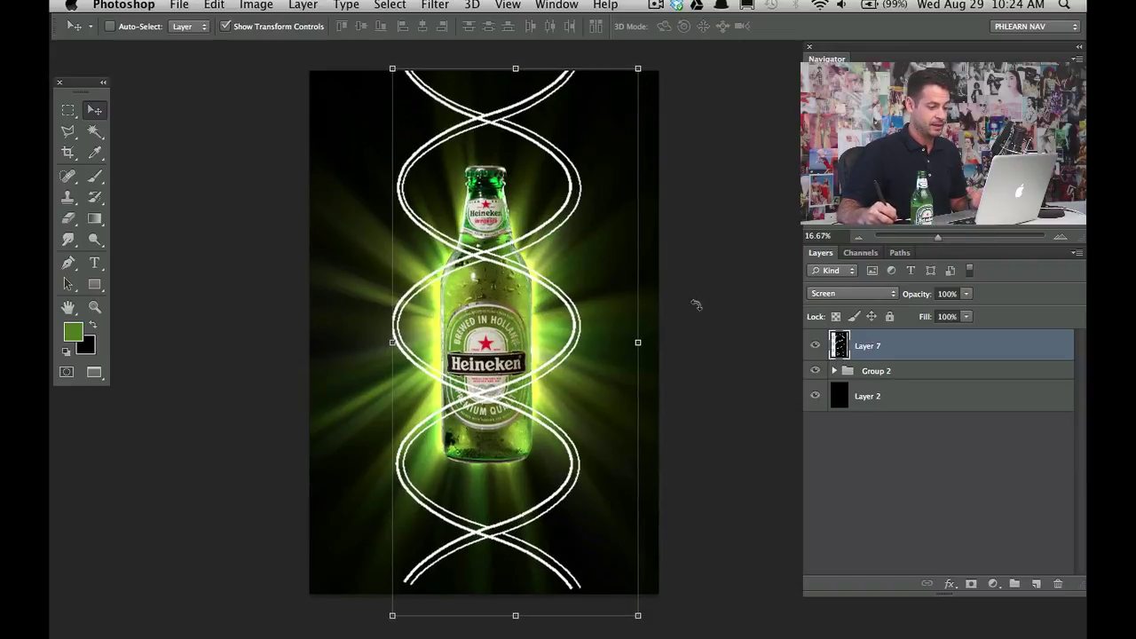
click(816, 346)
click(816, 346)
click(816, 346)
click(816, 346)
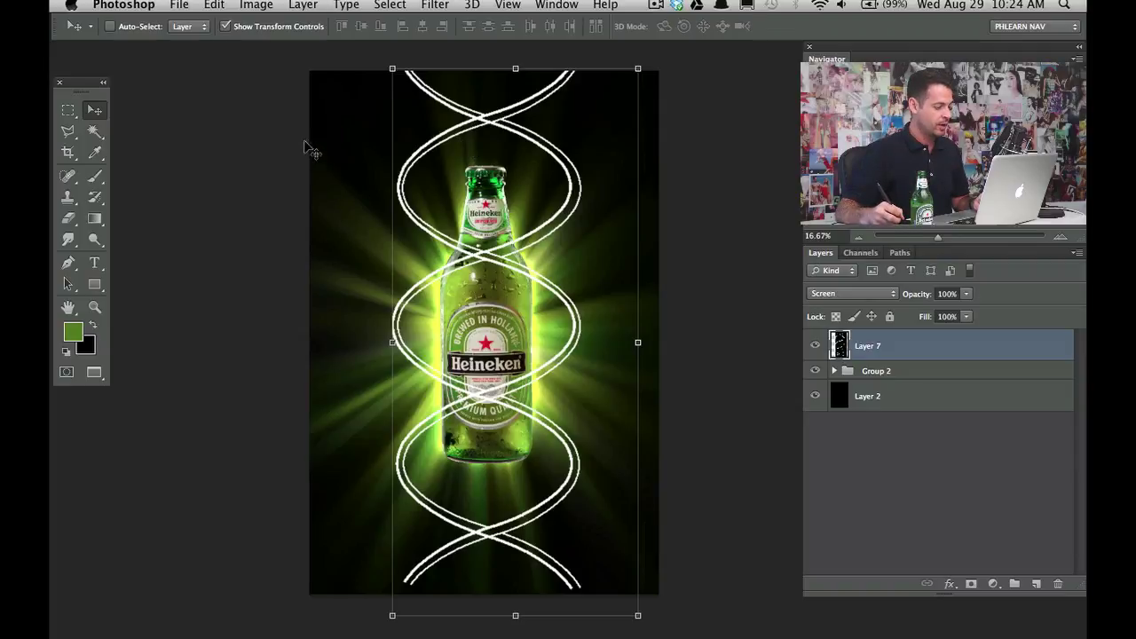
- Load _MG_0348, _MG_0394, _MG_0411, _MG_0424, _MG_0425, _MG_0426 and _MG_0449.jpg as layers of one new document with Load Files into Stack
key(f)
key(f)
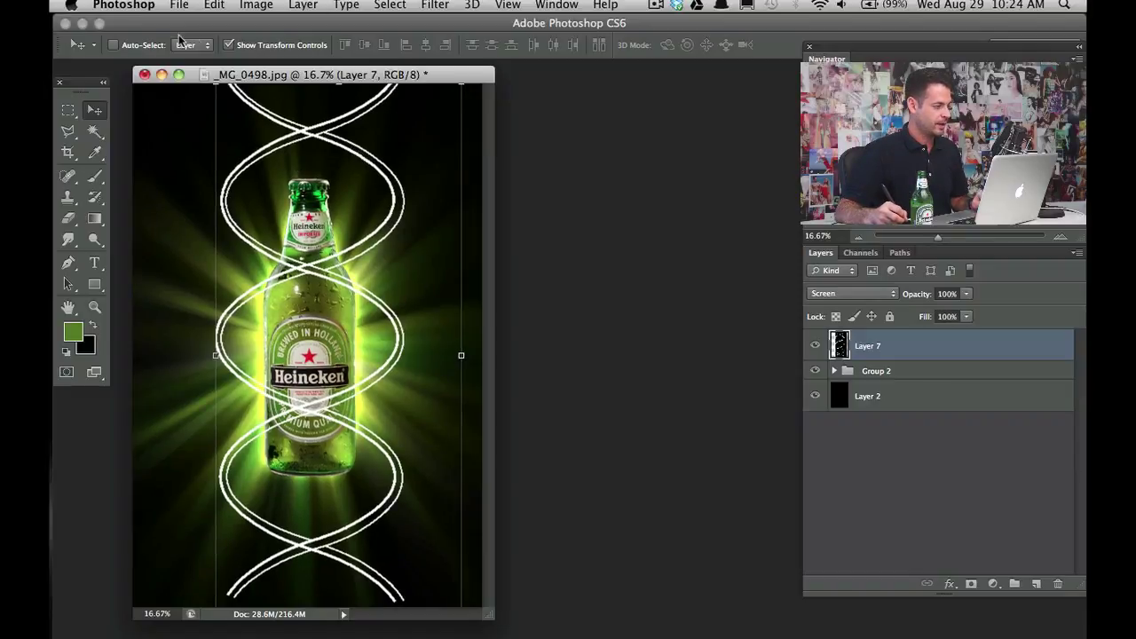
click(180, 6)
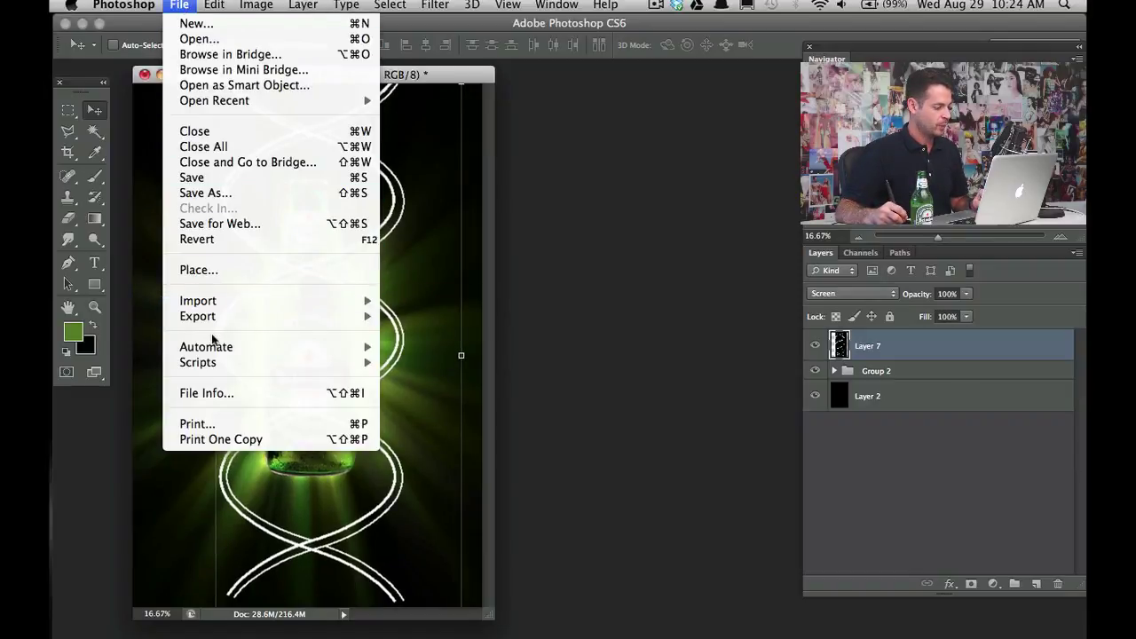
mouse_move(219, 364)
click(458, 565)
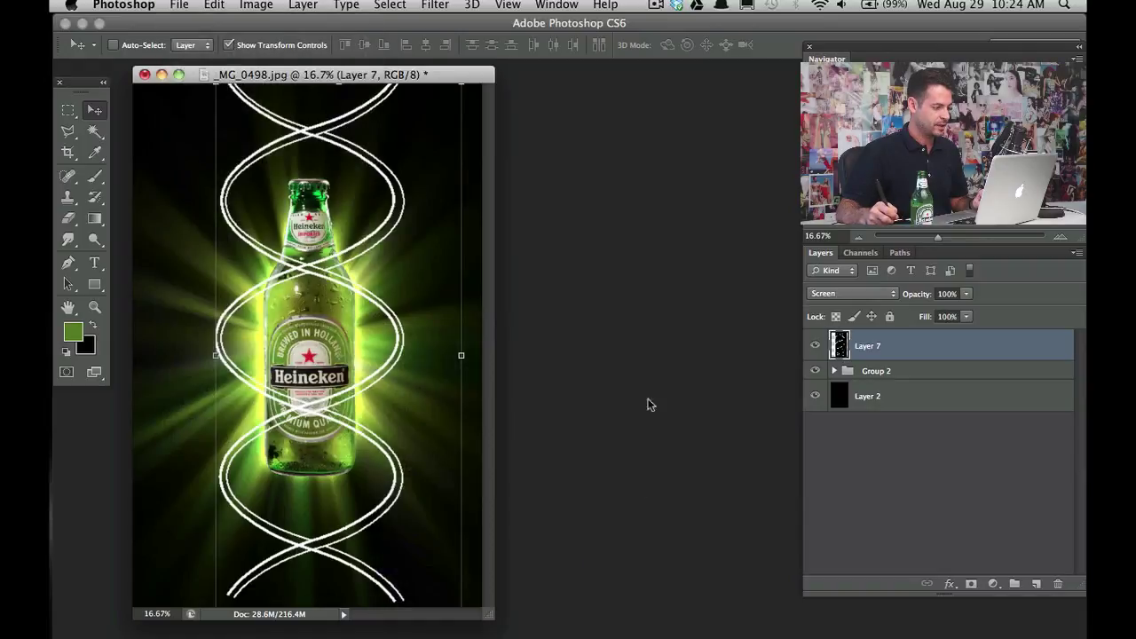
click(622, 298)
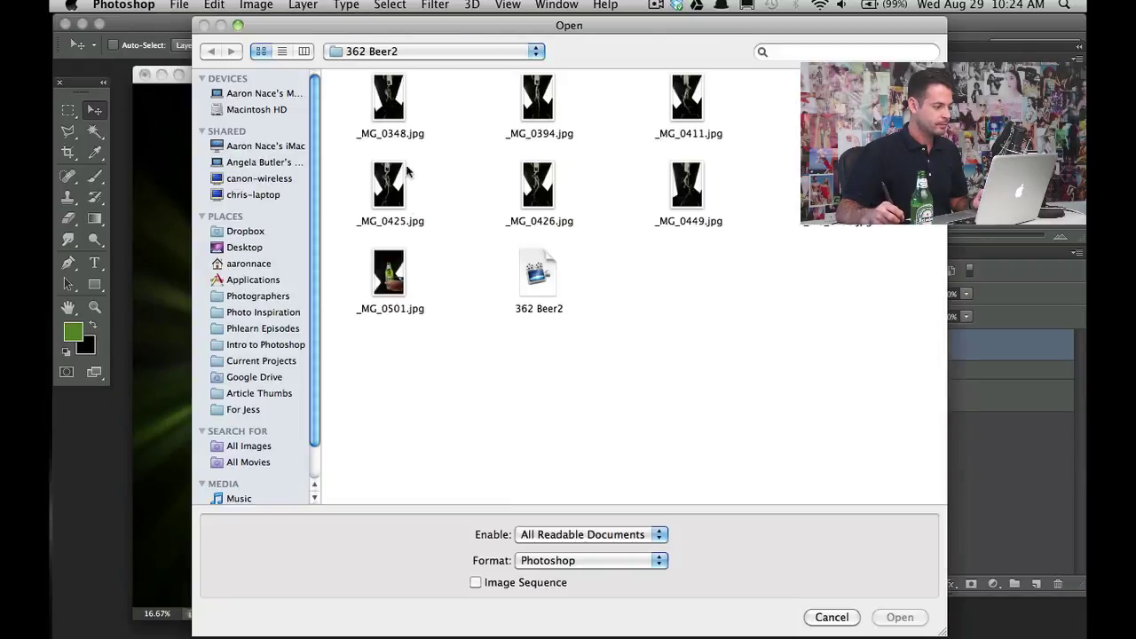
click(388, 95)
drag(743, 234, 390, 82)
click(874, 618)
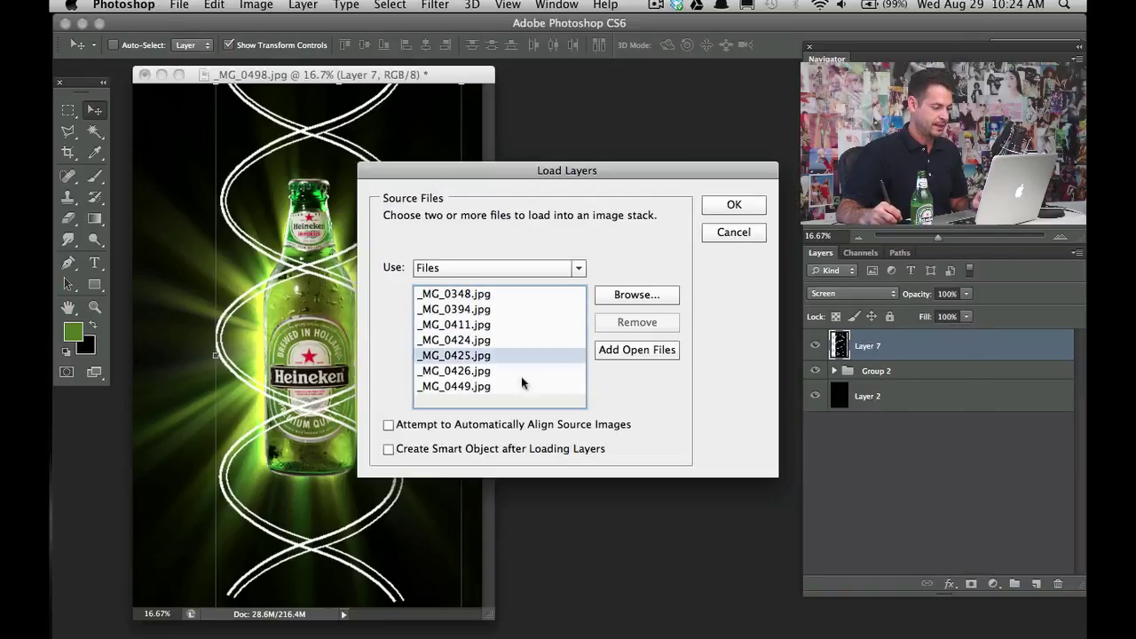
click(734, 206)
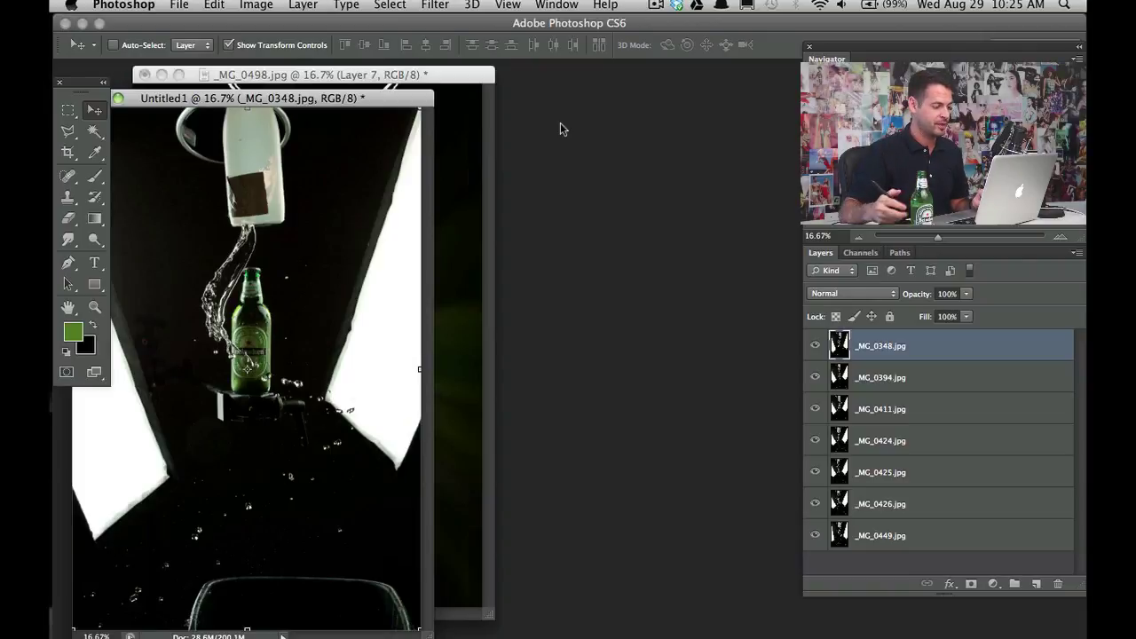
- Group all seven loaded splash photo layers, from _MG_0348.jpg to _MG_0449.jpg
drag(391, 102, 616, 115)
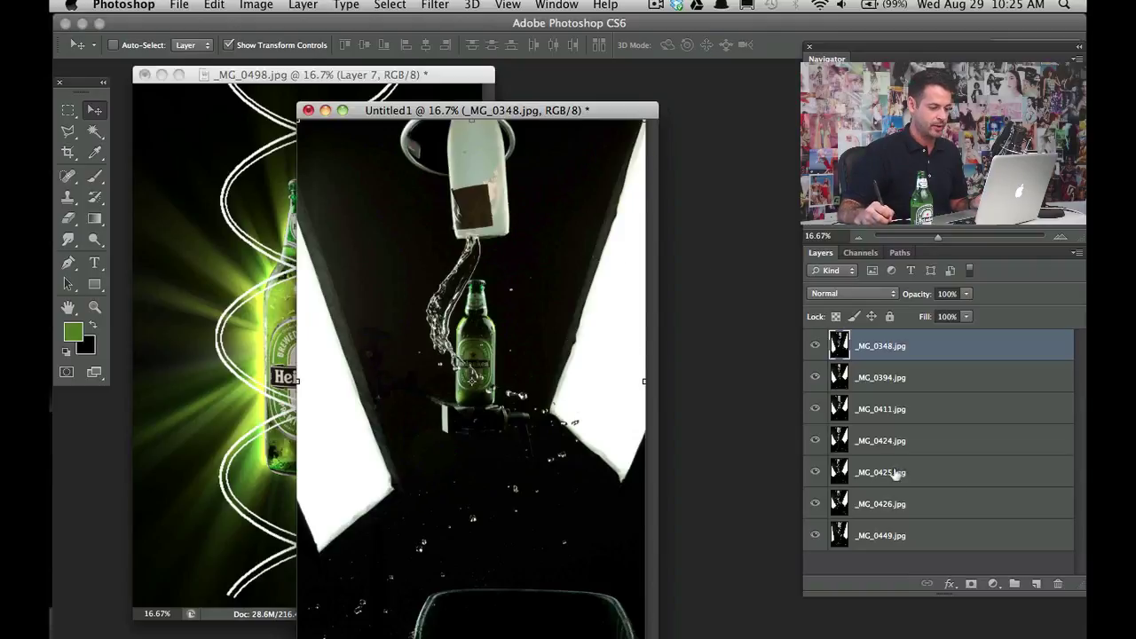
shift+click(923, 537)
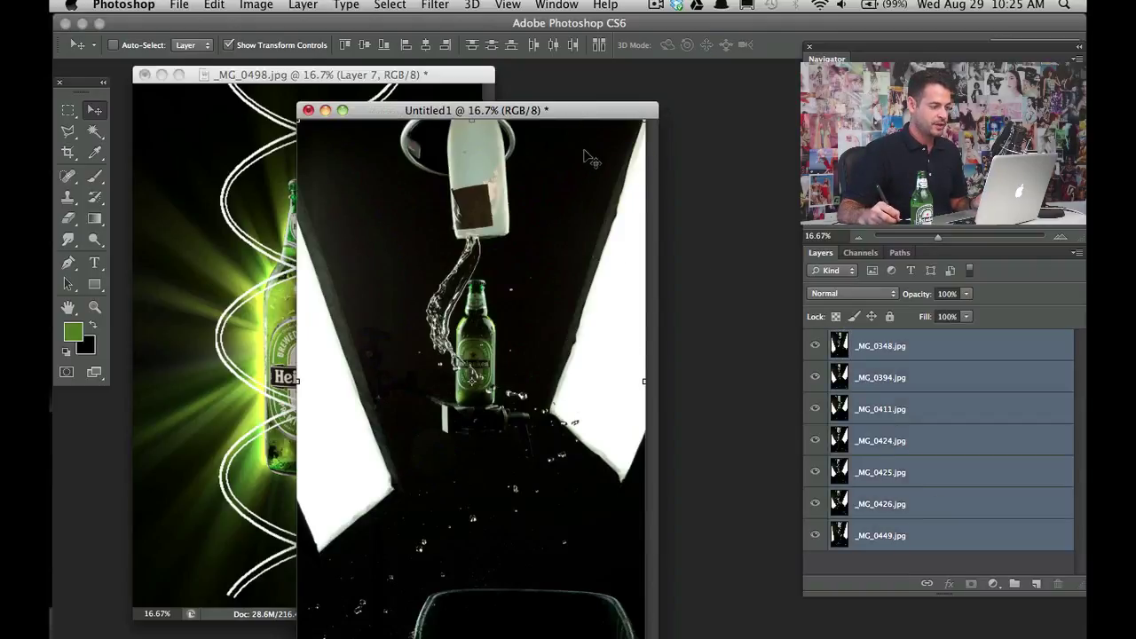
key(super+g)
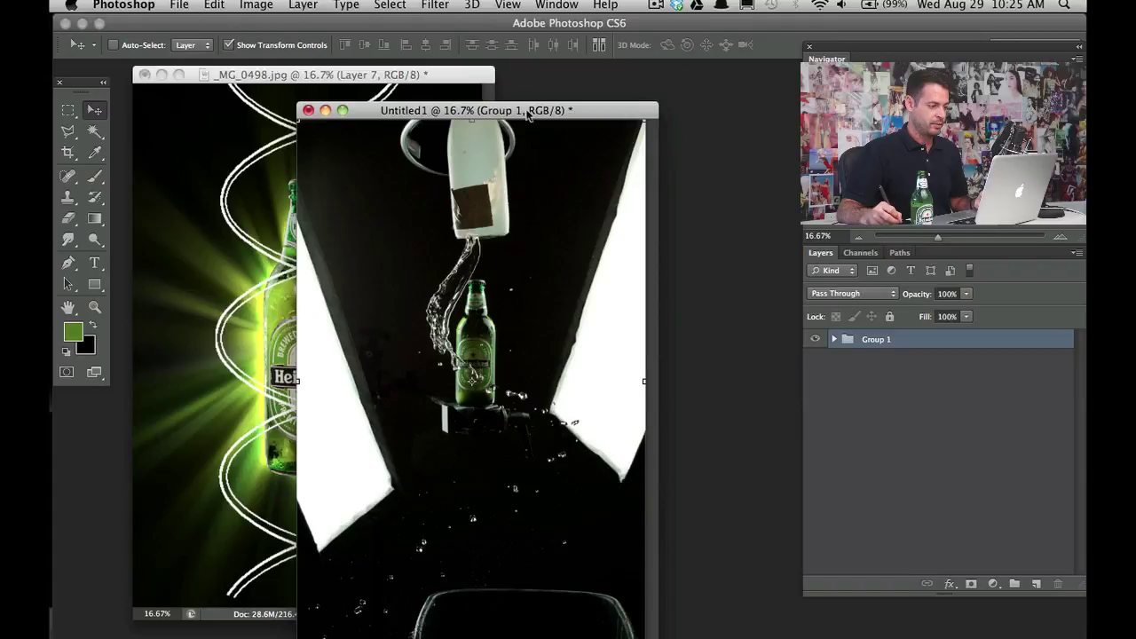
- Copy the splash photo group above the helix layer in _MG_0498.jpg and close Untitled1 without saving it
drag(527, 114, 615, 98)
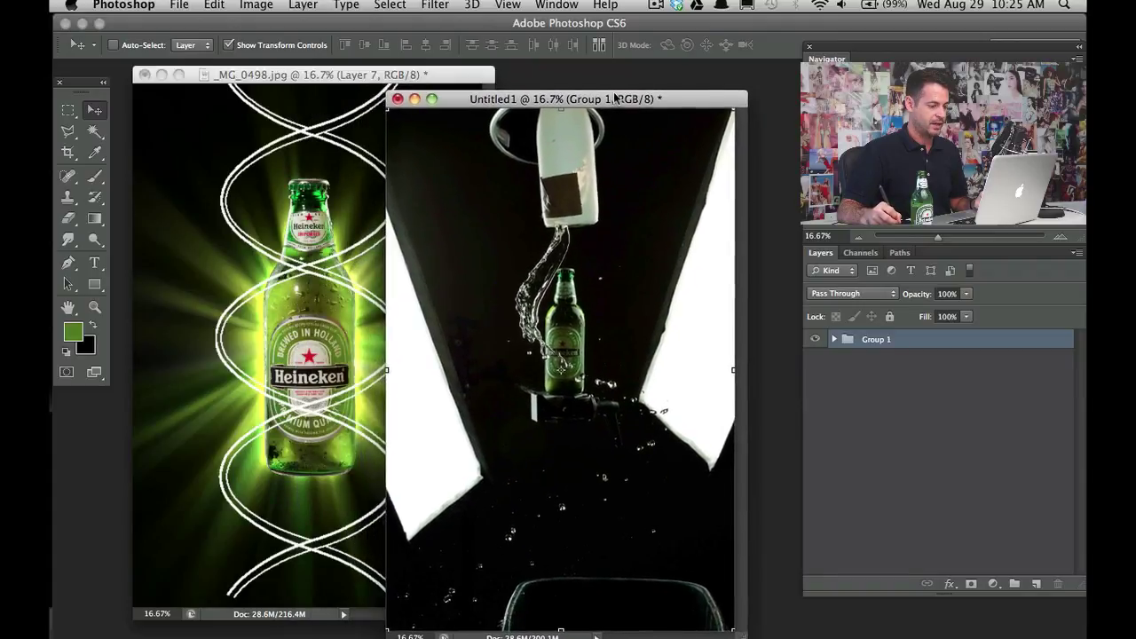
drag(672, 217, 437, 257)
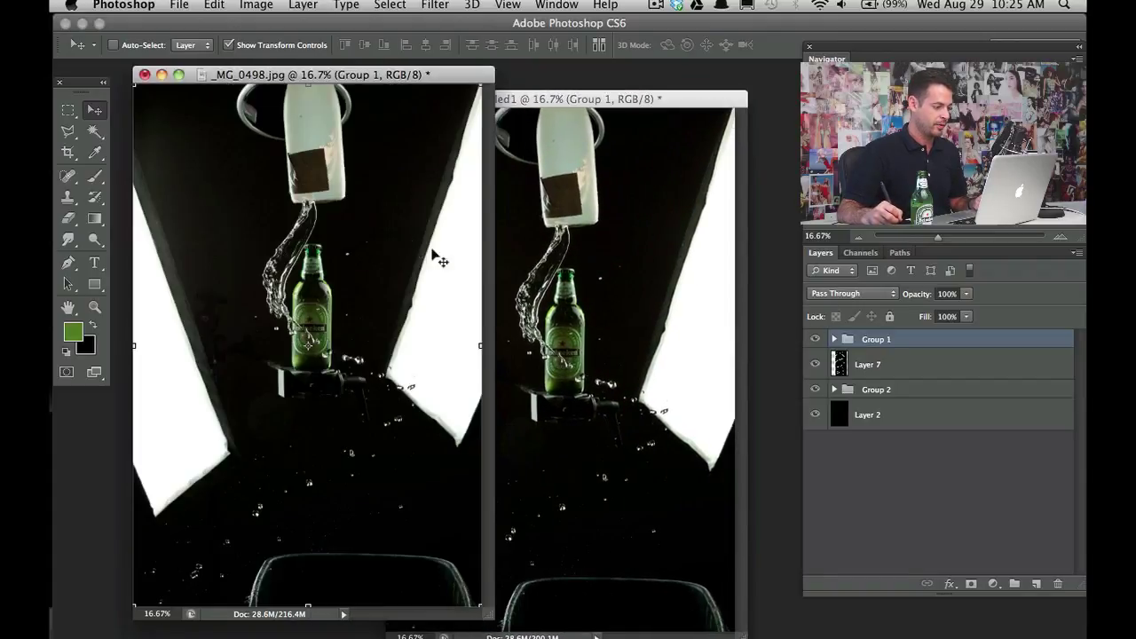
click(644, 255)
key(super+w)
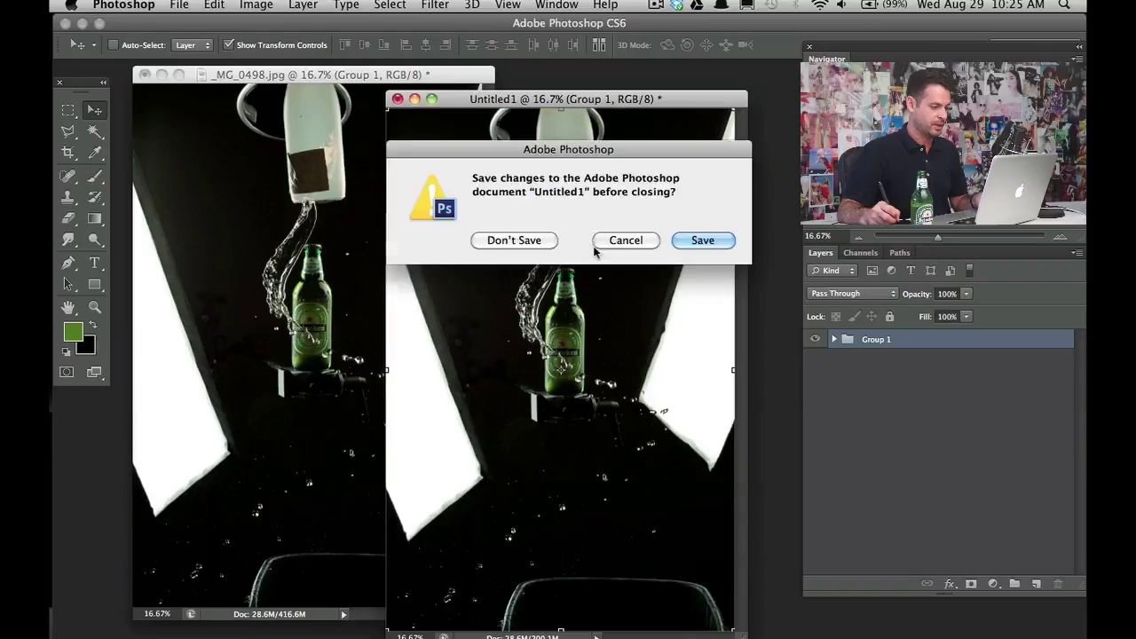
click(517, 238)
key(f)
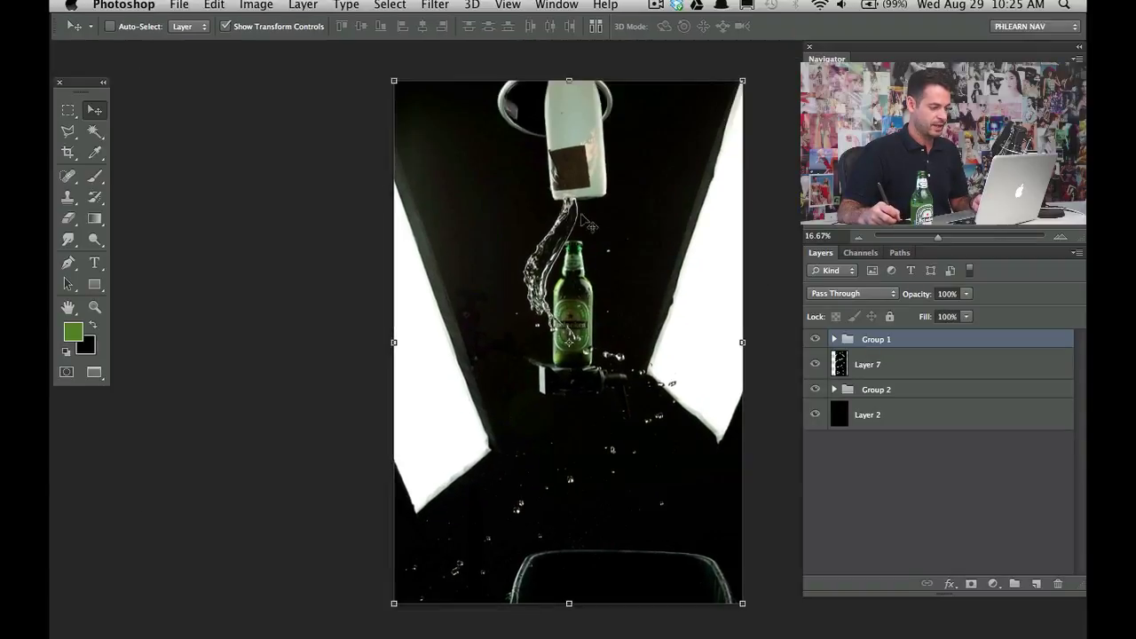
- Toggle the splash photo group's visibility off and on to compare it with the glowing bottle and helix beneath
click(814, 339)
click(813, 339)
click(814, 339)
click(814, 339)
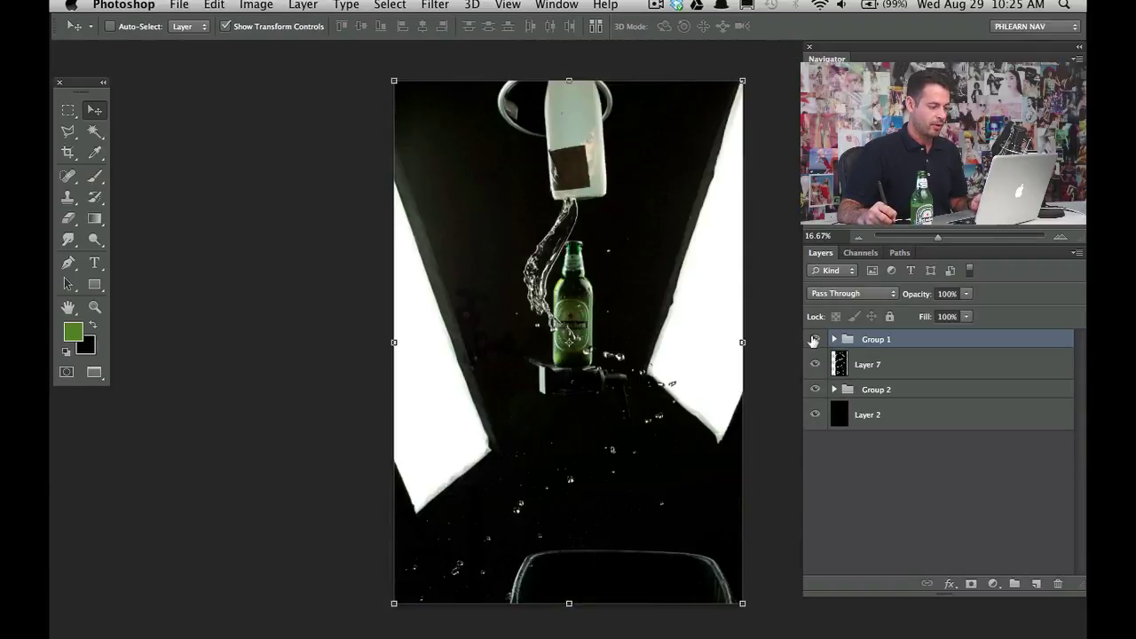
click(814, 342)
click(814, 340)
click(813, 341)
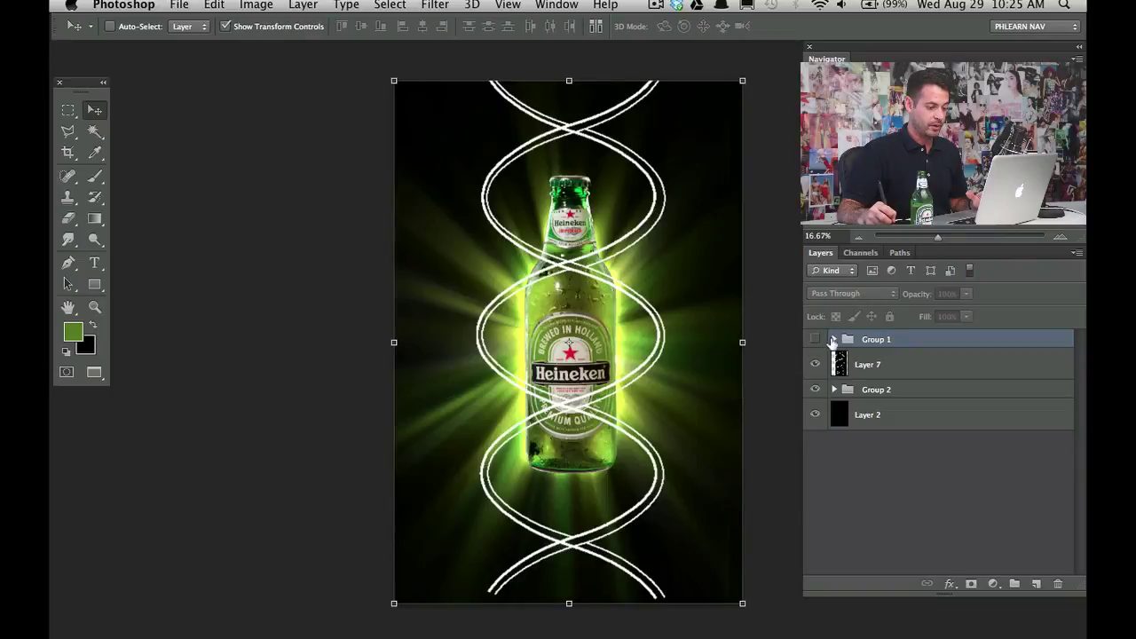
click(815, 340)
- Expand the splash photo group and hide the layers _MG_0348.jpg through _MG_0426.jpg, leaving _MG_0449.jpg shown
click(834, 340)
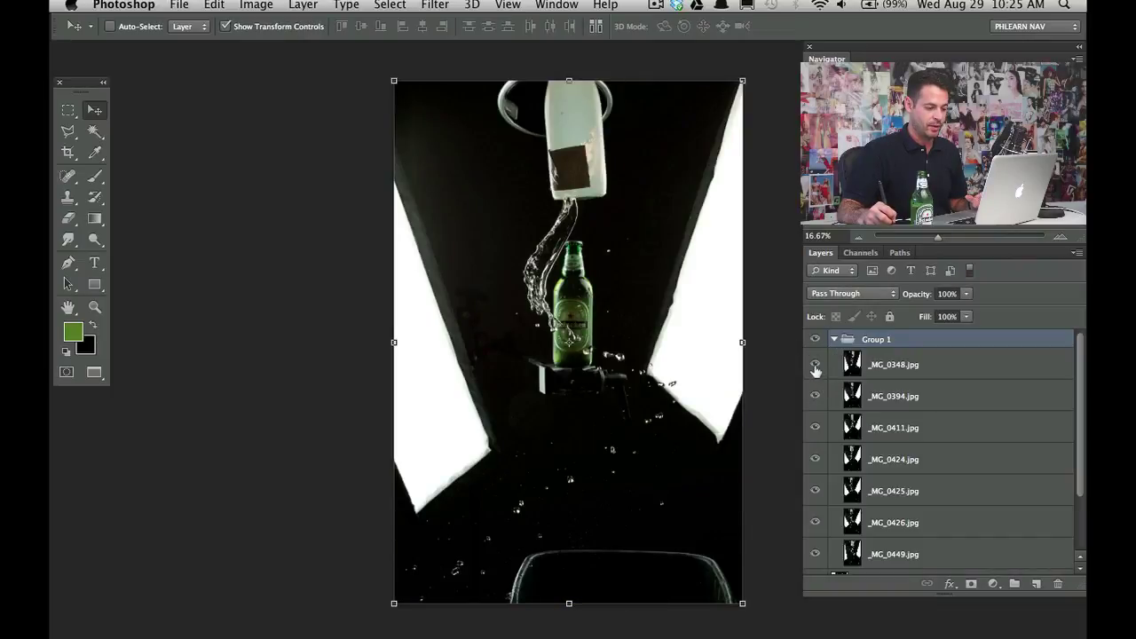
drag(815, 365, 811, 526)
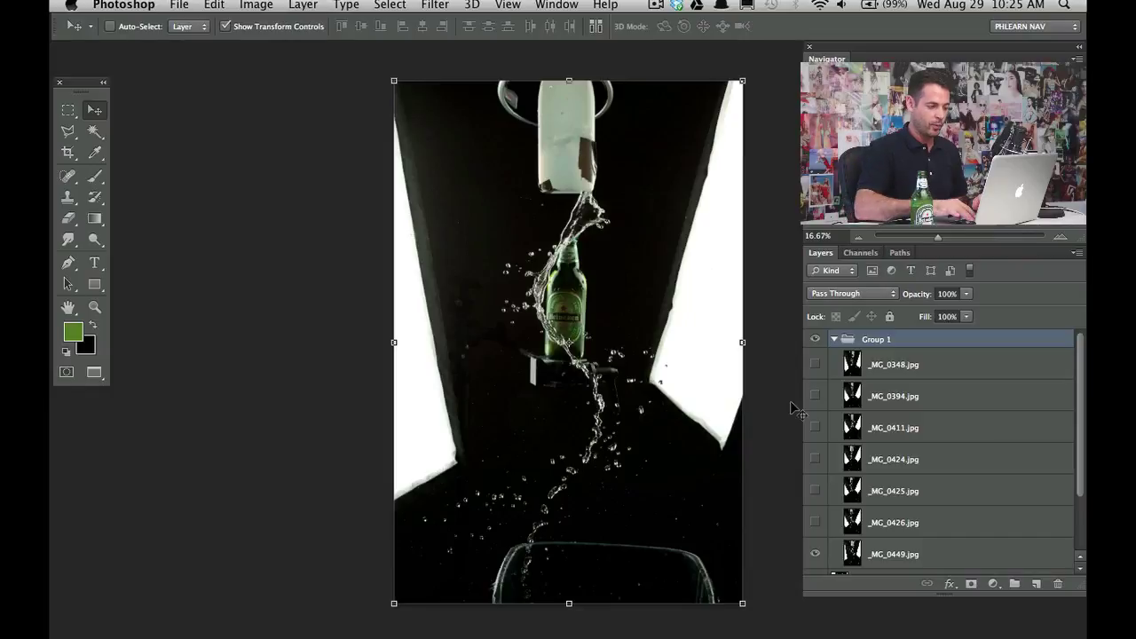
key(super+equal)
key(super+minus)
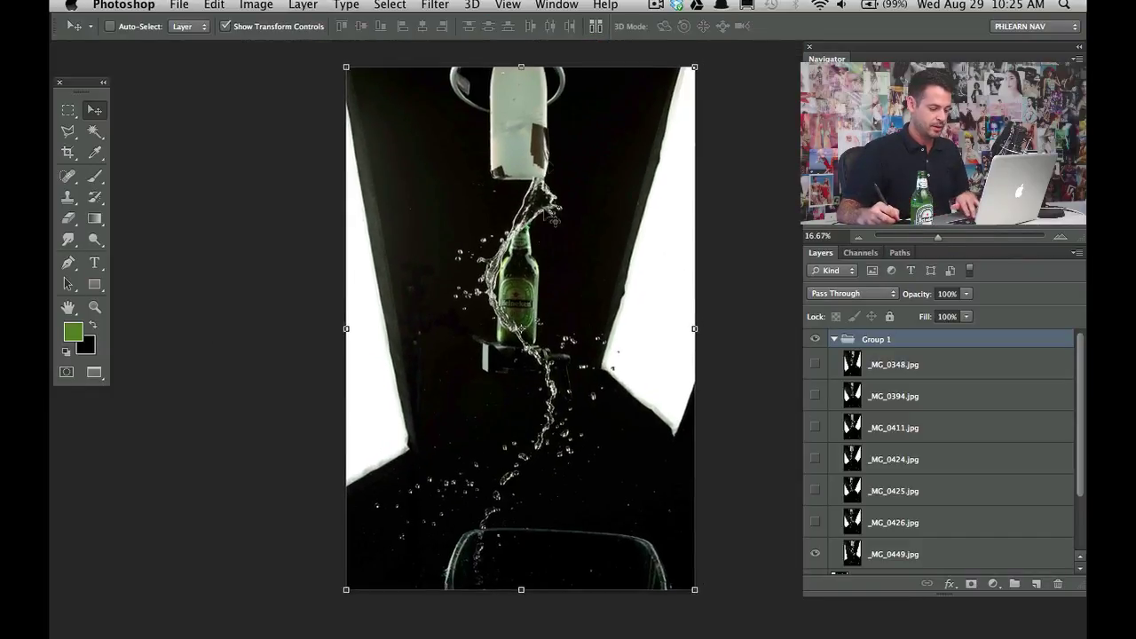
- Outline the splash and its surrounding droplets in _MG_0449.jpg with a freehand Lasso selection, from the pouring container down to the tub
key(l)
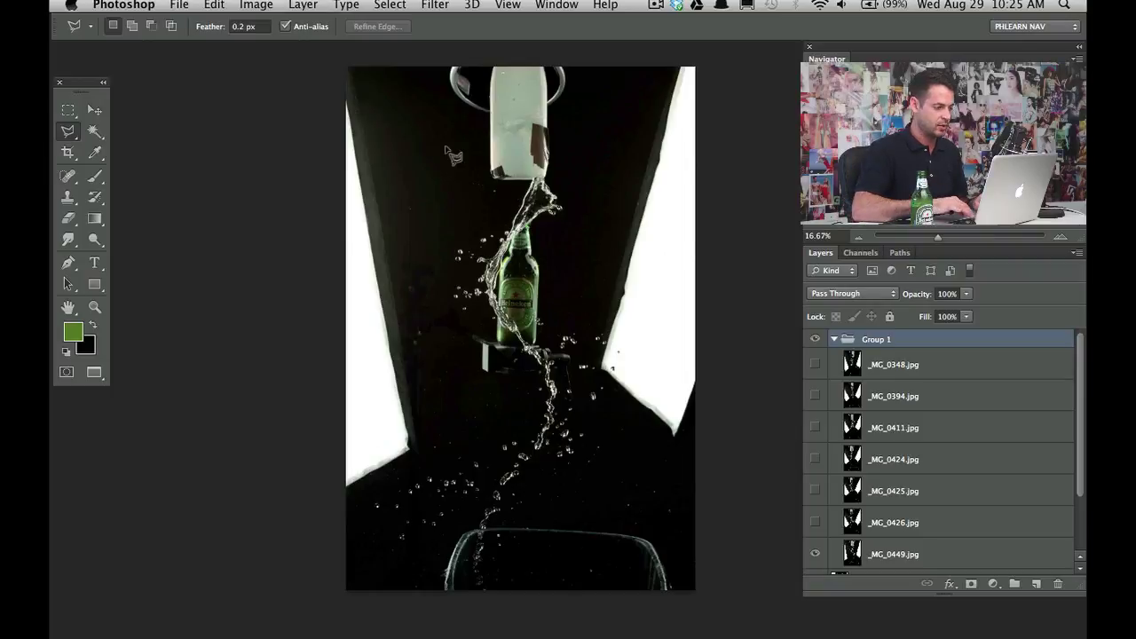
key(shift+l)
key(shift+l)
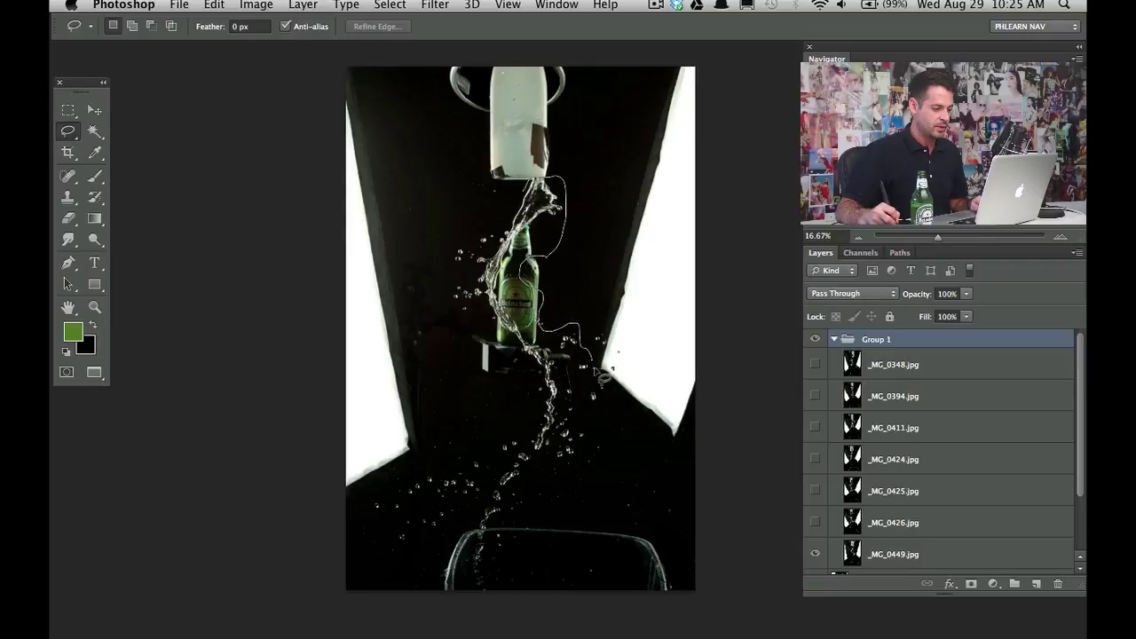
mouse_move(606, 433)
mouse_down()
mouse_move(573, 495)
mouse_move(535, 523)
mouse_up()
drag(493, 588, 464, 545)
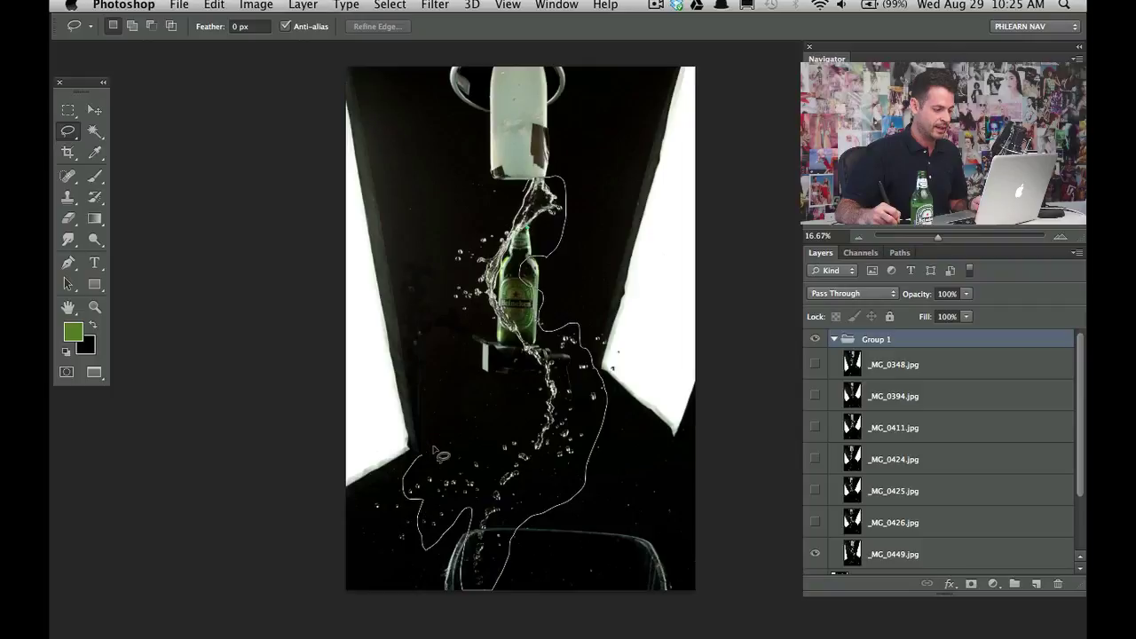
mouse_move(435, 452)
mouse_down()
mouse_move(436, 422)
mouse_move(483, 408)
mouse_up()
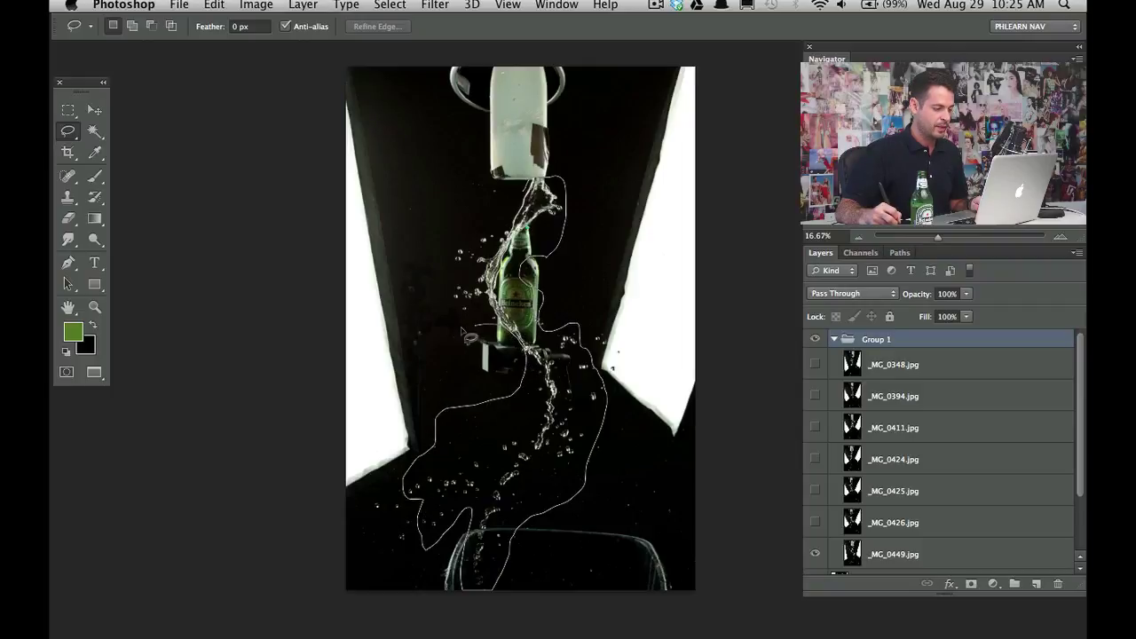
drag(503, 210, 504, 212)
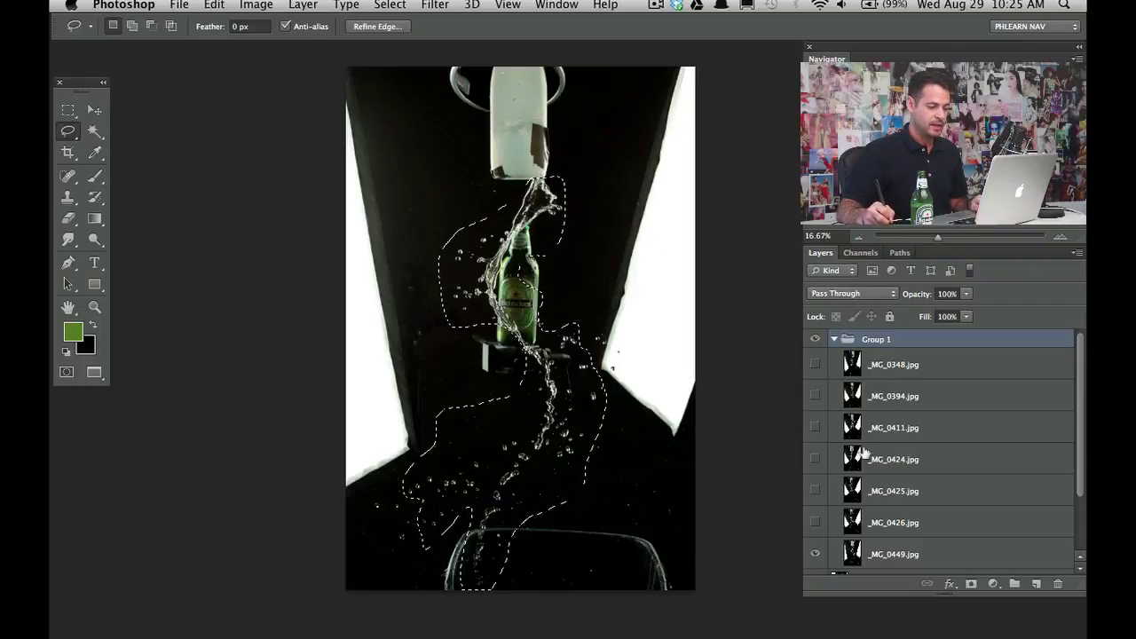
- Delete everything outside the outlined splash on the _MG_0449.jpg layer, deselect, and shift the remaining cut-out up and left
click(912, 553)
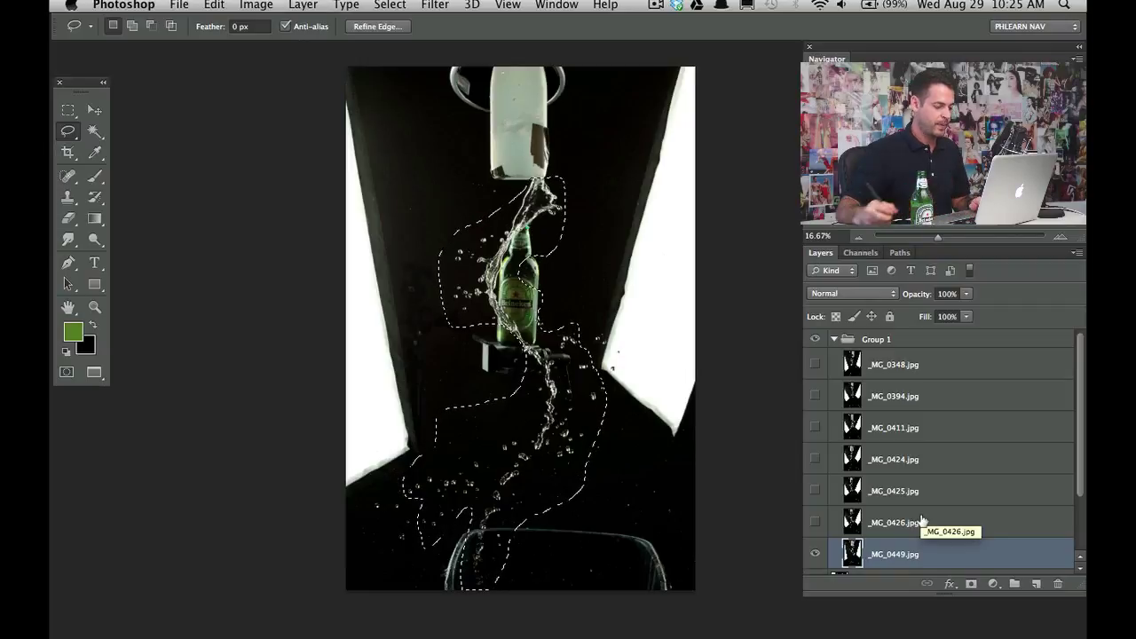
mouse_move(594, 436)
mouse_down()
mouse_move(601, 371)
mouse_move(584, 394)
mouse_move(584, 446)
mouse_up()
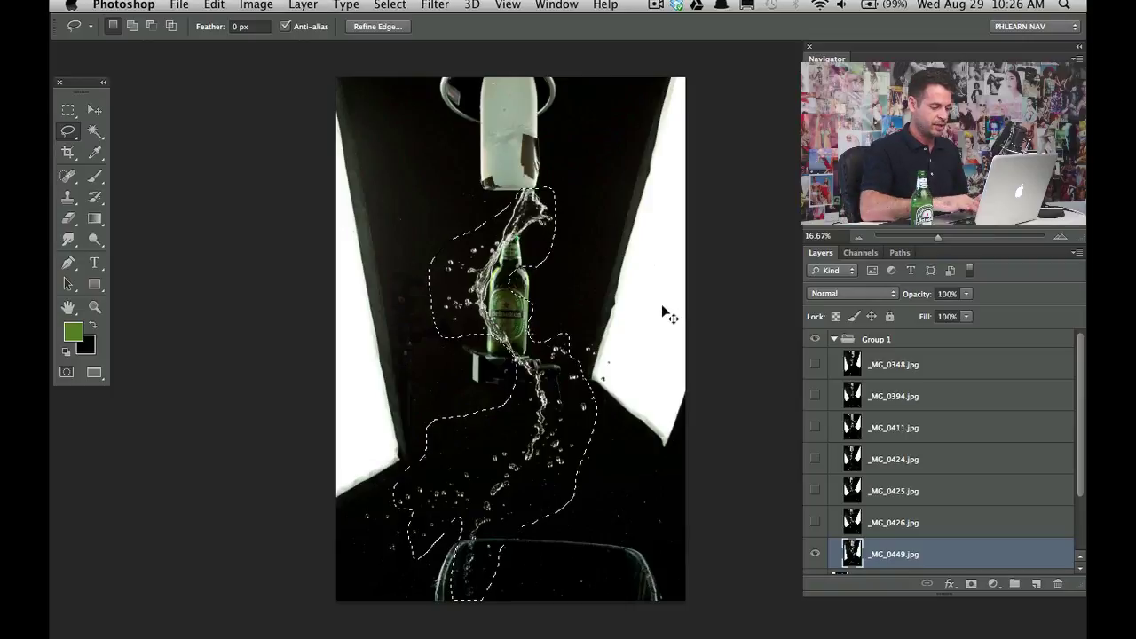
key(ctrl+shift+i)
key(Delete)
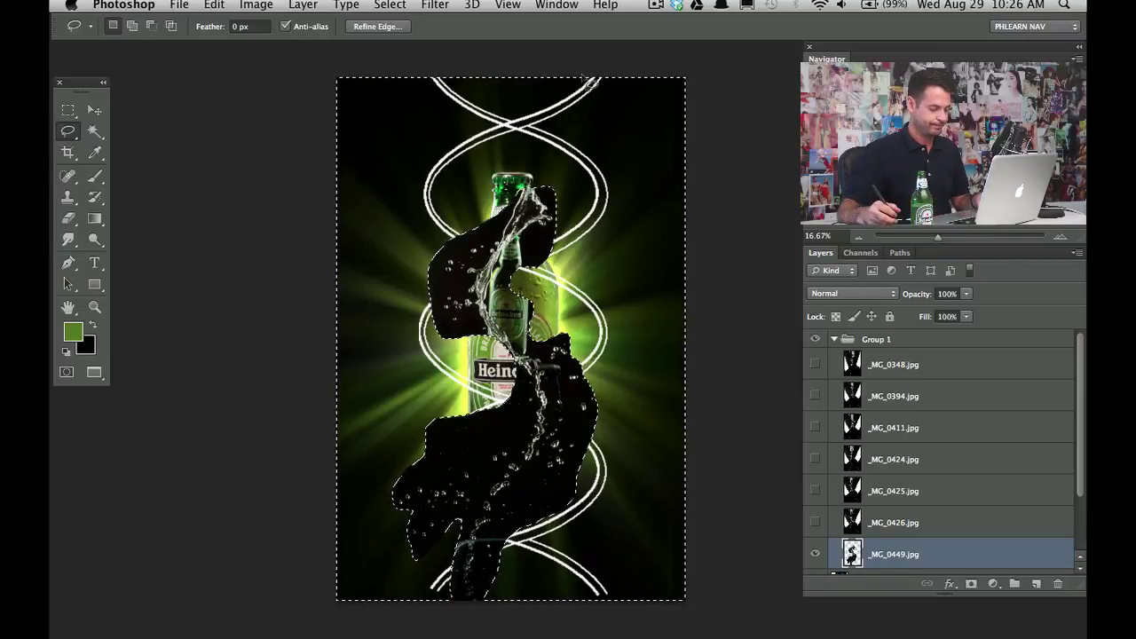
key(ctrl+d)
key(v)
mouse_move(552, 472)
mouse_down()
mouse_move(675, 373)
mouse_move(493, 440)
mouse_move(489, 402)
mouse_move(484, 416)
mouse_move(516, 419)
mouse_up()
- Hide _MG_0449.jpg, show the _MG_0426.jpg layer, and outline its splash with a freehand Lasso selection
click(815, 551)
click(814, 522)
click(895, 525)
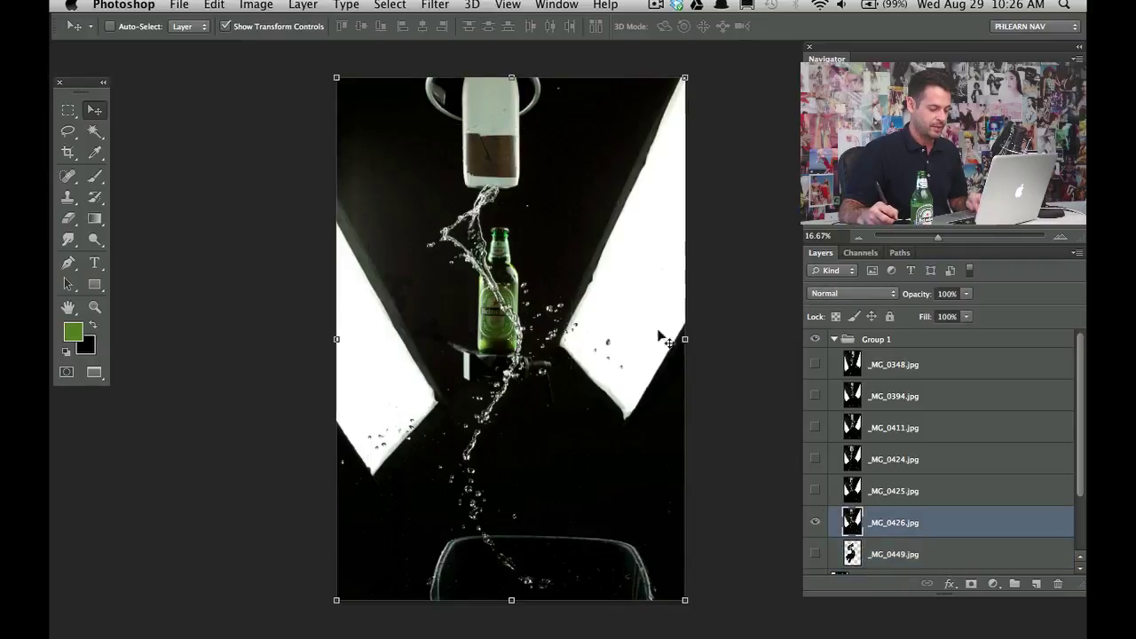
key(l)
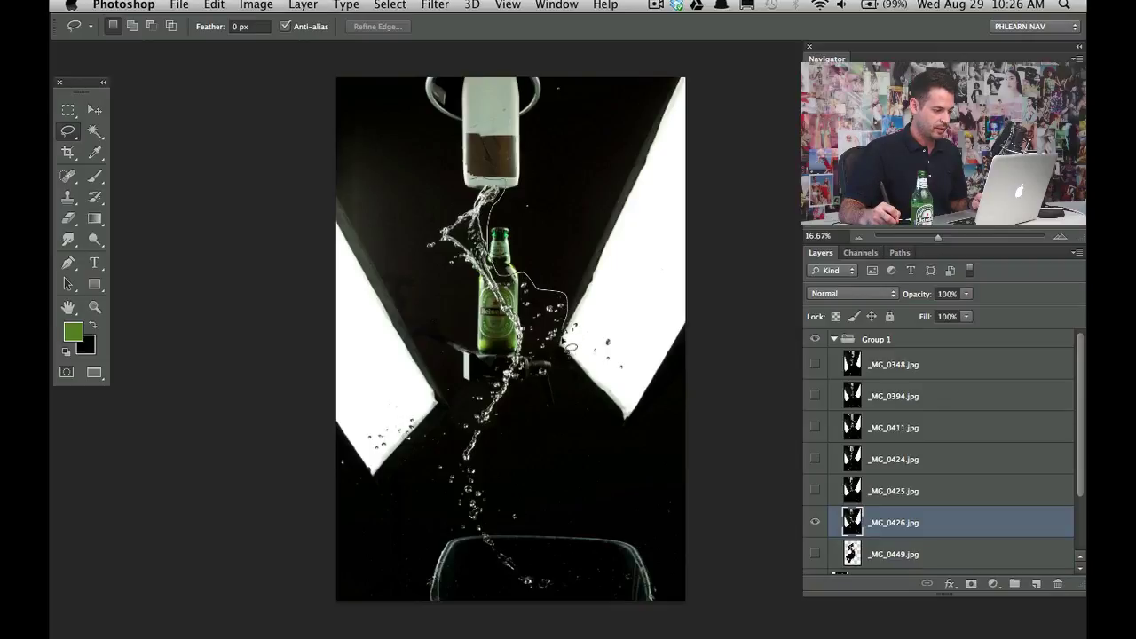
mouse_move(569, 346)
mouse_down()
mouse_move(546, 430)
mouse_move(502, 454)
mouse_move(502, 507)
mouse_up()
mouse_move(534, 560)
mouse_down()
mouse_move(497, 570)
mouse_move(448, 513)
mouse_move(440, 444)
mouse_up()
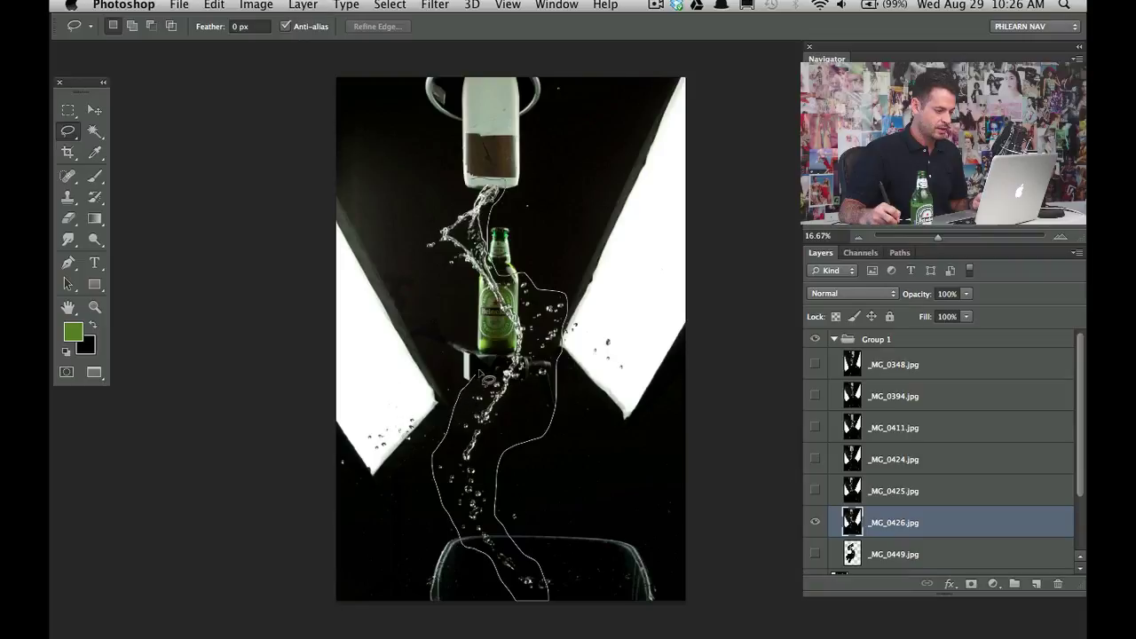
mouse_move(471, 289)
mouse_down()
mouse_move(419, 228)
mouse_move(506, 181)
mouse_up()
- Delete everything outside the outlined splash on the _MG_0426.jpg layer and deselect
key(ctrl+shift+i)
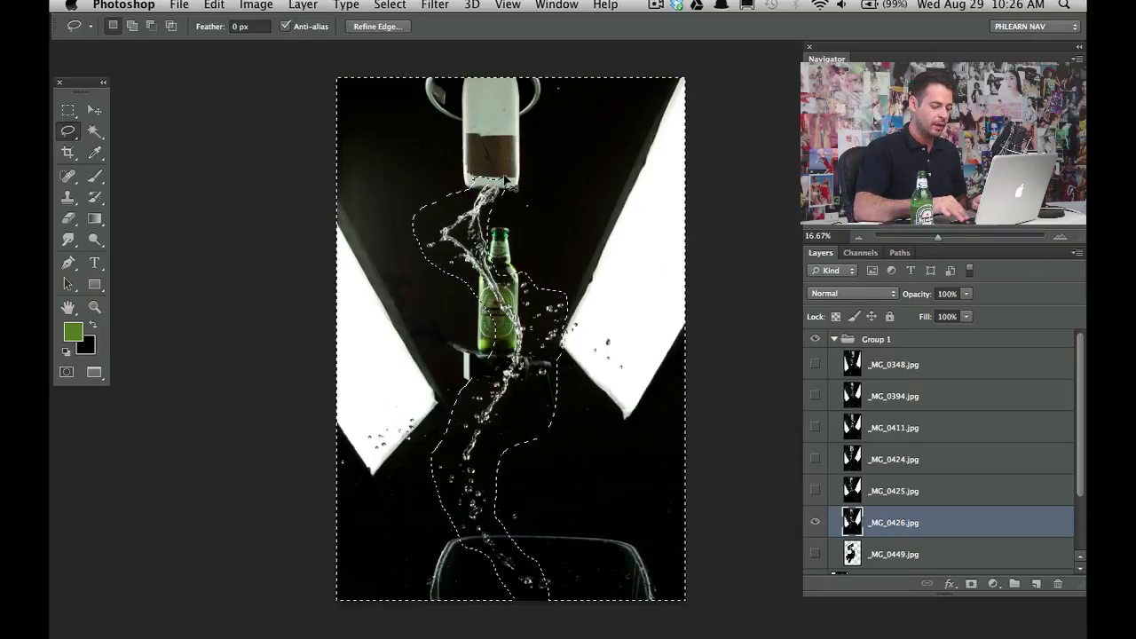
key(Delete)
key(ctrl+d)
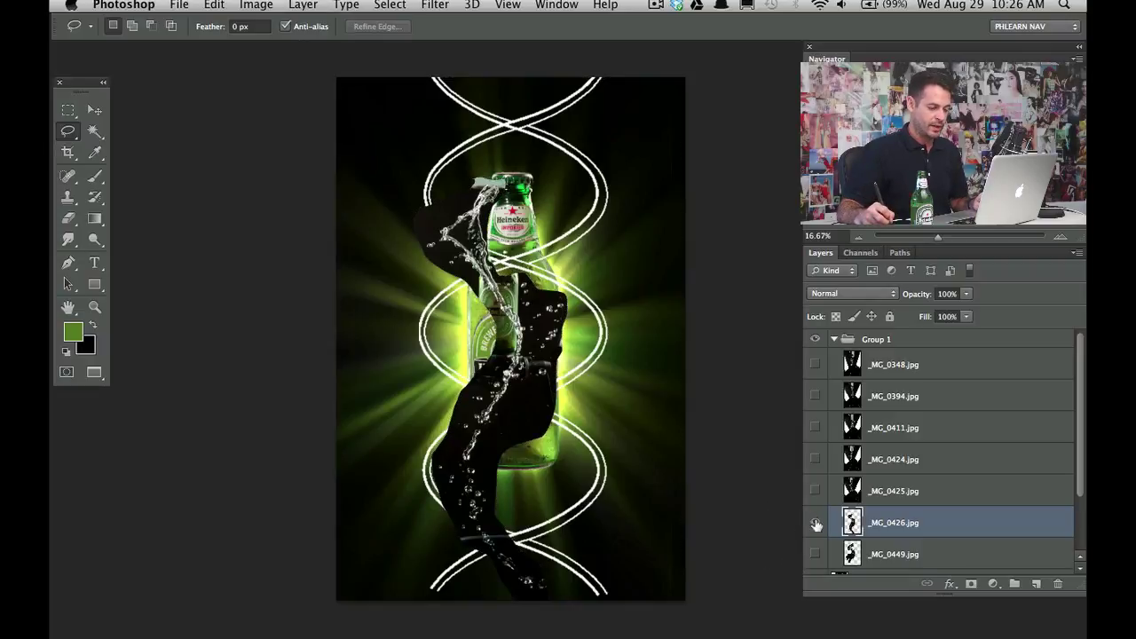
- Hide _MG_0426.jpg, show the _MG_0425.jpg layer, and outline its splash and nearby droplets with a freehand Lasso selection
click(816, 525)
click(816, 491)
click(883, 494)
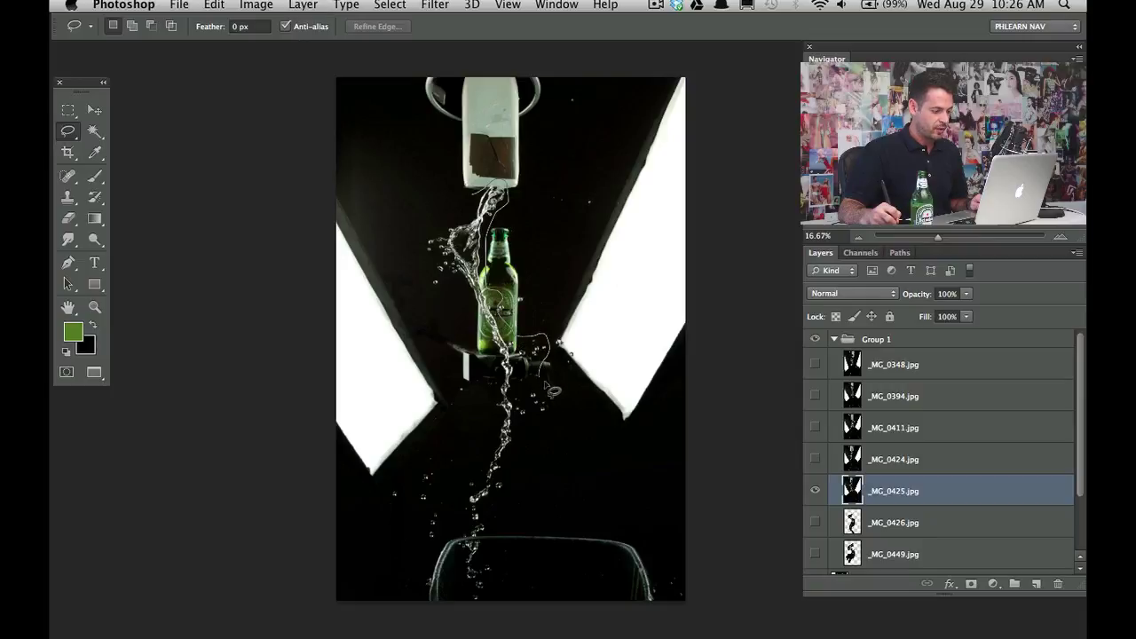
mouse_move(550, 389)
mouse_down()
mouse_move(495, 528)
mouse_move(495, 569)
mouse_move(462, 619)
mouse_move(457, 520)
mouse_move(493, 380)
mouse_up()
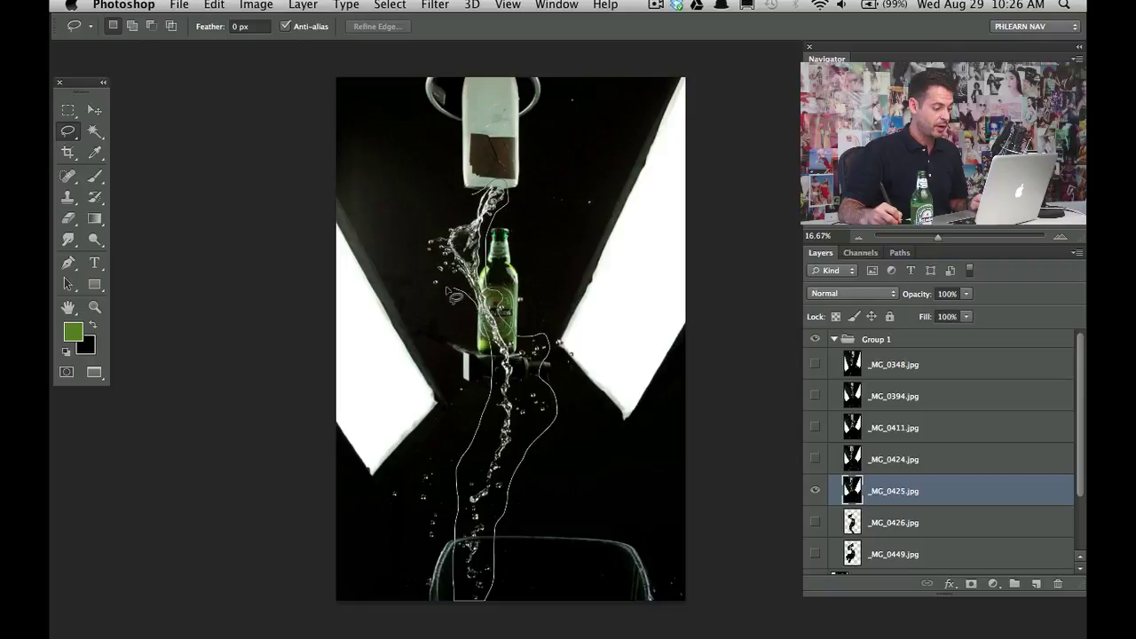
drag(489, 165, 489, 158)
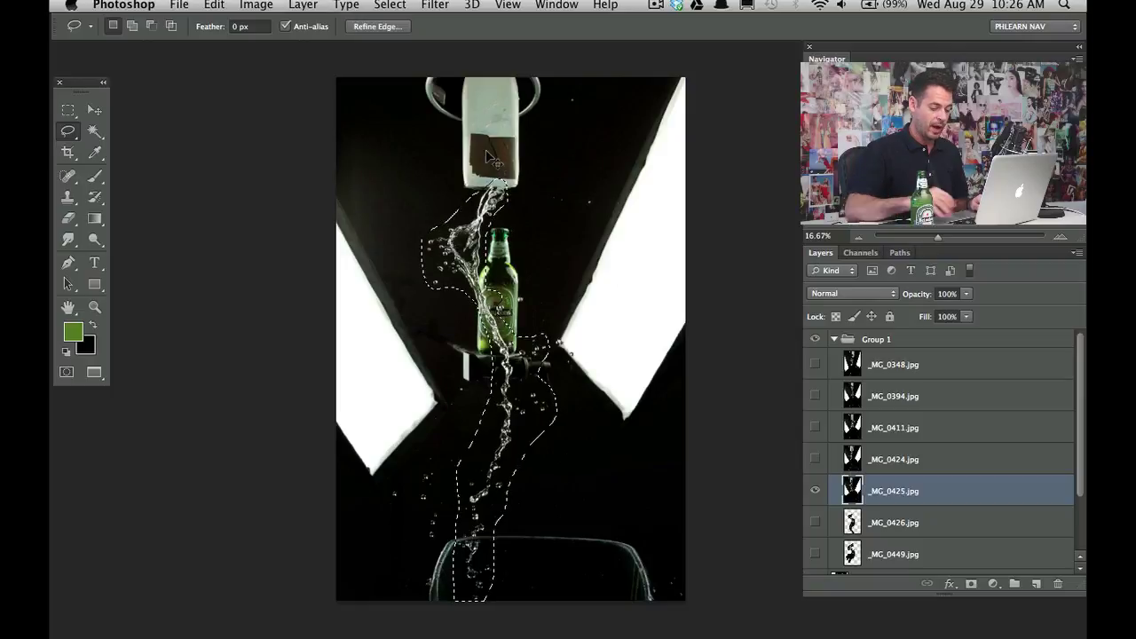
- Examine the _MG_0425.jpg splash and its selection outline up close, especially where the liquid crosses the bottle
key(super+plus)
key(super+plus)
key(super+plus)
key(super+plus)
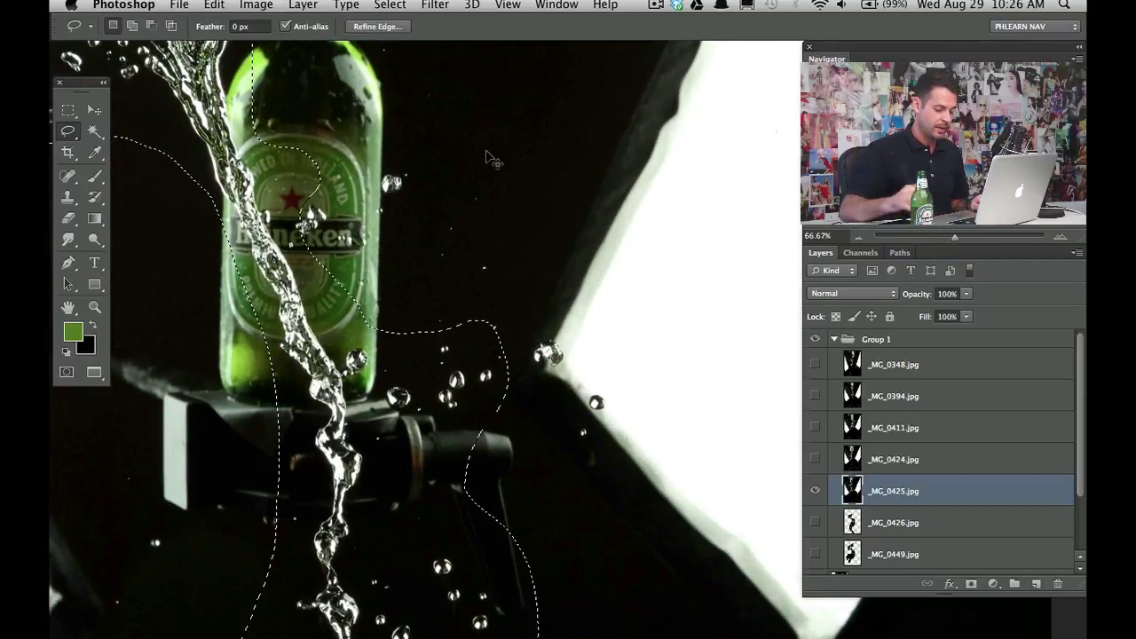
key(super+plus)
drag(359, 212, 579, 482)
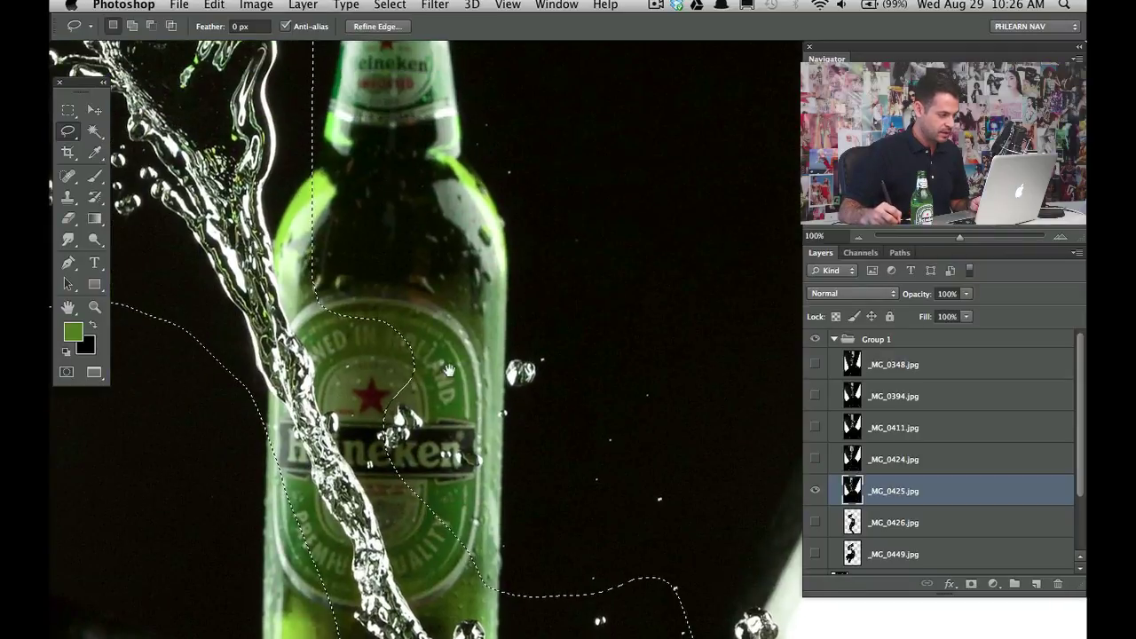
mouse_move(245, 159)
mouse_down()
mouse_move(403, 345)
mouse_move(407, 372)
mouse_up()
key(alt)
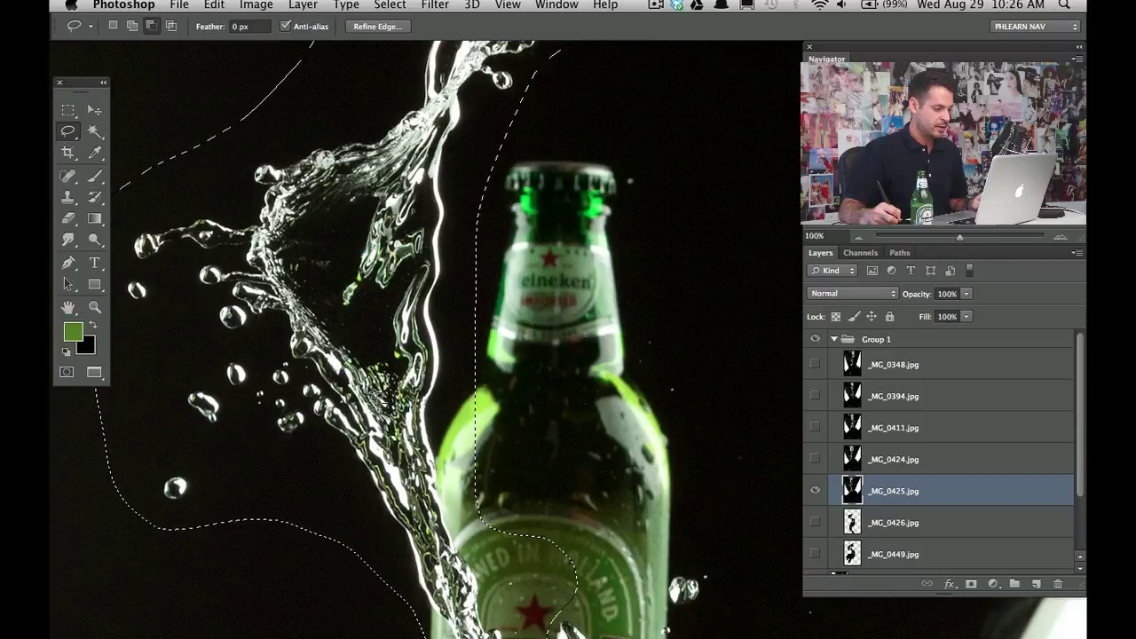
drag(446, 279, 443, 110)
drag(505, 548, 457, 319)
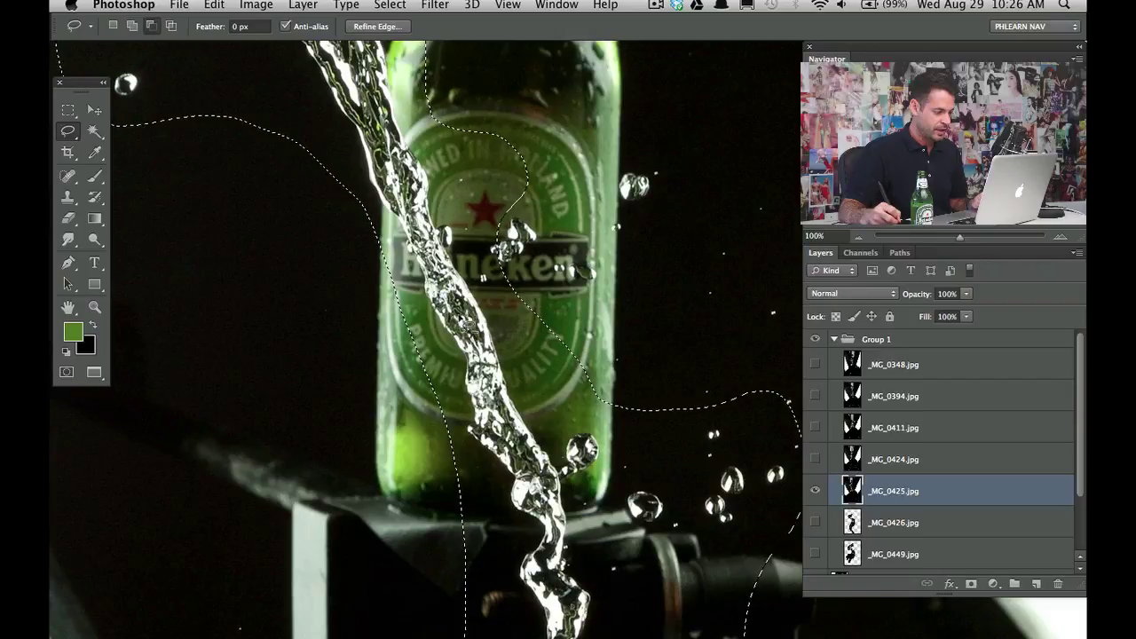
scroll(453, 320, down, 10)
scroll(453, 320, right, 4)
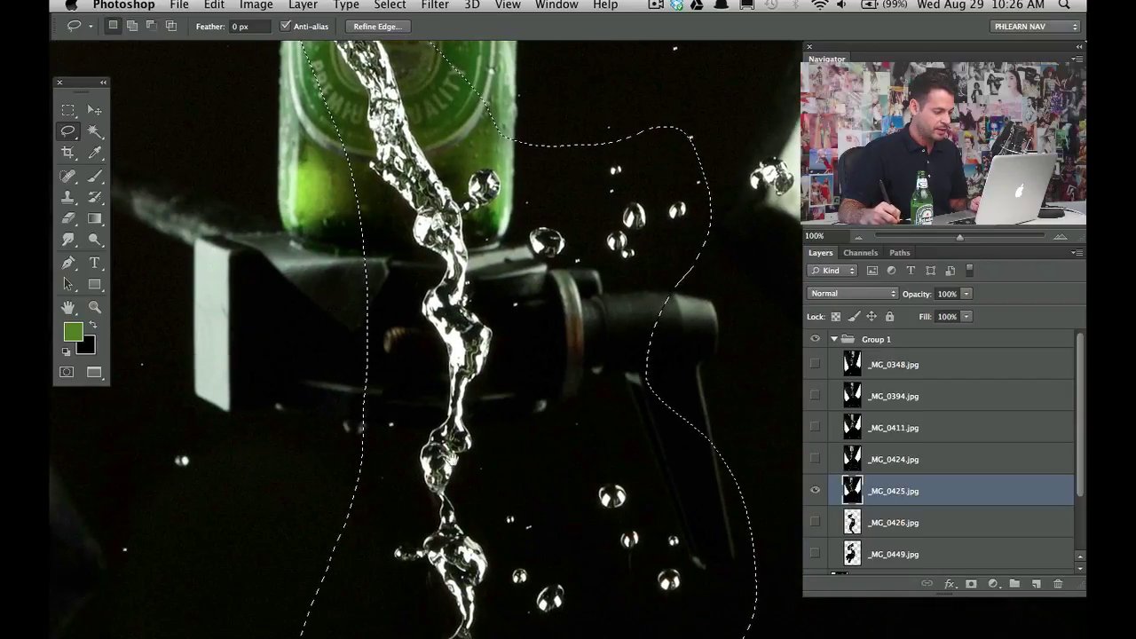
scroll(442, 316, up, 15)
drag(464, 504, 466, 506)
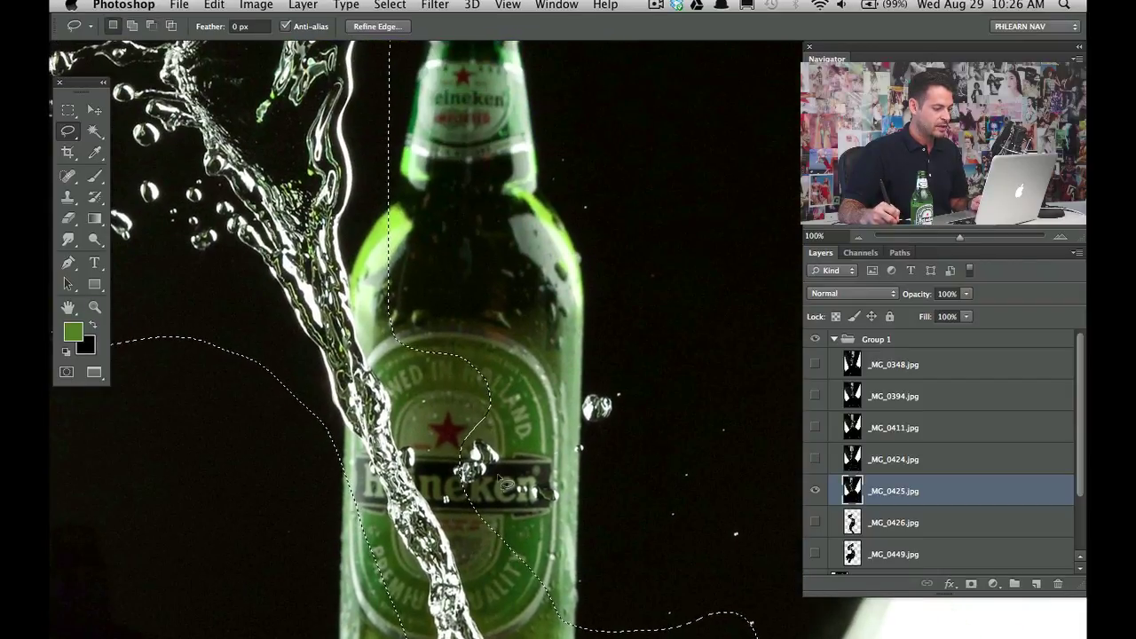
scroll(471, 479, up, 6)
scroll(471, 479, left, 4)
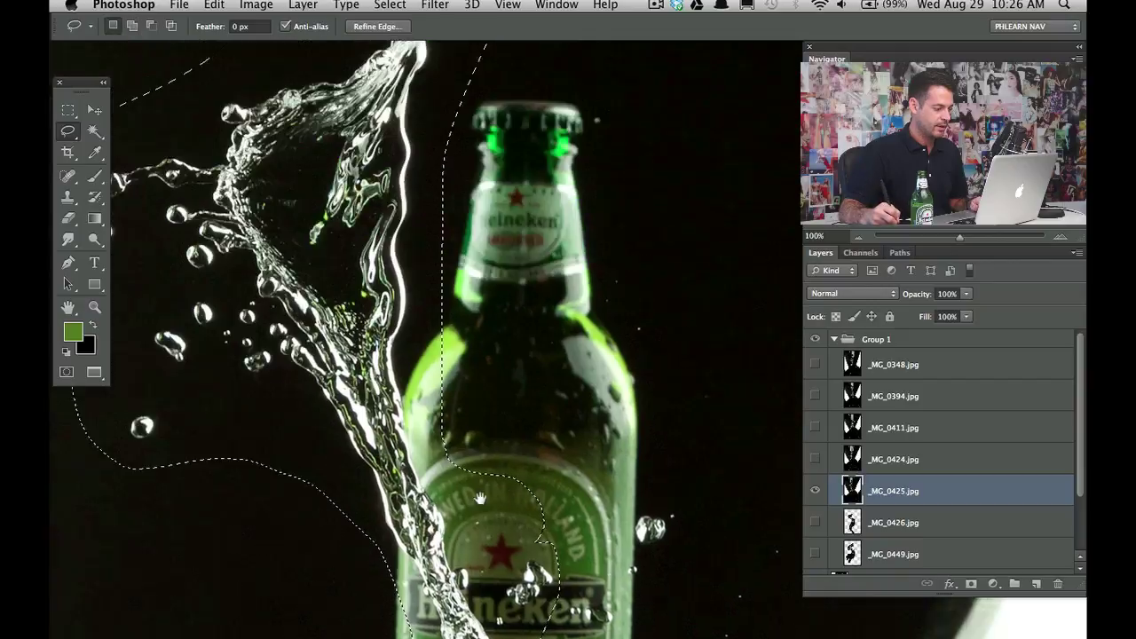
scroll(421, 410, down, 3)
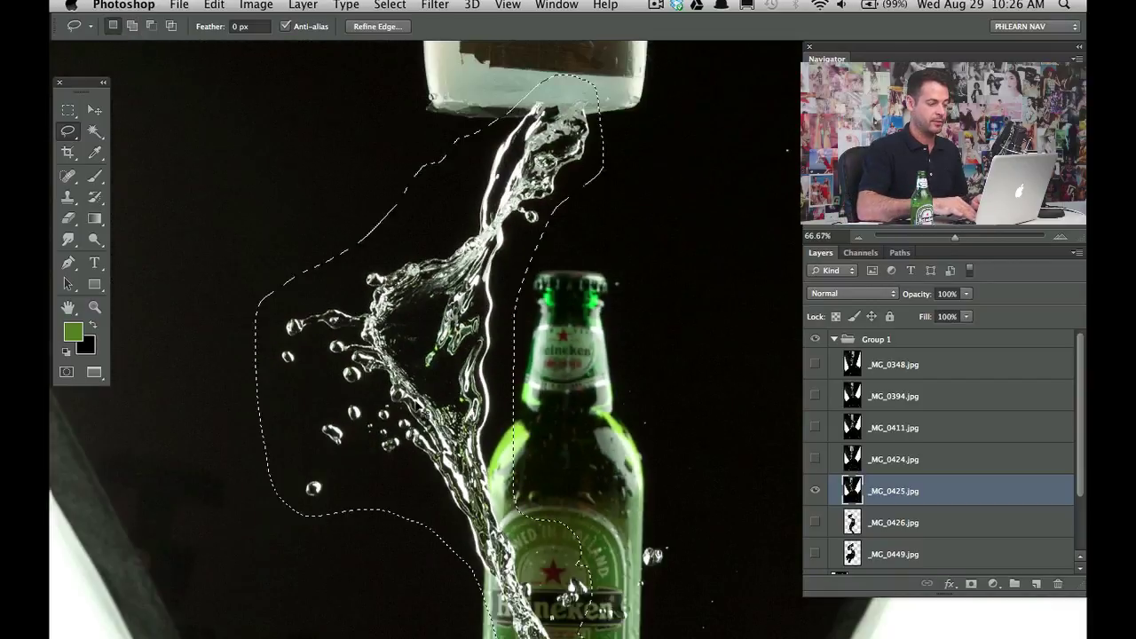
scroll(422, 413, down, 1)
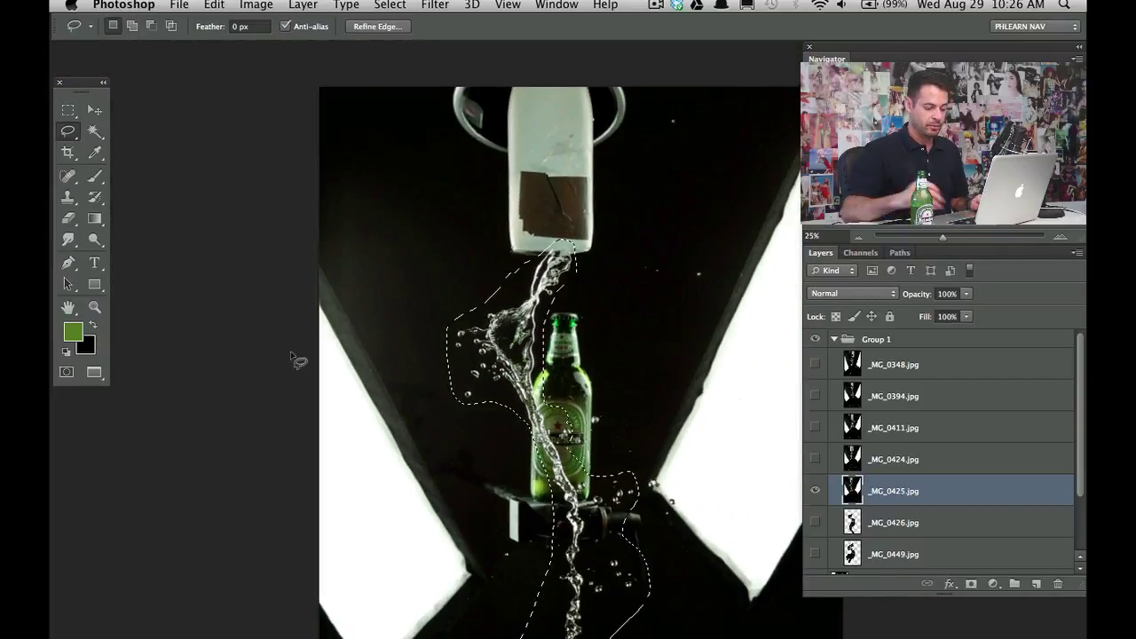
scroll(297, 360, down, 1)
scroll(507, 474, right, 3)
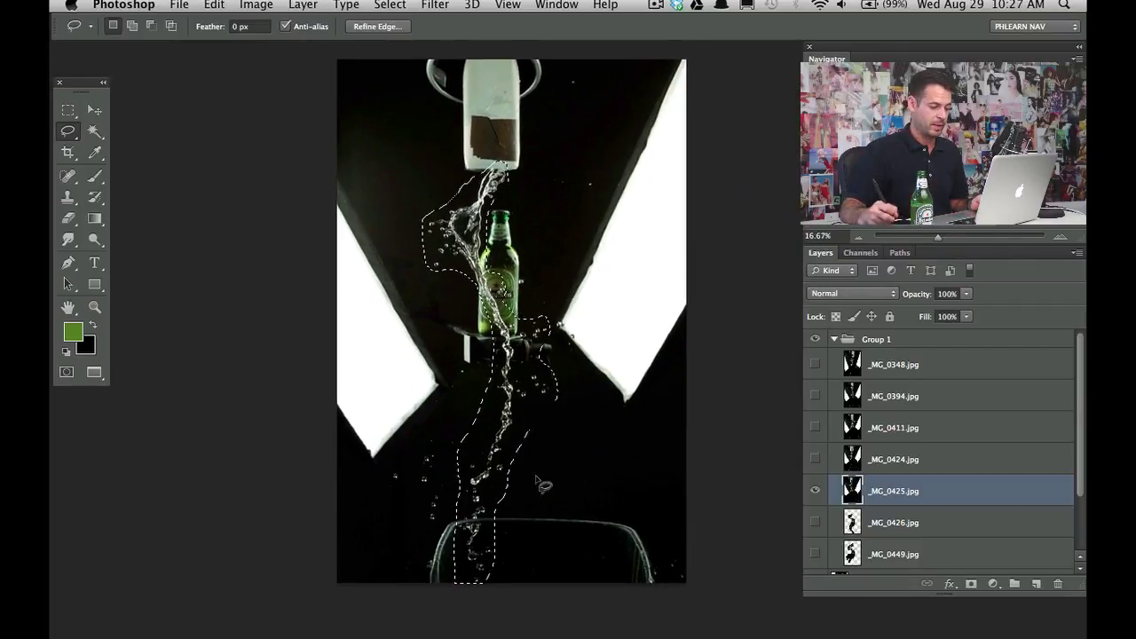
- Delete everything outside the outlined splash on the _MG_0425.jpg layer and deselect
key(super+shift+i)
key(Delete)
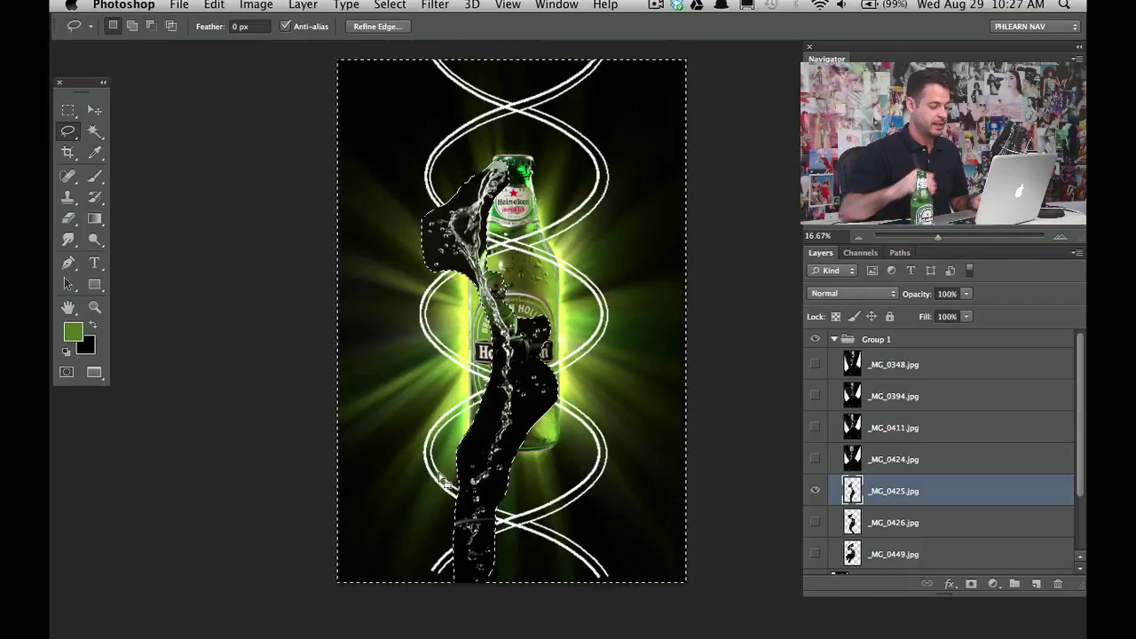
key(super+d)
- Hide _MG_0425.jpg, show the _MG_0424.jpg layer, and outline its splash and side droplets with a freehand Lasso selection
click(814, 459)
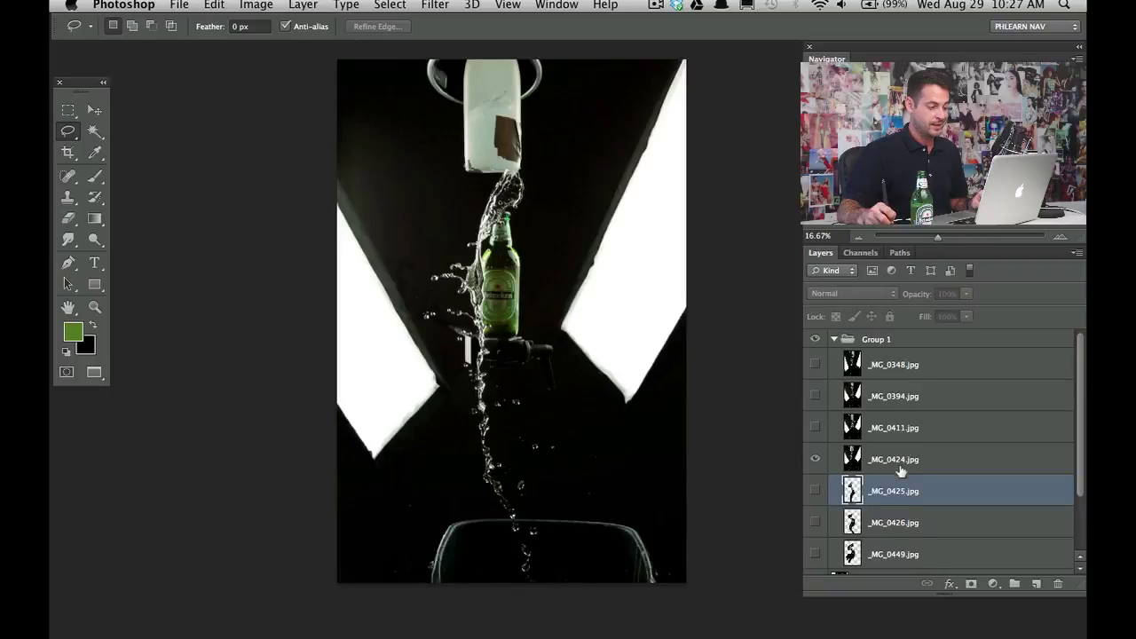
click(896, 465)
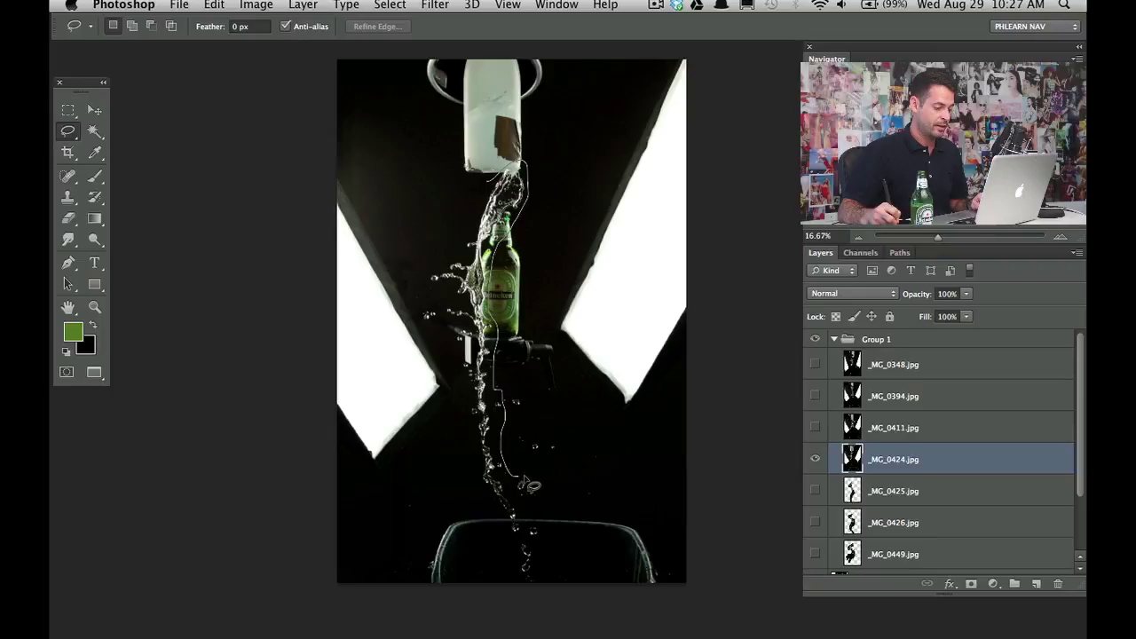
drag(524, 603, 502, 517)
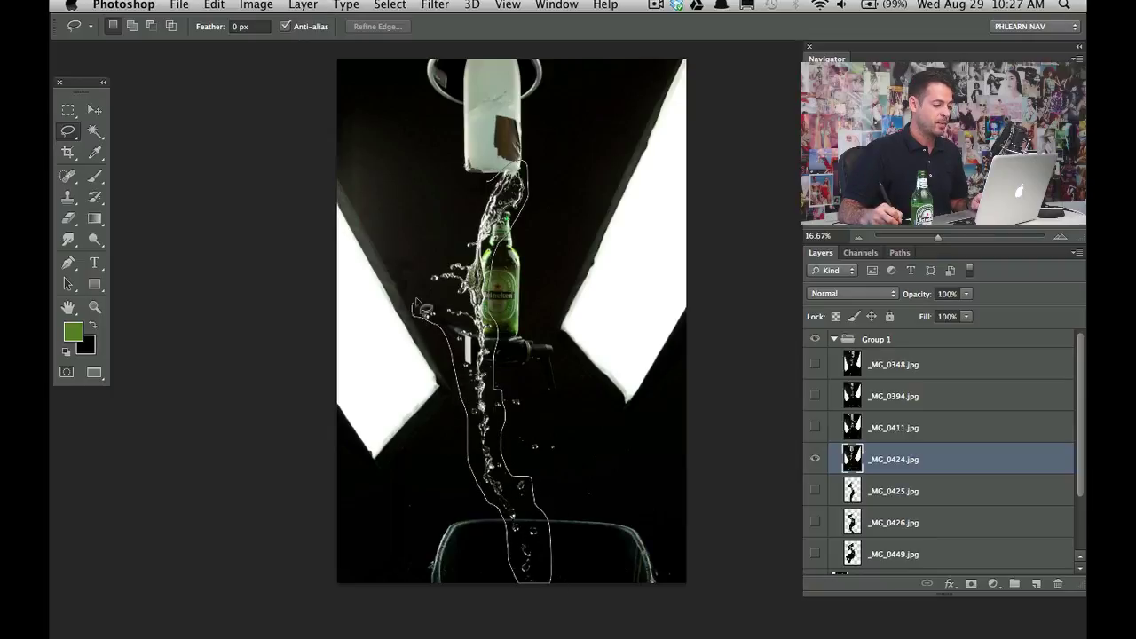
mouse_move(419, 307)
mouse_down()
mouse_move(425, 254)
mouse_move(522, 165)
mouse_up()
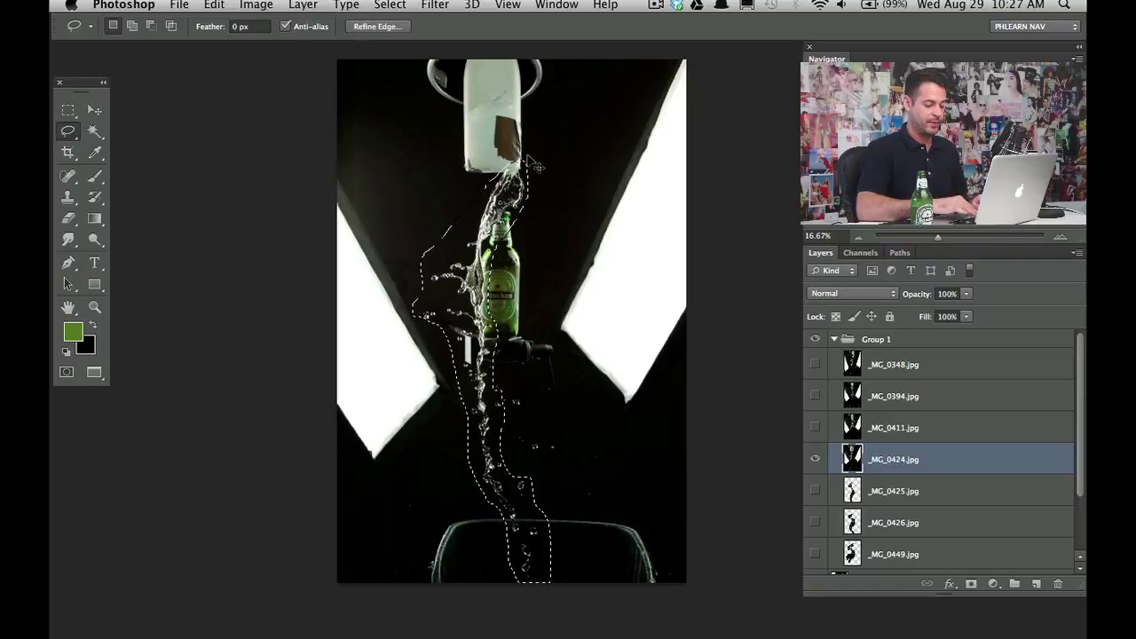
- Delete everything outside the outlined splash on the _MG_0424.jpg layer and deselect
key(ctrl+shift+i)
key(Delete)
key(ctrl+d)
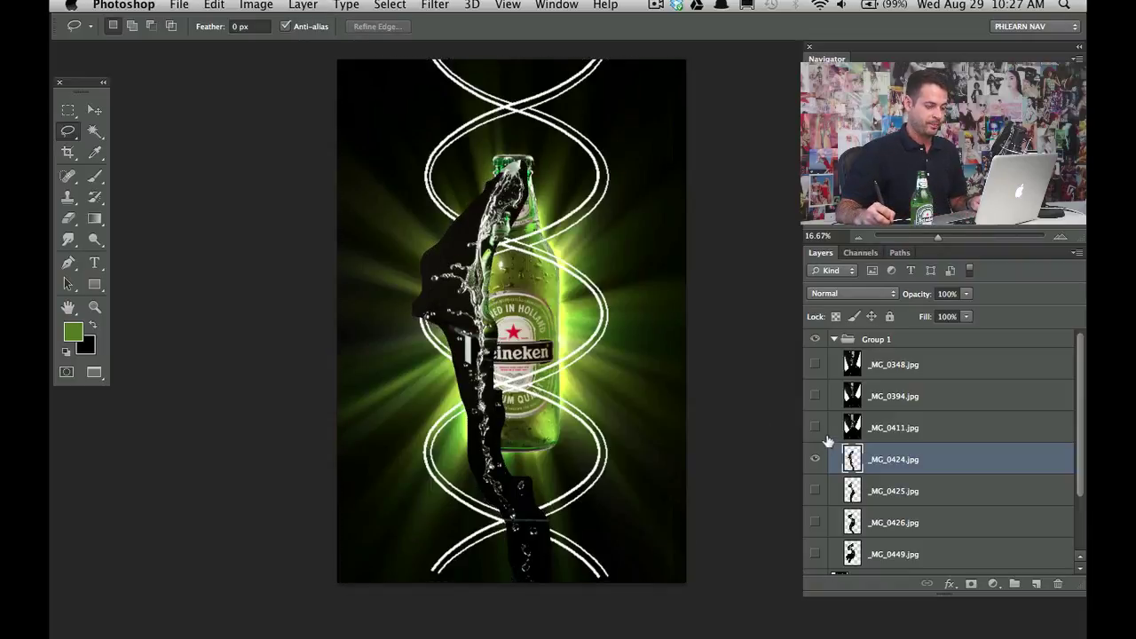
- Hide _MG_0424.jpg, show the _MG_0411.jpg layer, and outline its whole splash and surrounding droplets with a freehand Lasso selection
click(814, 427)
click(893, 426)
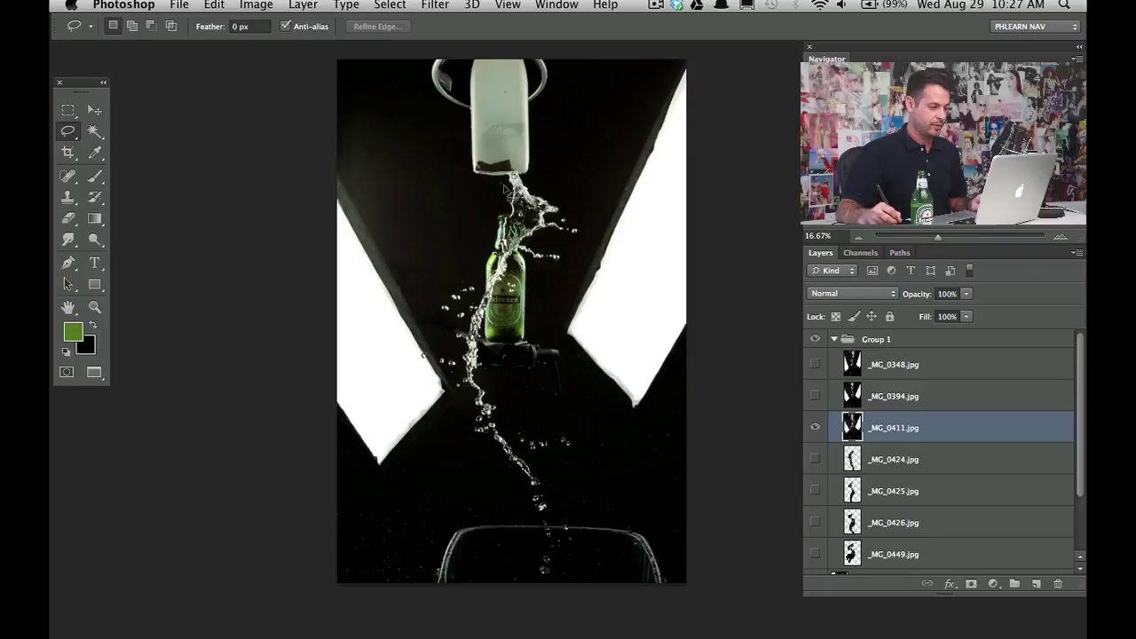
drag(588, 234, 545, 247)
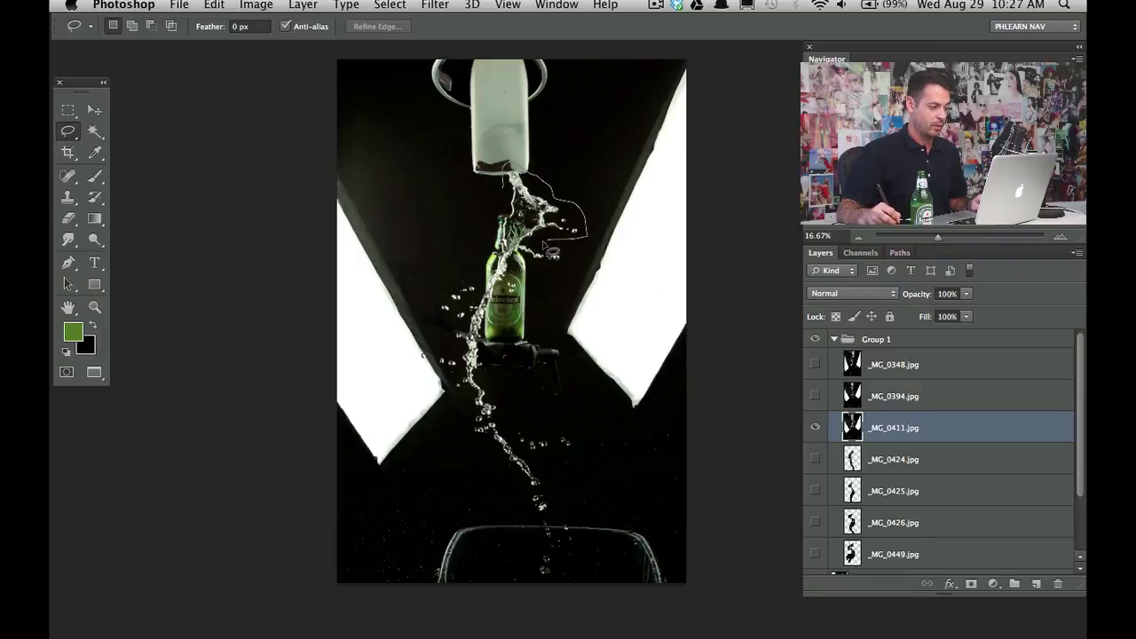
mouse_move(499, 316)
mouse_down()
mouse_move(509, 424)
mouse_move(573, 436)
mouse_move(558, 462)
mouse_up()
mouse_move(578, 530)
mouse_down()
mouse_move(527, 601)
mouse_move(526, 533)
mouse_move(499, 466)
mouse_up()
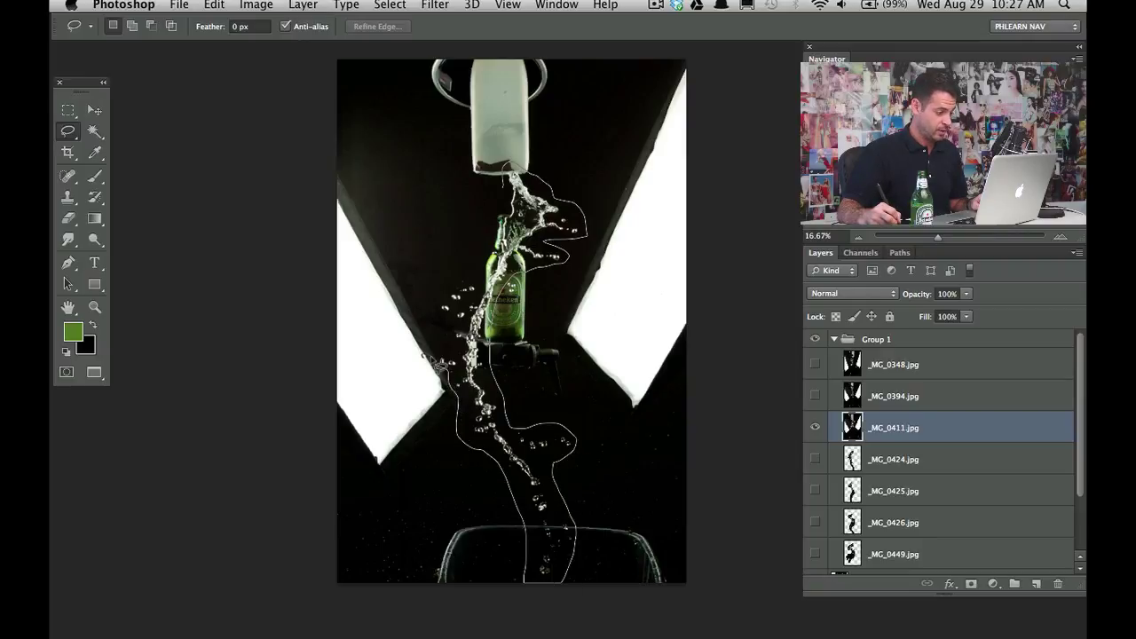
drag(443, 325, 467, 278)
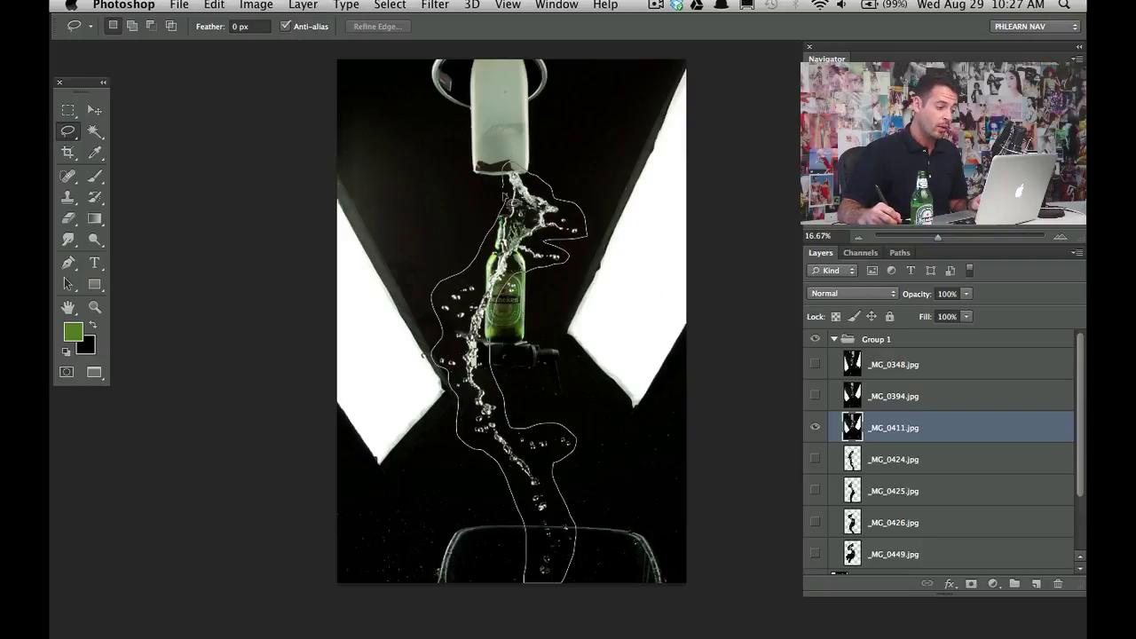
drag(504, 196, 503, 188)
- Delete everything outside the outlined splash on the _MG_0411.jpg layer and deselect
key(shift+super+i)
key(Delete)
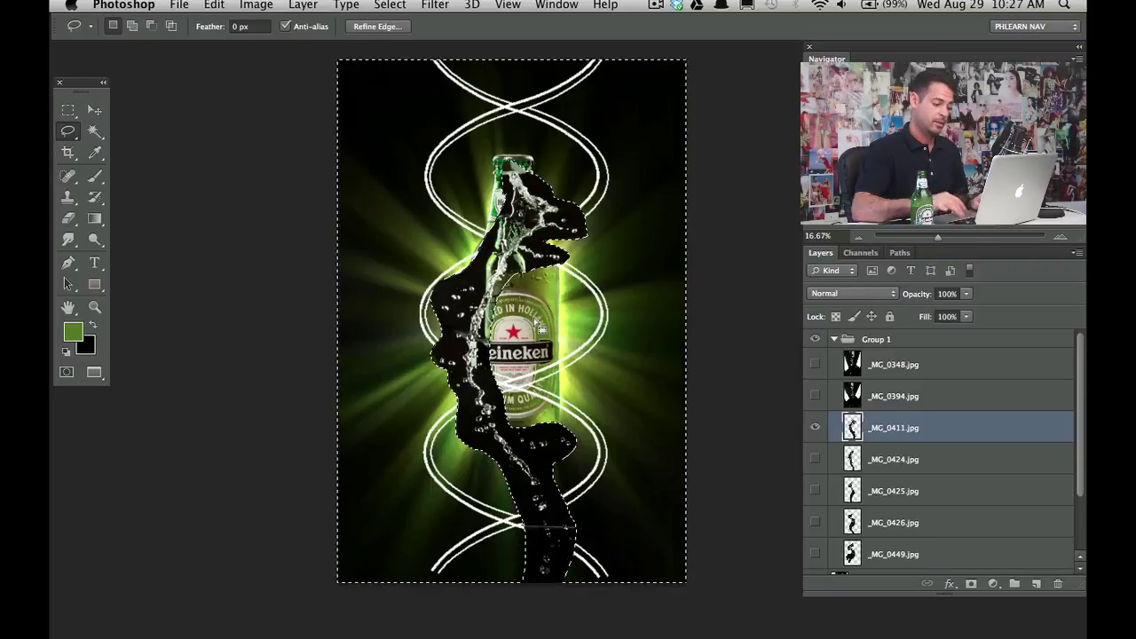
key(super+d)
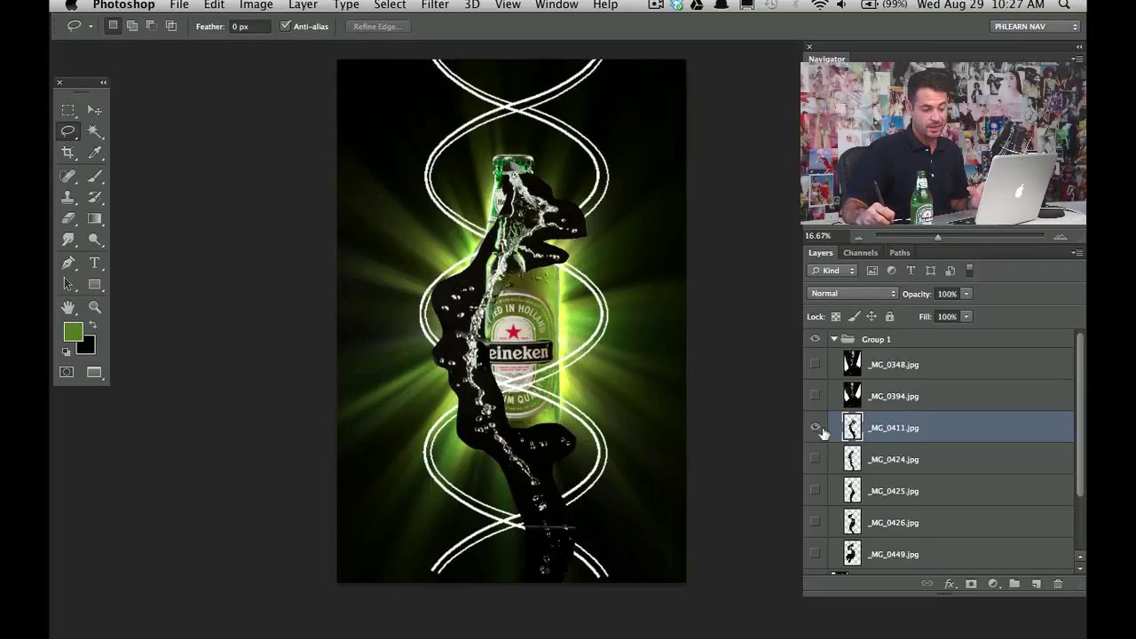
- Hide the _MG_0411.jpg cutout and show the _MG_0449.jpg splash layer over the bottle
click(876, 557)
click(816, 554)
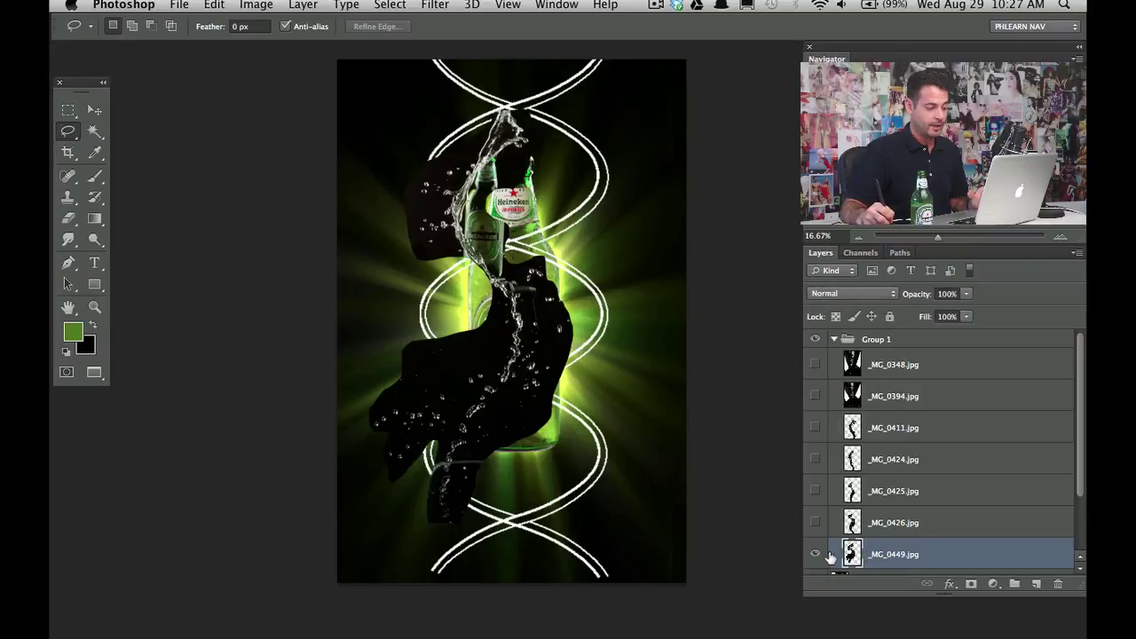
drag(549, 320, 551, 379)
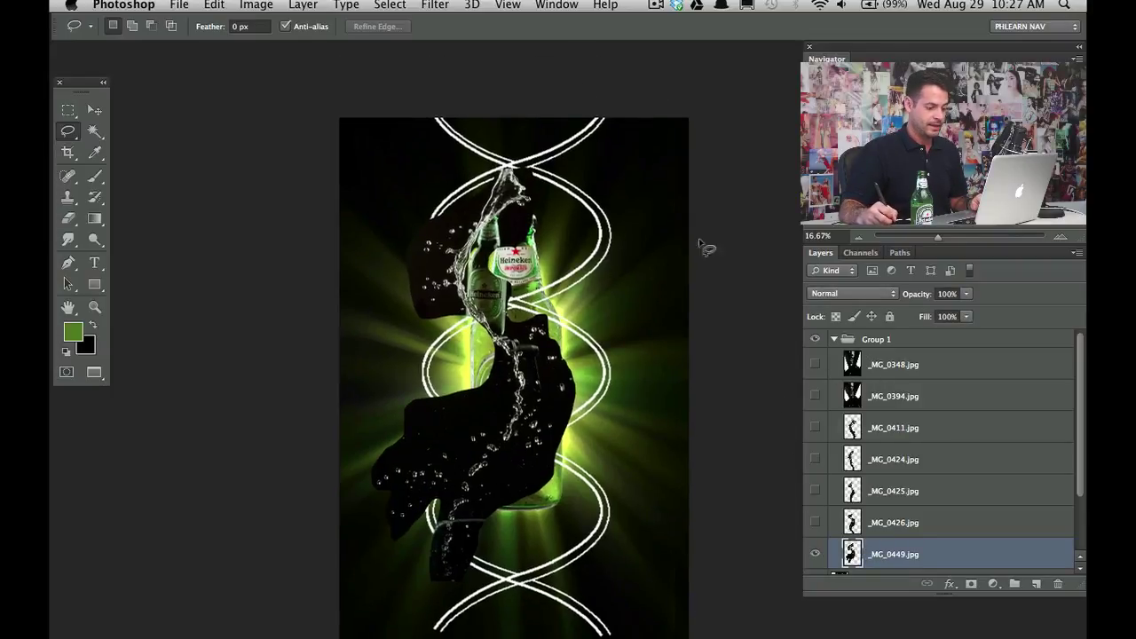
- Collapse Group 1 and move the helix guide, Layer 7, above it in the layer stack
click(835, 340)
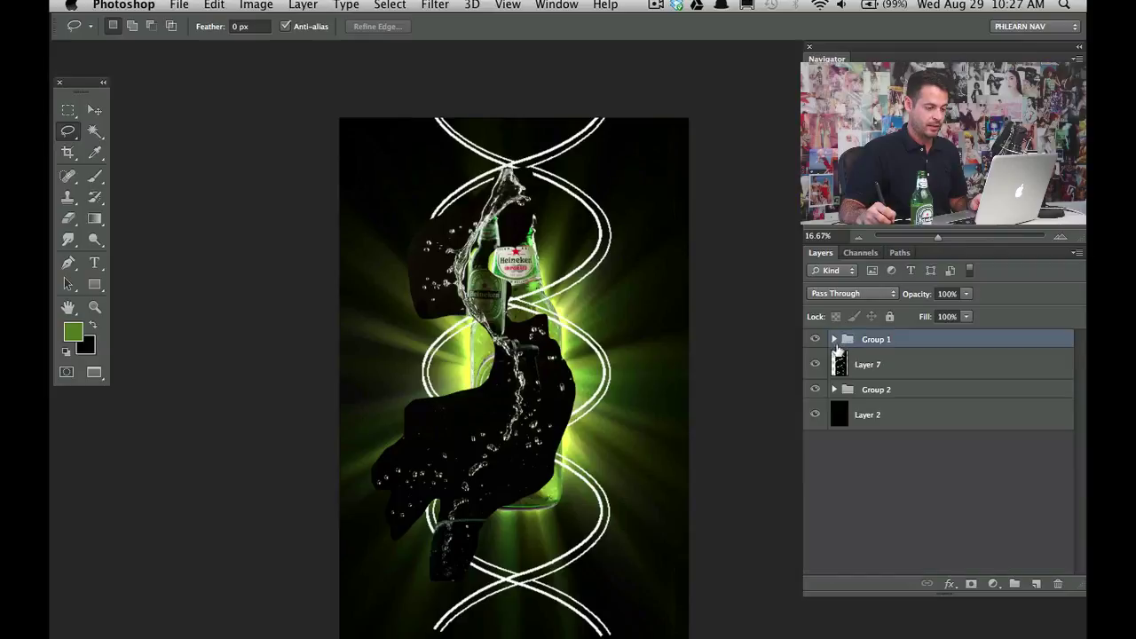
click(861, 362)
key(super+bracketright)
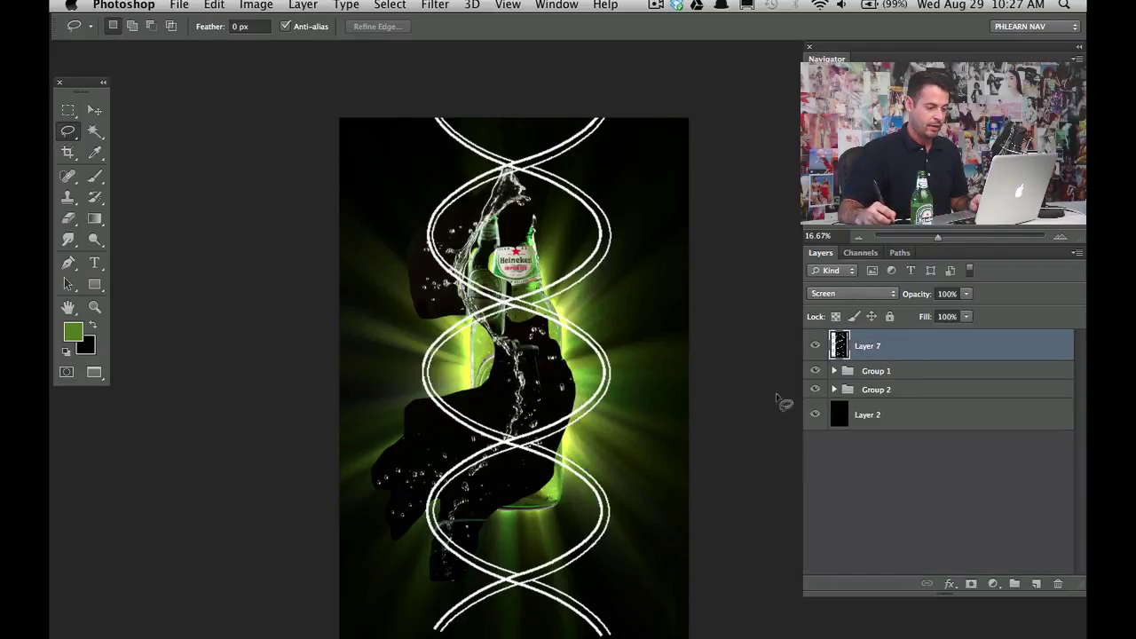
- Select the _MG_0449.jpg layer in Group 1 and move its splash up and left onto the helix's upper-left curve
click(834, 371)
scroll(1021, 426, down, 5)
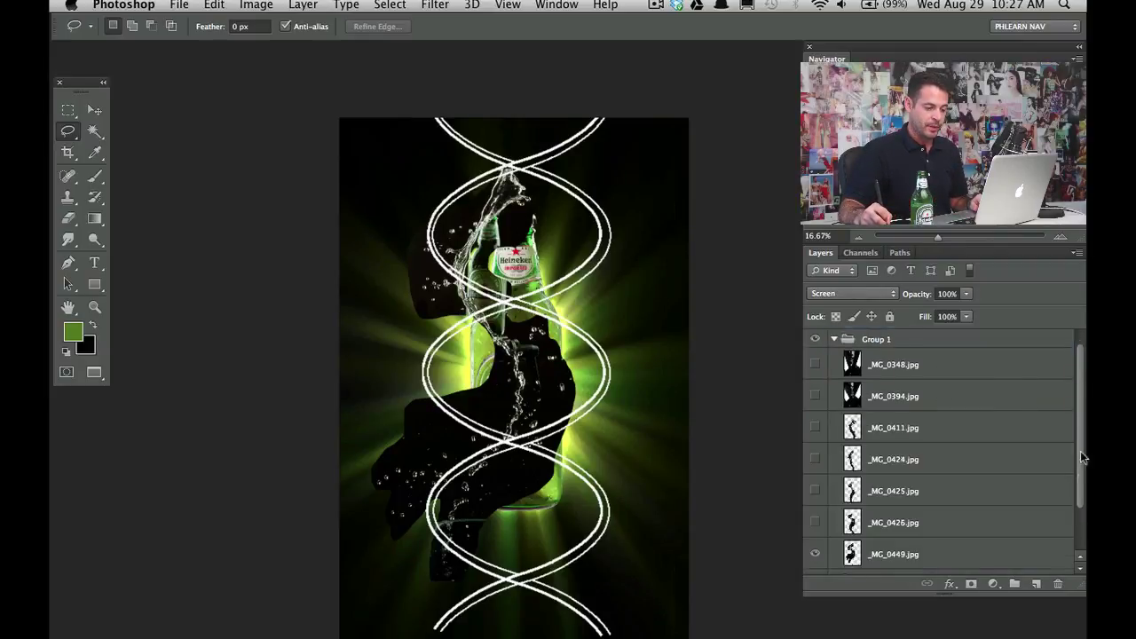
click(894, 509)
key(v)
mouse_move(550, 253)
mouse_down()
mouse_move(519, 385)
mouse_move(497, 364)
mouse_move(621, 351)
mouse_move(547, 330)
mouse_move(529, 359)
mouse_move(620, 330)
mouse_move(530, 365)
mouse_up()
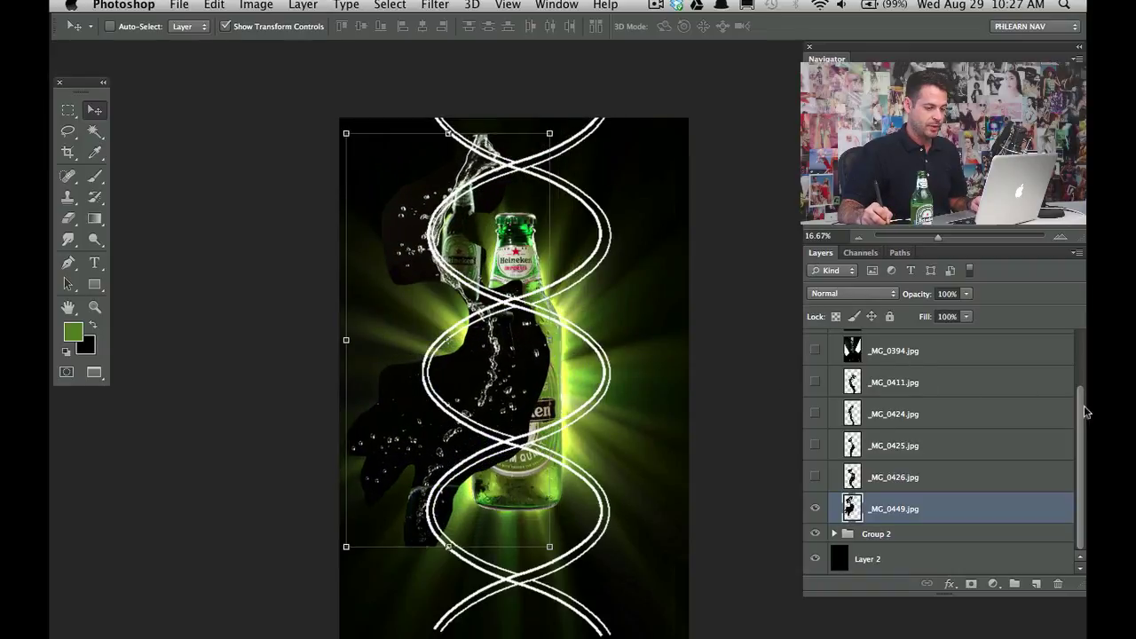
- Select the Layer 7 helix guide and stretch it vertically to 113.02% height, keeping the width at 100%
drag(1079, 408, 1064, 339)
click(996, 347)
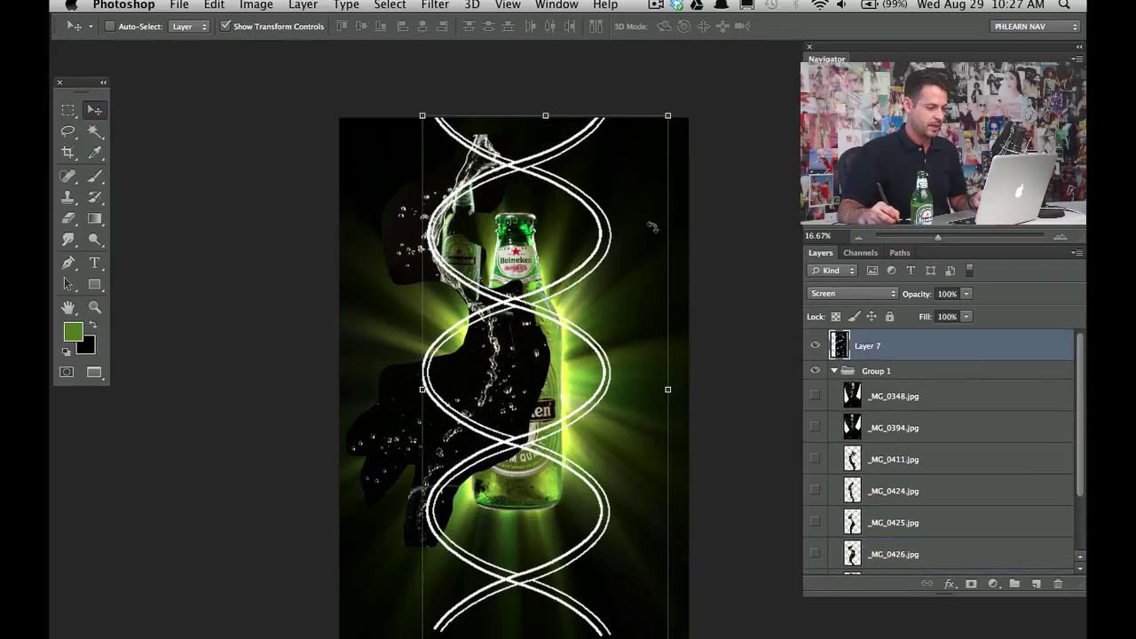
drag(538, 114, 556, 106)
key(Return)
key(super+minus)
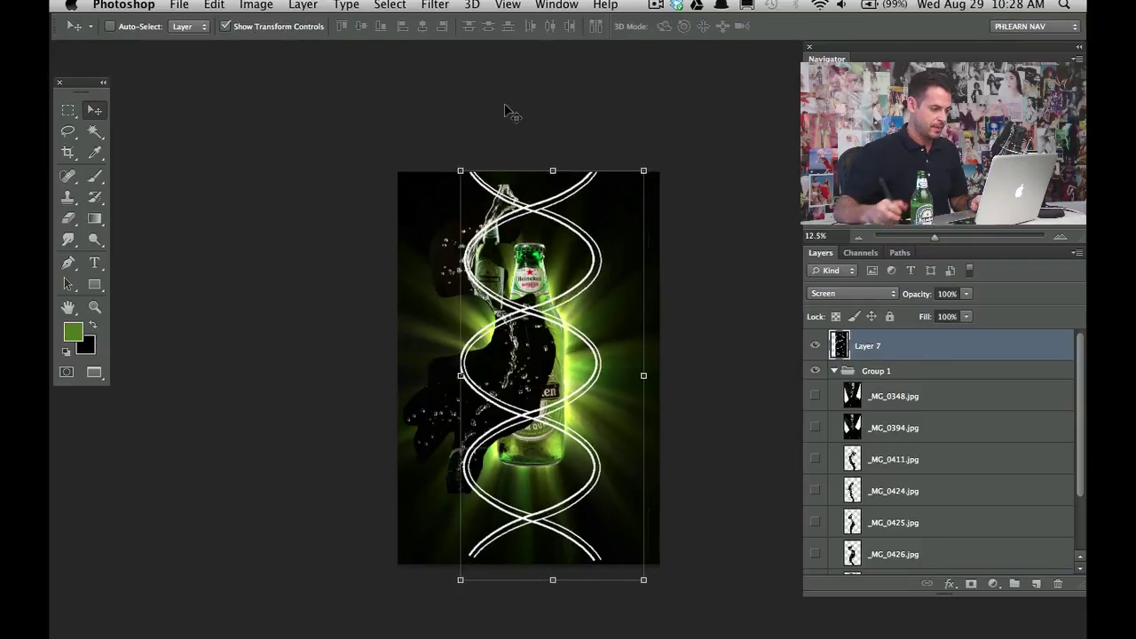
drag(591, 419, 569, 352)
drag(531, 515, 533, 542)
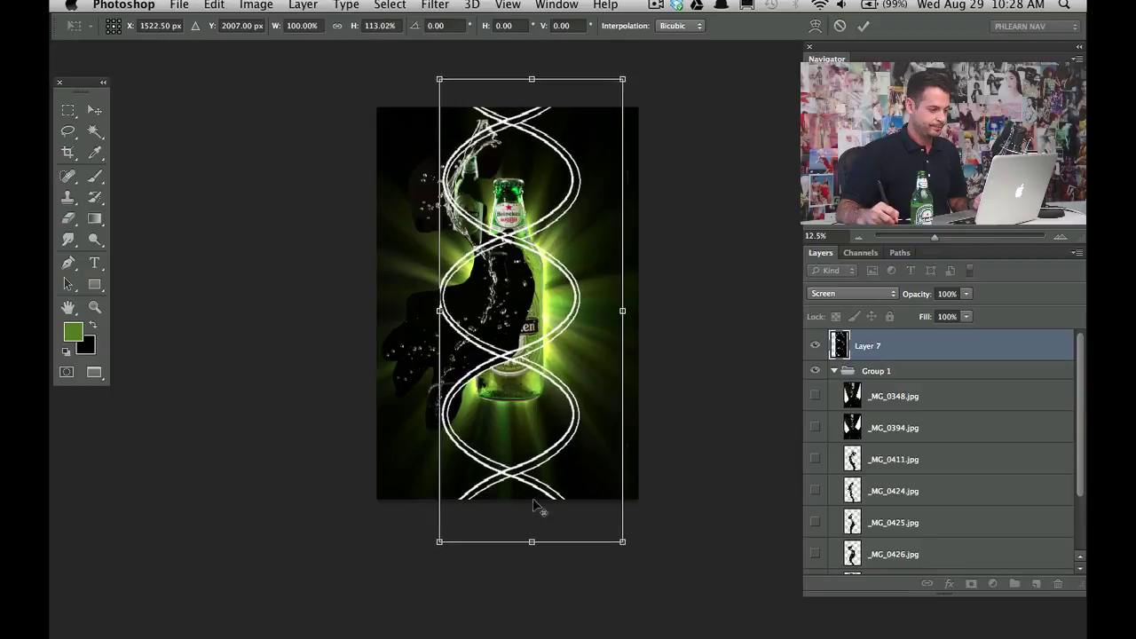
- Nudge the stretched helix guide down to a Y position of 2057 px and apply the transform
key(shift+Down)
key(shift+Down)
key(shift+Down)
key(shift+Down)
key(shift+Down)
key(shift+Down)
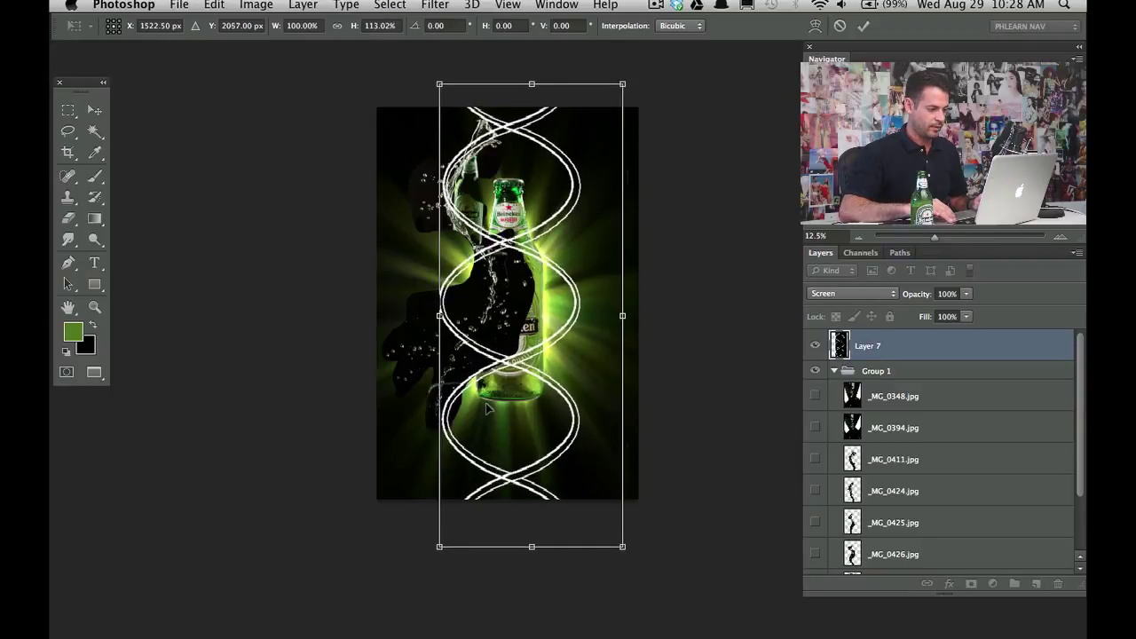
key(Return)
- Select the _MG_0449.jpg layer and shift its splash slightly farther up and left against the helix's upper-left curve
key(super+plus)
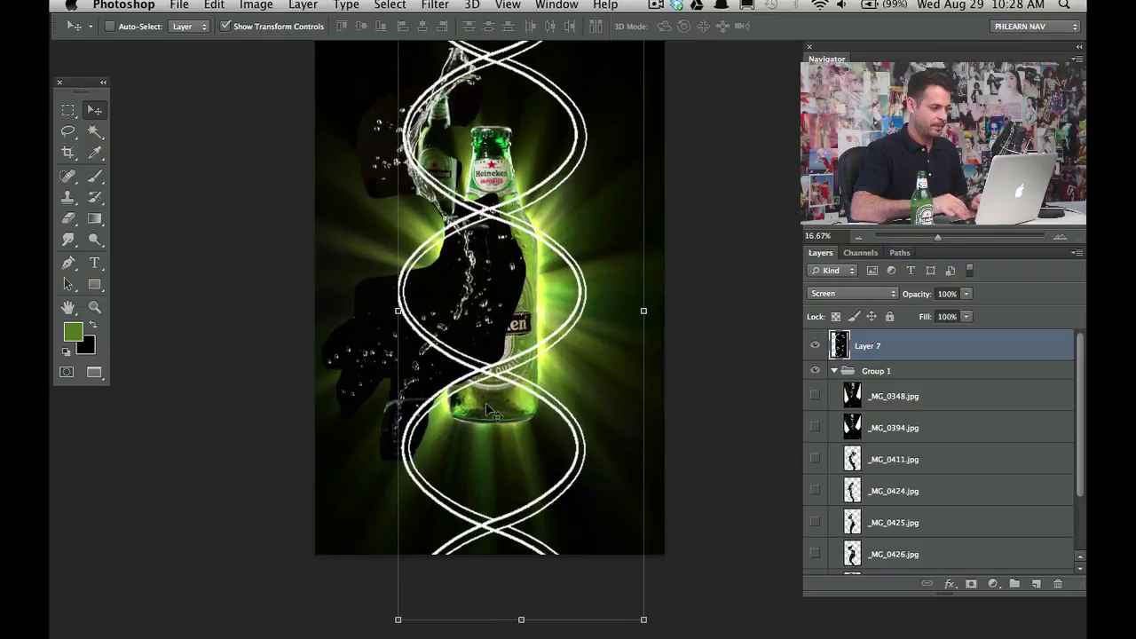
drag(553, 292, 539, 388)
scroll(1075, 451, down, 3)
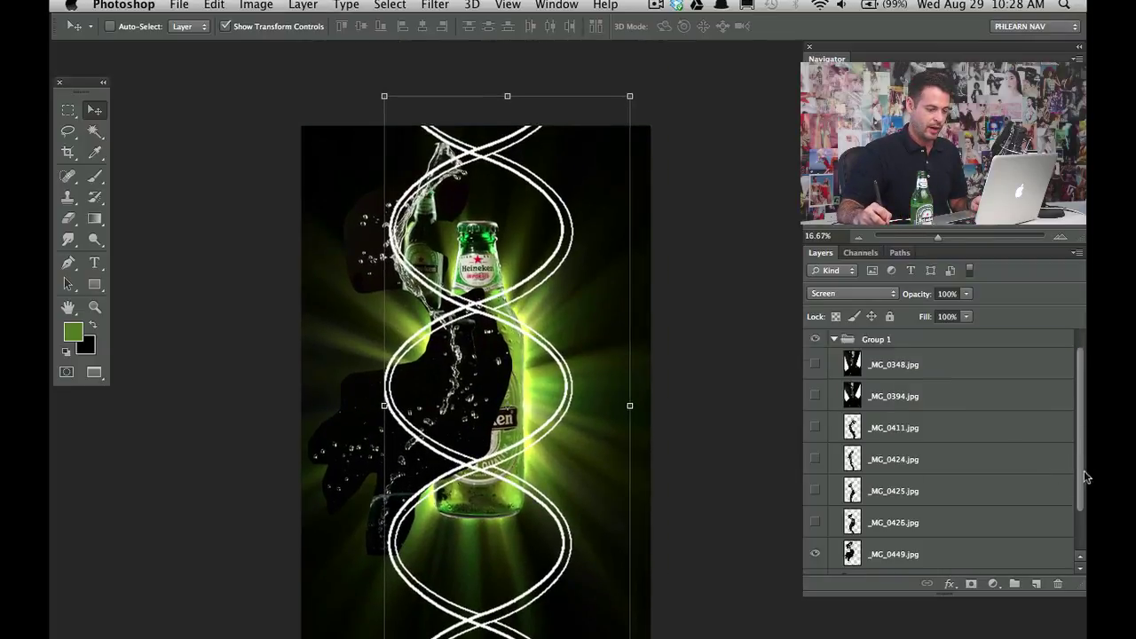
click(964, 510)
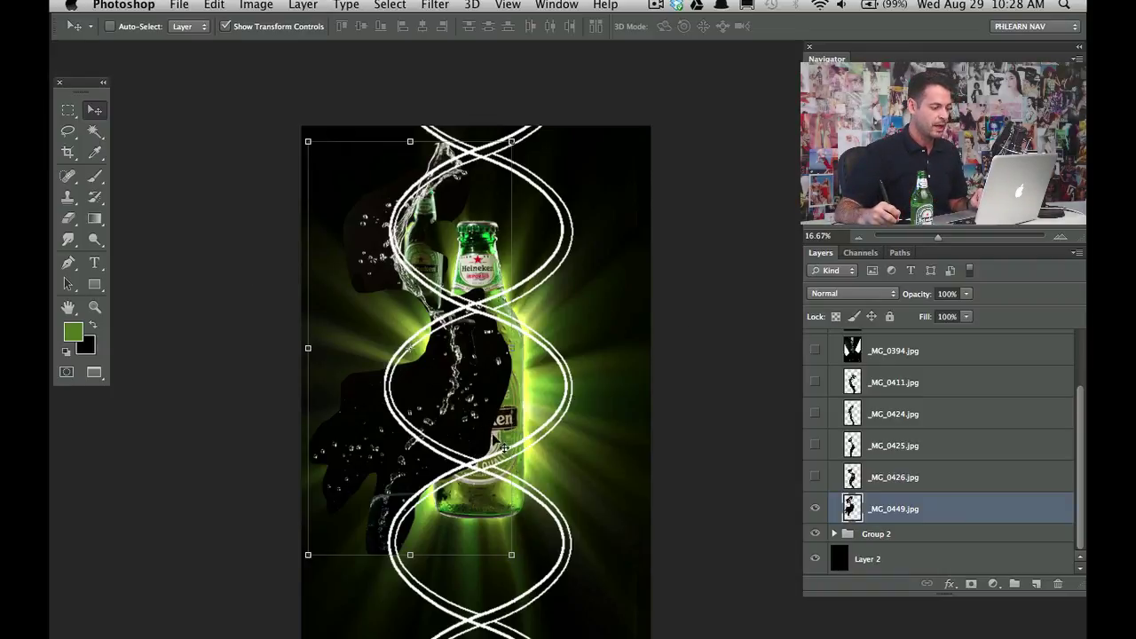
mouse_move(413, 440)
mouse_down()
mouse_move(435, 451)
mouse_move(431, 390)
mouse_move(402, 427)
mouse_up()
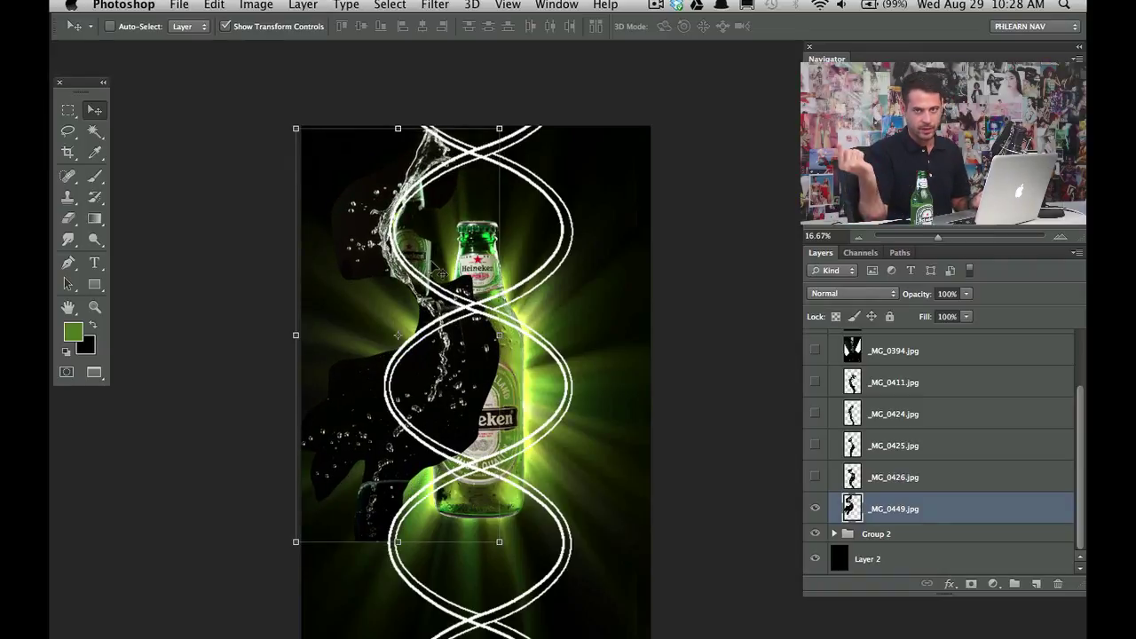
drag(397, 359, 366, 350)
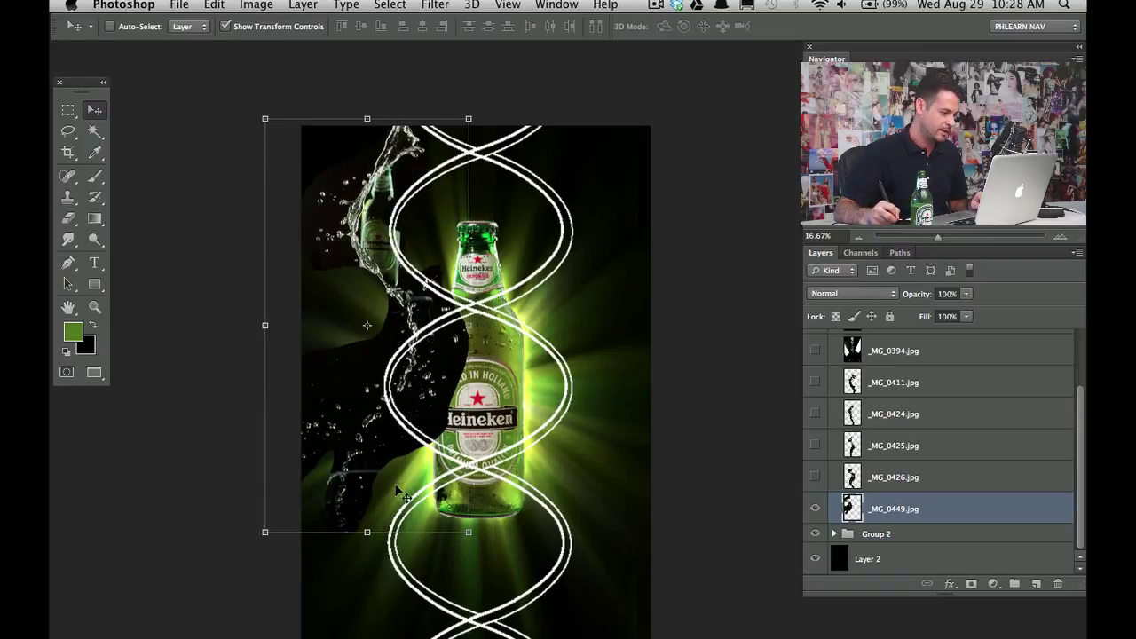
drag(397, 489, 429, 500)
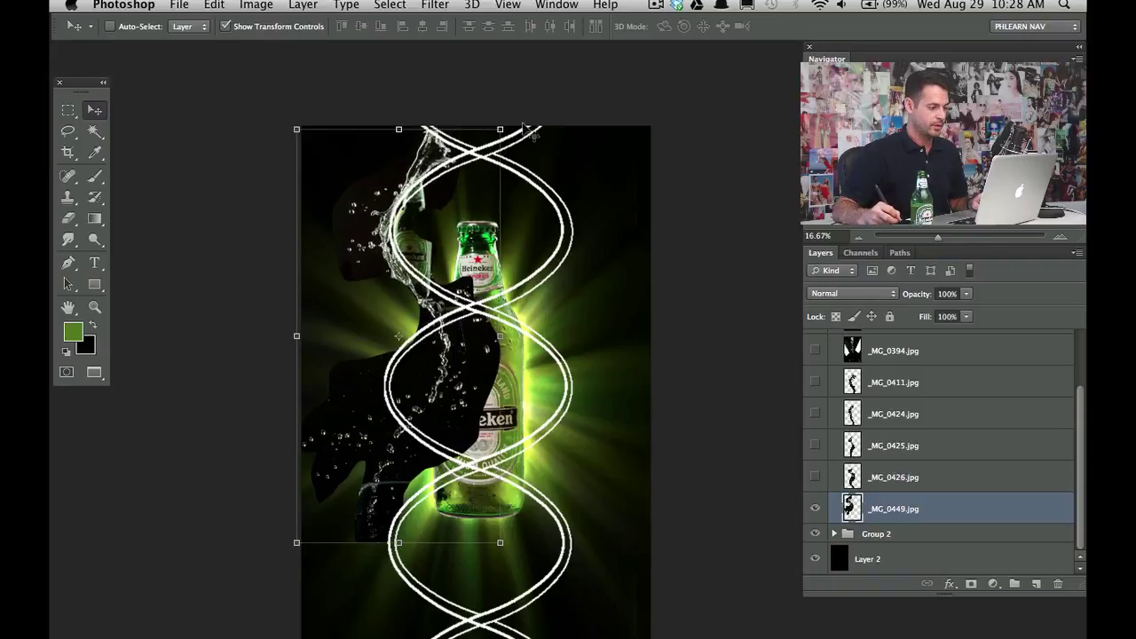
- Scale the _MG_0449.jpg splash to 145.08% width and 112.56% height and position it over the upper helix
drag(506, 129, 579, 100)
drag(487, 228, 486, 264)
drag(523, 365, 588, 342)
drag(540, 377, 517, 371)
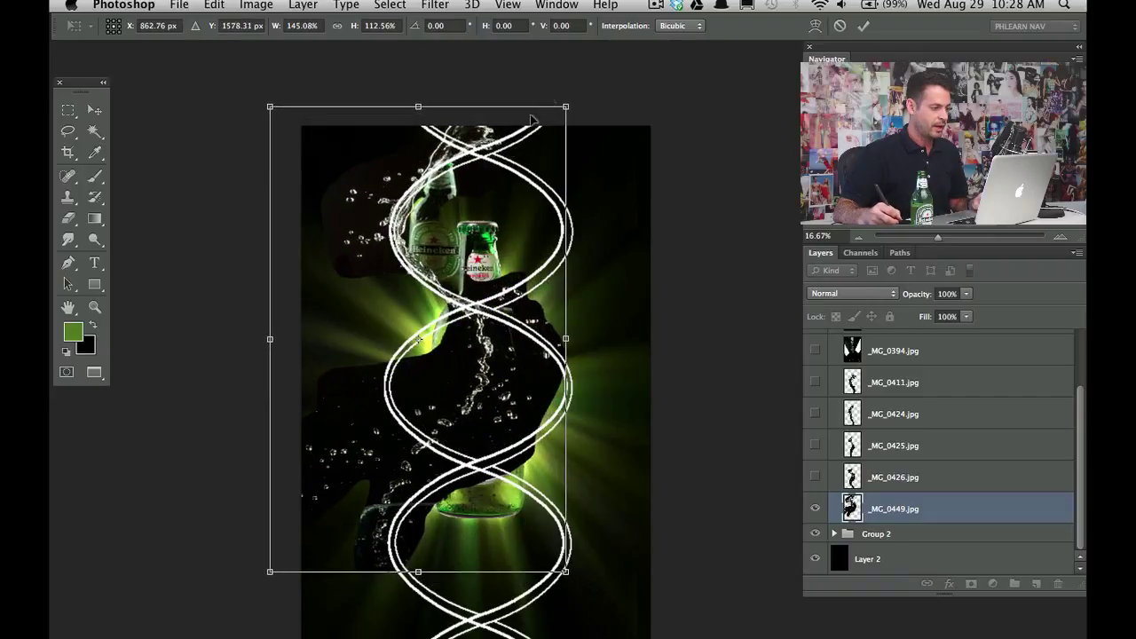
- Warp the _MG_0449.jpg splash so its upper stream hugs the helix's left curve and its lower stream bends around the right curve
right_click(487, 389)
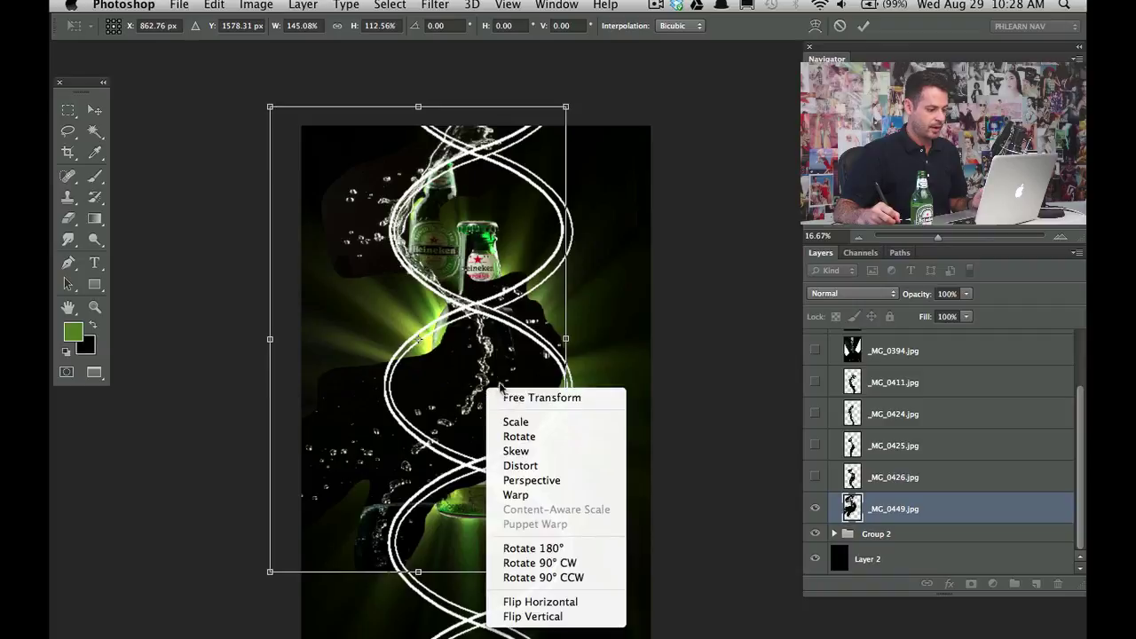
click(530, 495)
drag(496, 492, 552, 509)
drag(438, 574, 417, 550)
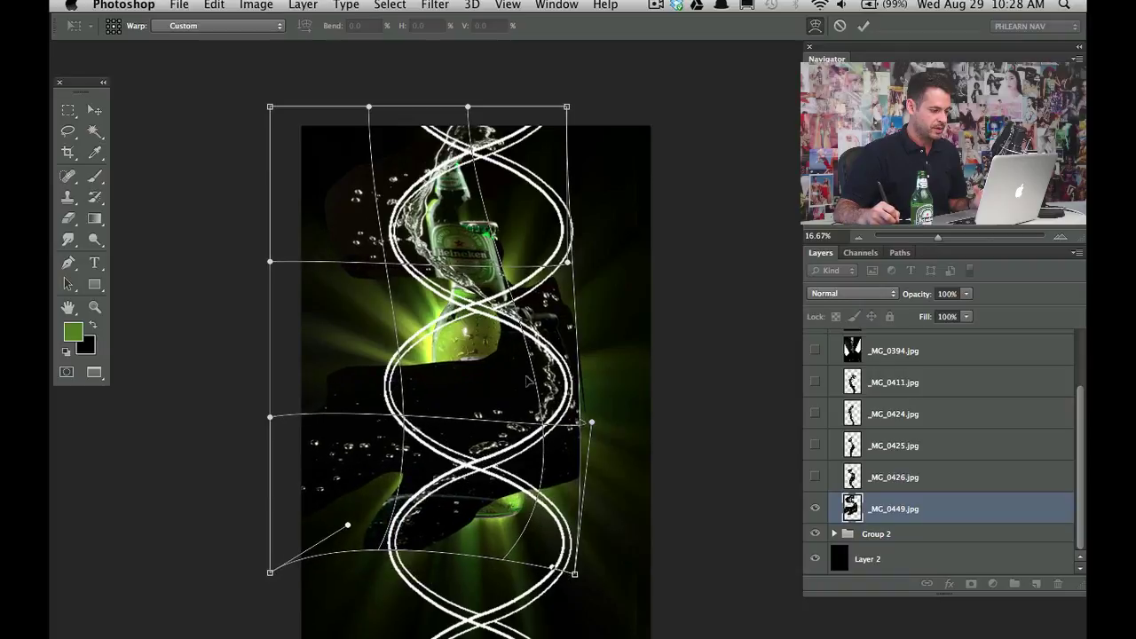
drag(416, 269, 390, 303)
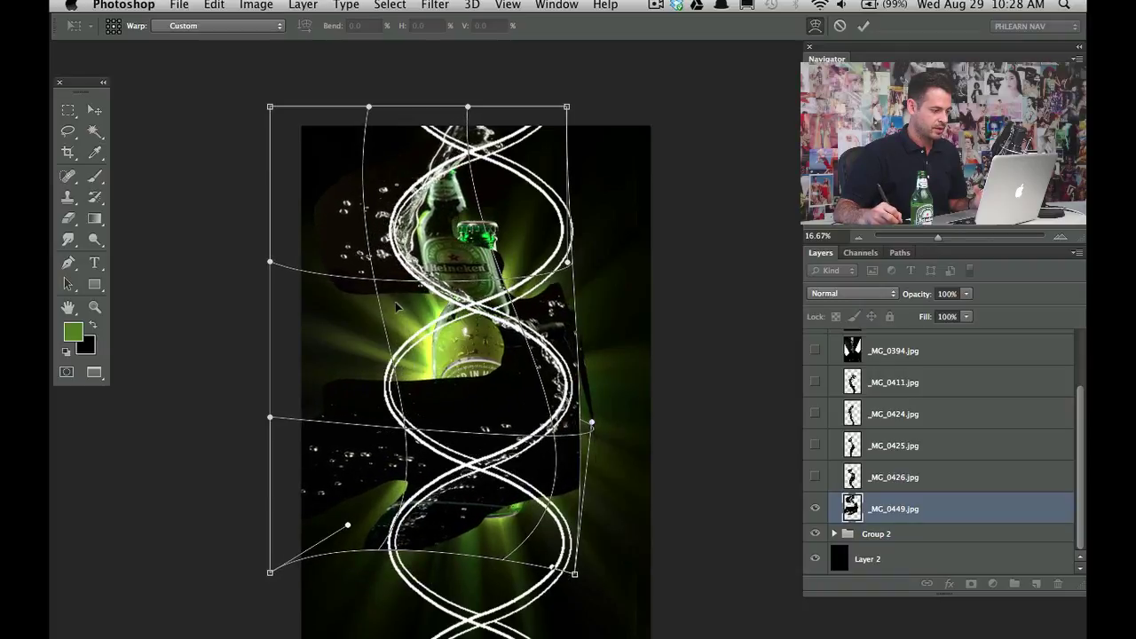
- Pull the warp's upper-right corner outward, refine the stream's bends along the helix guide, and apply the warp
drag(509, 132, 578, 110)
drag(414, 151, 406, 146)
drag(430, 324, 436, 330)
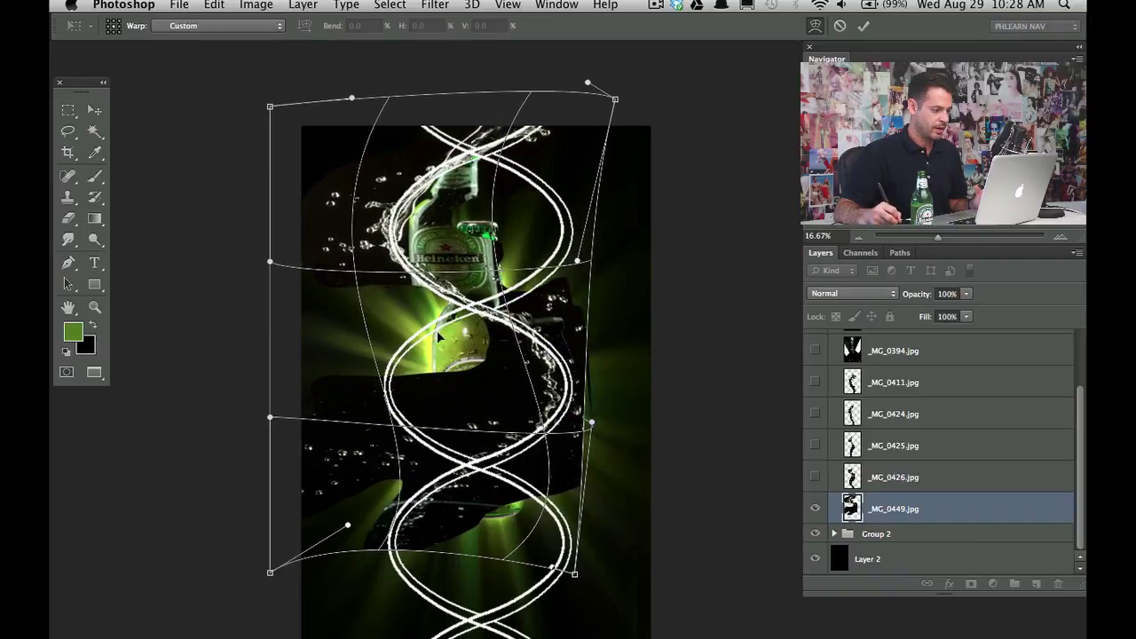
drag(585, 385, 595, 388)
mouse_move(501, 513)
mouse_down()
mouse_move(510, 502)
mouse_move(503, 526)
mouse_move(504, 513)
mouse_up()
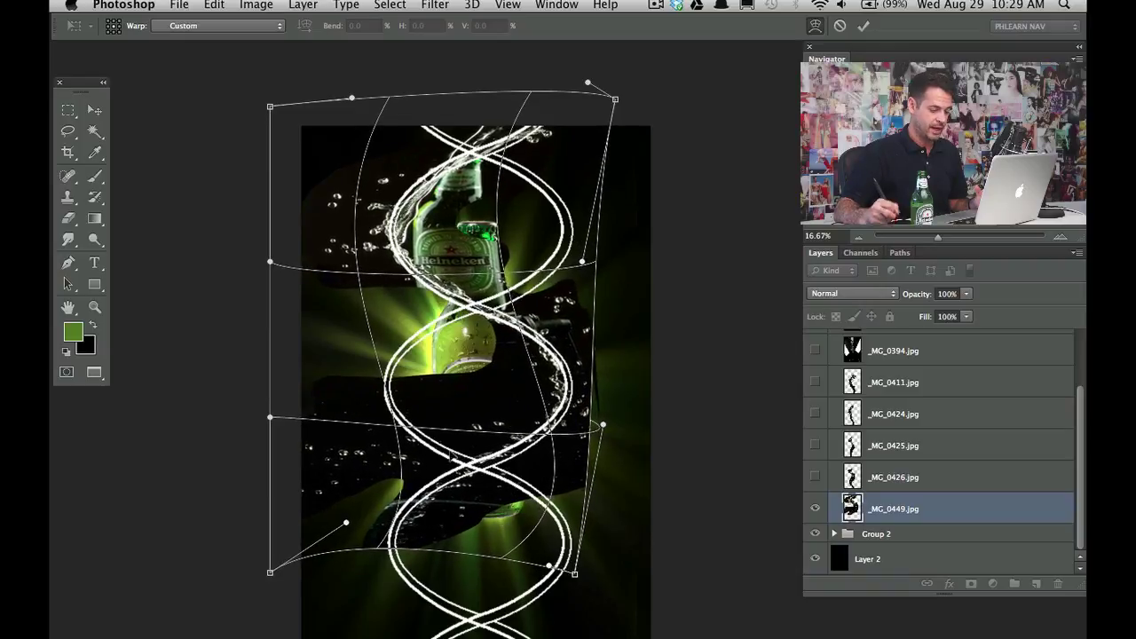
key(Return)
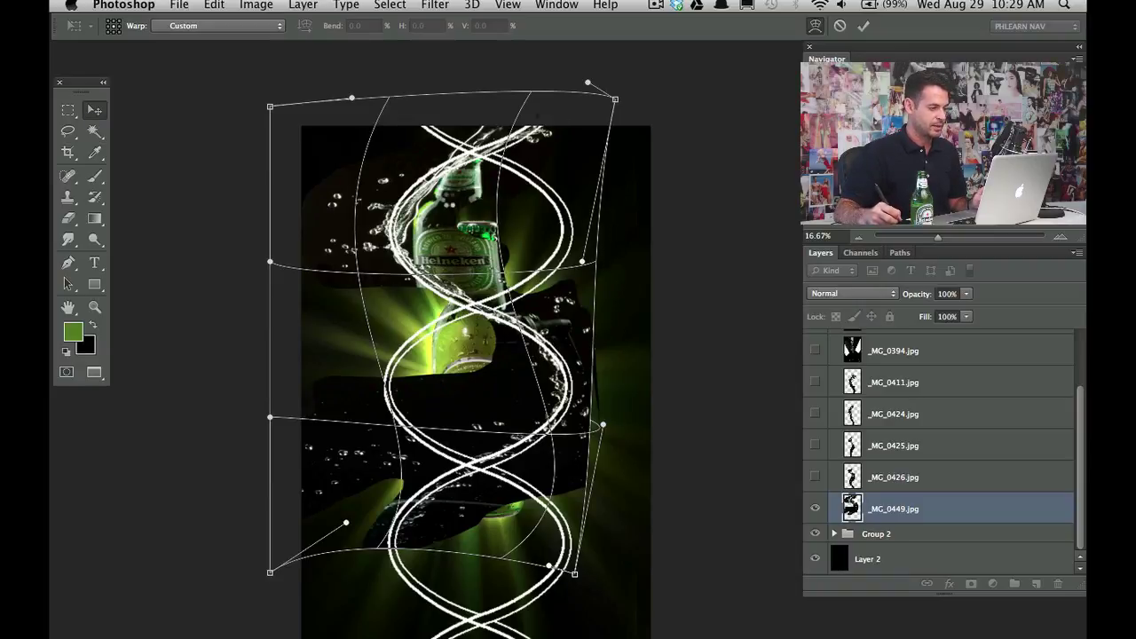
- Apply the warp, then check the _MG_0449.jpg splash with the Layer 7 helix guide hidden by toggling the splash layer off and on
key(Return)
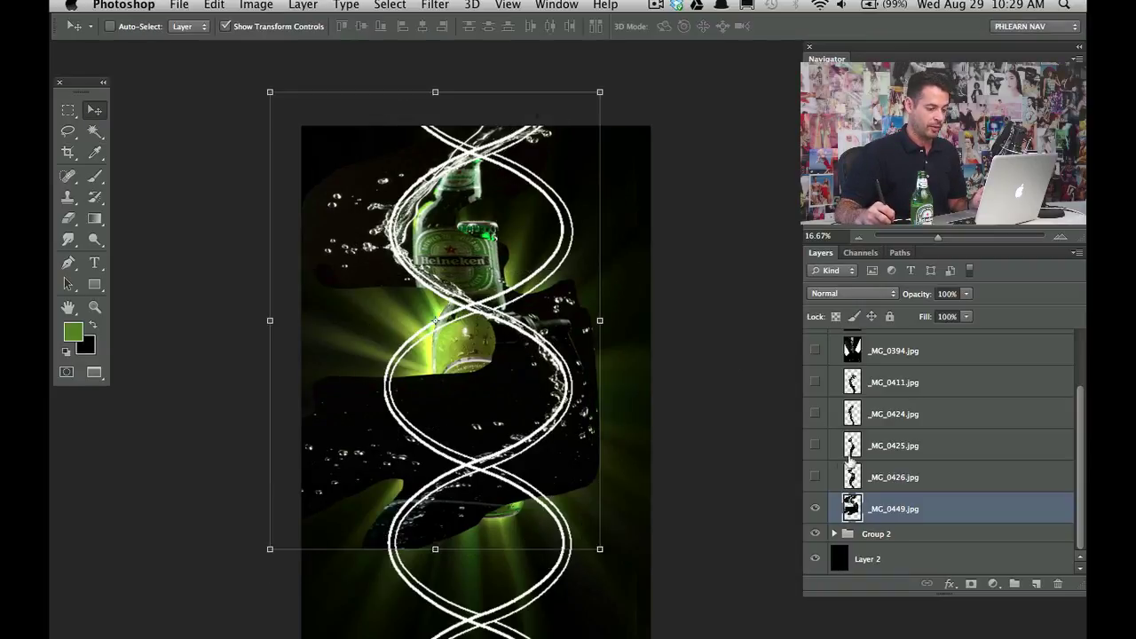
drag(1080, 416, 1078, 331)
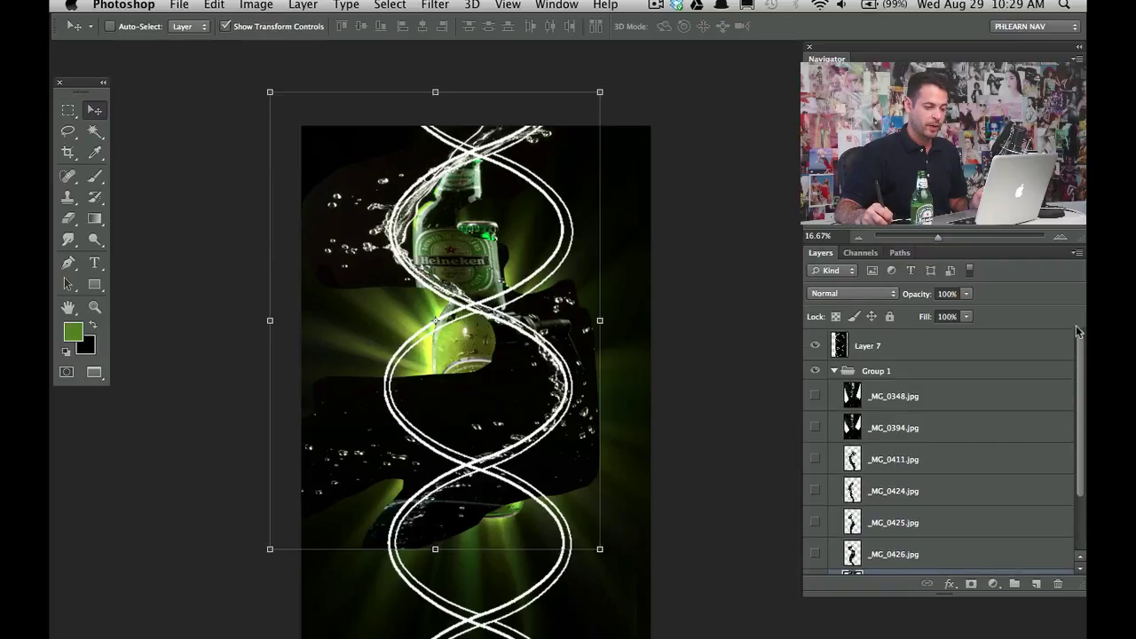
click(815, 346)
drag(1080, 420, 1080, 505)
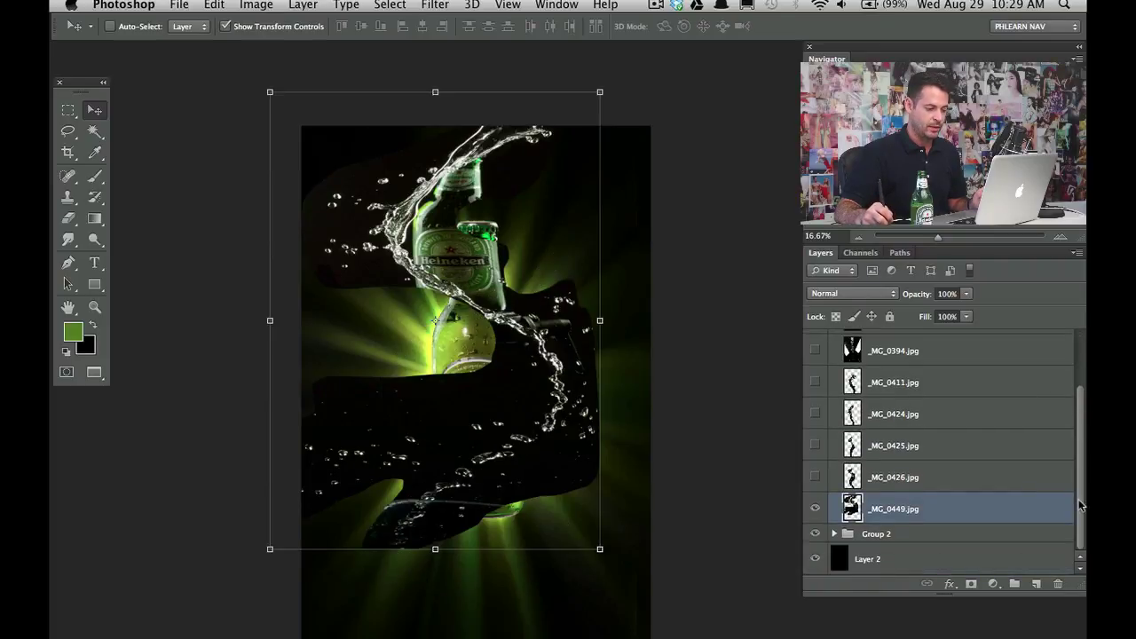
click(815, 508)
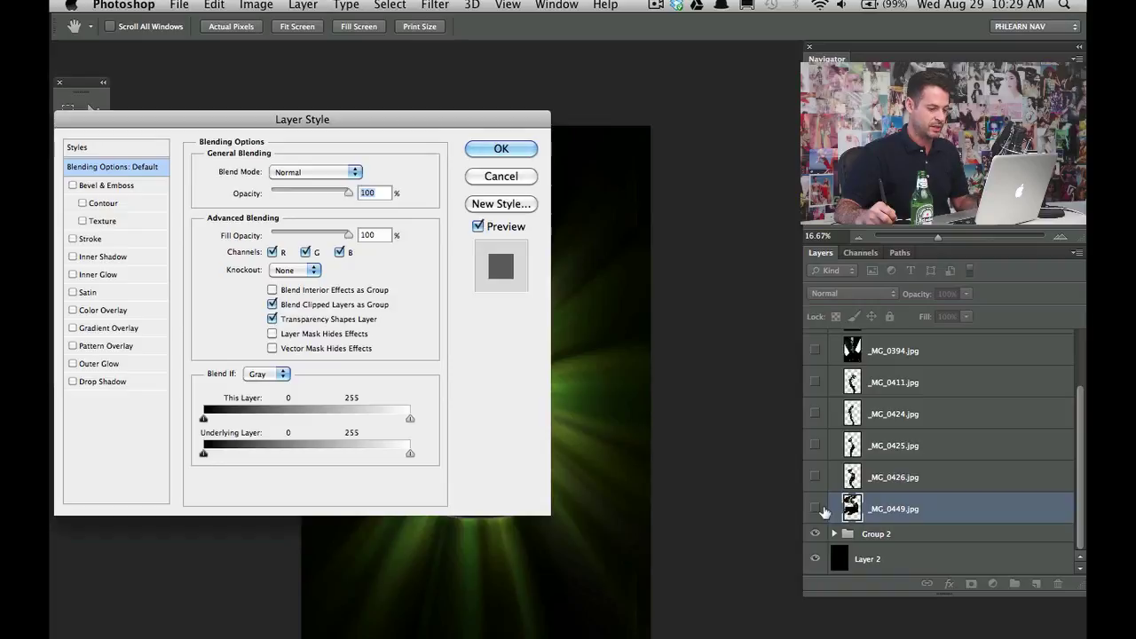
key(Return)
click(815, 508)
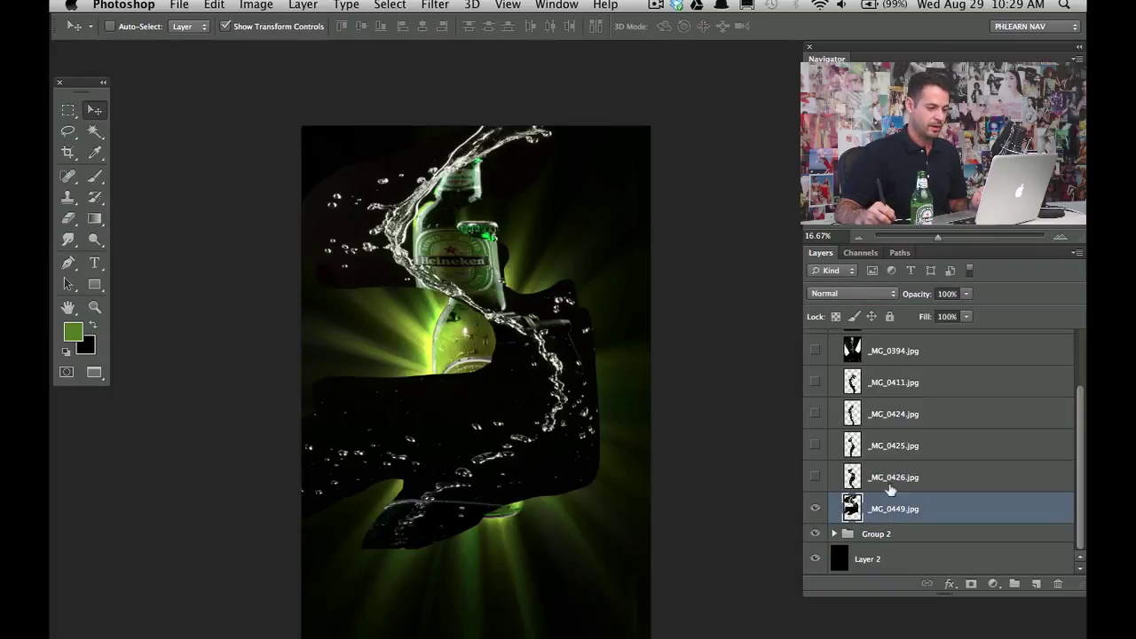
- Try the Color Dodge and Screen blend modes on the _MG_0449.jpg splash layer
click(844, 296)
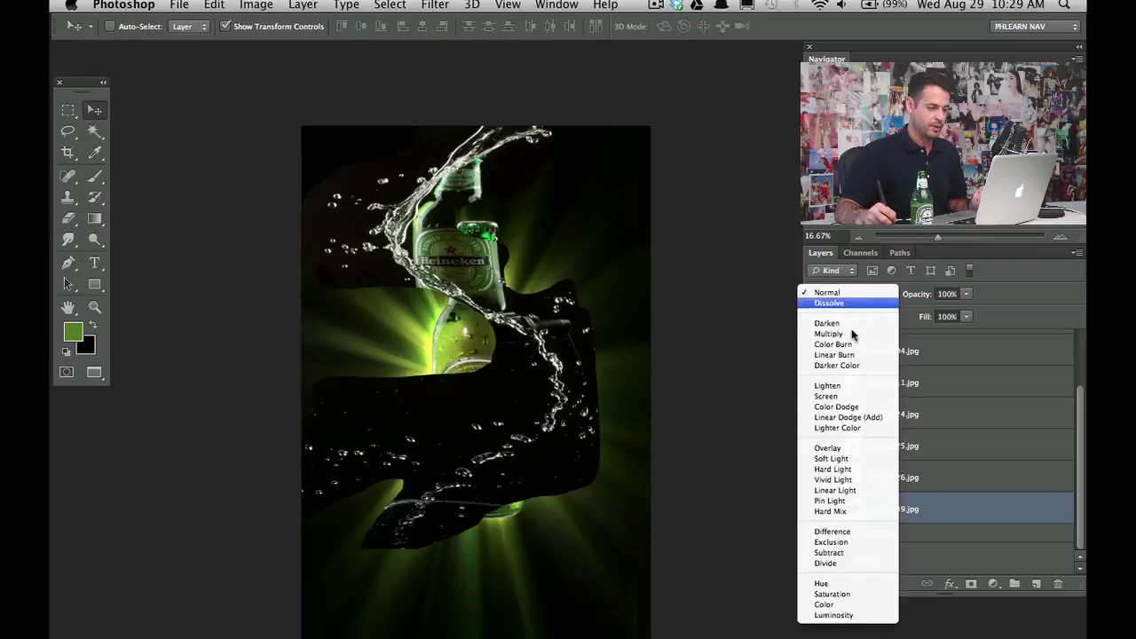
click(849, 406)
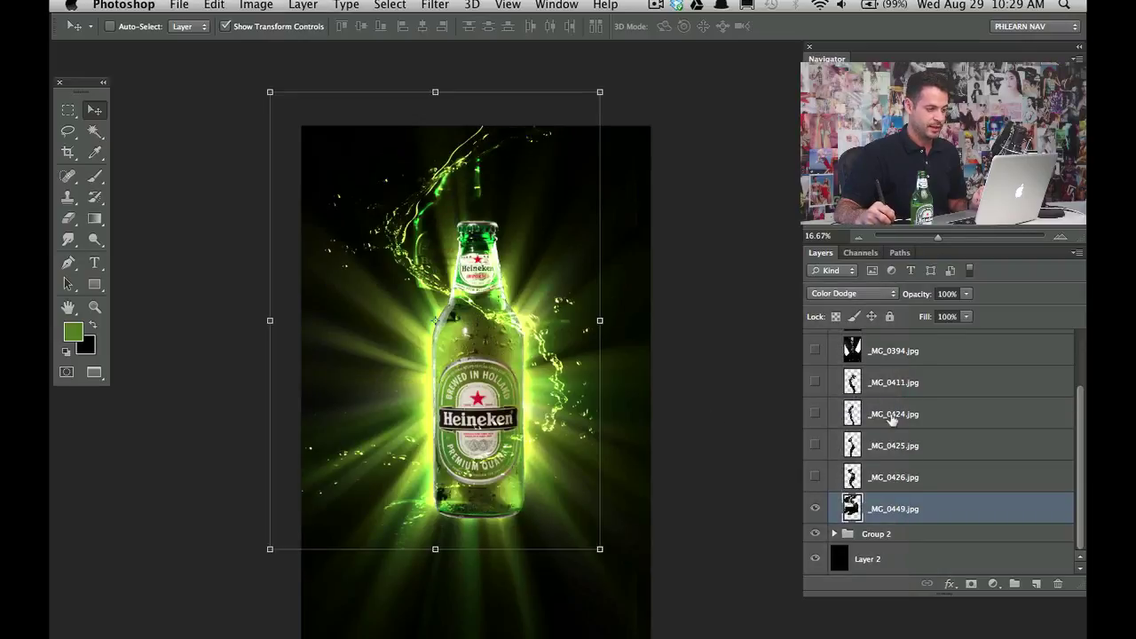
click(861, 295)
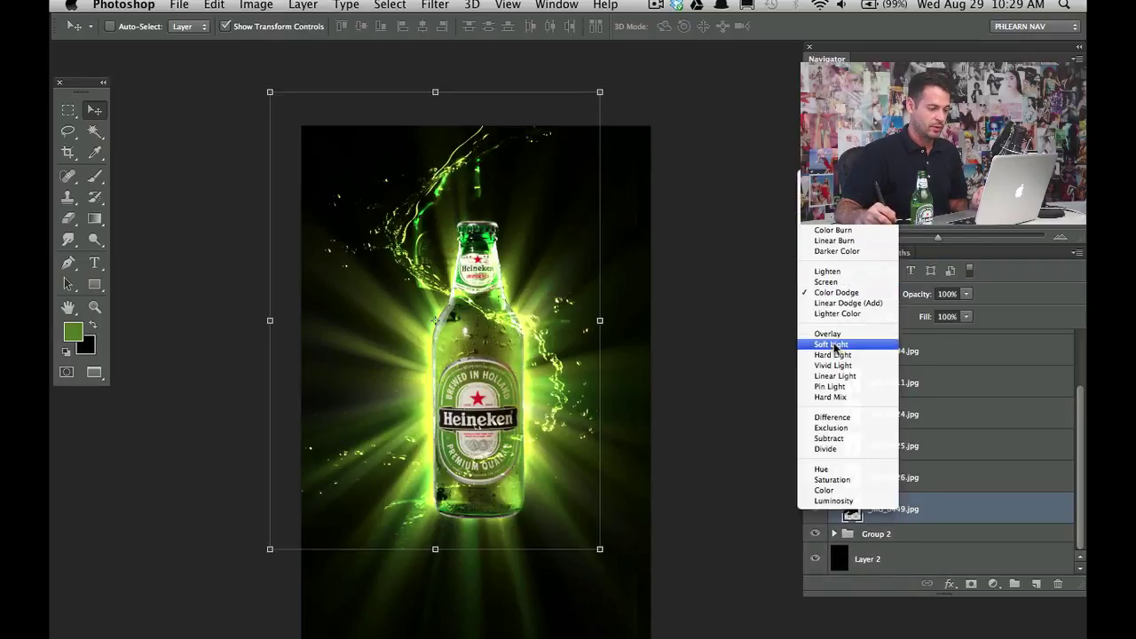
click(830, 281)
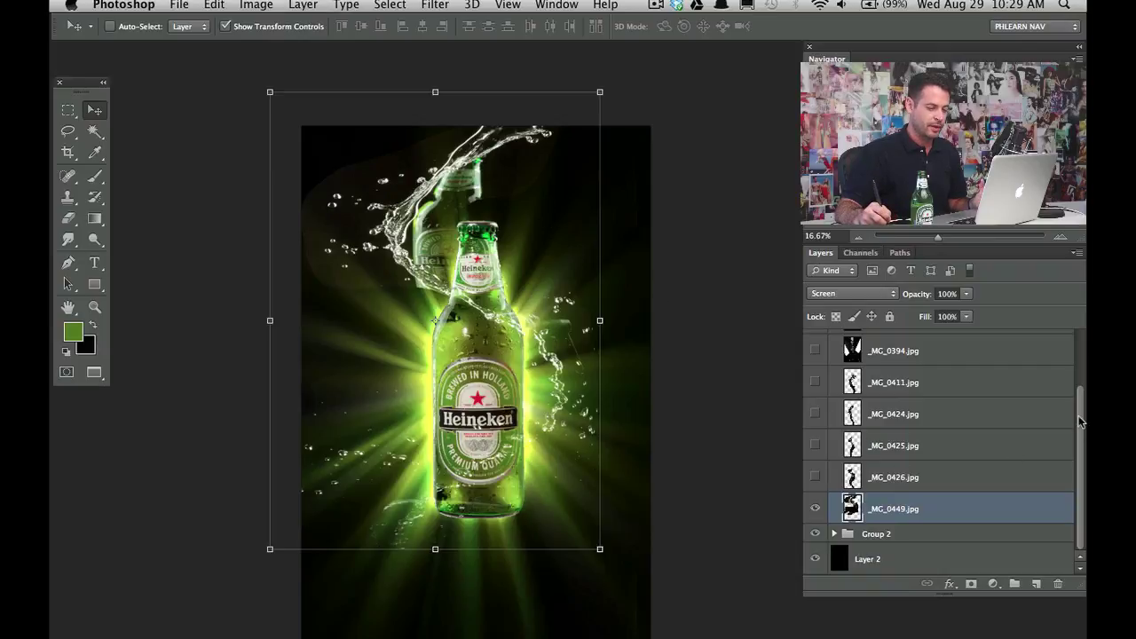
- Show the Layer 7 helix guide and the _MG_0426.jpg layer, and move its splash up and right over the upper helix
drag(1080, 420, 1080, 355)
click(816, 346)
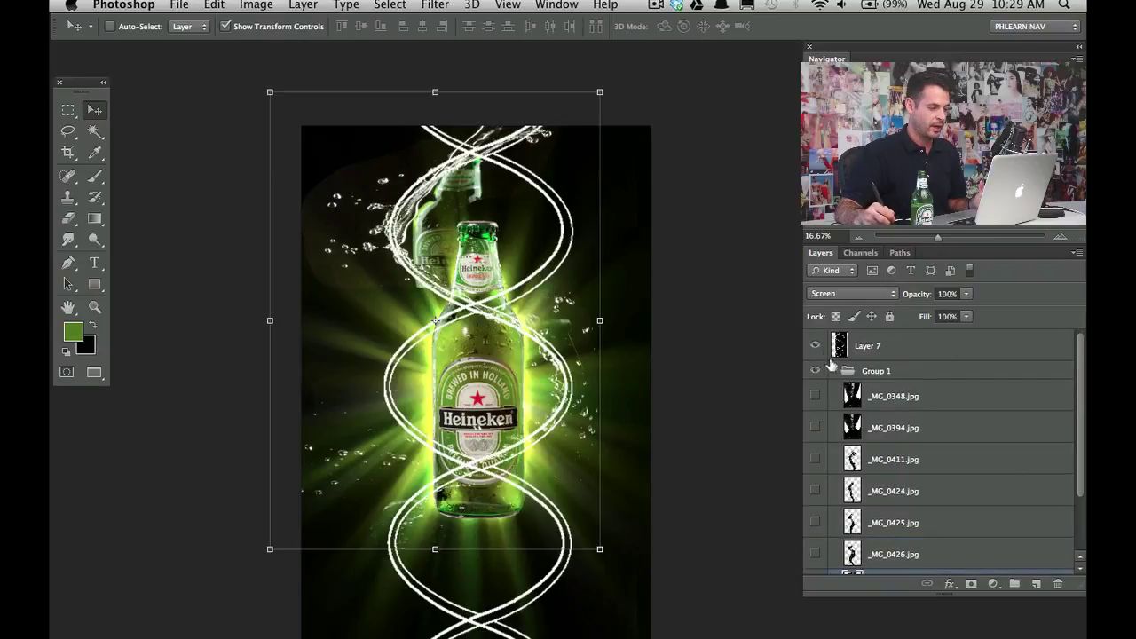
drag(1082, 404, 1082, 454)
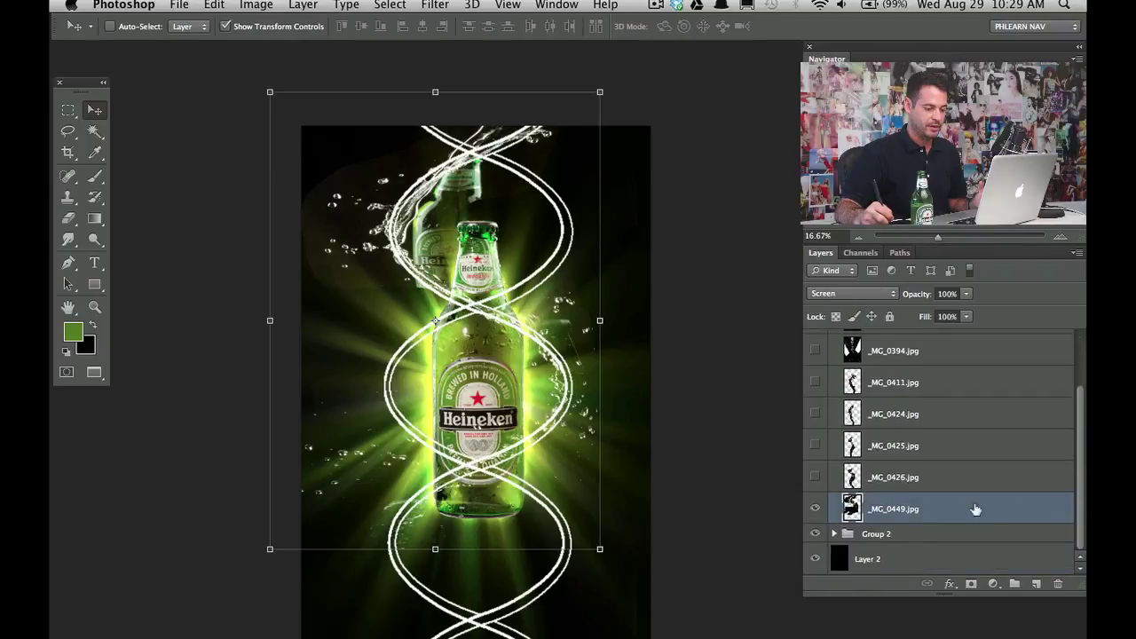
click(816, 478)
click(838, 474)
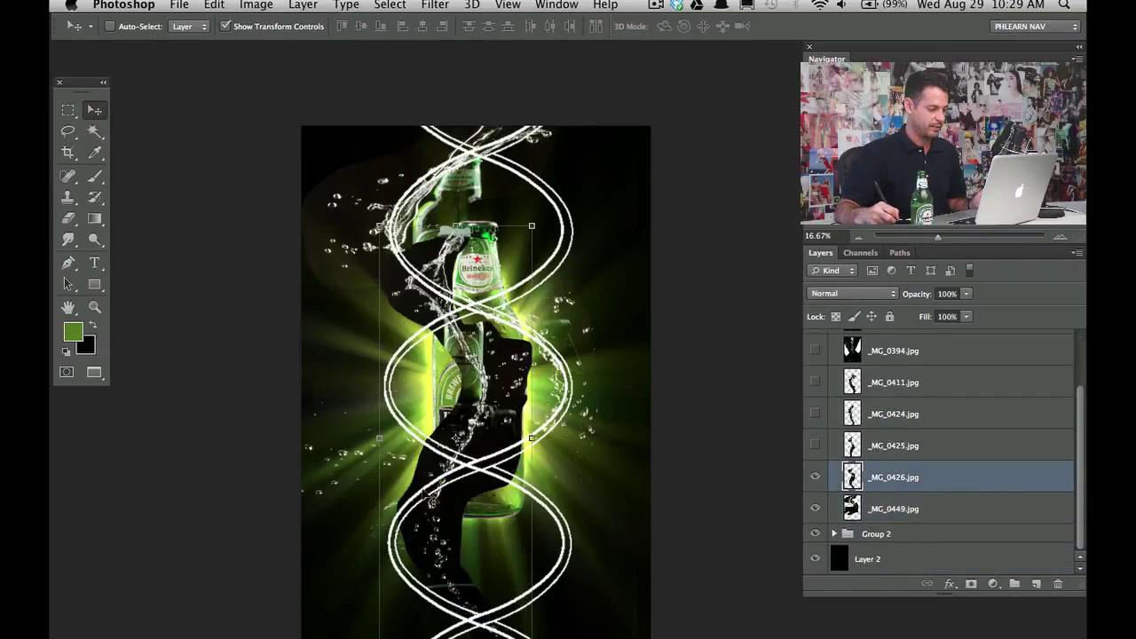
drag(424, 494, 508, 346)
- Scale the _MG_0426.jpg splash to 196.81% width and 113.59% height over the upper helix
key(ctrl+t)
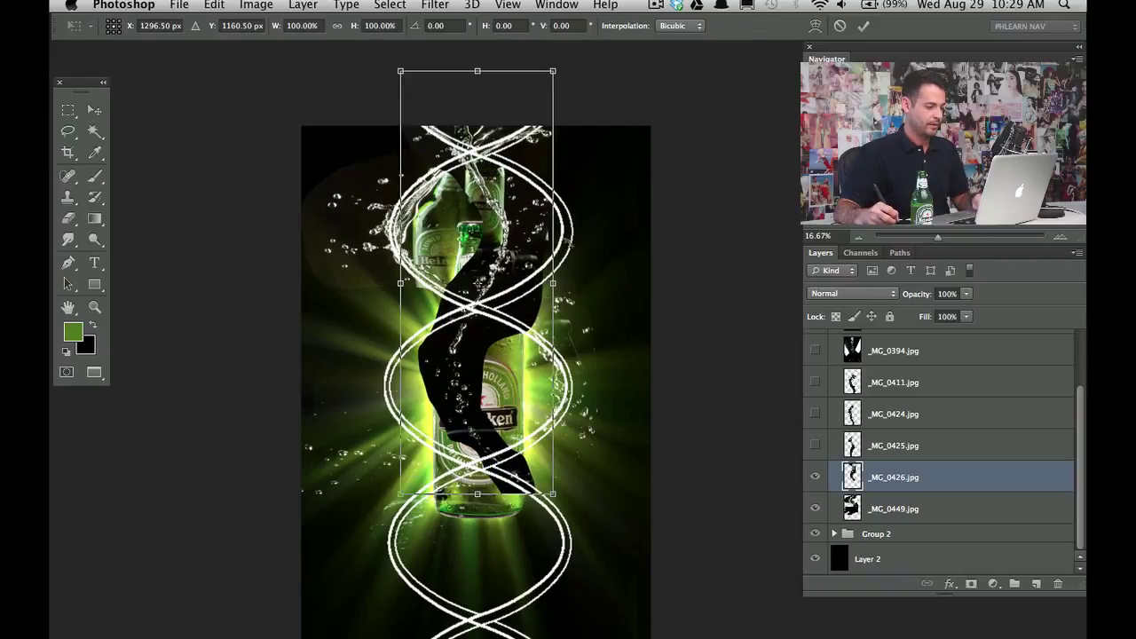
drag(548, 145, 537, 197)
drag(543, 124, 557, 96)
drag(545, 319, 605, 319)
- Warp the _MG_0426.jpg splash so its stream bends around the helix's upper-right and lower-left curves, and apply the warp
right_click(527, 359)
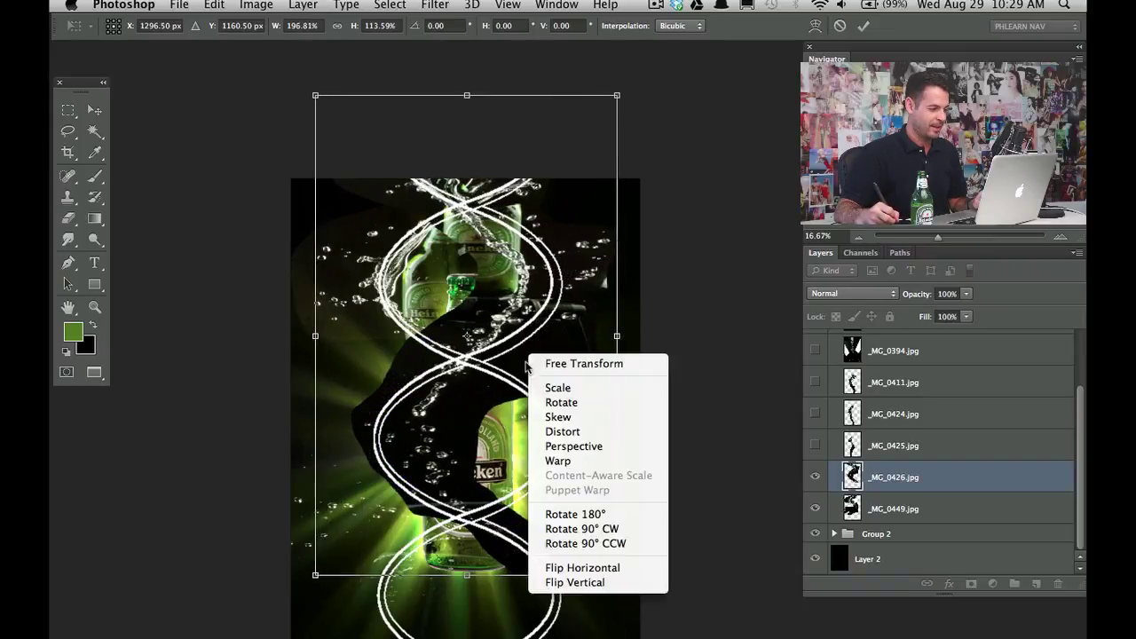
click(557, 461)
drag(456, 471, 425, 468)
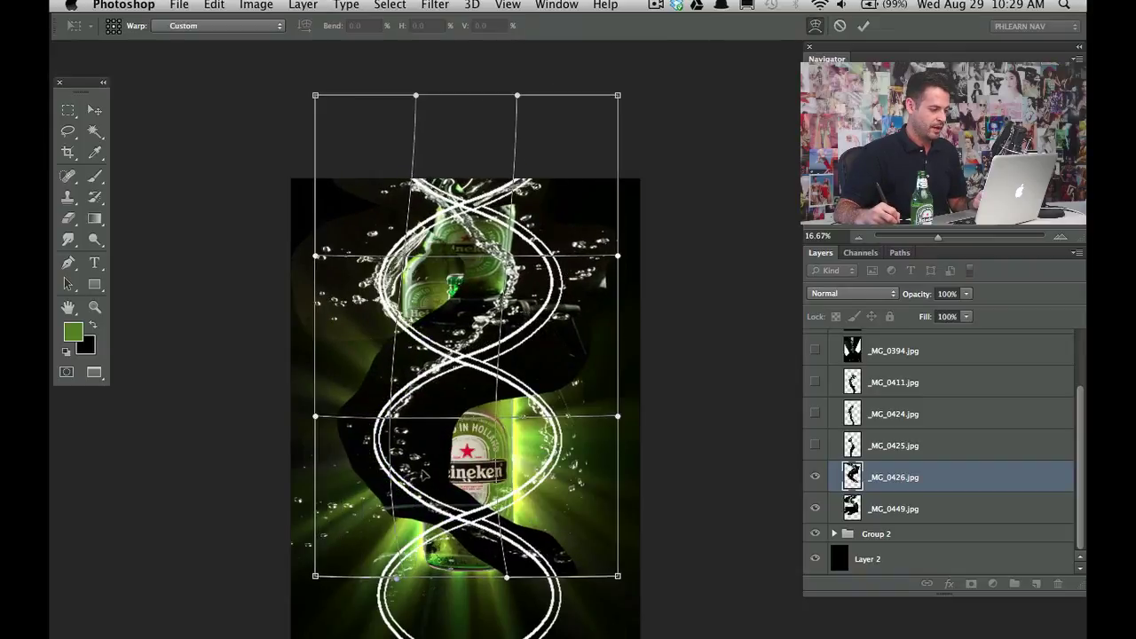
drag(528, 343, 605, 254)
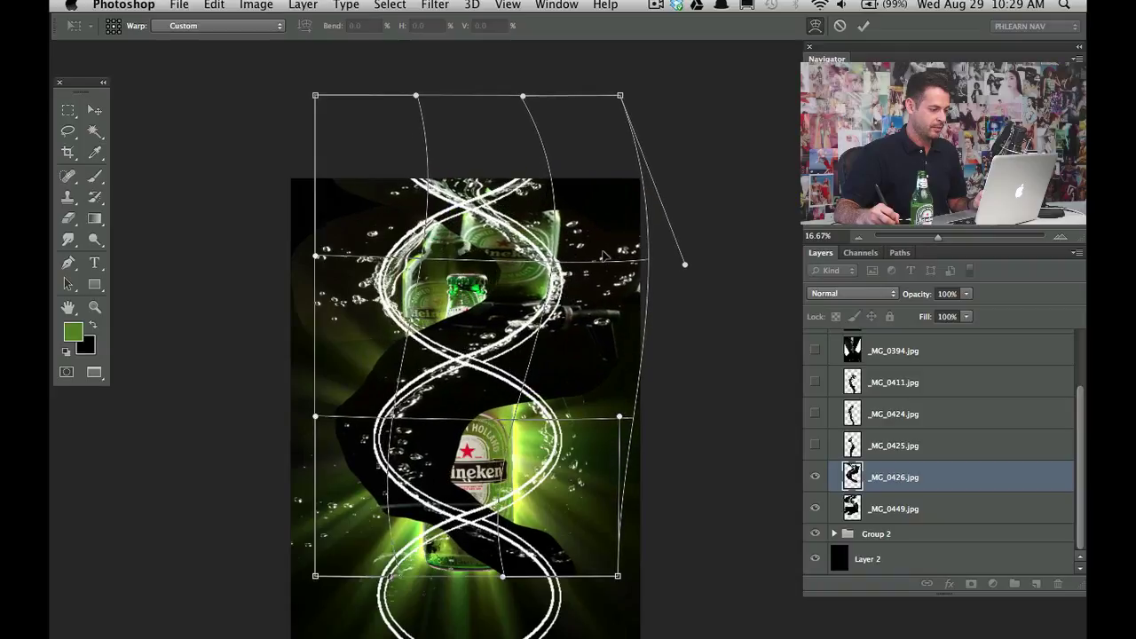
drag(403, 134, 374, 131)
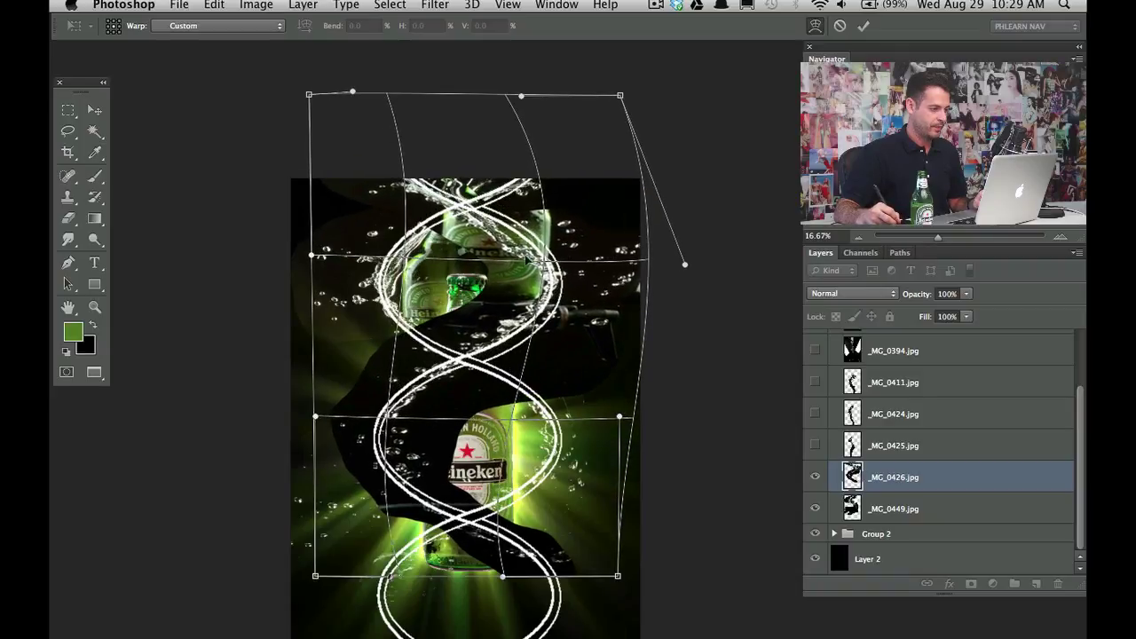
drag(533, 341, 526, 441)
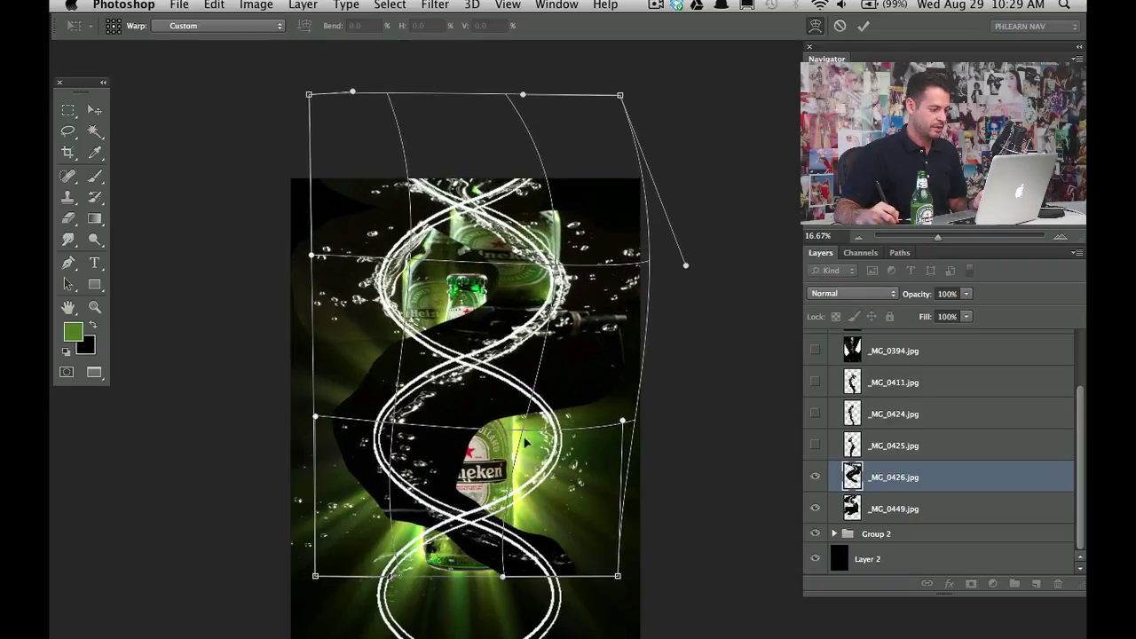
drag(381, 382, 372, 373)
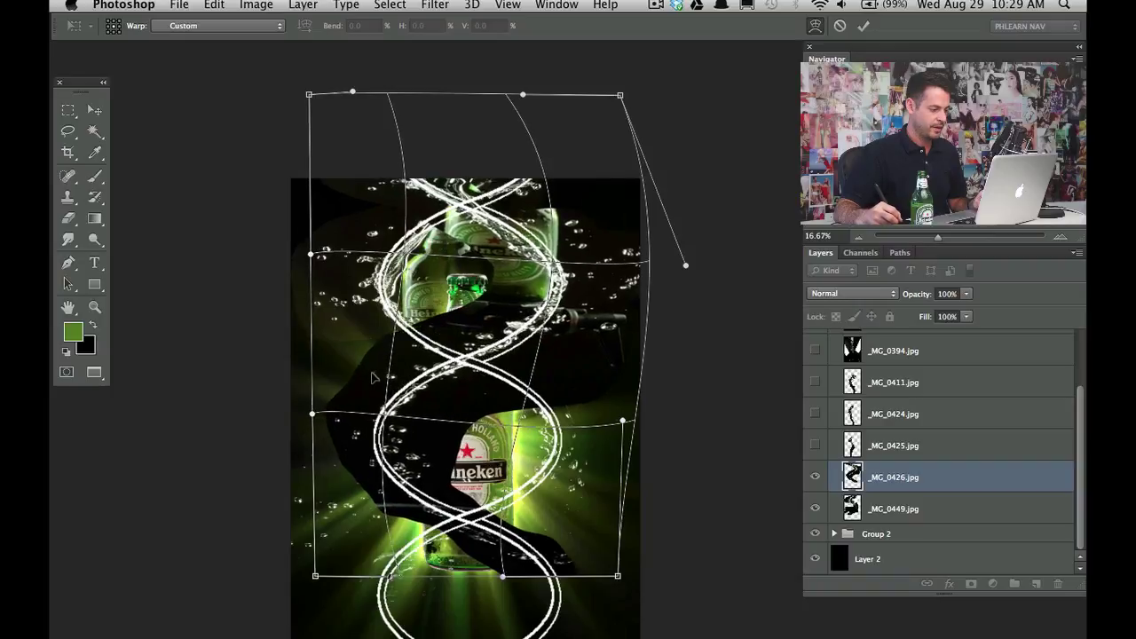
key(Return)
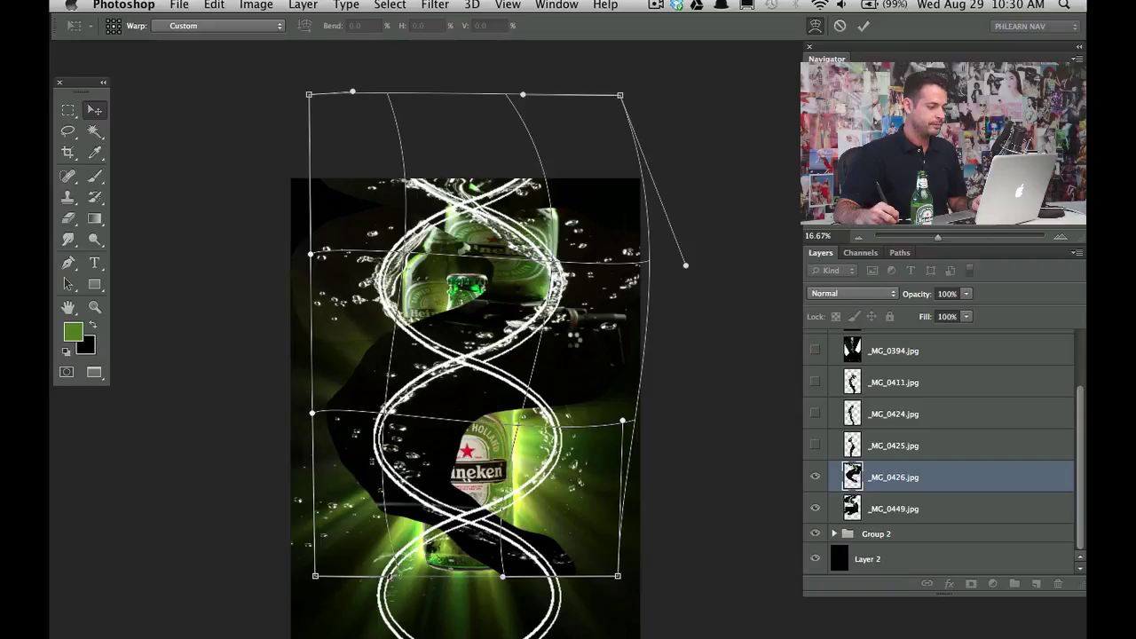
key(Return)
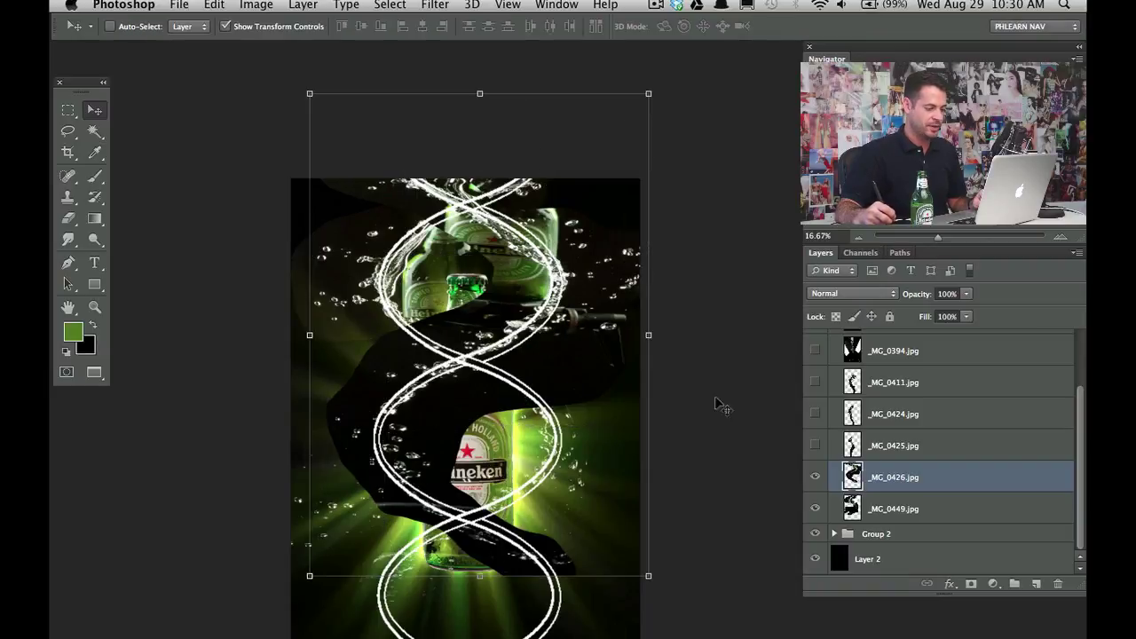
- Hide the _MG_0426.jpg layer and set the _MG_0449.jpg layer's blend mode back to Normal
click(816, 477)
click(889, 510)
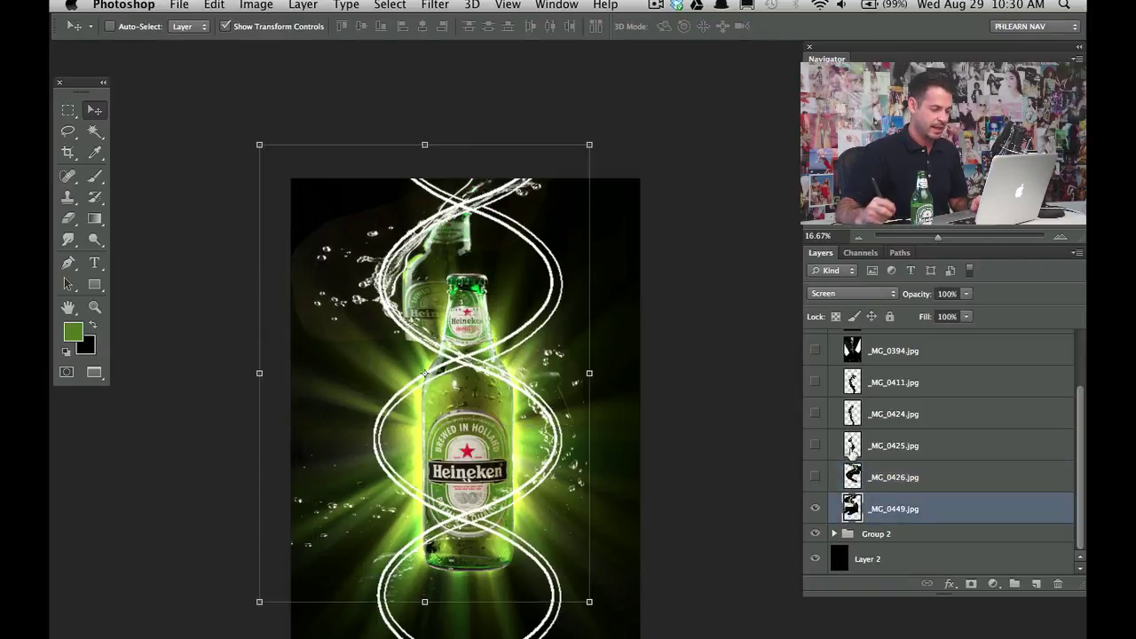
key(super+plus)
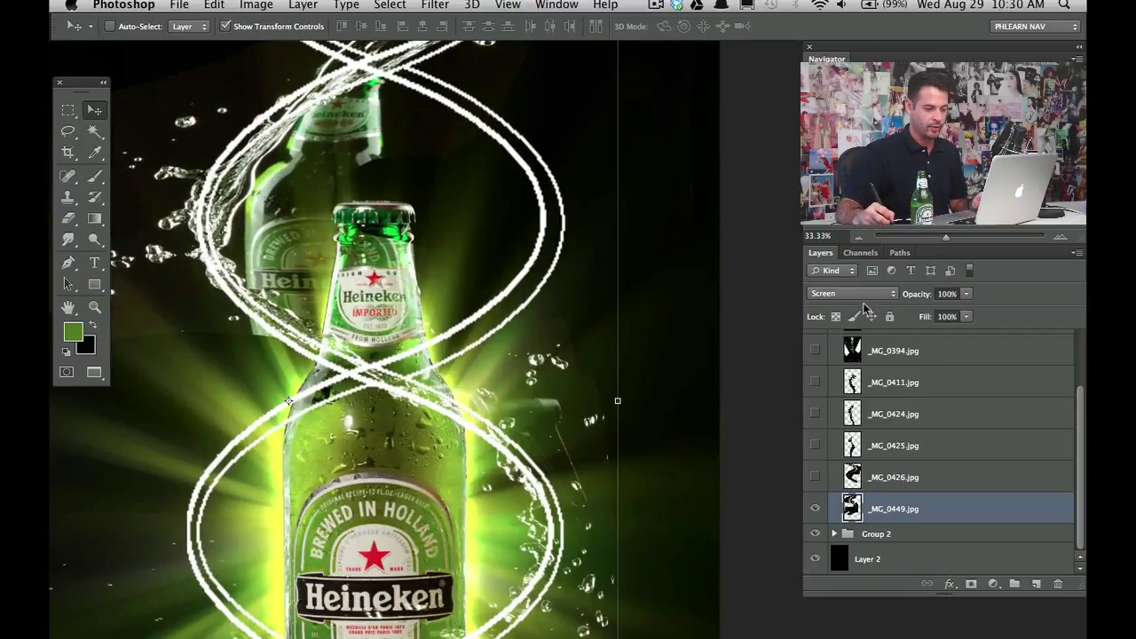
click(859, 293)
click(825, 226)
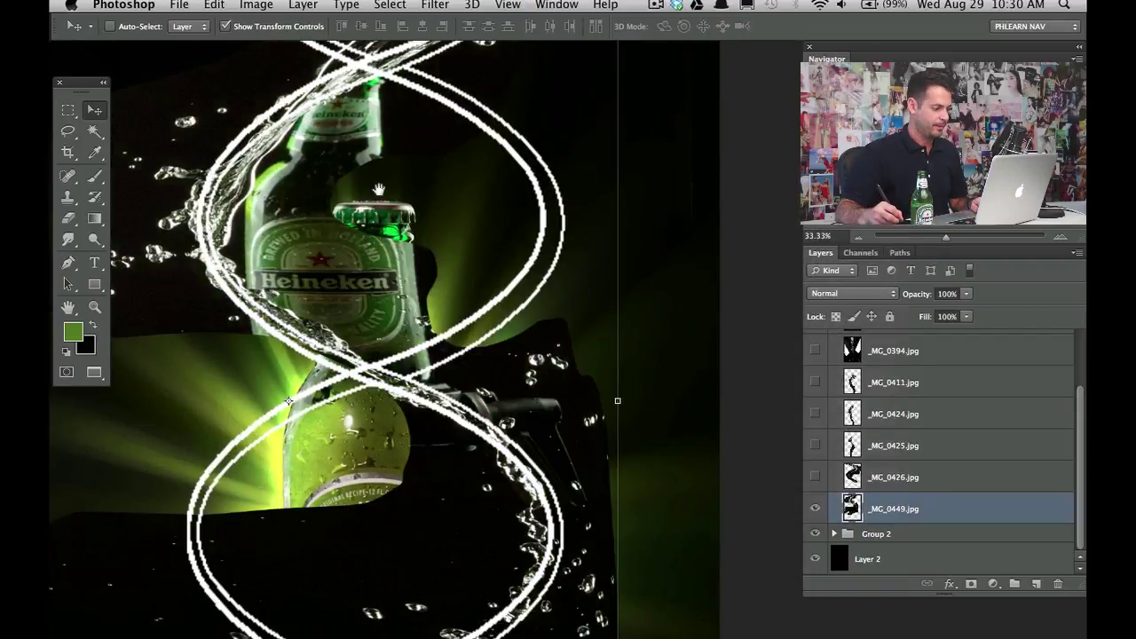
- Hide the Layer 7 helix guide to expose the _MG_0449.jpg splash around the bottle neck for close-up masking
drag(379, 189, 448, 236)
key(super+plus)
key(super+plus)
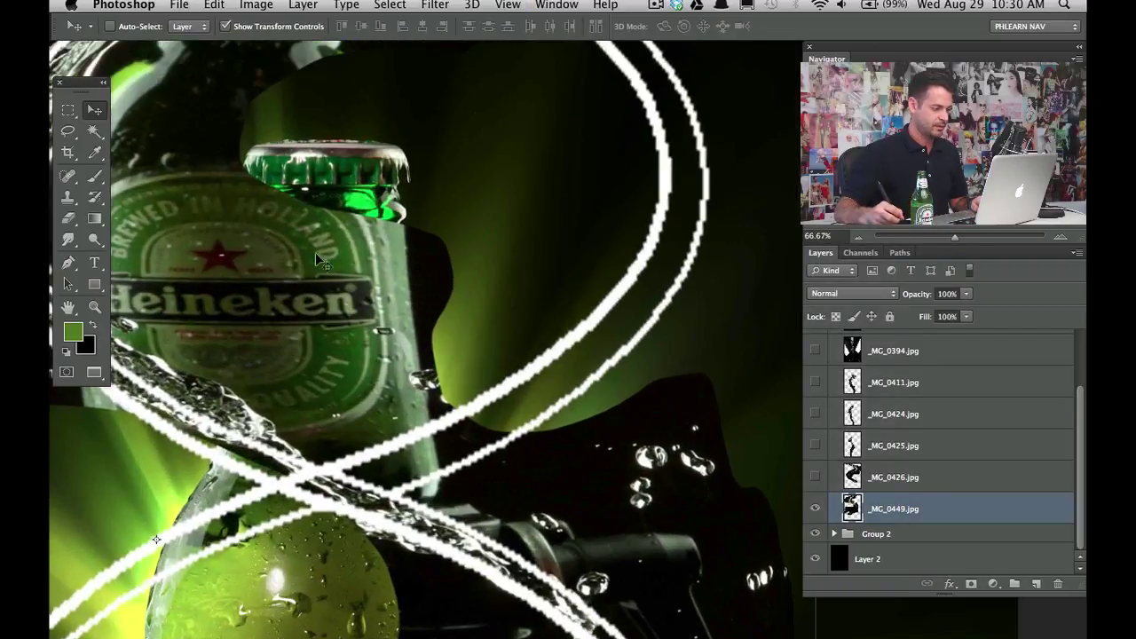
drag(373, 238, 428, 306)
key(super+z)
drag(341, 229, 476, 406)
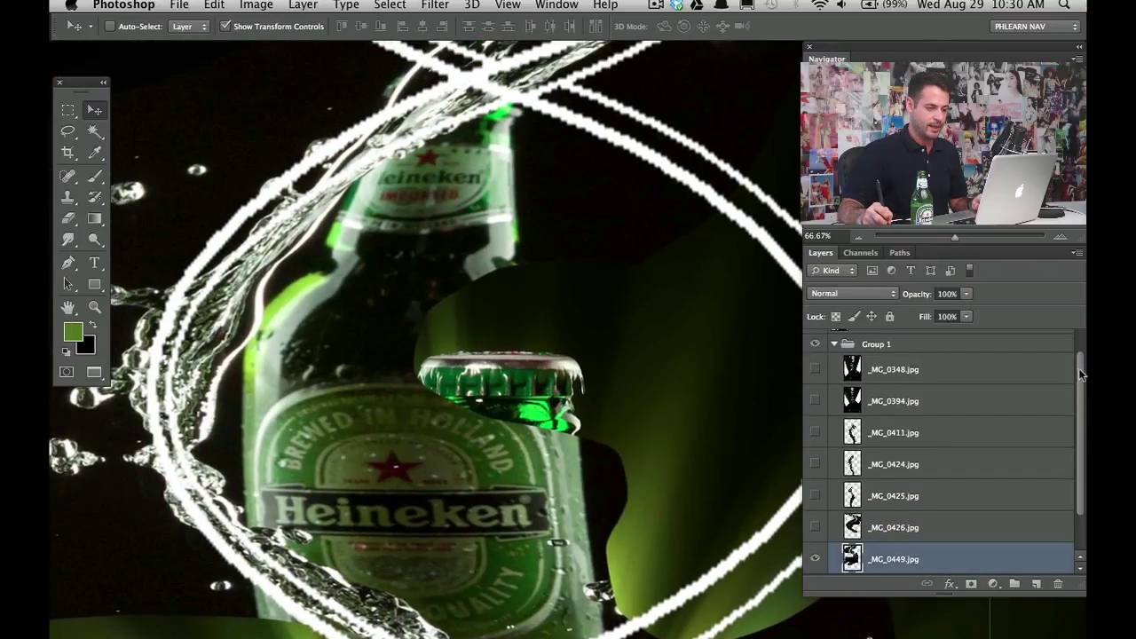
drag(1080, 374, 1077, 332)
click(814, 346)
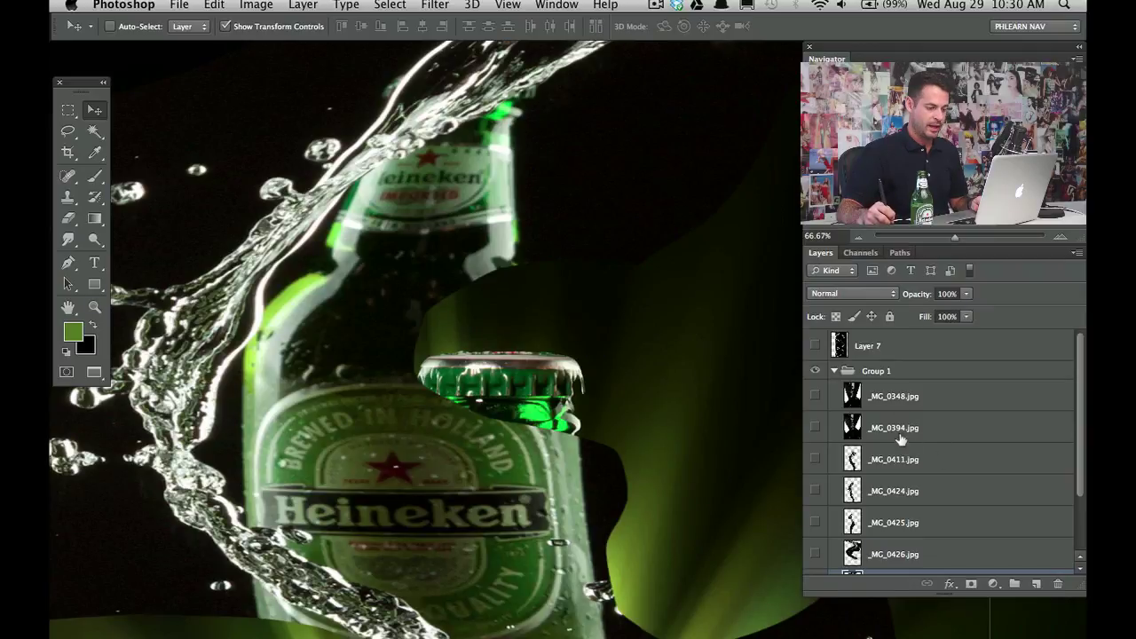
drag(1079, 456, 1083, 515)
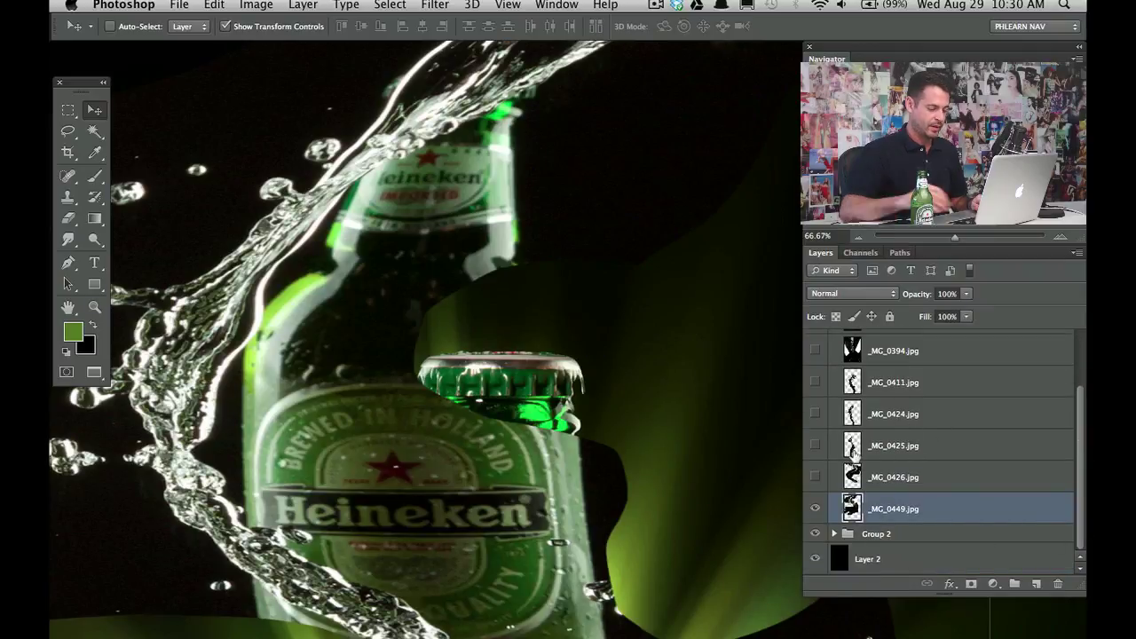
- Add a layer mask to _MG_0449.jpg and paint it black to remove the photographed bottle and backdrop around the main bottle's cap and neck
key(super+m)
key(b)
mouse_move(473, 189)
mouse_down()
mouse_move(504, 131)
mouse_move(488, 136)
mouse_move(531, 97)
mouse_move(465, 153)
mouse_move(481, 134)
mouse_move(358, 189)
mouse_move(307, 292)
mouse_move(326, 254)
mouse_move(385, 205)
mouse_move(490, 161)
mouse_move(433, 194)
mouse_up()
key(x)
drag(421, 201, 441, 203)
mouse_move(381, 259)
mouse_down()
mouse_move(507, 168)
mouse_move(413, 342)
mouse_move(367, 381)
mouse_move(338, 257)
mouse_move(284, 340)
mouse_move(292, 296)
mouse_move(246, 405)
mouse_move(262, 480)
mouse_move(253, 500)
mouse_move(325, 462)
mouse_move(406, 456)
mouse_move(434, 373)
mouse_move(471, 470)
mouse_move(508, 470)
mouse_up()
mouse_move(508, 471)
mouse_down()
mouse_move(484, 525)
mouse_move(518, 458)
mouse_up()
drag(565, 465, 490, 238)
mouse_move(490, 237)
mouse_down()
mouse_move(519, 306)
mouse_move(484, 302)
mouse_move(524, 382)
mouse_move(515, 355)
mouse_move(462, 346)
mouse_up()
- Mask out the leftover photographed bottle along the stream's upper edge and over the main bottle's neck label, using a smaller brush
ctrl+alt+drag(380, 359, 351, 359)
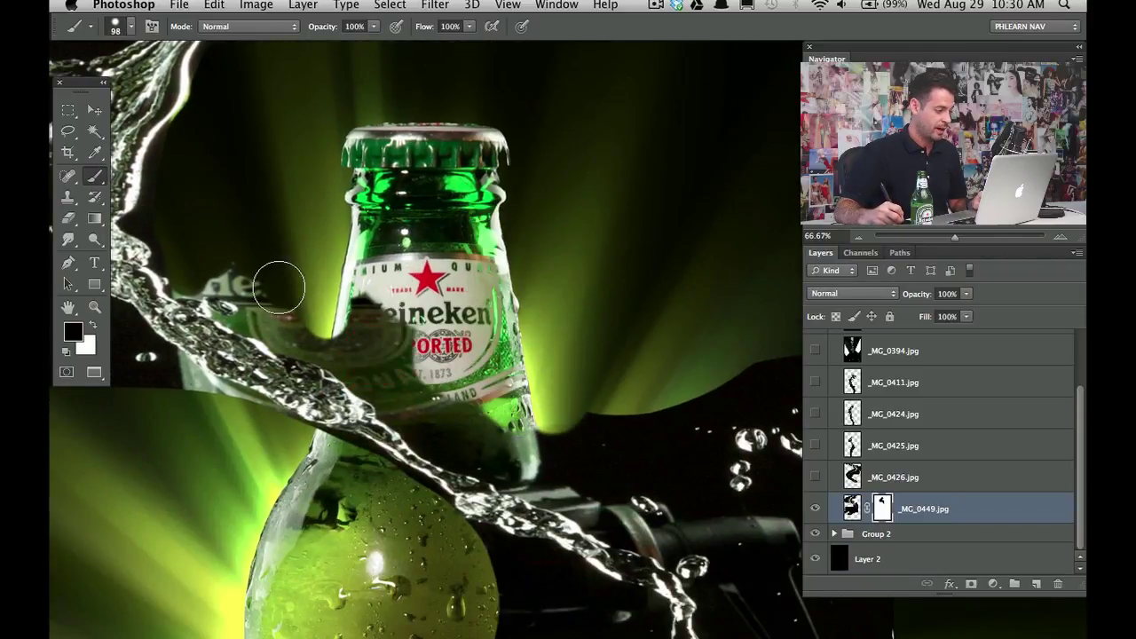
mouse_move(279, 287)
mouse_down()
mouse_move(241, 261)
mouse_move(260, 267)
mouse_move(213, 271)
mouse_up()
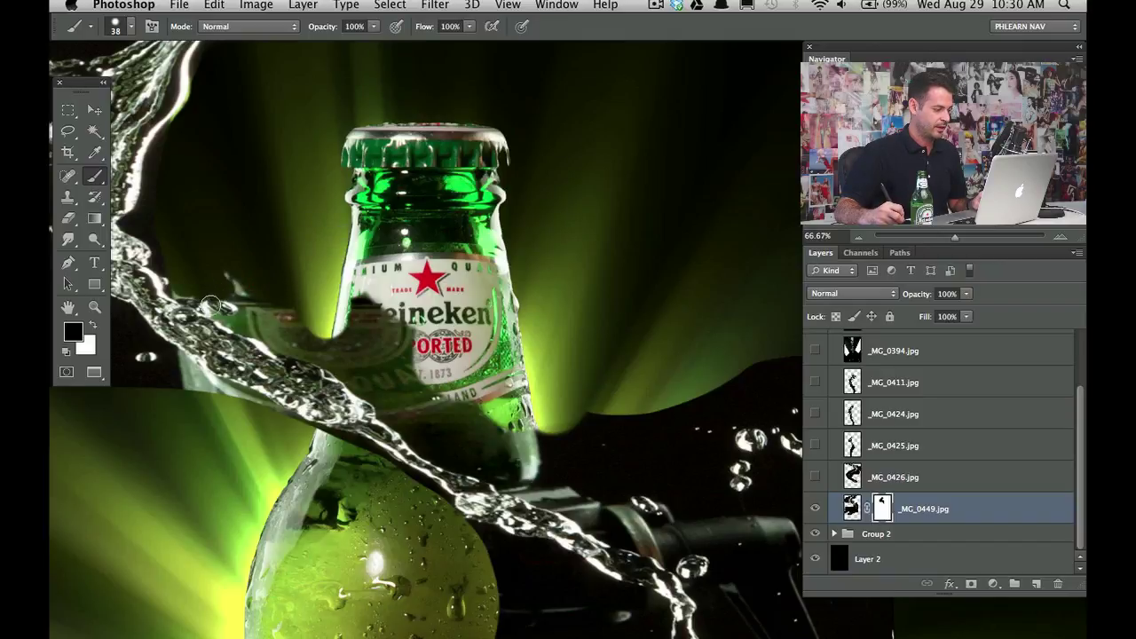
mouse_move(242, 324)
mouse_down()
mouse_move(252, 289)
mouse_move(241, 277)
mouse_move(251, 313)
mouse_move(228, 290)
mouse_move(259, 317)
mouse_move(246, 325)
mouse_move(244, 315)
mouse_move(286, 347)
mouse_move(290, 332)
mouse_move(256, 350)
mouse_move(239, 334)
mouse_move(282, 326)
mouse_move(291, 344)
mouse_move(252, 318)
mouse_move(292, 326)
mouse_move(296, 347)
mouse_move(324, 362)
mouse_move(328, 346)
mouse_move(376, 395)
mouse_up()
key(x)
key(x)
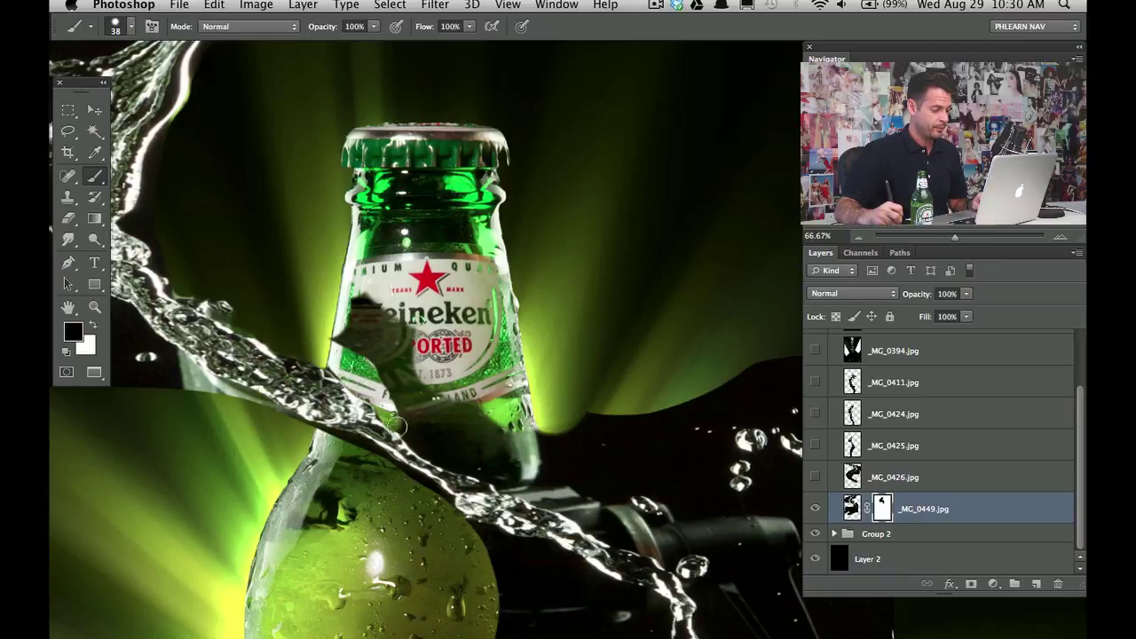
mouse_move(399, 427)
mouse_down()
mouse_move(474, 474)
mouse_move(541, 480)
mouse_move(503, 461)
mouse_move(546, 462)
mouse_up()
mouse_move(502, 426)
mouse_down()
mouse_move(482, 446)
mouse_move(356, 278)
mouse_move(429, 432)
mouse_move(356, 329)
mouse_move(456, 444)
mouse_up()
drag(507, 406, 465, 346)
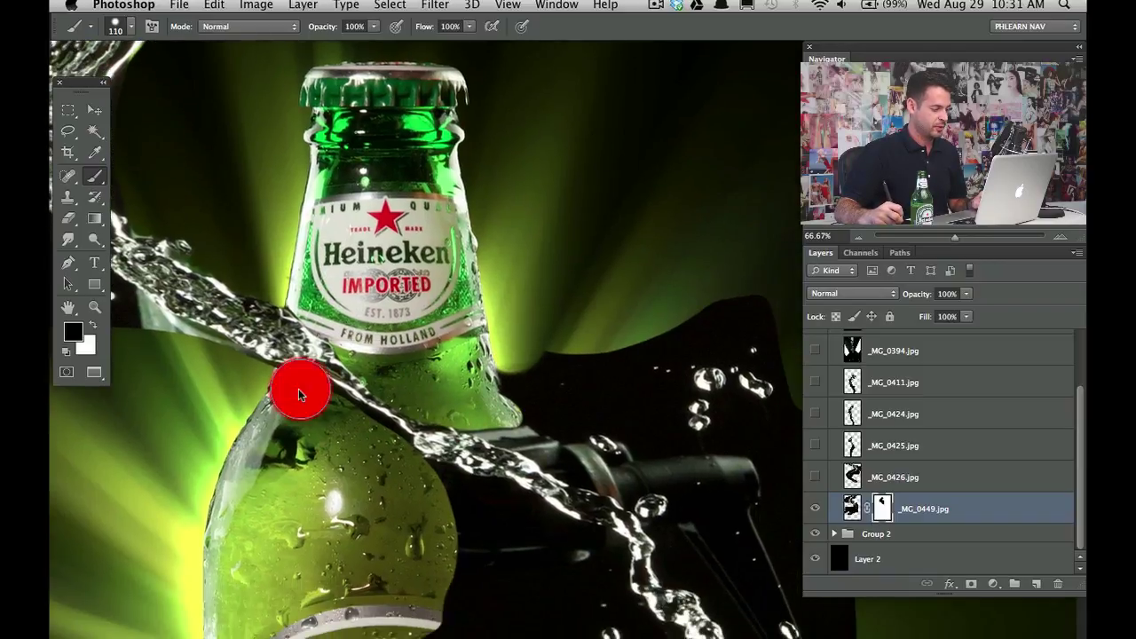
- Mask out the dark backdrop and equipment around the bottle's shoulder and between the droplets beside the stream
ctrl+alt+drag(298, 389, 274, 399)
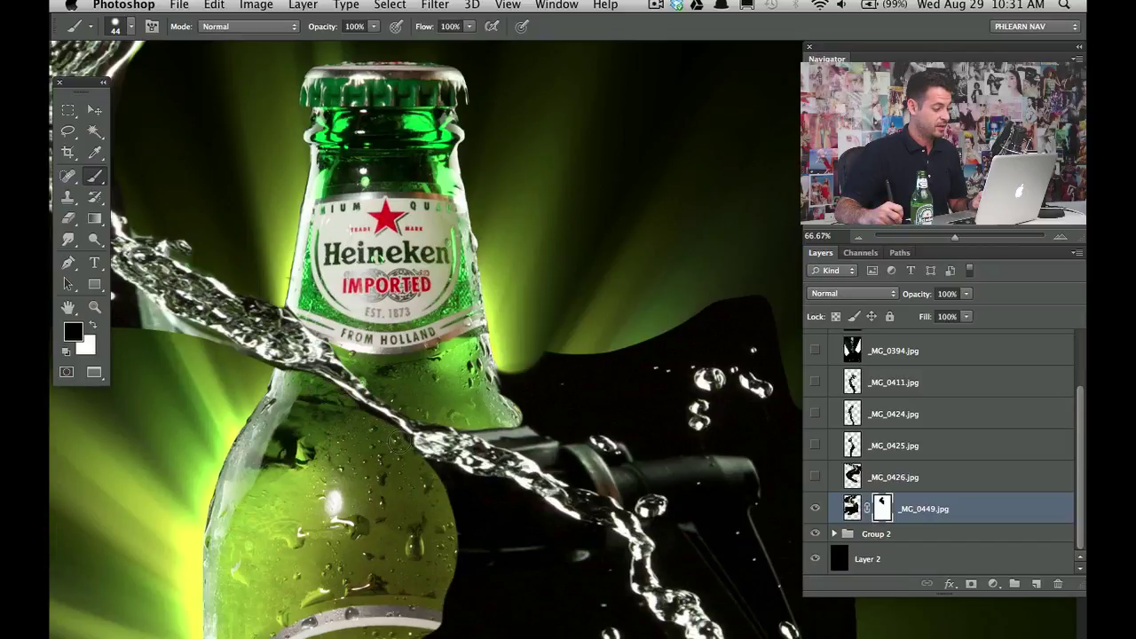
mouse_move(424, 471)
mouse_down()
mouse_move(541, 508)
mouse_move(483, 568)
mouse_move(491, 531)
mouse_move(454, 495)
mouse_move(476, 500)
mouse_move(480, 559)
mouse_move(459, 602)
mouse_up()
drag(501, 530, 311, 428)
mouse_move(448, 368)
mouse_down()
mouse_move(385, 352)
mouse_move(427, 393)
mouse_move(420, 378)
mouse_move(340, 347)
mouse_move(376, 348)
mouse_move(332, 306)
mouse_move(327, 264)
mouse_up()
mouse_move(371, 329)
mouse_down()
mouse_move(444, 373)
mouse_move(515, 363)
mouse_move(560, 385)
mouse_move(505, 405)
mouse_move(521, 401)
mouse_move(630, 523)
mouse_up()
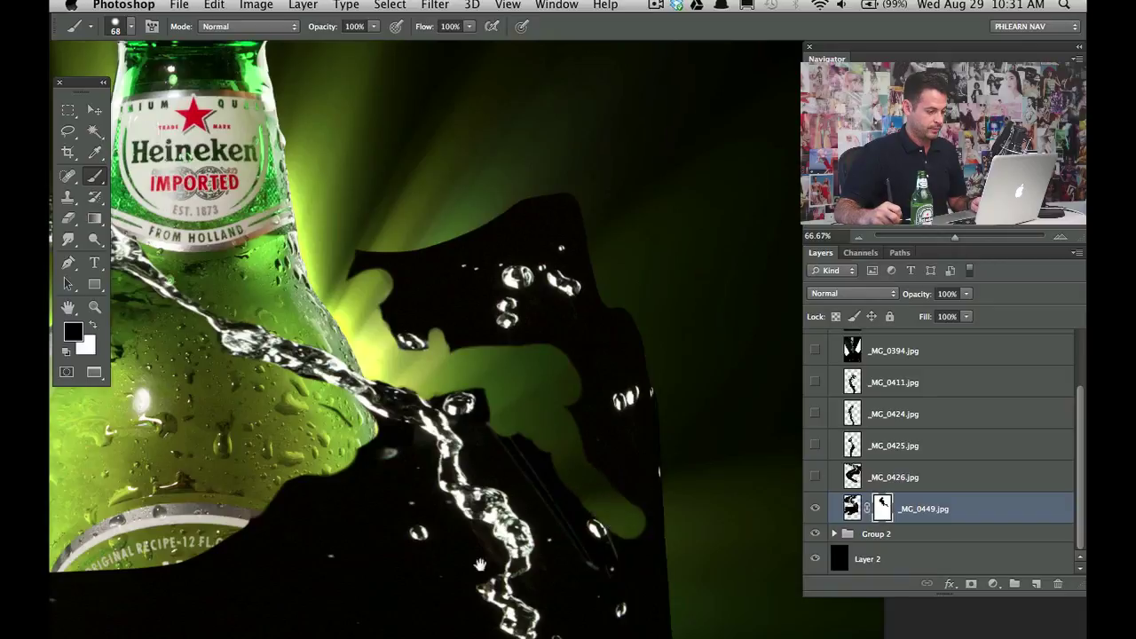
- Mask out the stray light band and backdrop edge running between the droplets near the bottle's base on _MG_0449.jpg, then reduce the brush size
drag(479, 565, 514, 134)
mouse_move(124, 542)
mouse_down()
mouse_move(358, 347)
mouse_move(552, 249)
mouse_up()
mouse_move(505, 338)
mouse_down()
mouse_move(448, 332)
mouse_move(394, 345)
mouse_move(418, 349)
mouse_move(329, 337)
mouse_move(284, 365)
mouse_up()
click(400, 339)
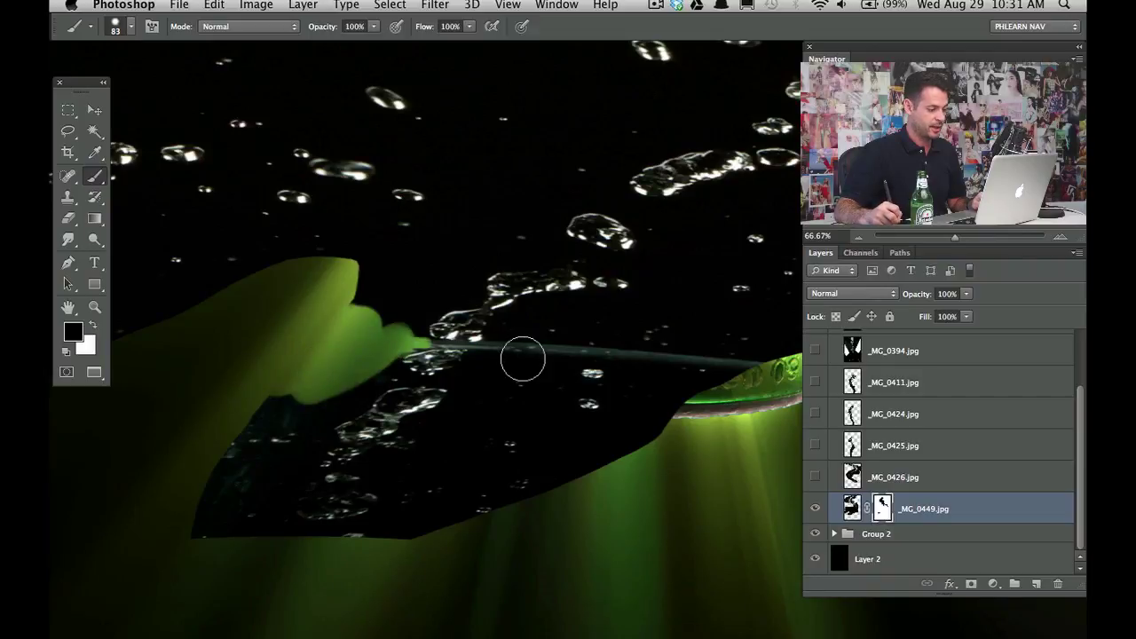
mouse_move(503, 361)
mouse_down()
mouse_move(695, 355)
mouse_move(641, 344)
mouse_up()
key(bracketleft)
key(bracketleft)
key(bracketleft)
key(bracketleft)
- Set the blend mode of the _MG_0449.jpg splash layer to Screen
drag(549, 189, 506, 391)
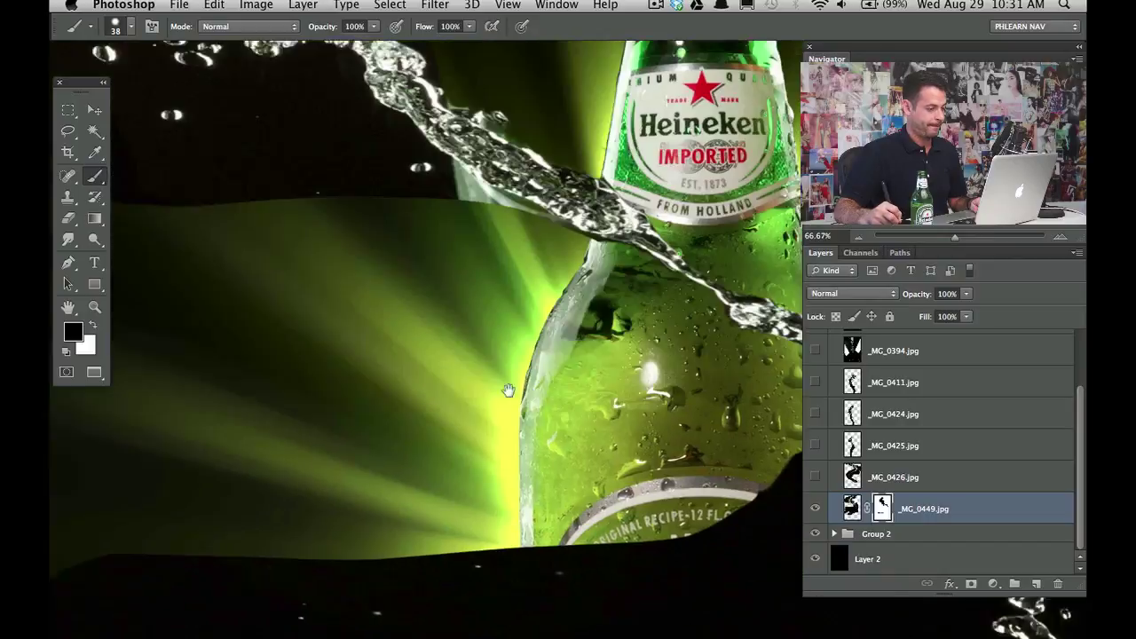
mouse_move(515, 54)
mouse_down()
mouse_move(447, 381)
mouse_move(498, 364)
mouse_up()
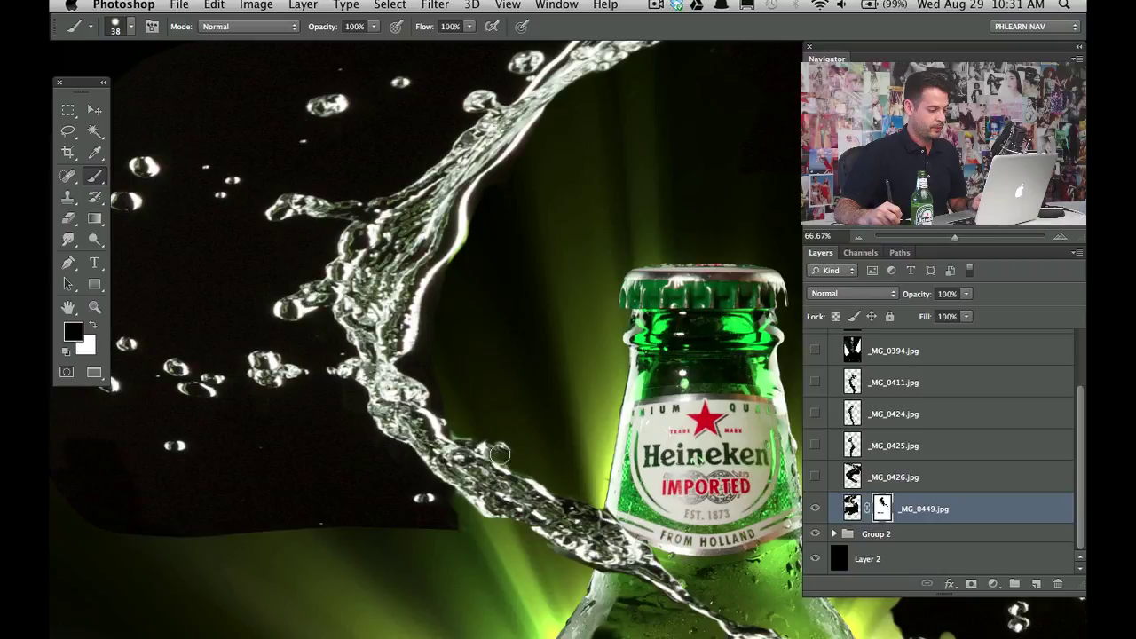
mouse_move(572, 231)
mouse_down()
mouse_move(454, 482)
mouse_move(395, 360)
mouse_up()
click(841, 294)
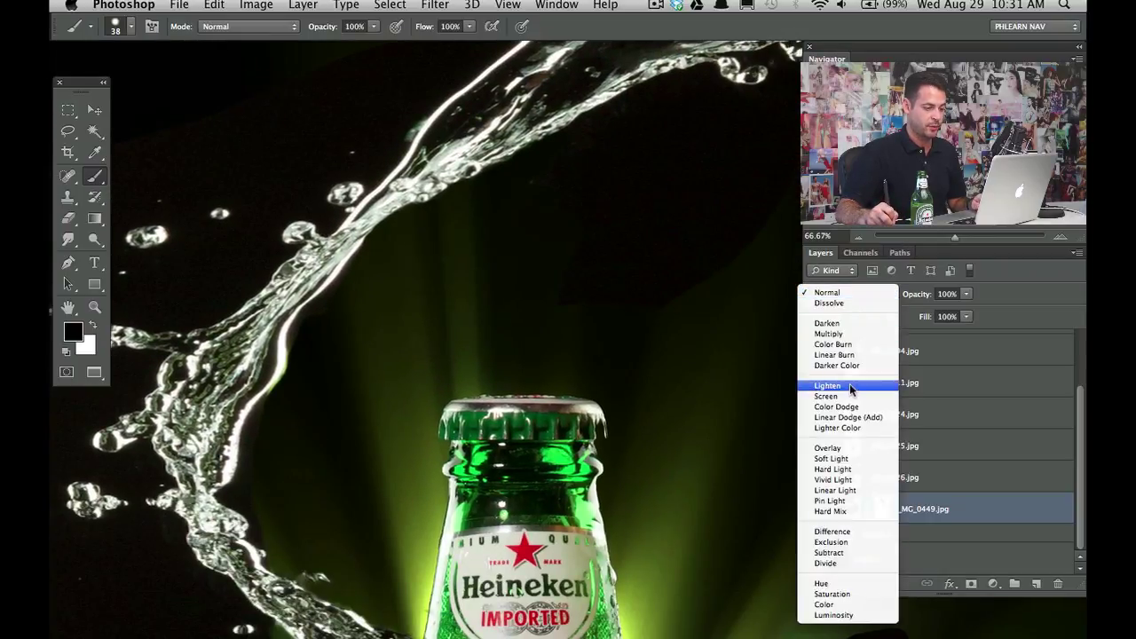
click(815, 393)
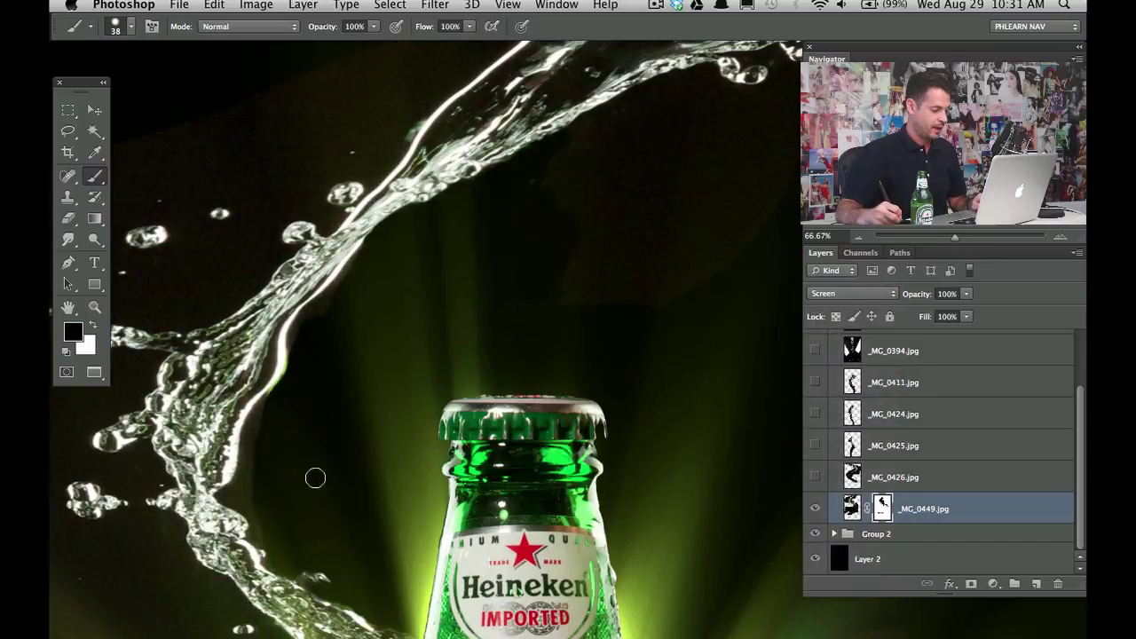
- Darken the _MG_0449.jpg image's backdrop with Levels, setting the midtones to 0.57 and the white point to 235
scroll(349, 183, down, 7)
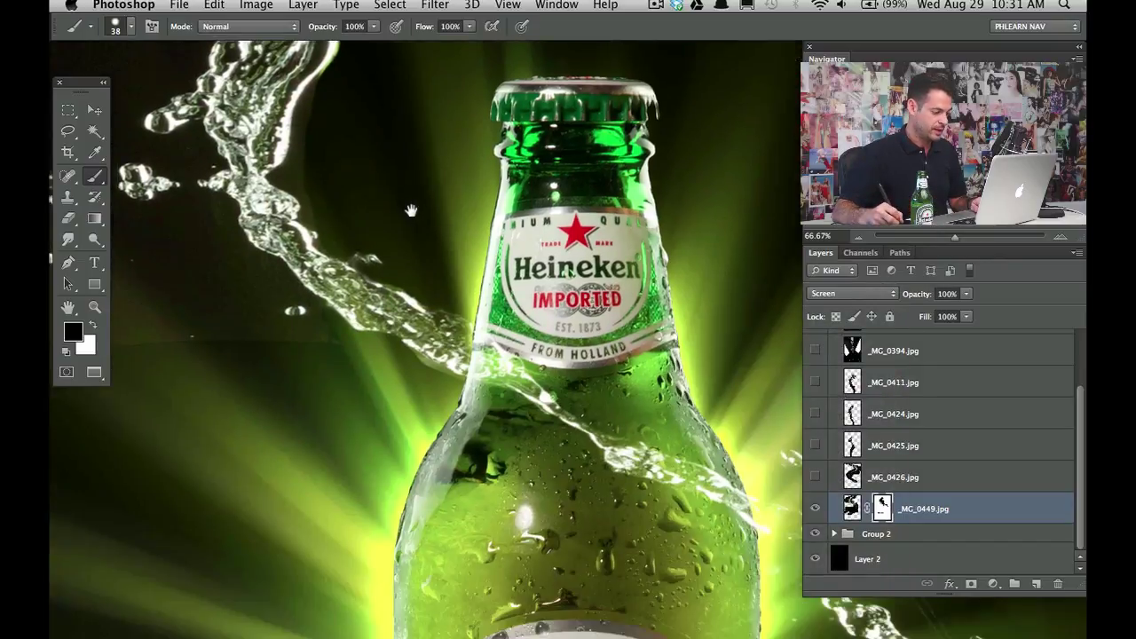
scroll(597, 407, left, 5)
scroll(597, 407, up, 2)
scroll(597, 406, left, 3)
scroll(597, 407, down, 1)
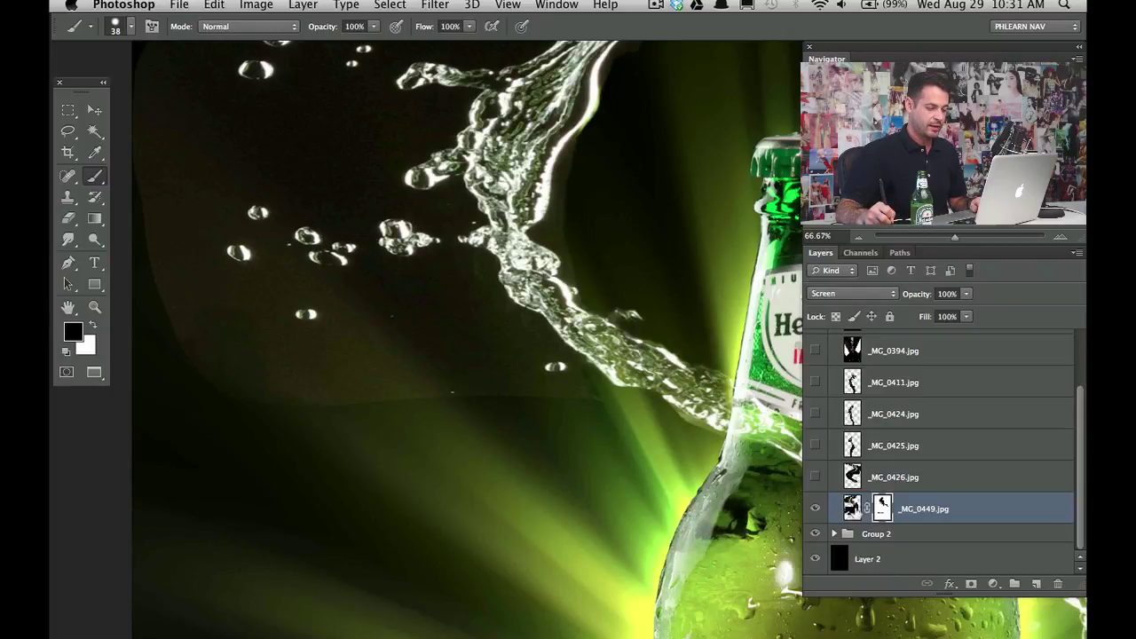
click(855, 511)
key(super+l)
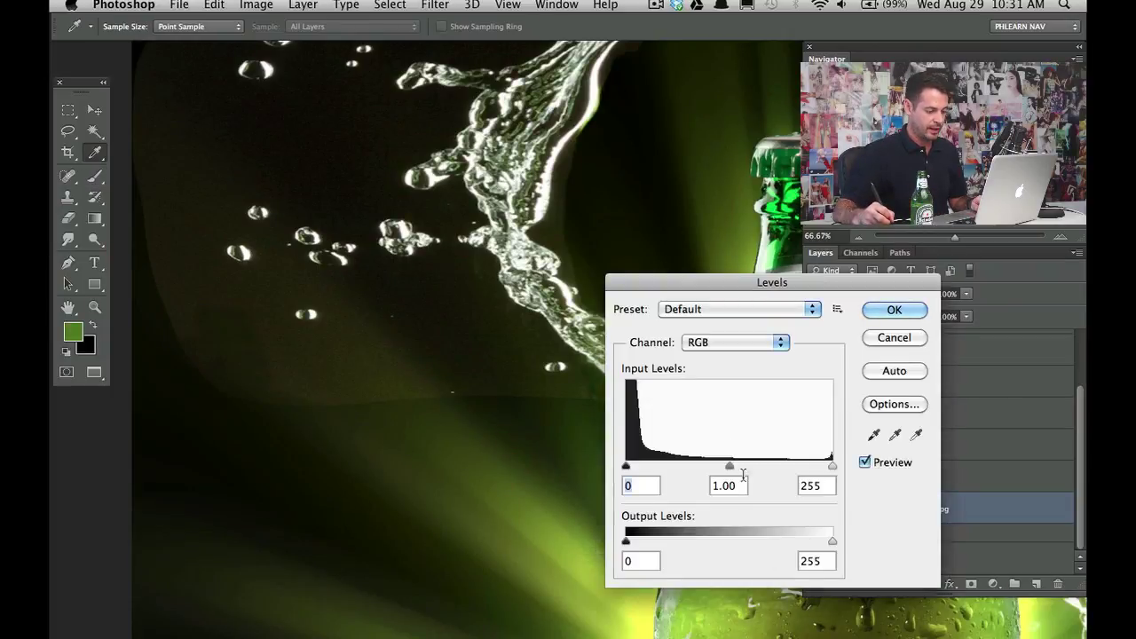
drag(730, 466, 817, 468)
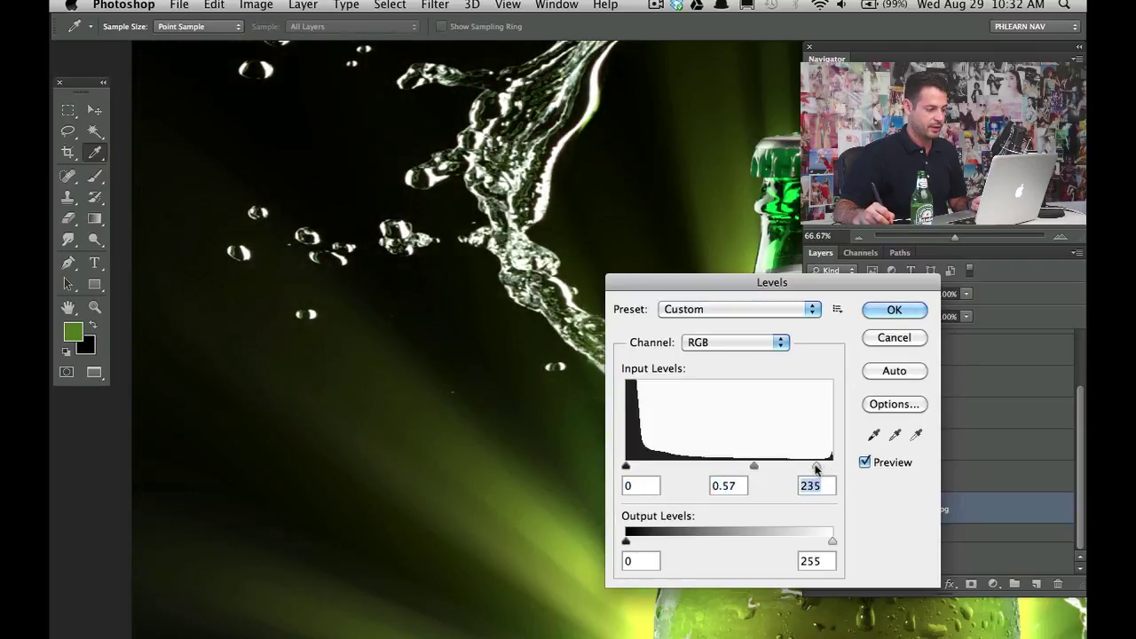
click(897, 310)
key(b)
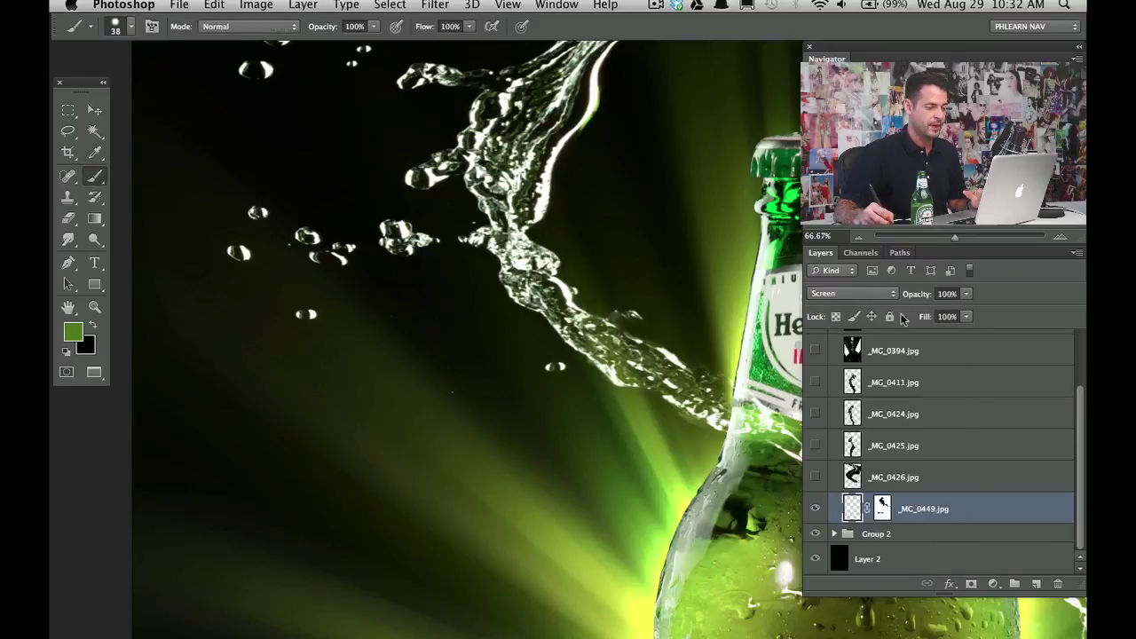
- Examine the blended splash around the bottle and compare the full composition with and without the _MG_0449.jpg layer
drag(710, 355, 328, 191)
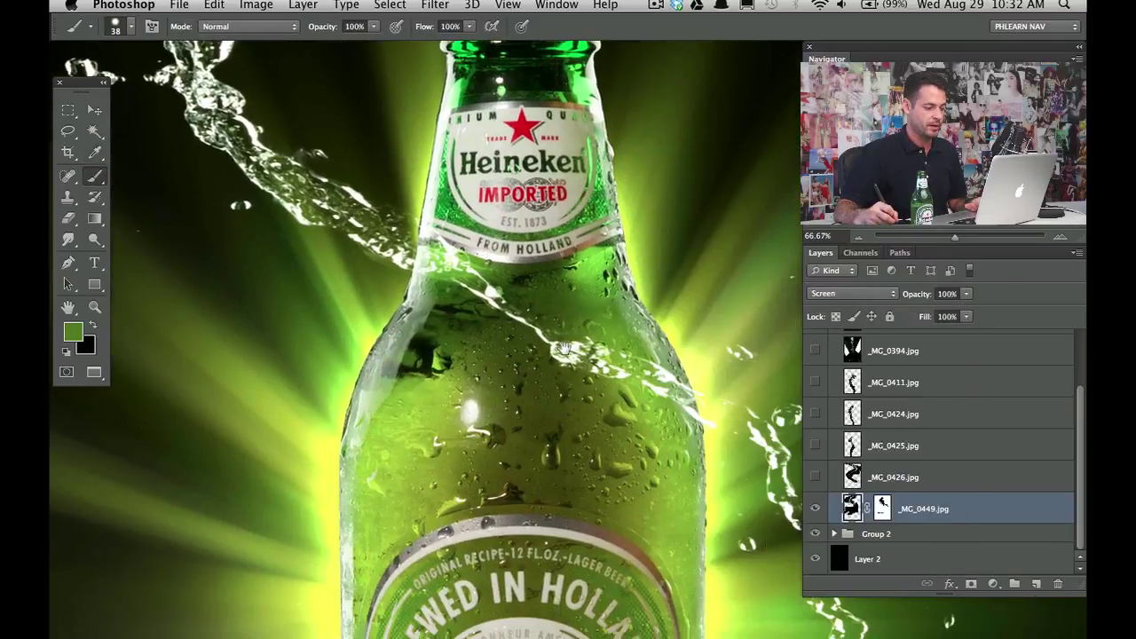
drag(563, 466, 427, 218)
drag(561, 488, 467, 334)
key(super+minus)
key(super+minus)
key(super+minus)
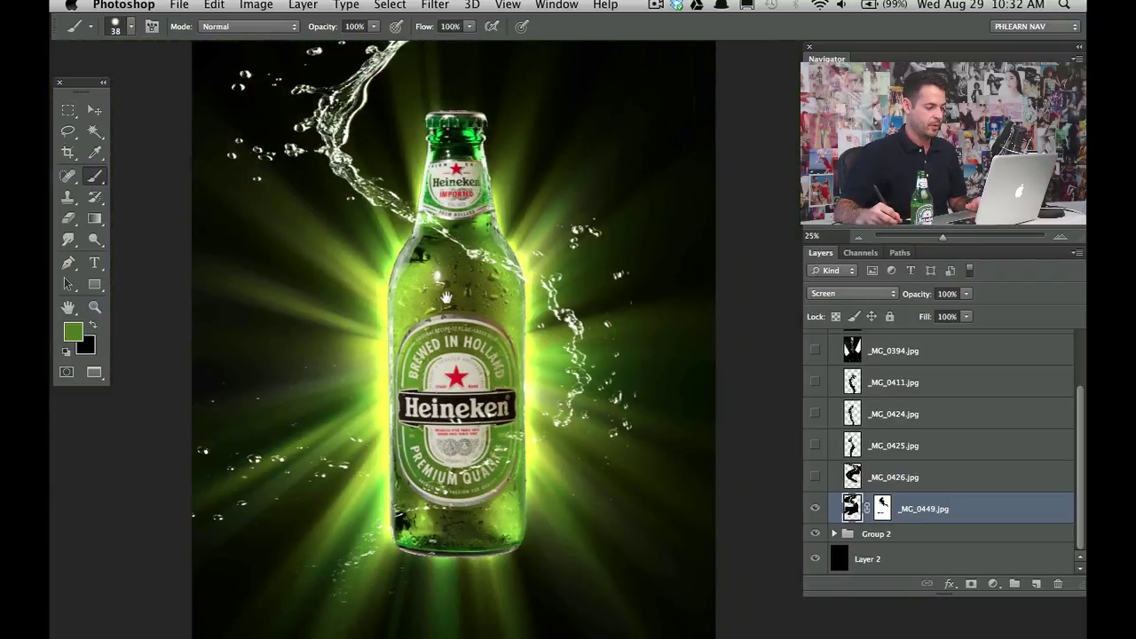
drag(445, 299, 482, 343)
click(815, 506)
click(816, 506)
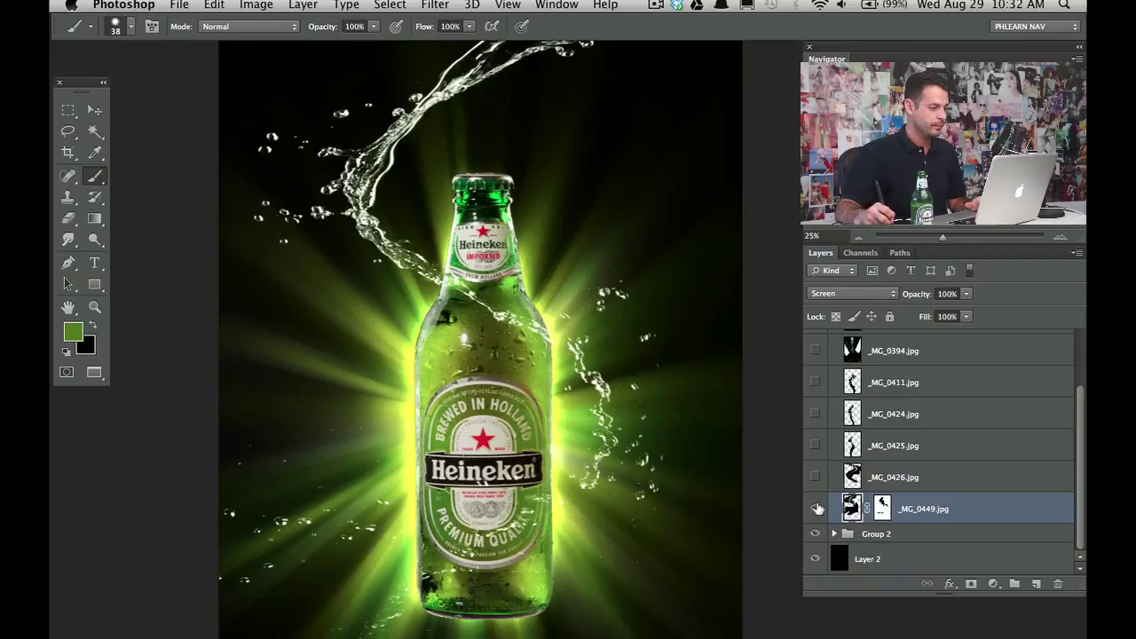
click(815, 506)
click(815, 508)
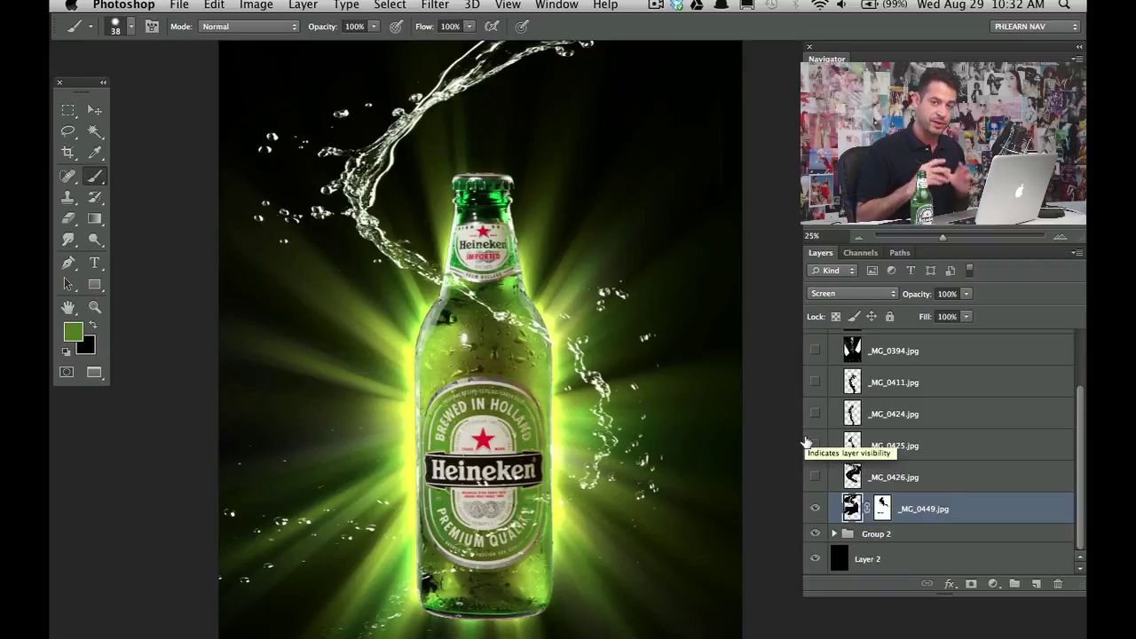
- Duplicate the _MG_0449.jpg layer, set the copy's blend mode to Color Dodge, and compare the image with and without it
key(super+j)
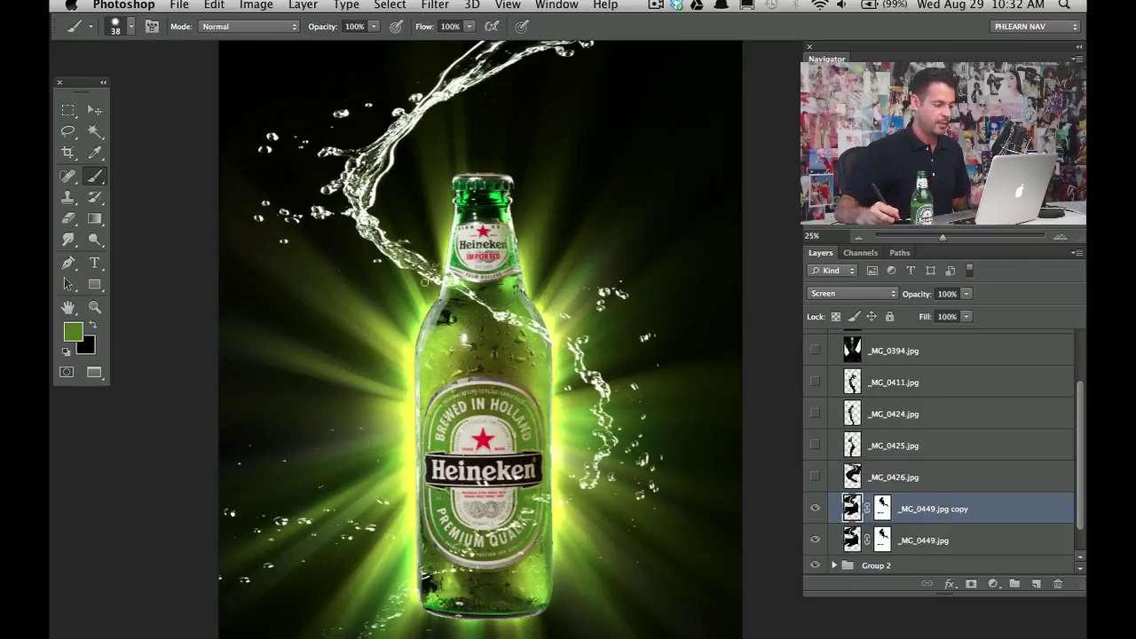
click(848, 297)
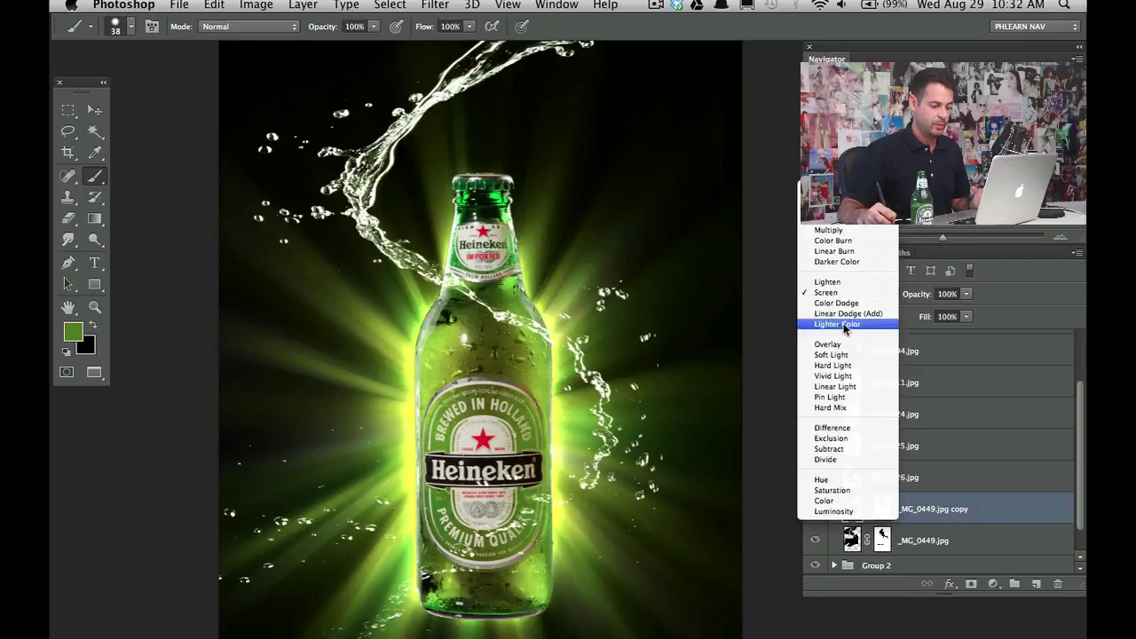
click(842, 305)
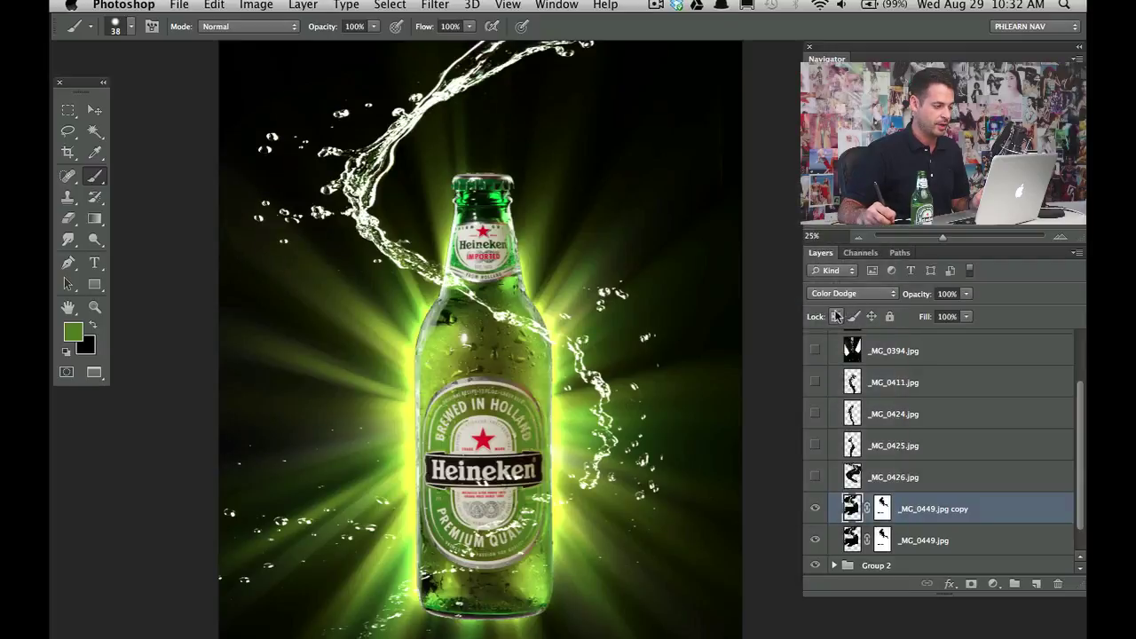
click(816, 511)
click(816, 511)
click(817, 511)
click(816, 511)
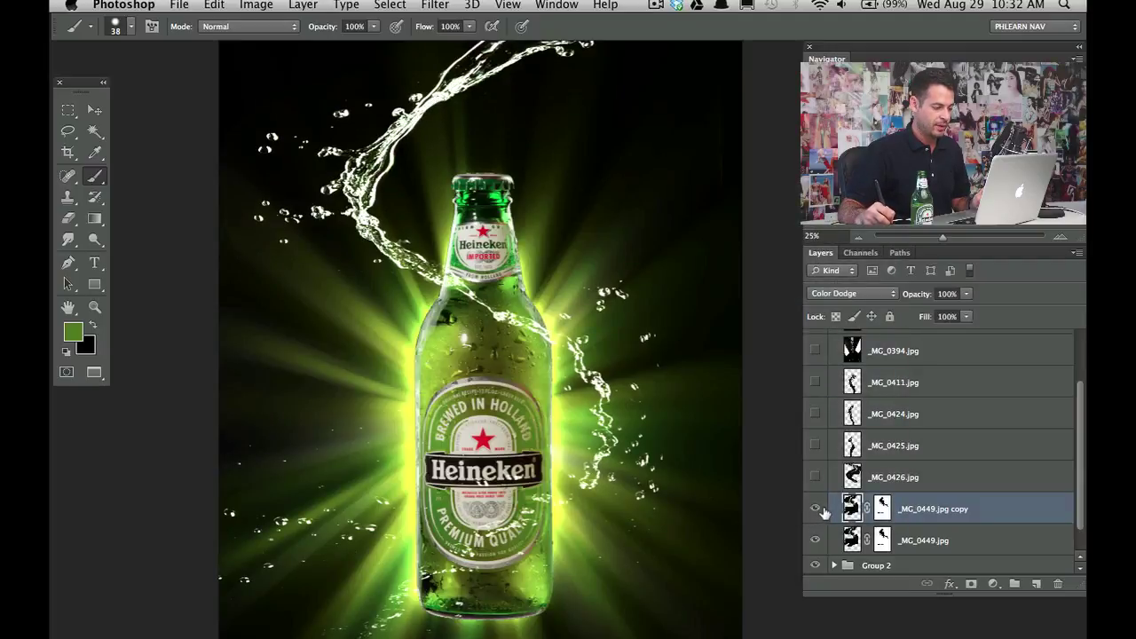
- Move the Color Dodge copy below the original _MG_0449.jpg layer and compare the two layers' contributions by toggling their visibility
key(super+bracketleft)
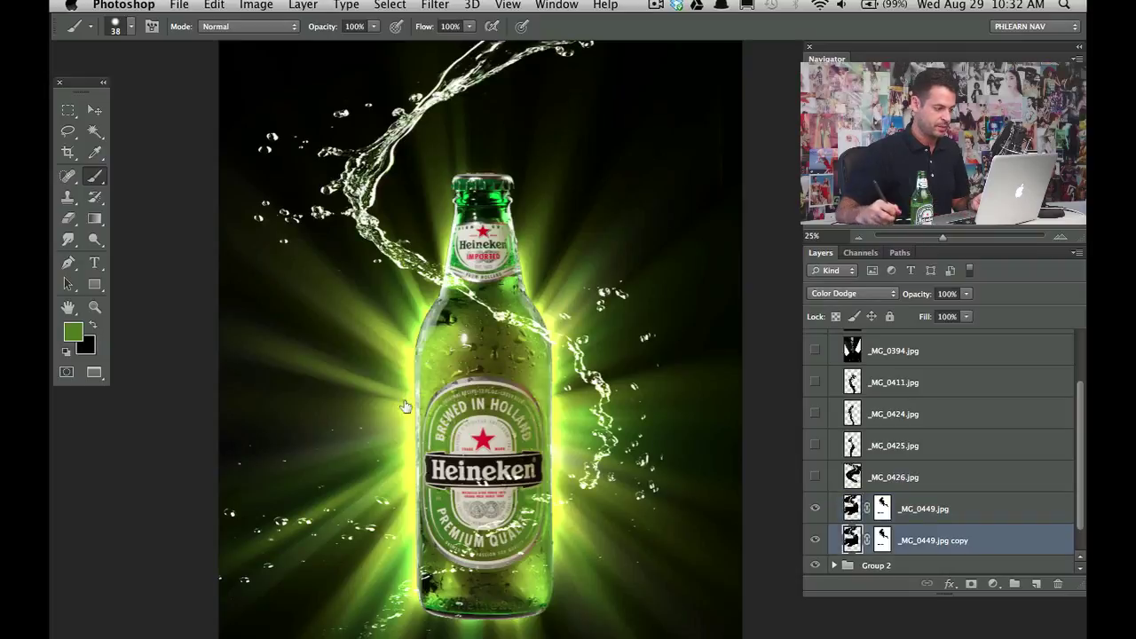
click(815, 542)
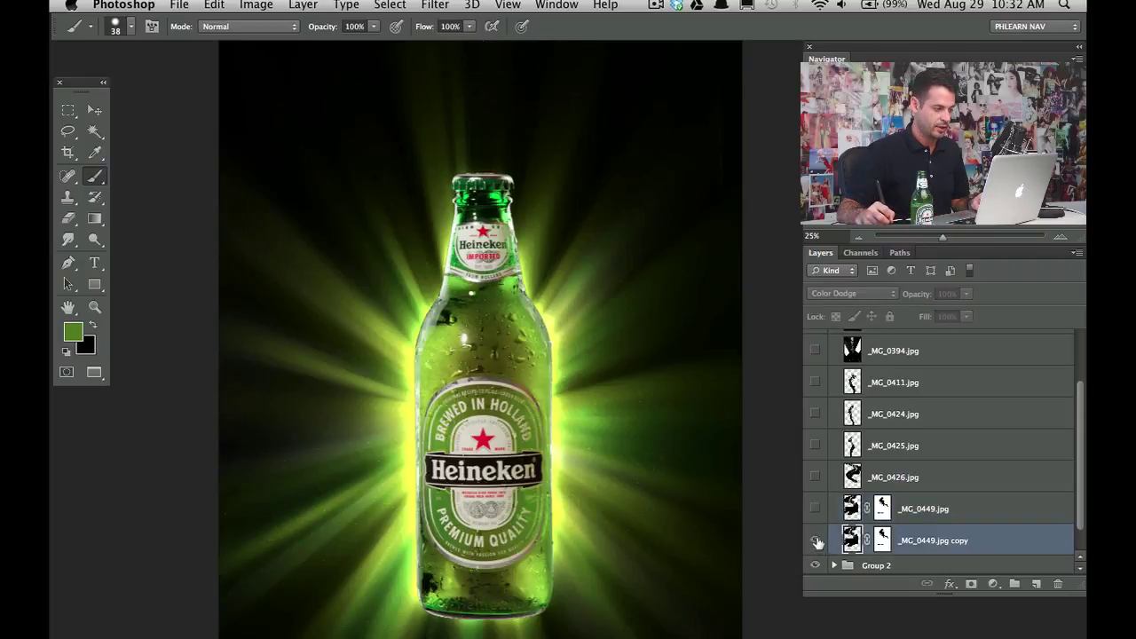
click(814, 542)
click(815, 543)
click(815, 542)
click(814, 512)
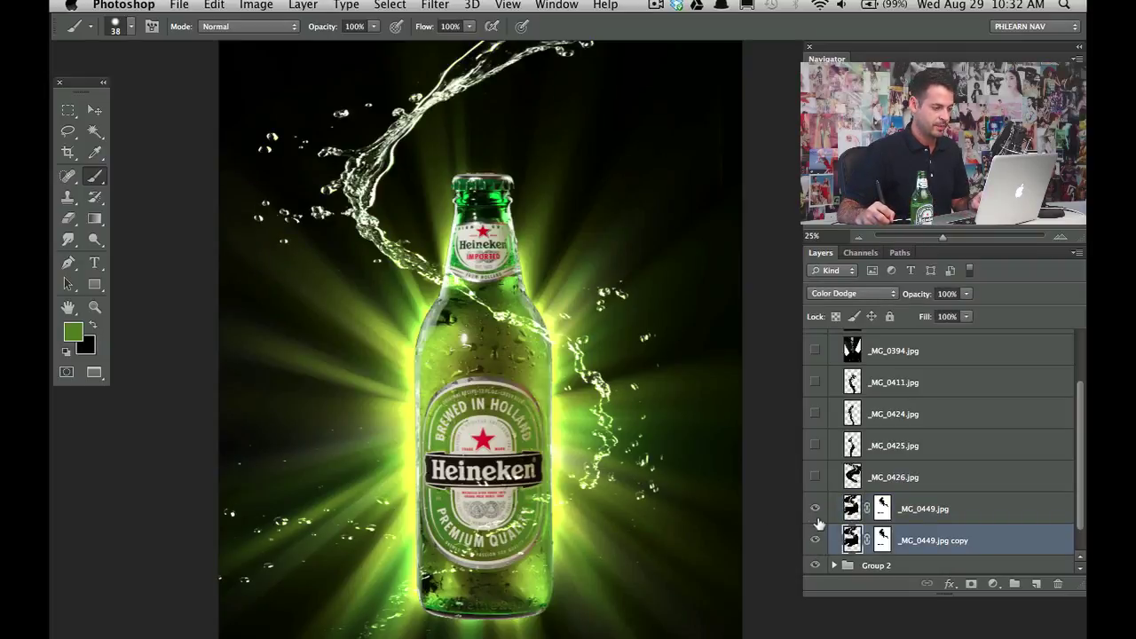
- Lower the original _MG_0449.jpg layer's opacity to 75% and compare the splash with and without the Color Dodge copy
click(927, 509)
drag(925, 302, 899, 303)
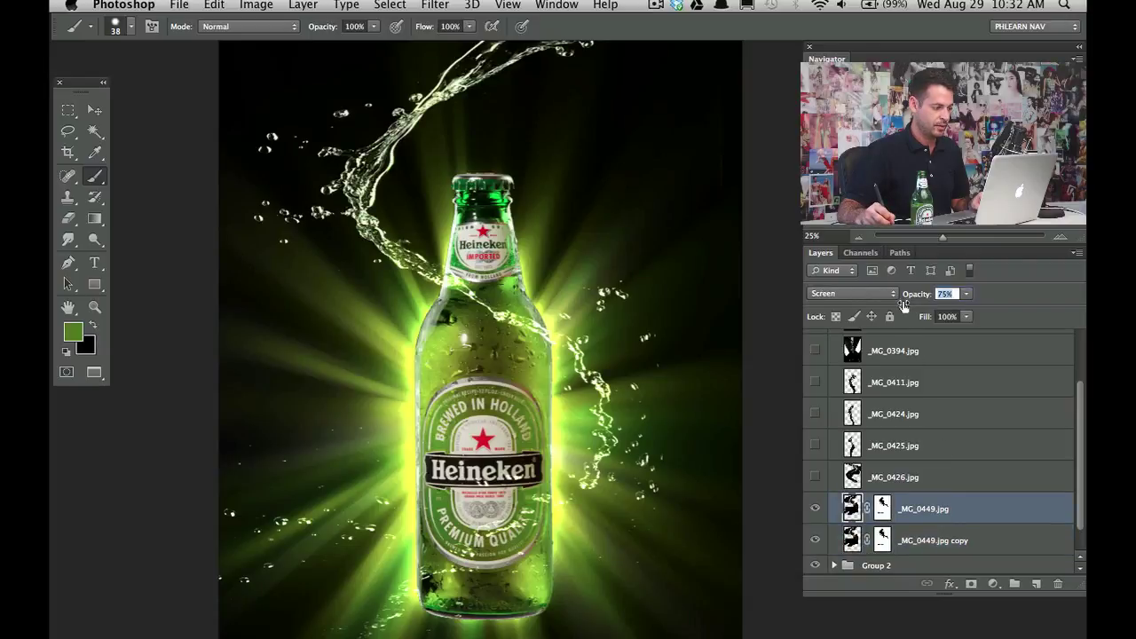
click(817, 540)
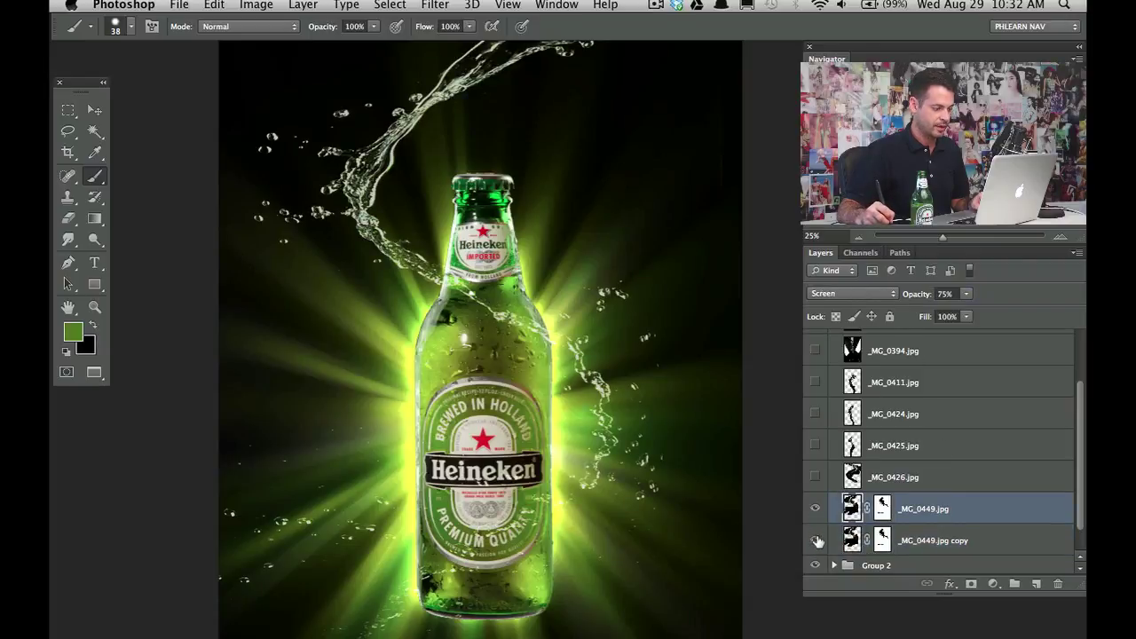
click(817, 540)
click(816, 540)
click(817, 540)
click(816, 540)
click(817, 543)
click(816, 543)
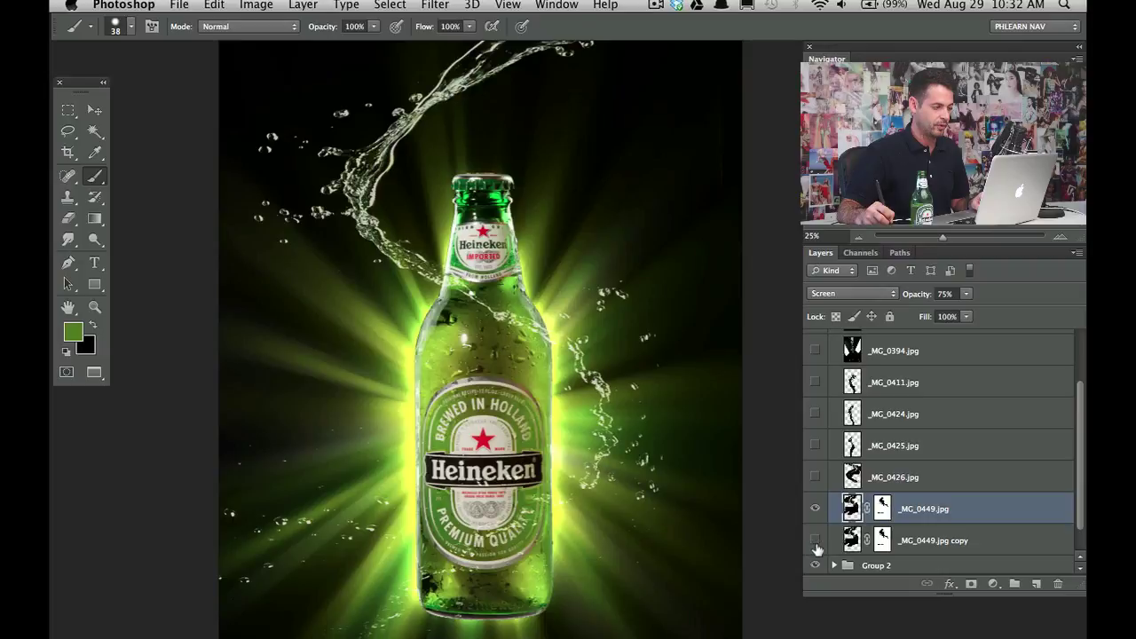
click(817, 544)
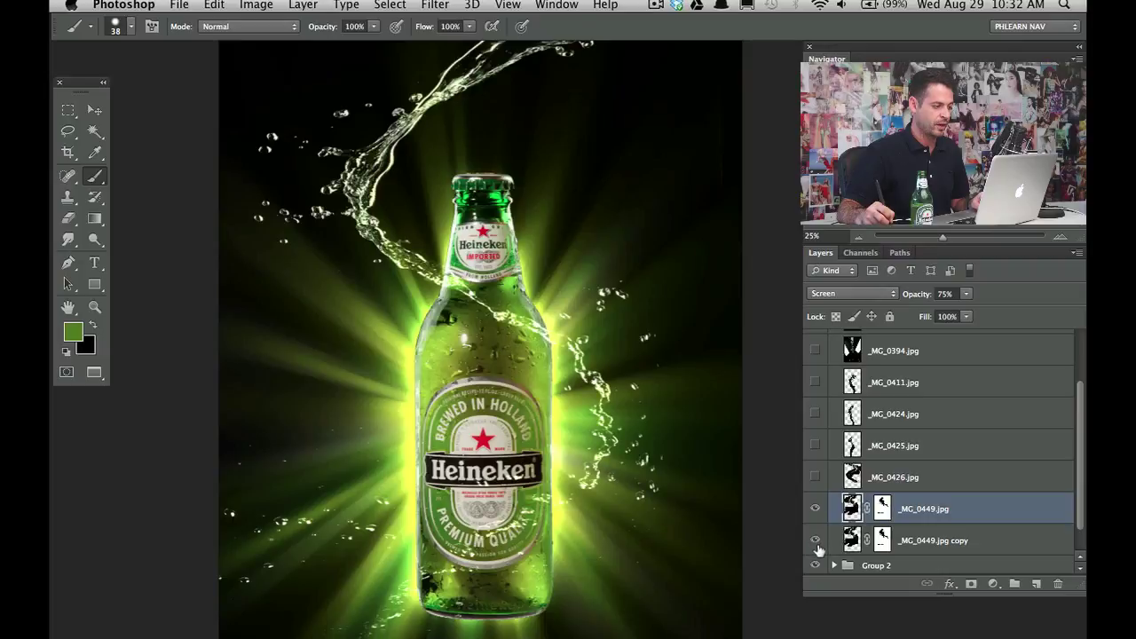
- Duplicate the Color Dodge splash copy and set the new duplicate's blend mode to Soft Light
click(926, 543)
key(super+j)
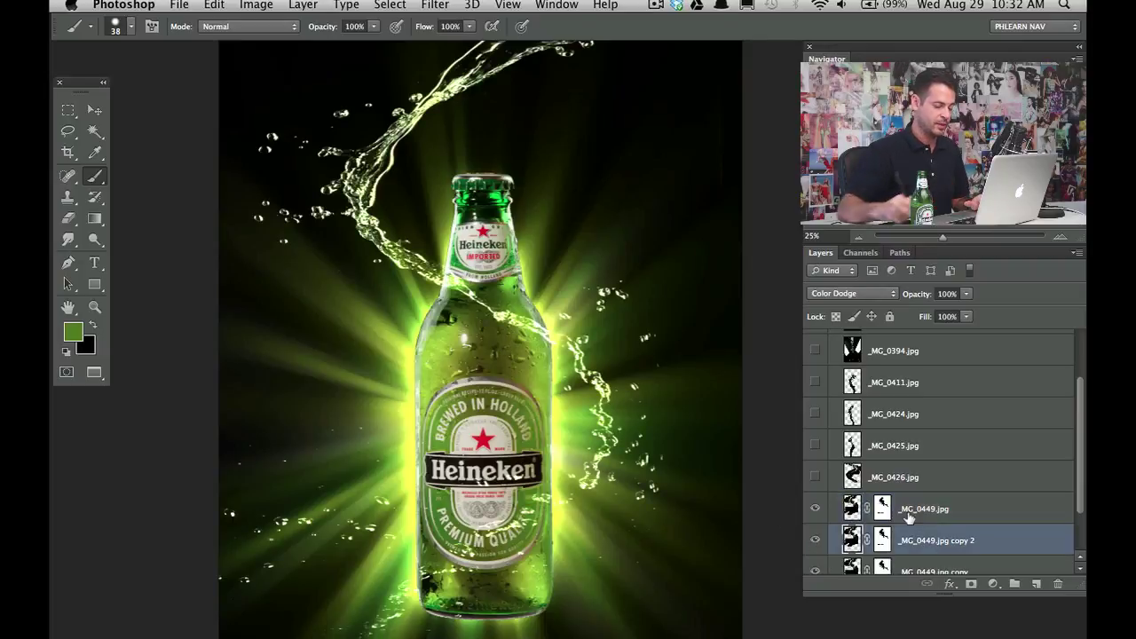
click(854, 294)
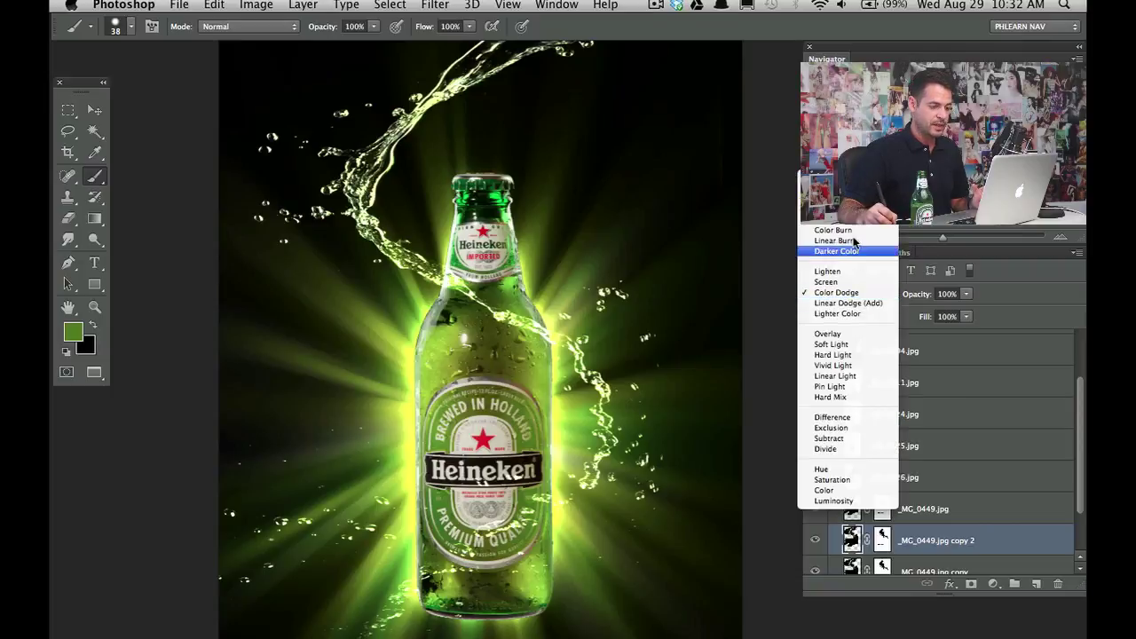
click(840, 344)
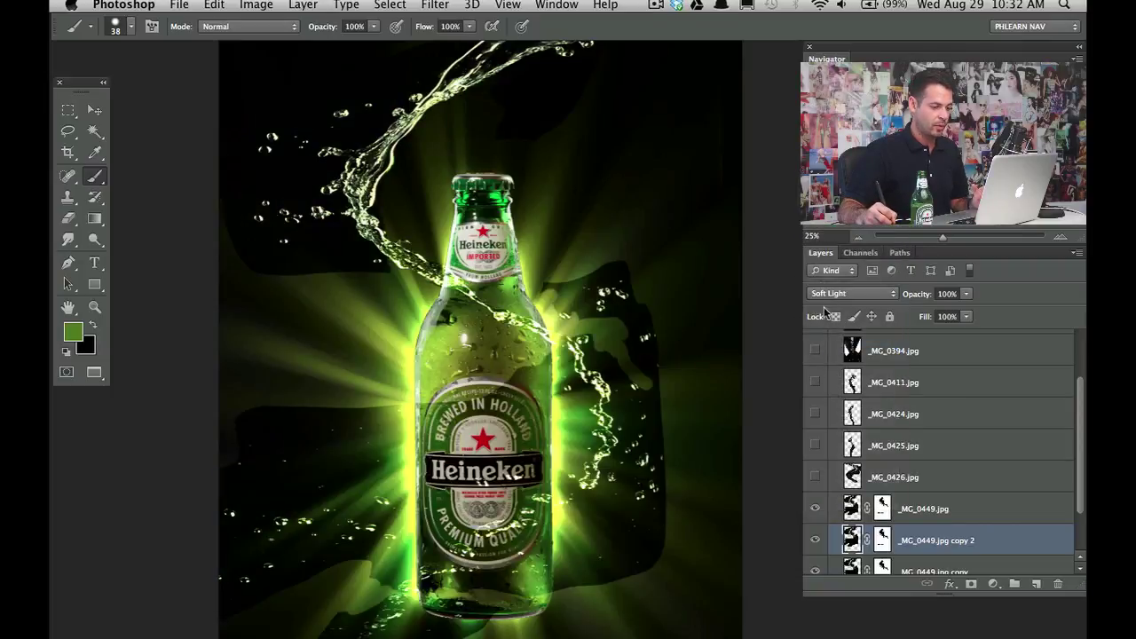
- Try the Color Burn blend mode on the second splash copy, then return it to Soft Light
click(830, 294)
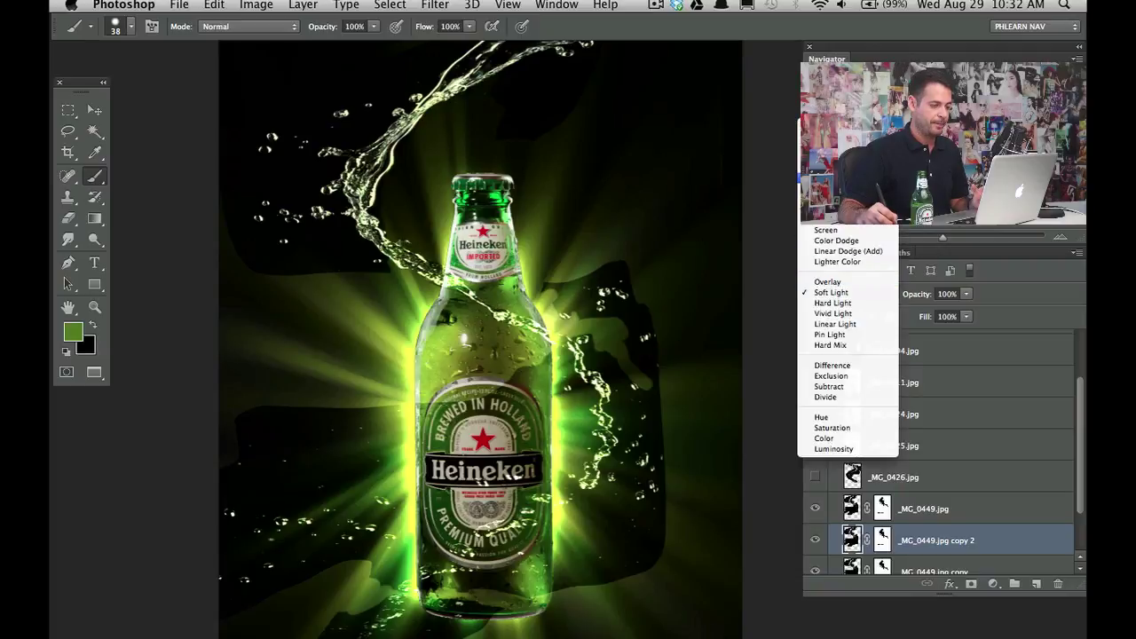
click(830, 177)
click(881, 295)
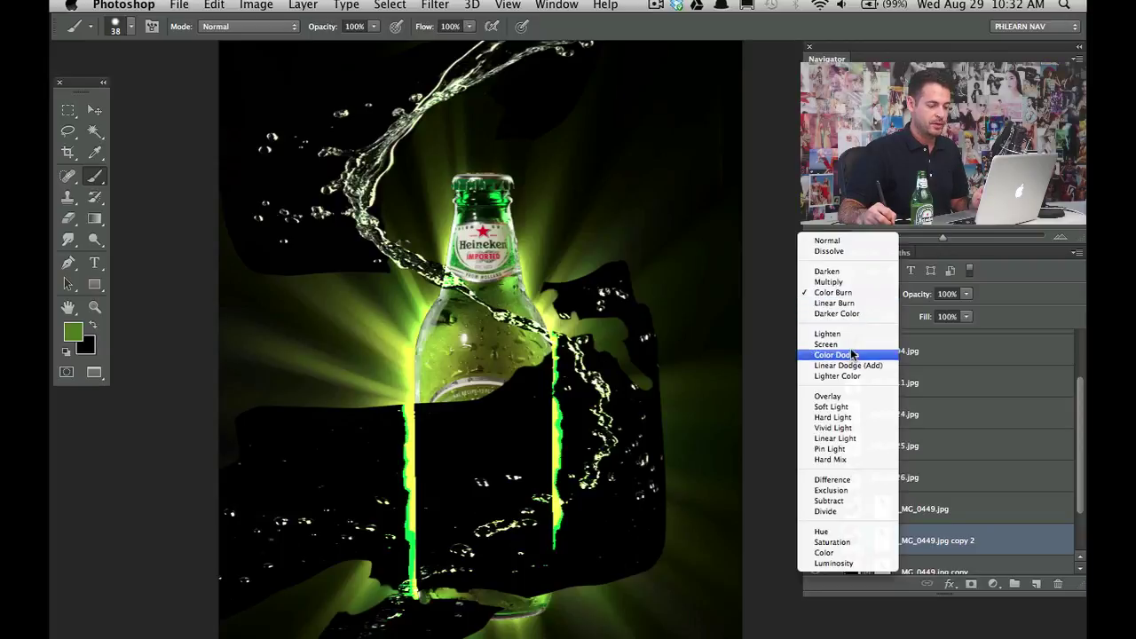
click(831, 406)
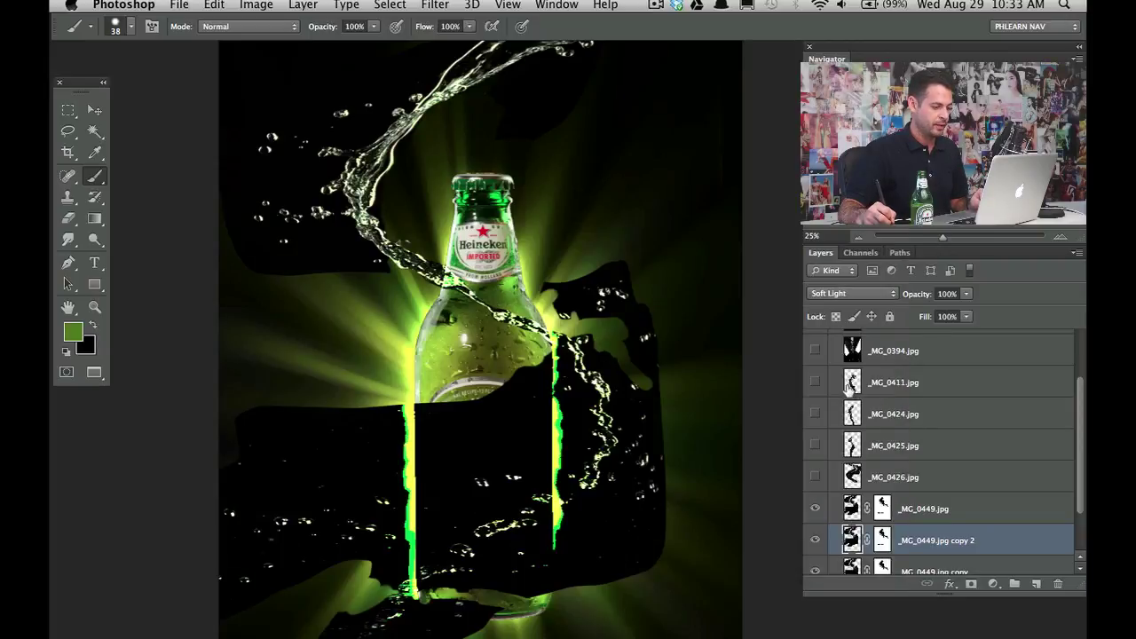
- Fill the _MG_0449.jpg copy 2 mask with black, then paint white over the splash strand beside the bottle neck to reveal the Soft Light effect
click(882, 540)
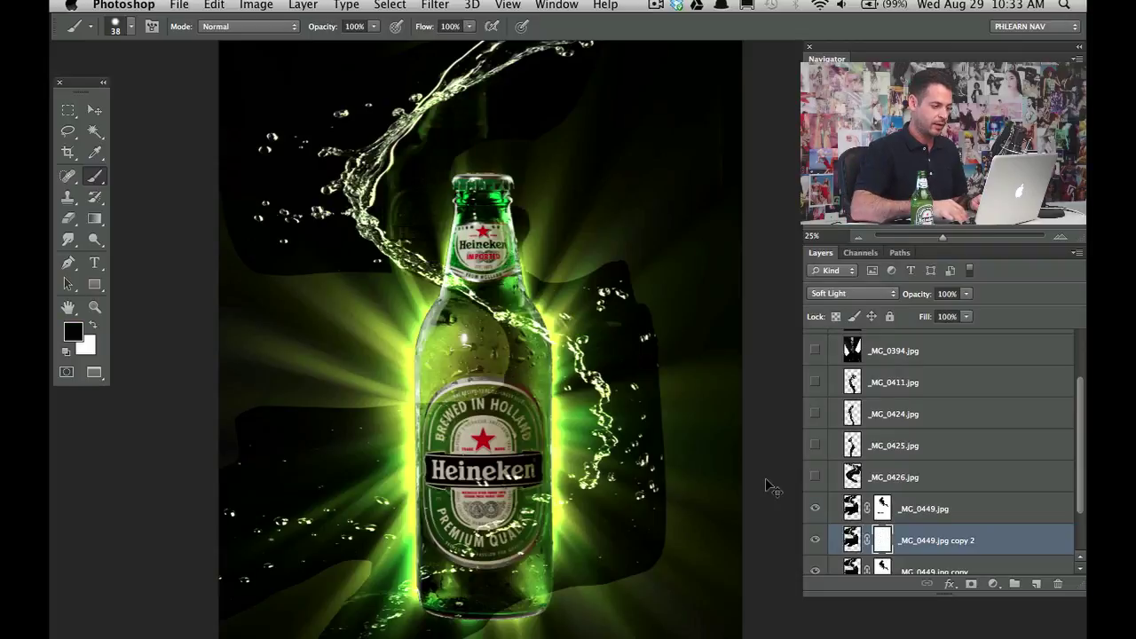
key(alt+BackSpace)
key(super+plus)
key(super+plus)
key(super+plus)
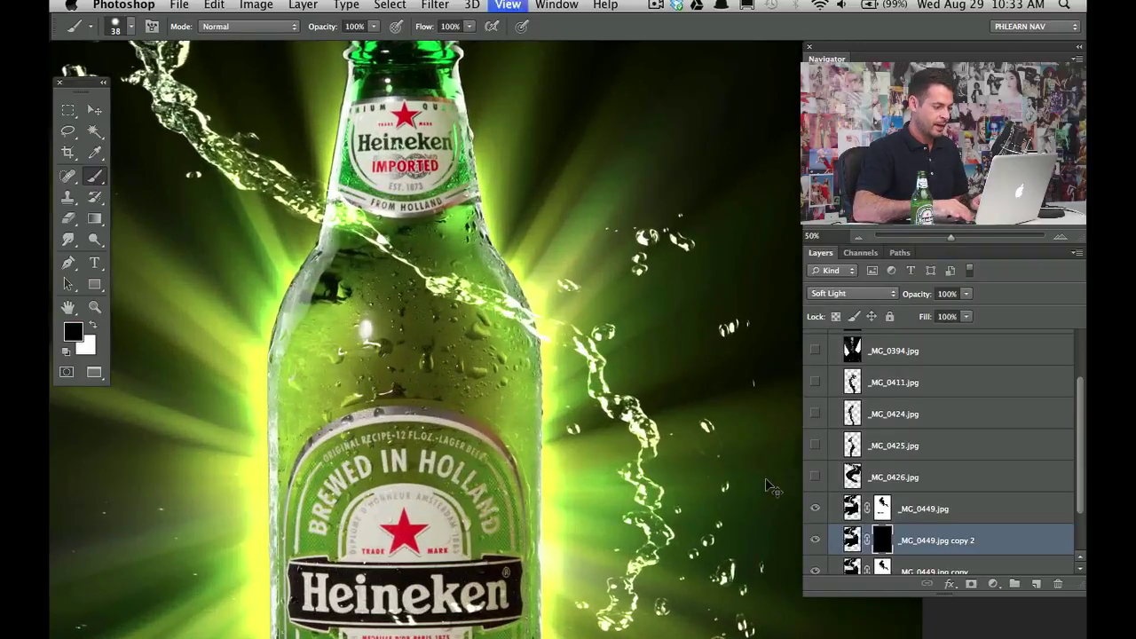
scroll(237, 228, up, 5)
scroll(237, 228, left, 7)
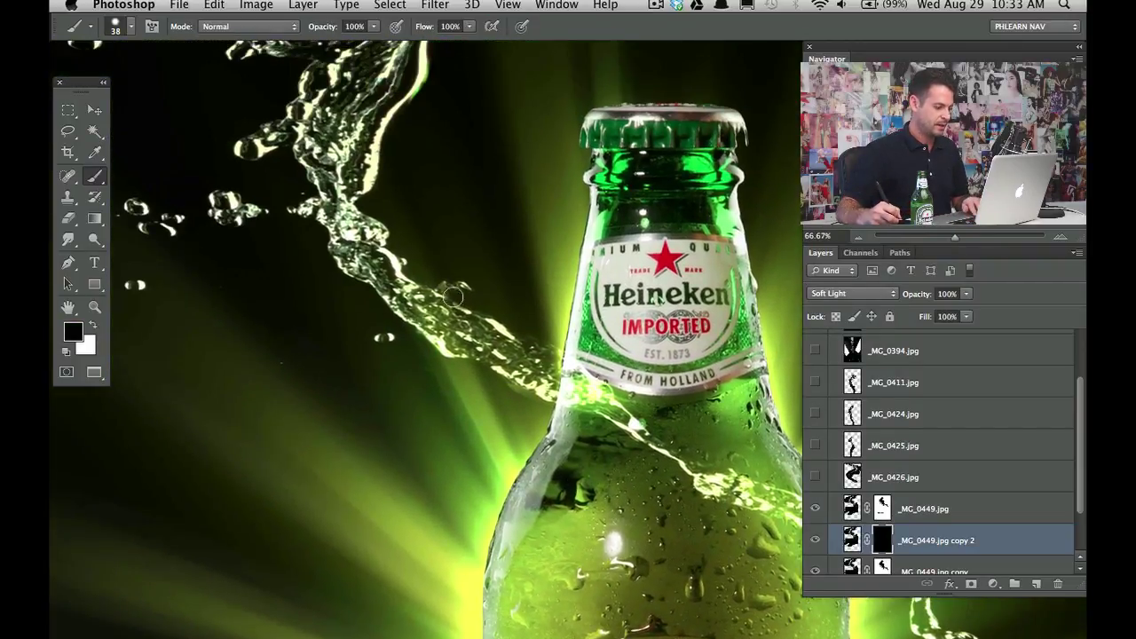
key(x)
drag(462, 348, 420, 310)
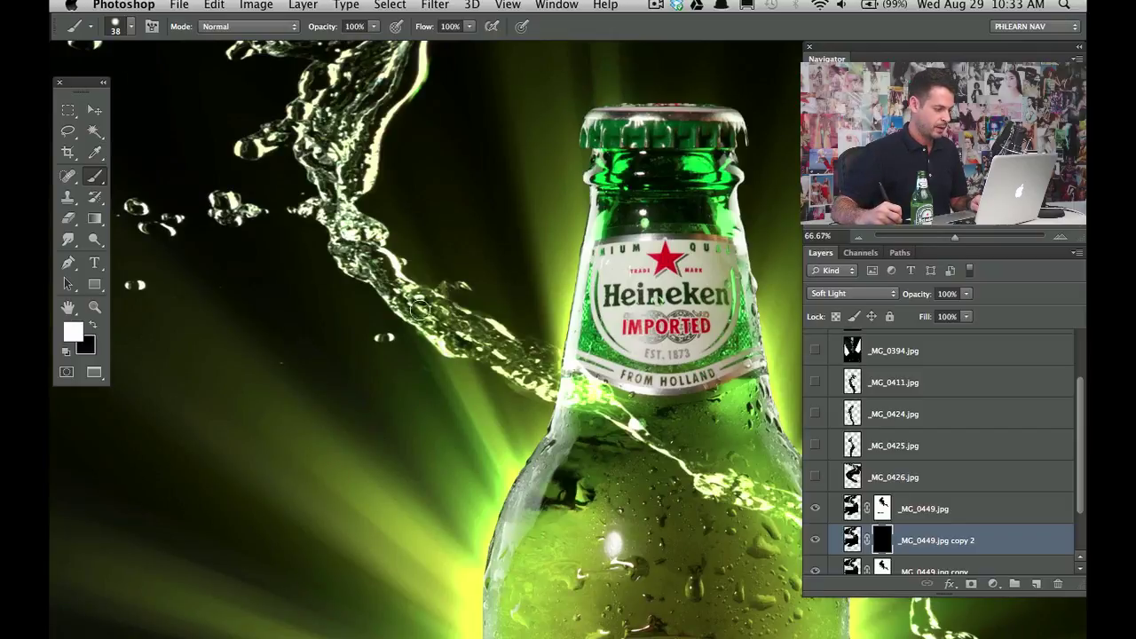
drag(367, 243, 349, 261)
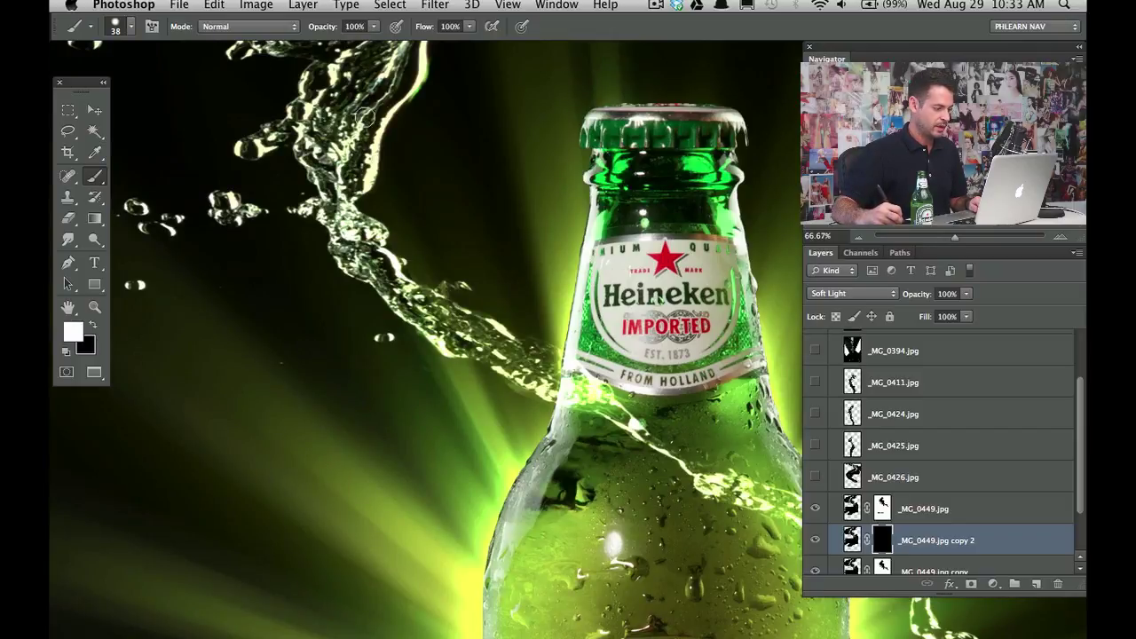
mouse_move(476, 343)
mouse_down()
mouse_move(524, 371)
mouse_move(572, 373)
mouse_up()
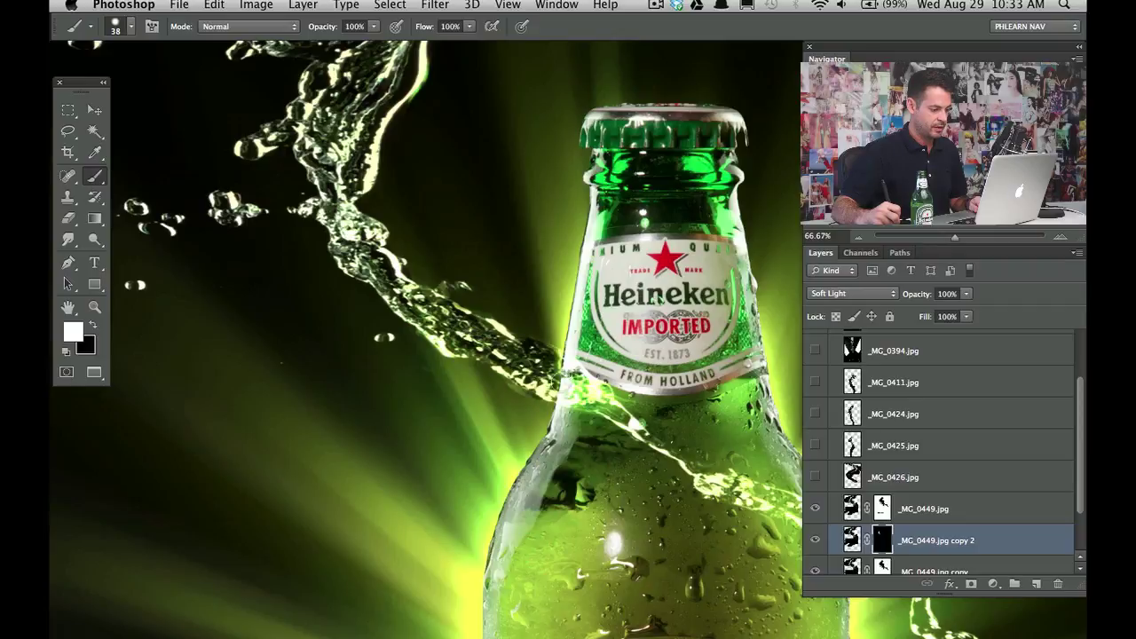
- Paint white on the copy 2 mask along the splash strand crossing the bottle's shoulder
key(x)
scroll(536, 402, down, 3)
scroll(536, 402, right, 4)
key(x)
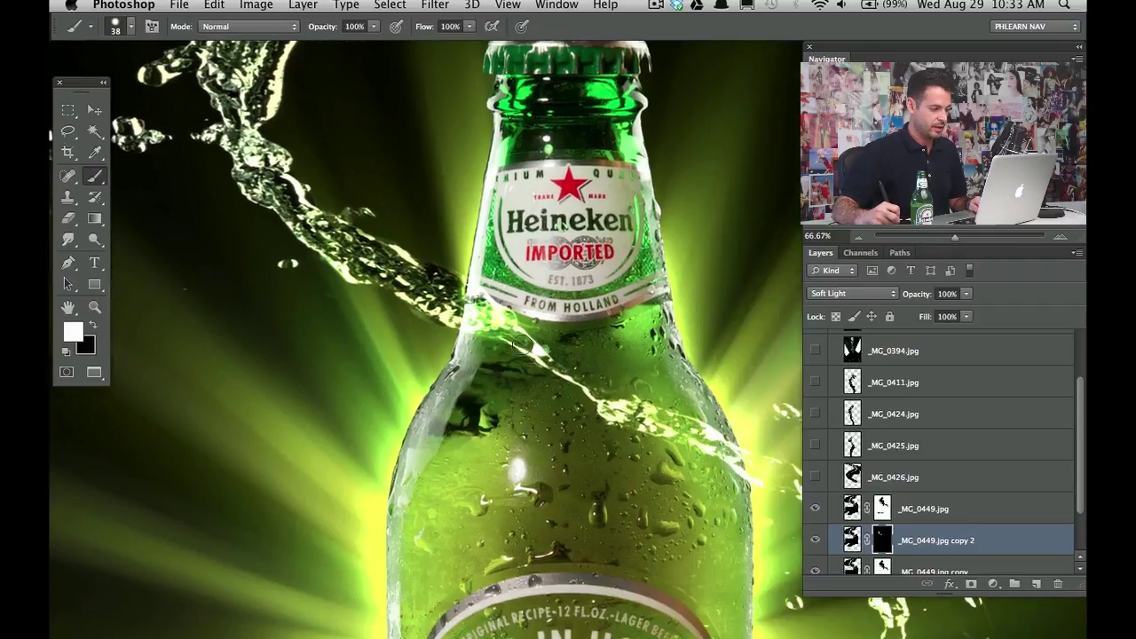
drag(617, 408, 694, 442)
- Paint white on the copy 2 mask along the upper splash strand just right of the bottle
scroll(728, 460, down, 5)
scroll(728, 460, right, 9)
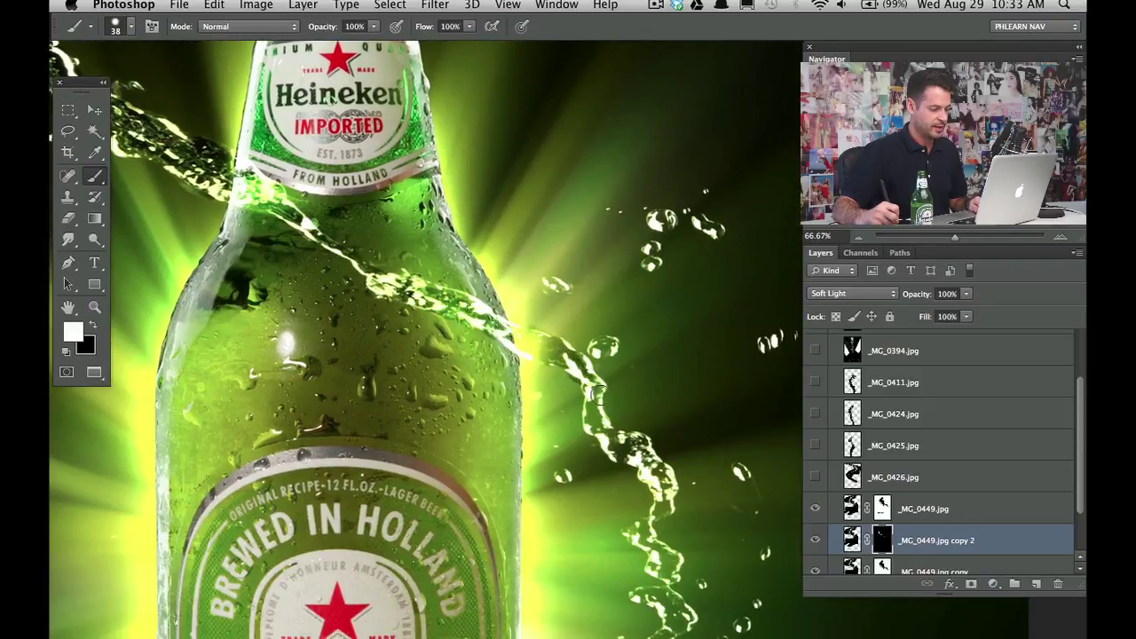
key(x)
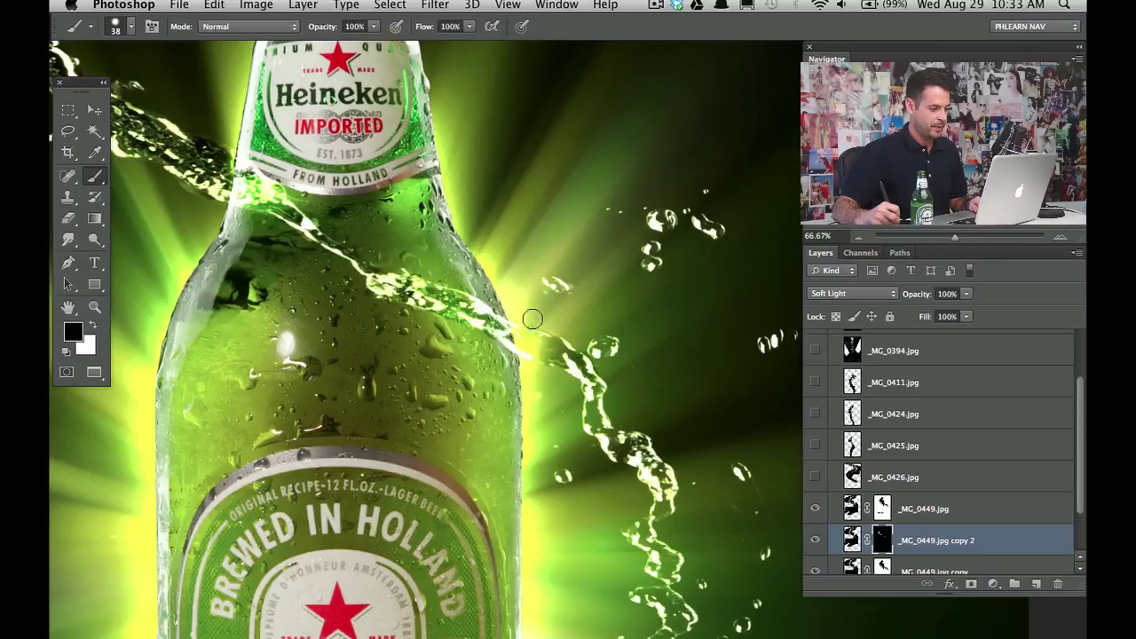
key(x)
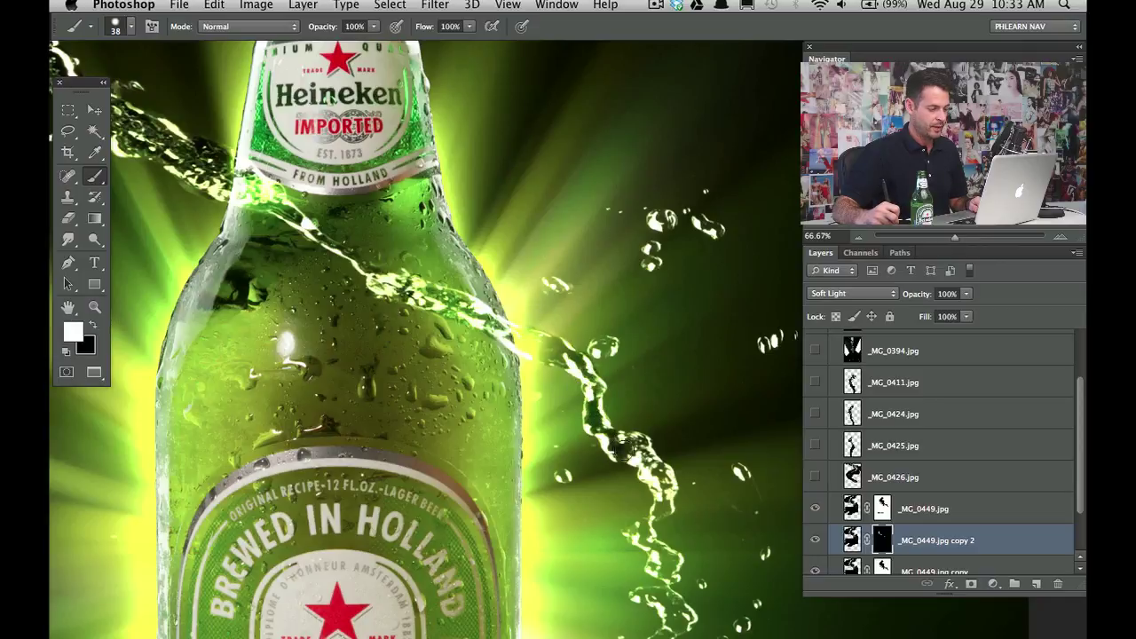
key(x)
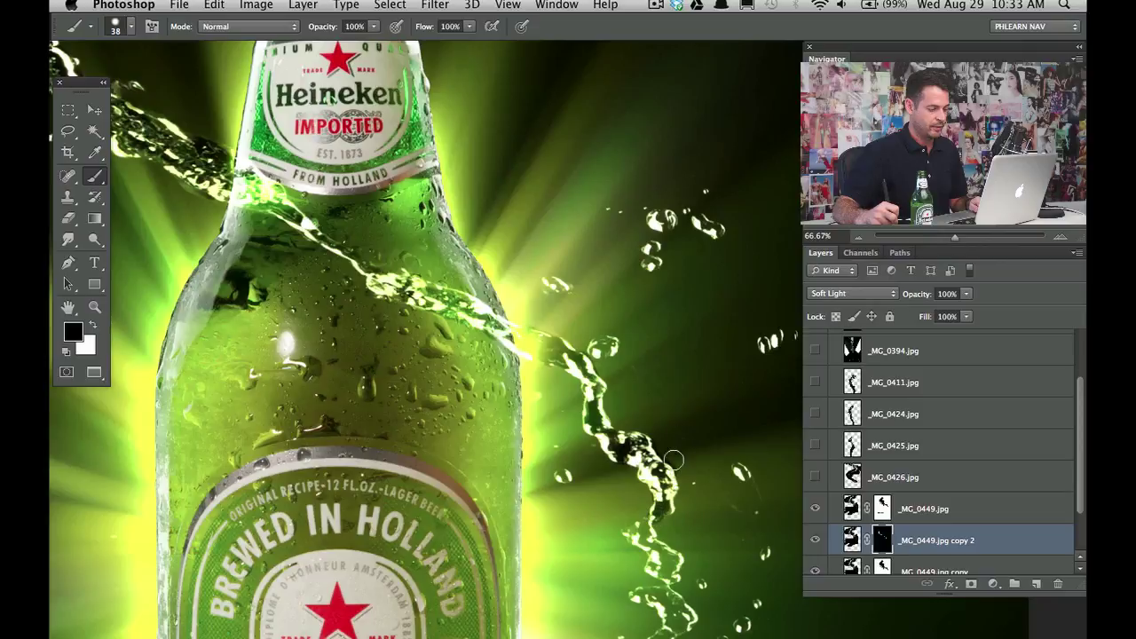
- Reveal the Soft Light effect down the lower part of the strand right of the bottle, painting the mask white with 21 px and 30 px brushes
drag(469, 382, 426, 135)
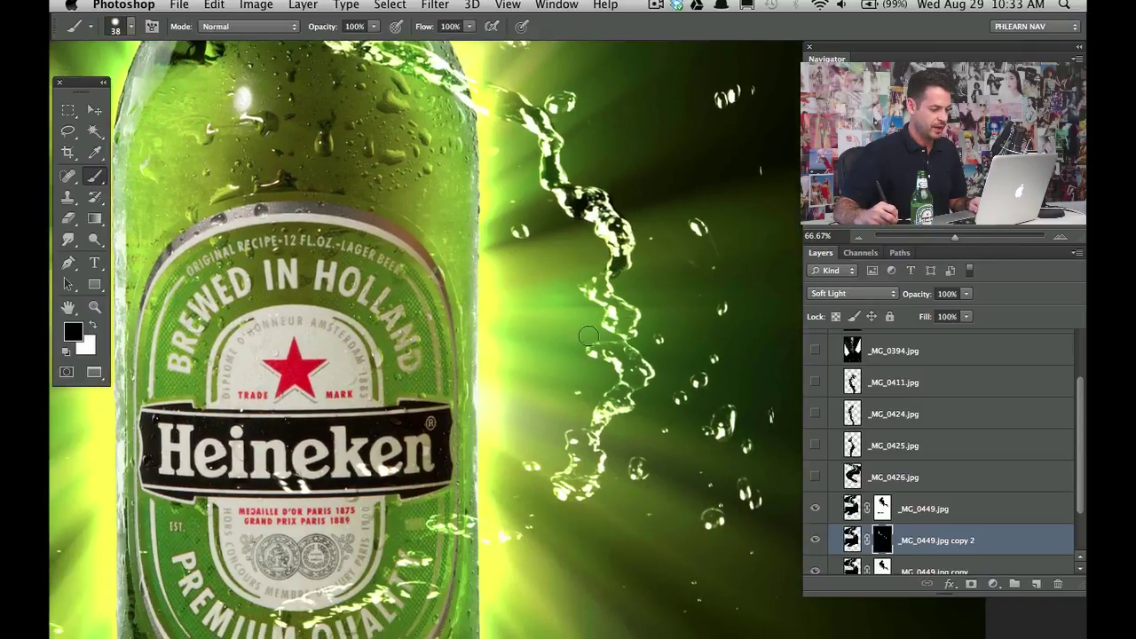
key(x)
drag(609, 287, 594, 289)
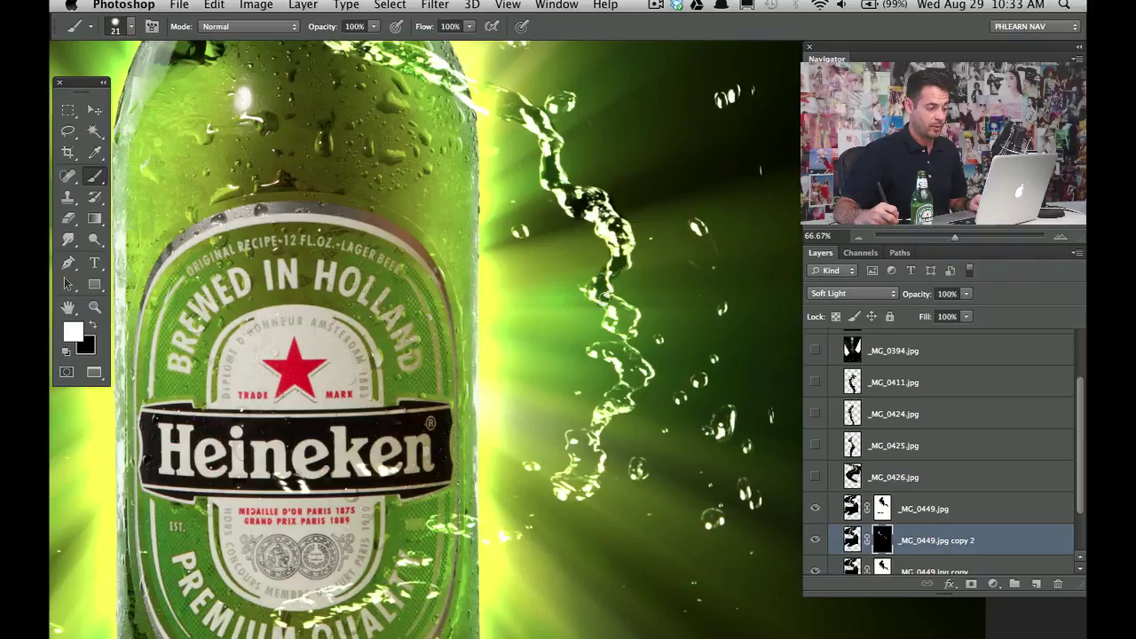
key(x)
key(x)
key(x)
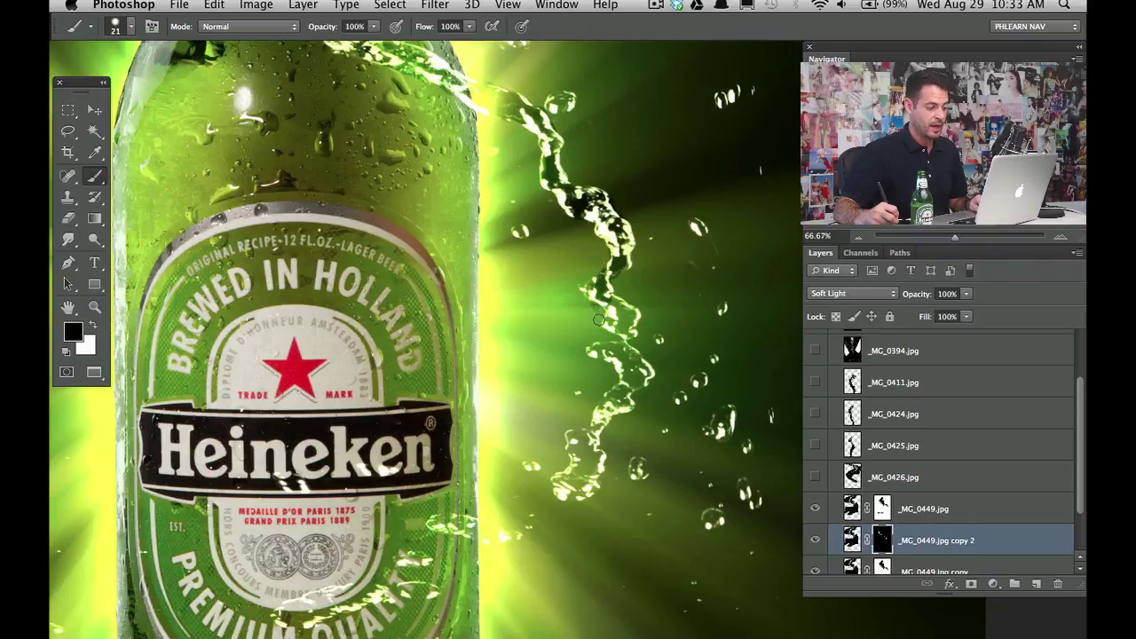
drag(615, 309, 619, 362)
key(x)
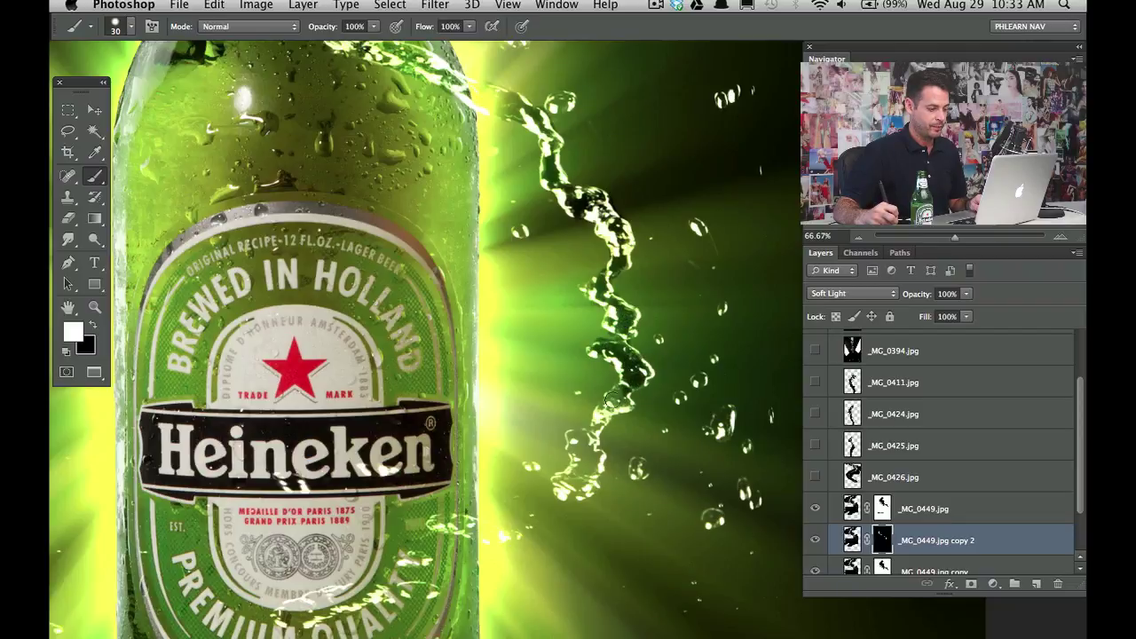
mouse_move(607, 417)
mouse_down()
mouse_move(582, 458)
mouse_move(576, 438)
mouse_move(591, 466)
mouse_move(580, 494)
mouse_up()
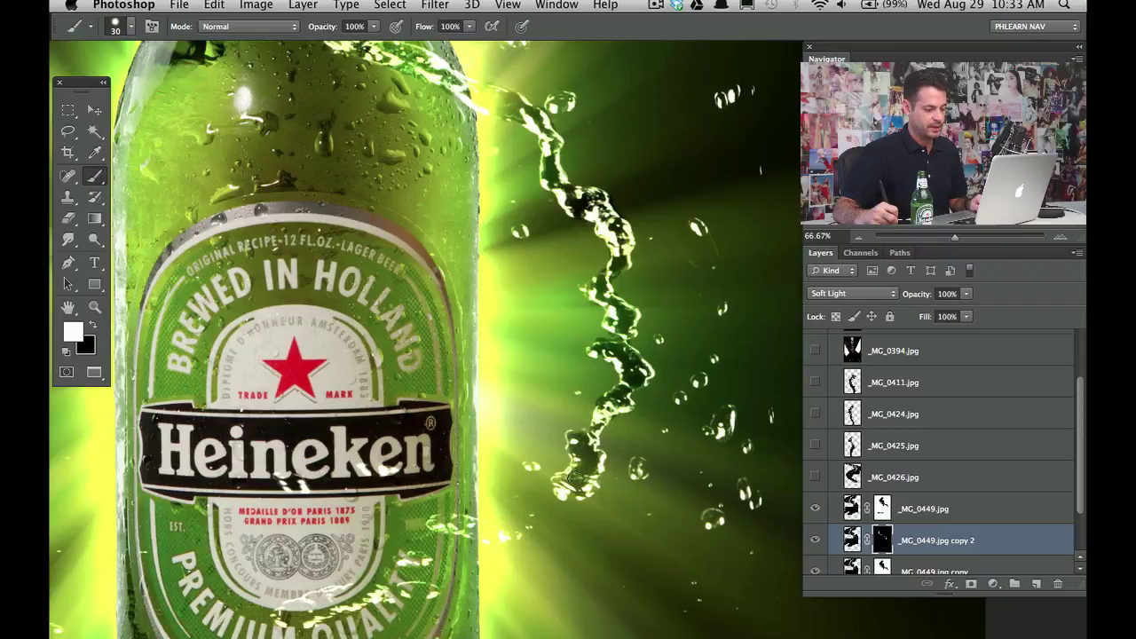
key(x)
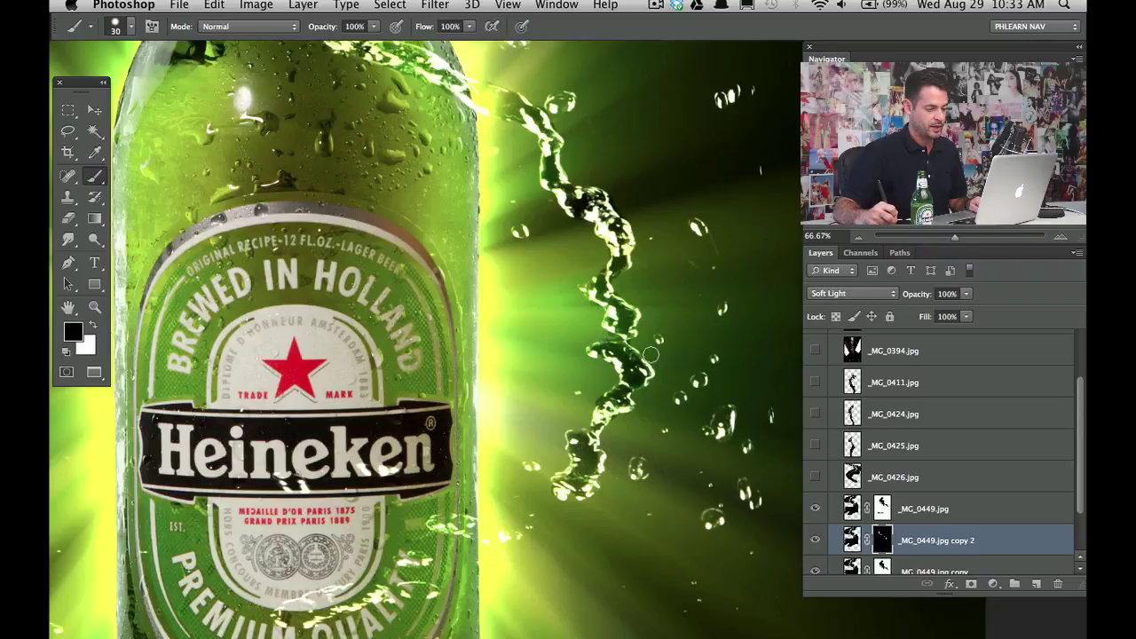
- Paint white on the copy 2 mask over the loose droplets to the right of the splash strand
scroll(651, 355, right, 5)
key(x)
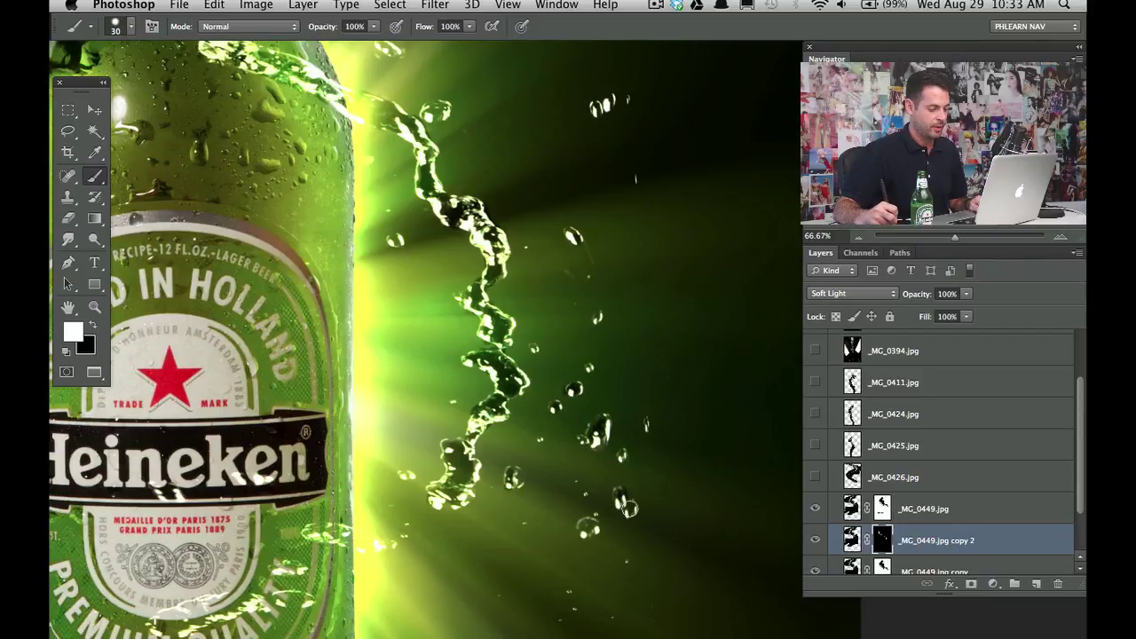
key(x)
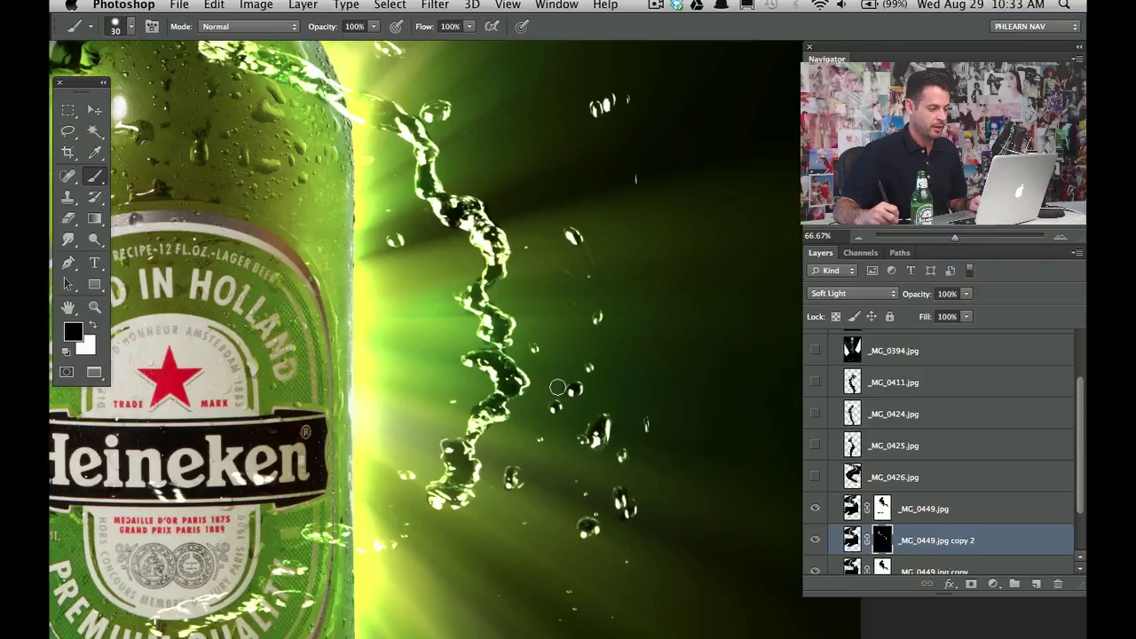
- Paint white on the copy 2 mask over the droplets around the bottle's label and to the left of the bottle
drag(550, 392, 674, 293)
key(x)
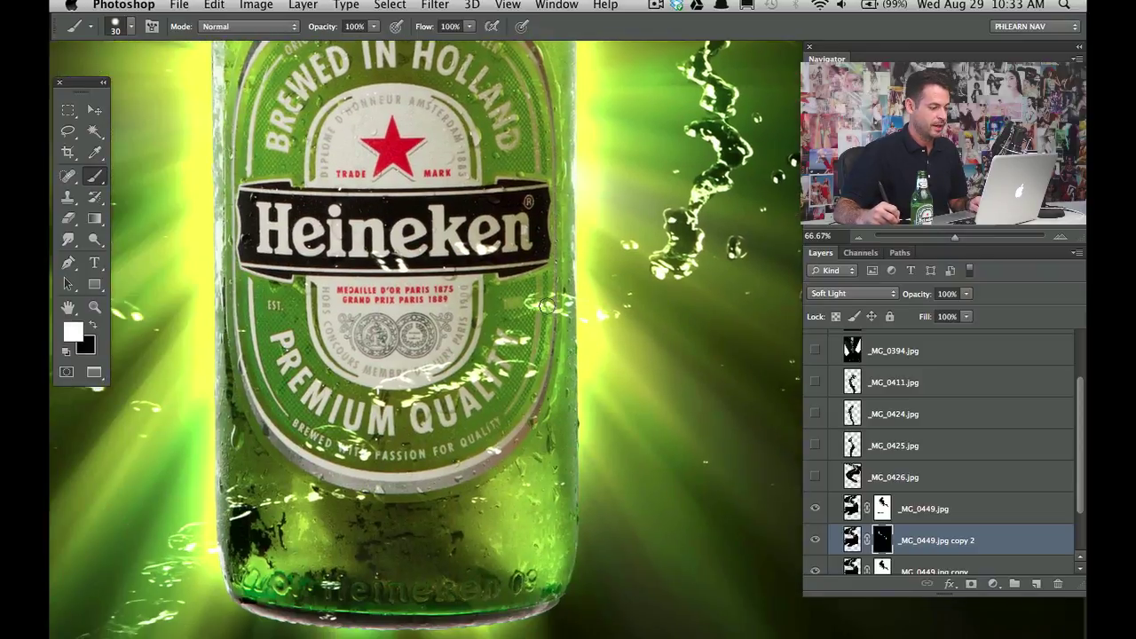
key(x)
drag(134, 311, 407, 352)
key(x)
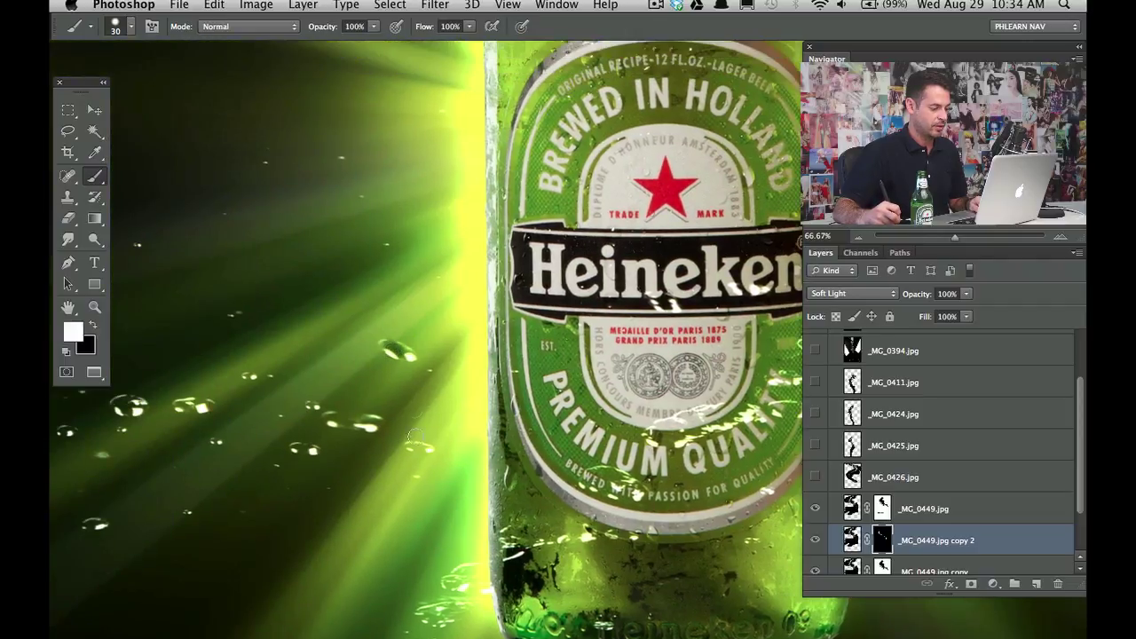
key(x)
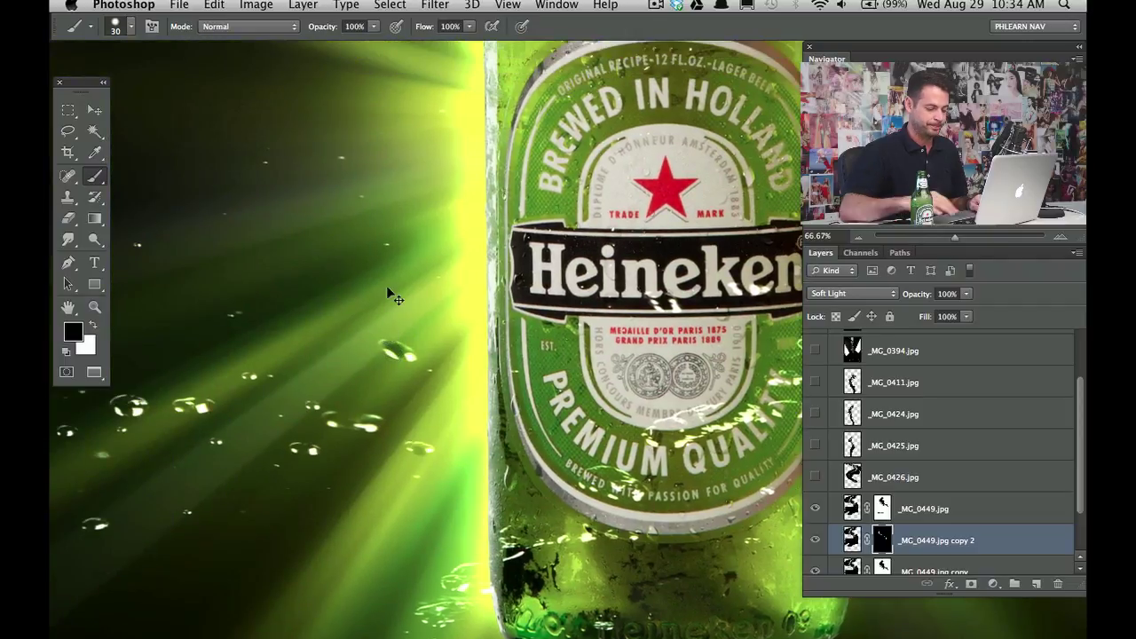
- Collapse the splash layers in Group 1 and expand Group 2 to reach the bottle and glow layers
key(super+minus)
key(super+minus)
key(super+minus)
scroll(390, 295, up, 5)
scroll(390, 296, right, 5)
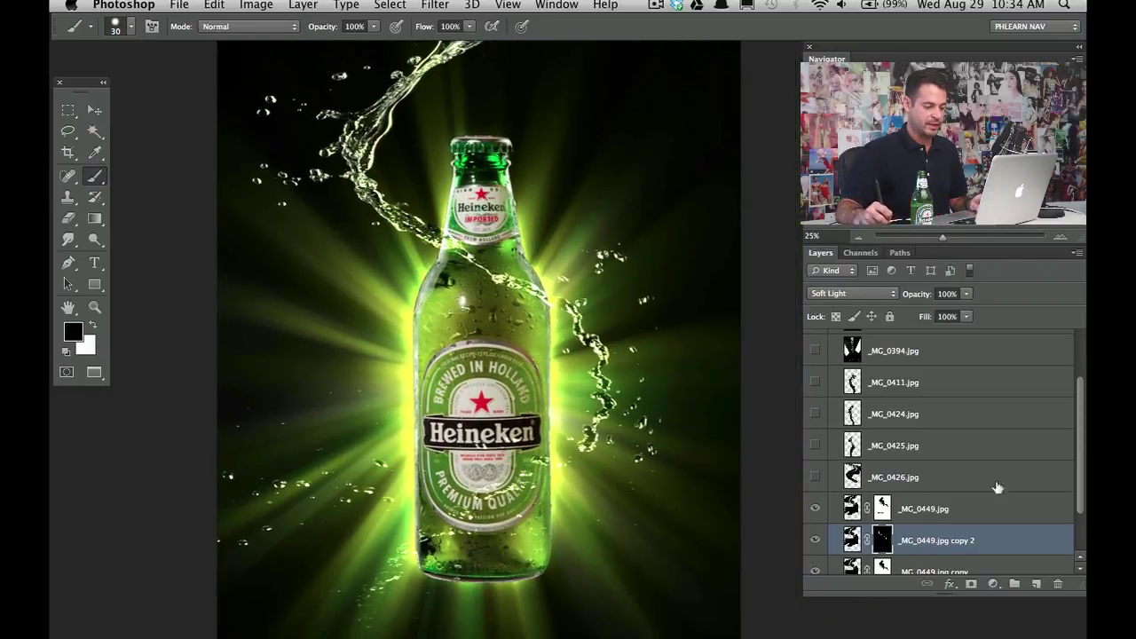
click(1037, 423)
scroll(941, 426, up, 3)
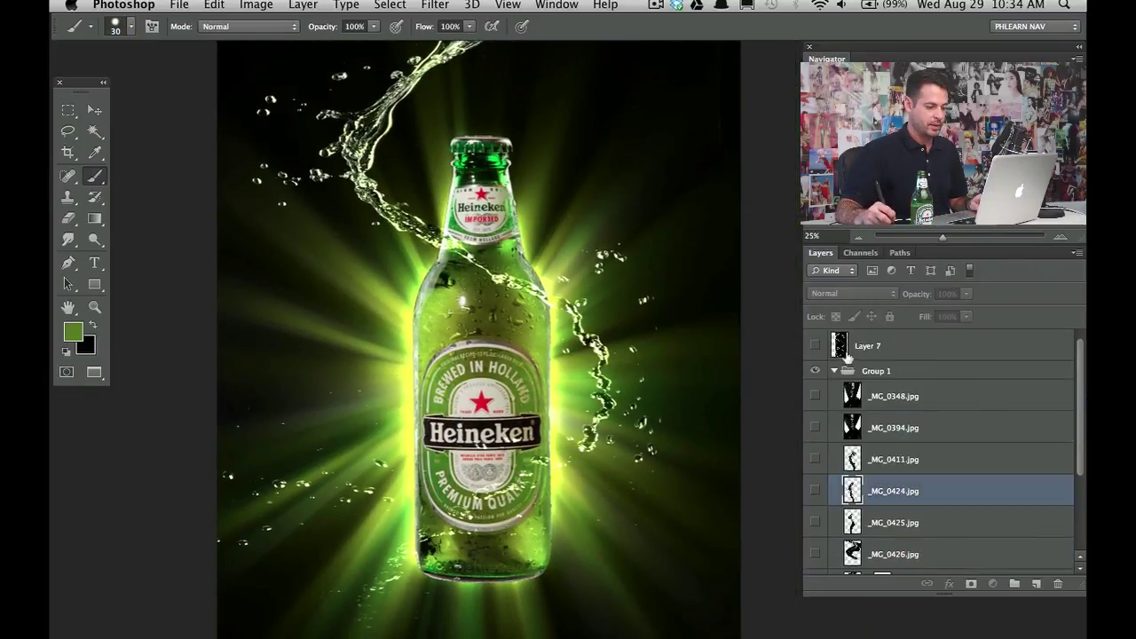
click(835, 372)
click(834, 391)
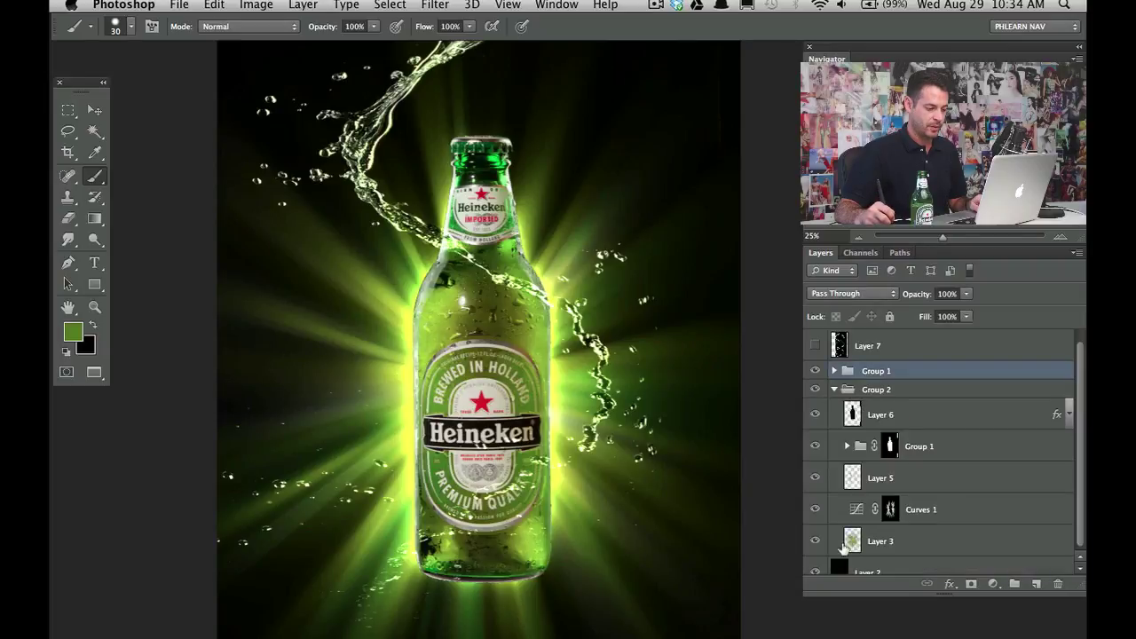
- Compare the image with and without Layer 3's light rays, then lower that layer's opacity to 83%
click(815, 540)
click(815, 540)
click(815, 541)
click(815, 541)
click(883, 541)
drag(918, 289, 905, 301)
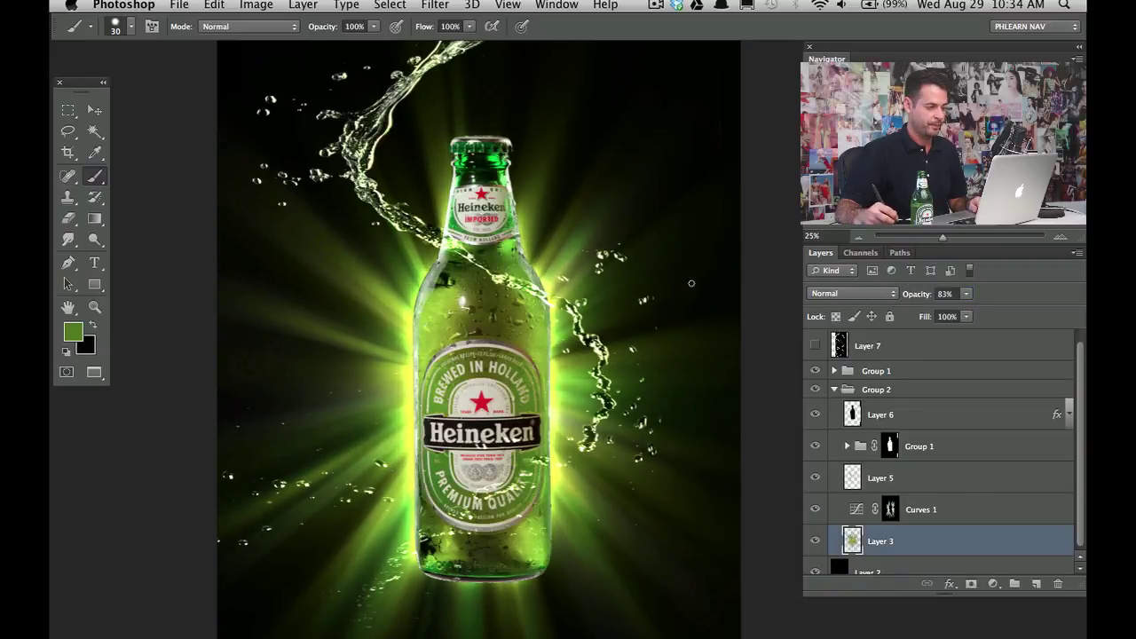
- Collapse Group 2 and compare the image with and without the splash layers of Group 1
drag(601, 185, 604, 246)
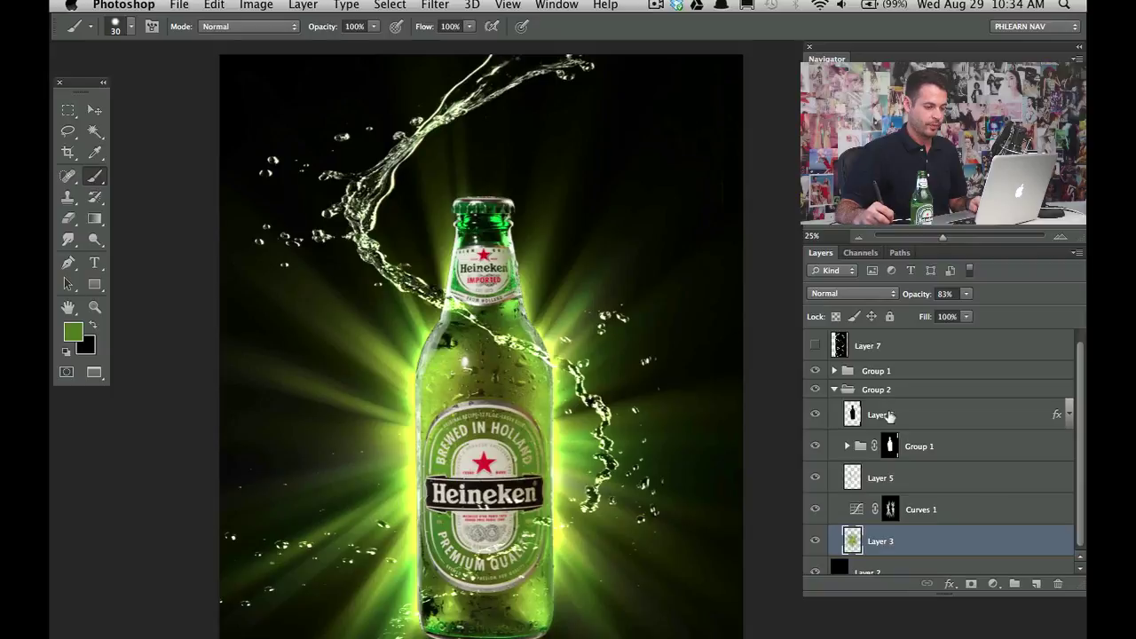
click(833, 390)
click(816, 371)
click(816, 371)
click(815, 371)
click(816, 371)
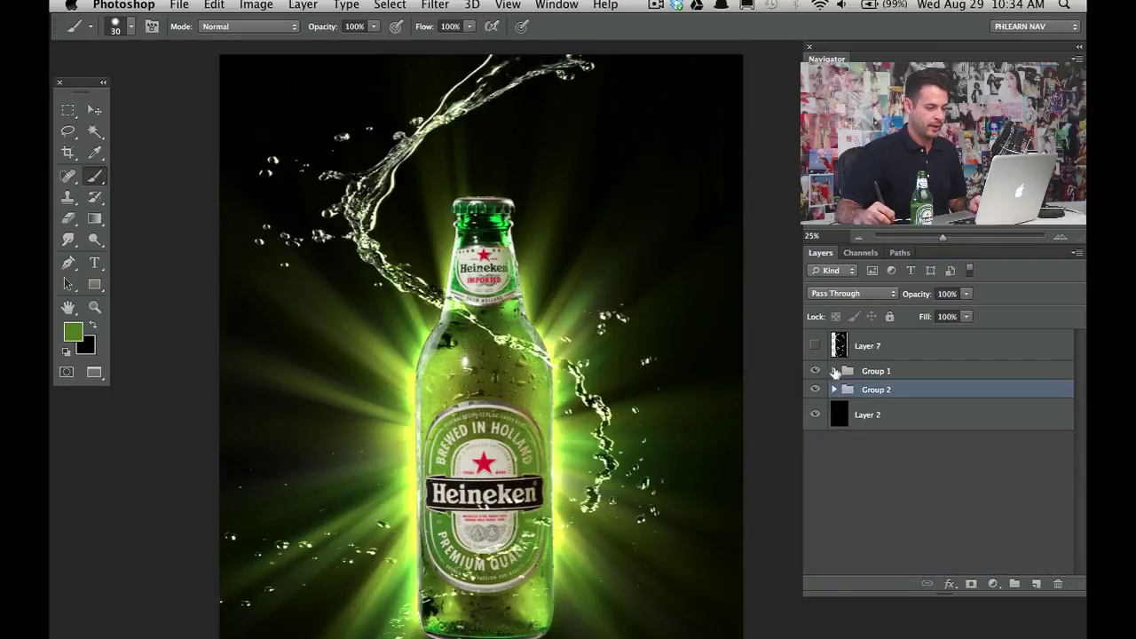
- Expand Group 1 and duplicate the masked Soft Light layer _MG_0449.jpg copy 2
click(833, 371)
drag(1075, 447, 1072, 529)
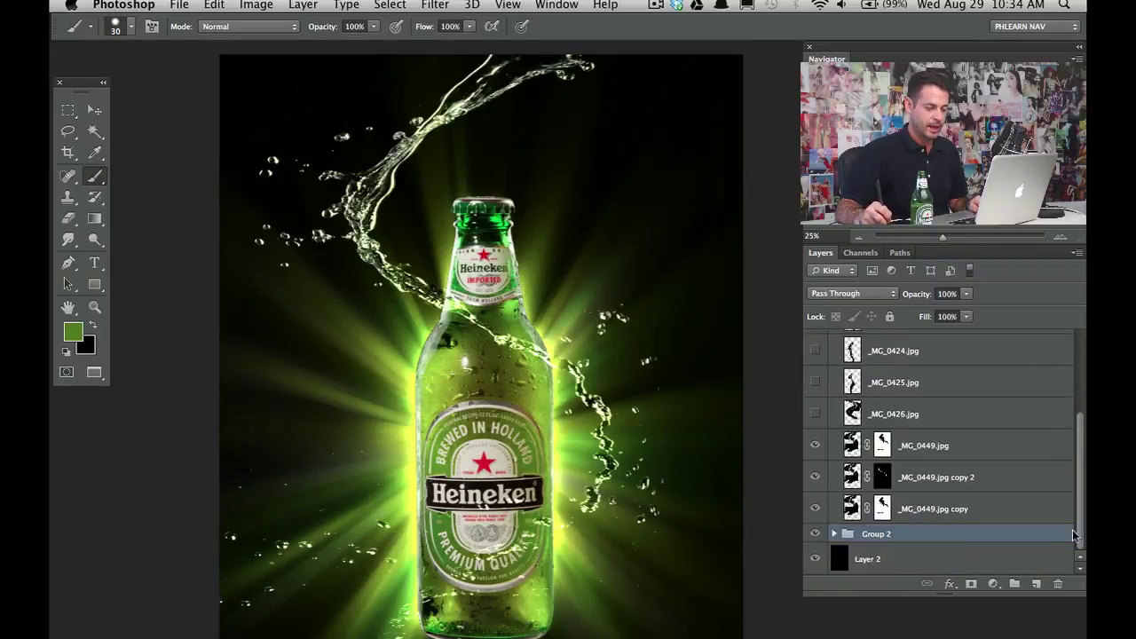
click(969, 489)
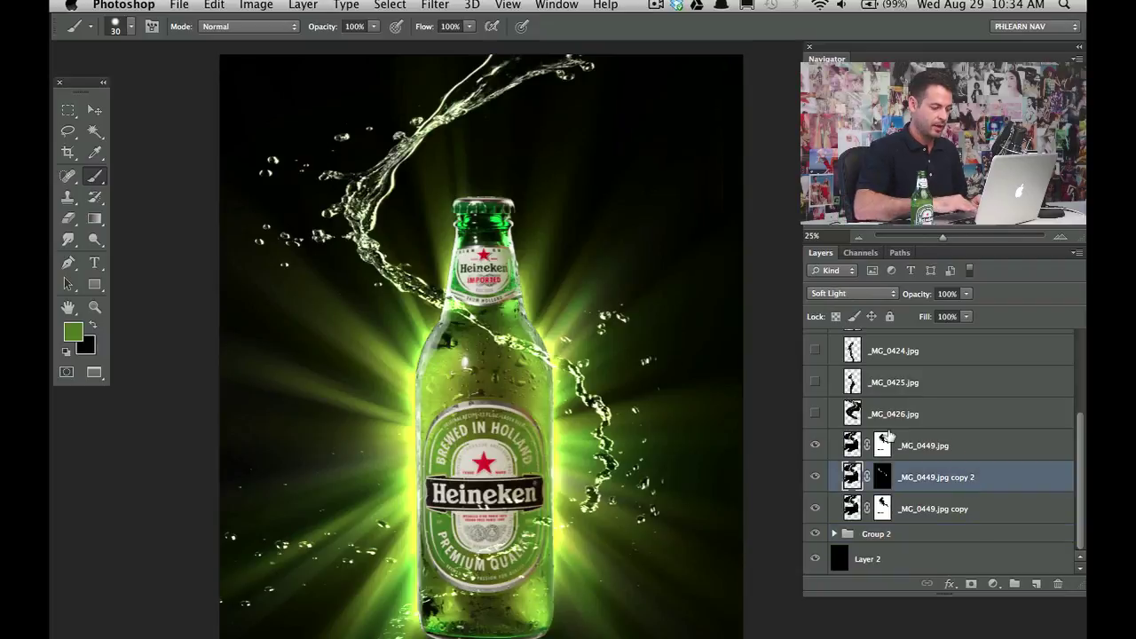
key(super+j)
- Set the new _MG_0449.jpg copy 3 layer to Multiply, compare it on and off, and lower its opacity to 60%
key(super+equal)
key(super+equal)
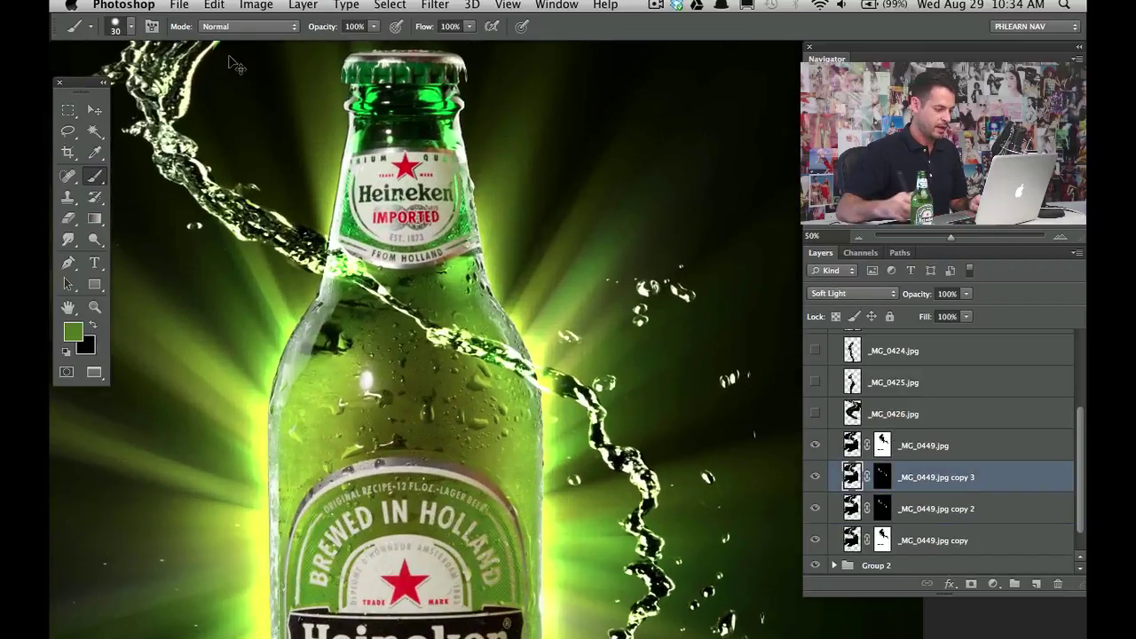
click(866, 293)
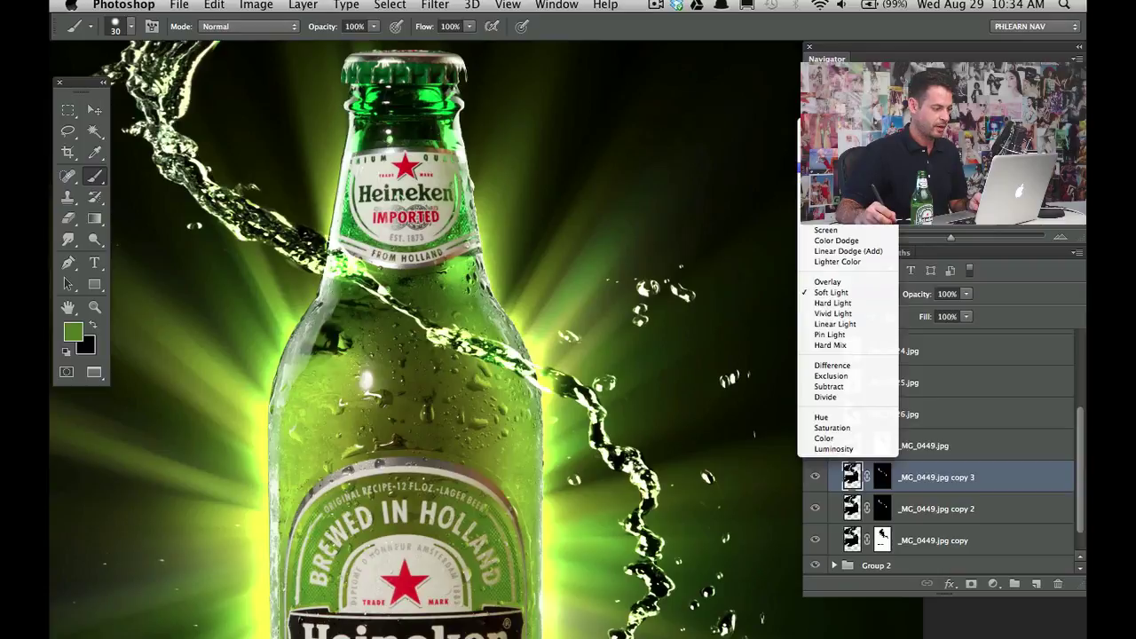
click(875, 190)
click(815, 476)
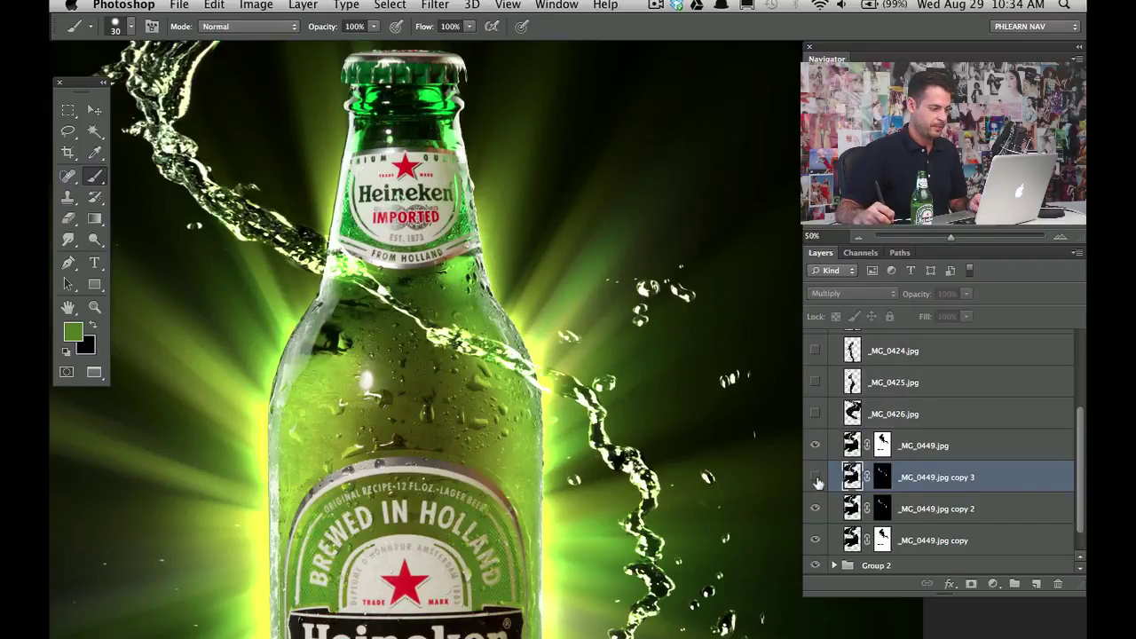
click(816, 477)
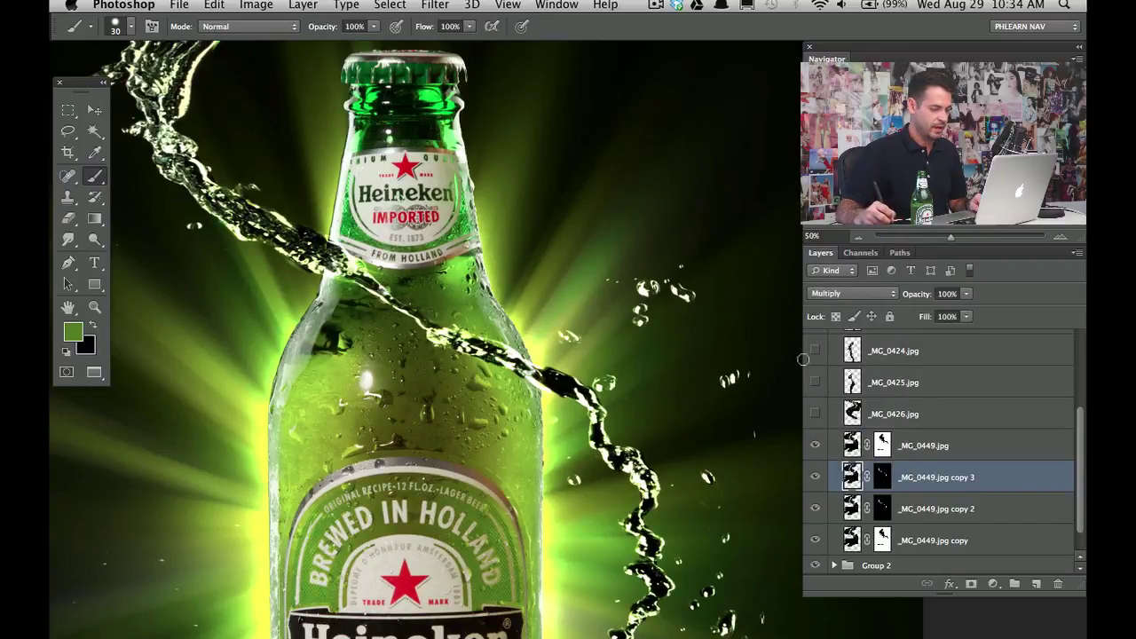
drag(919, 297, 890, 300)
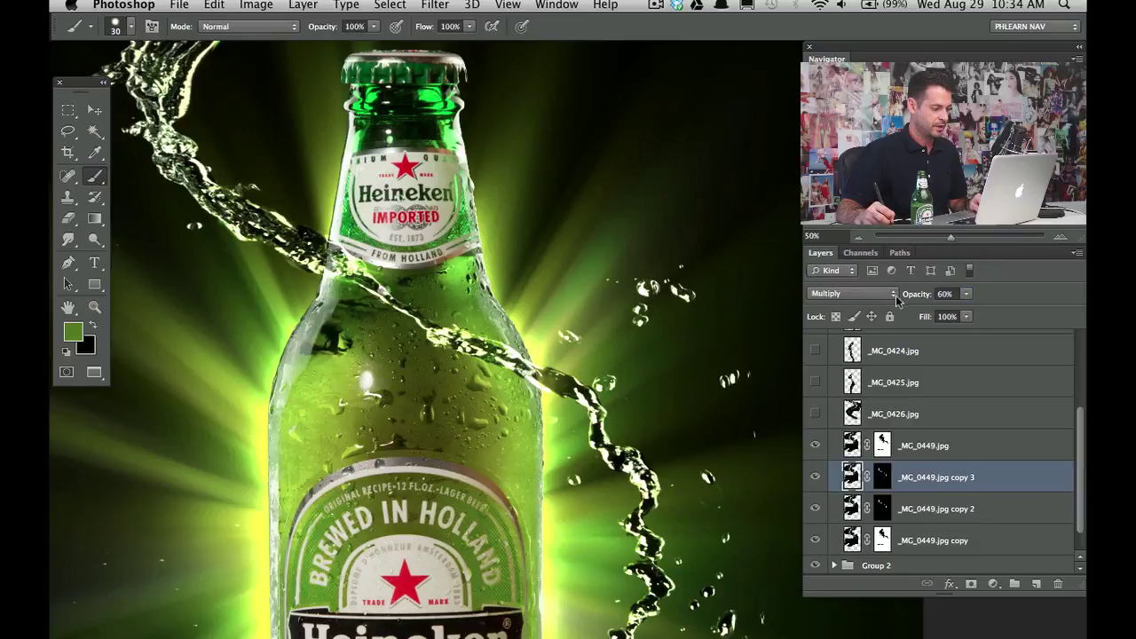
- Target the layer mask of _MG_0449.jpg copy 3 and ready a 66 px brush painting black
click(816, 477)
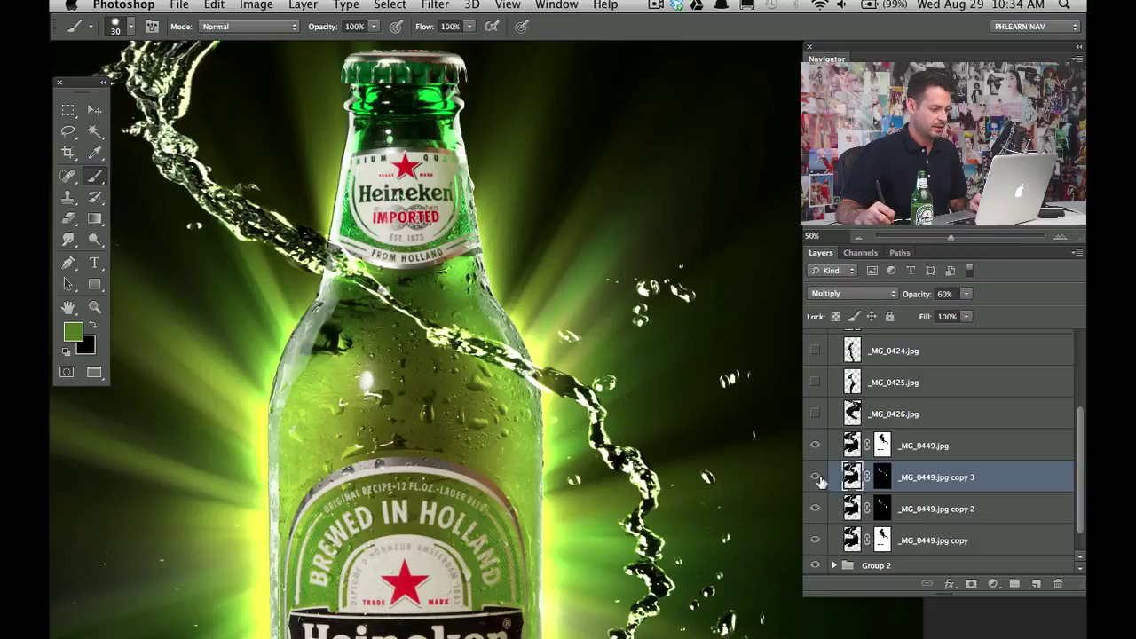
key(d)
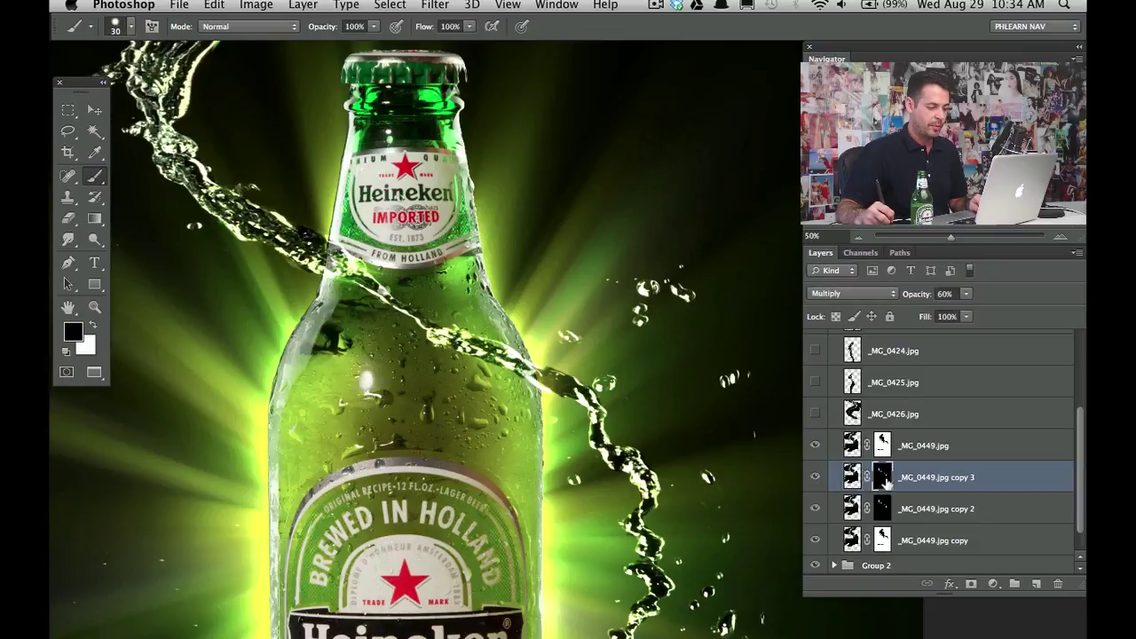
mouse_move(568, 367)
mouse_down()
mouse_move(584, 368)
mouse_move(561, 382)
mouse_move(580, 395)
mouse_move(554, 380)
mouse_up()
key(x)
key(x)
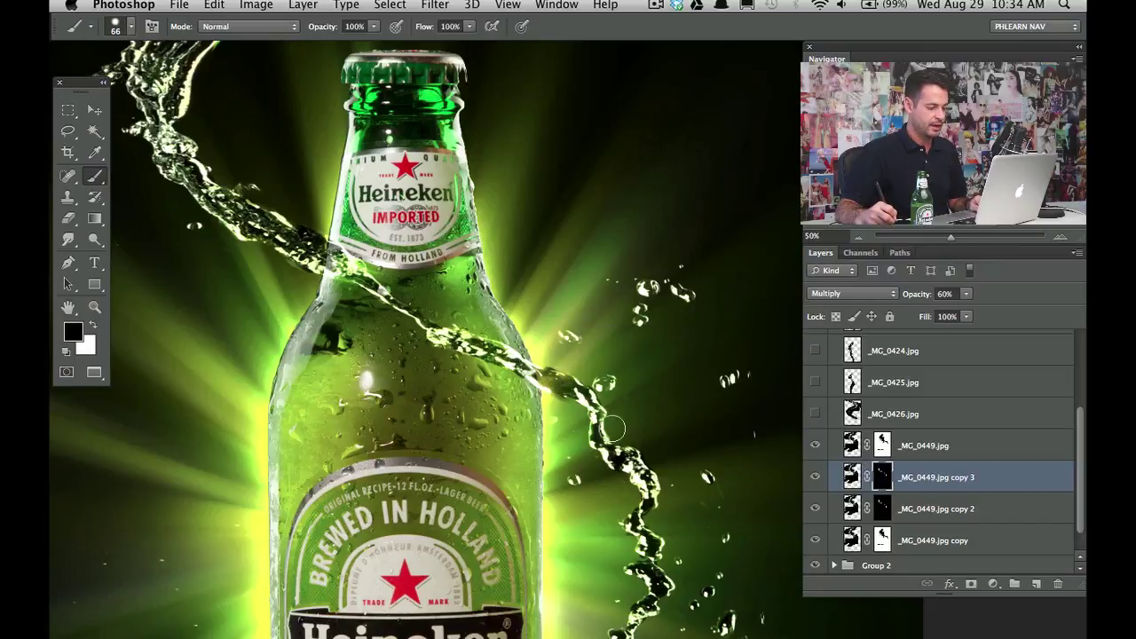
- Examine how the darkened splash blends along the bottle and within the whole image
scroll(626, 524, down, 3)
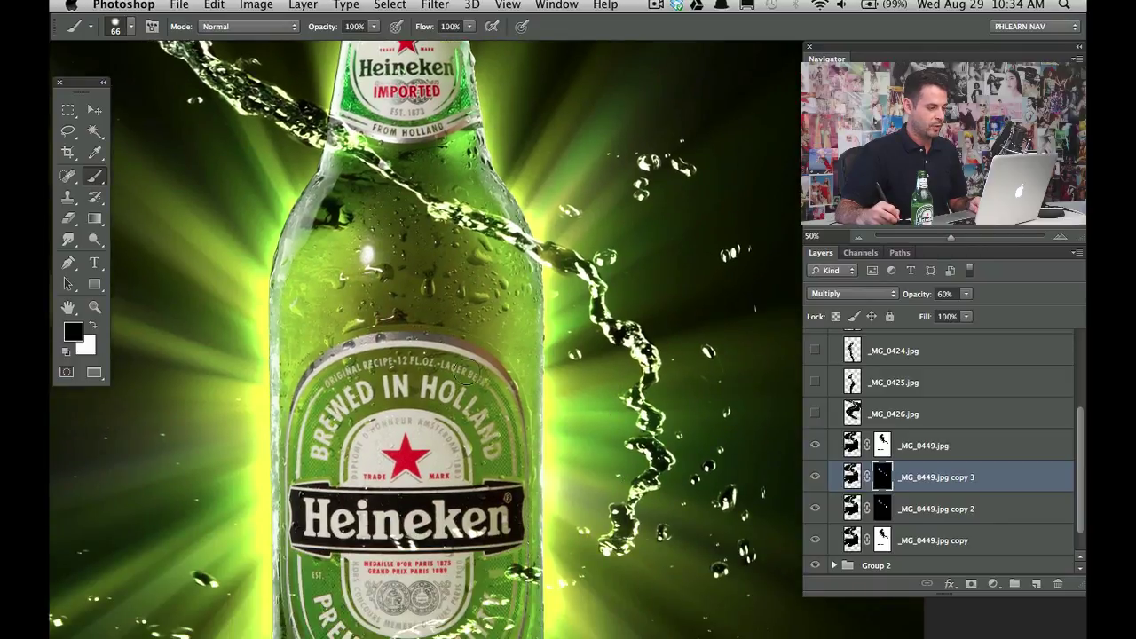
scroll(464, 371, up, 2)
scroll(464, 371, left, 2)
key(x)
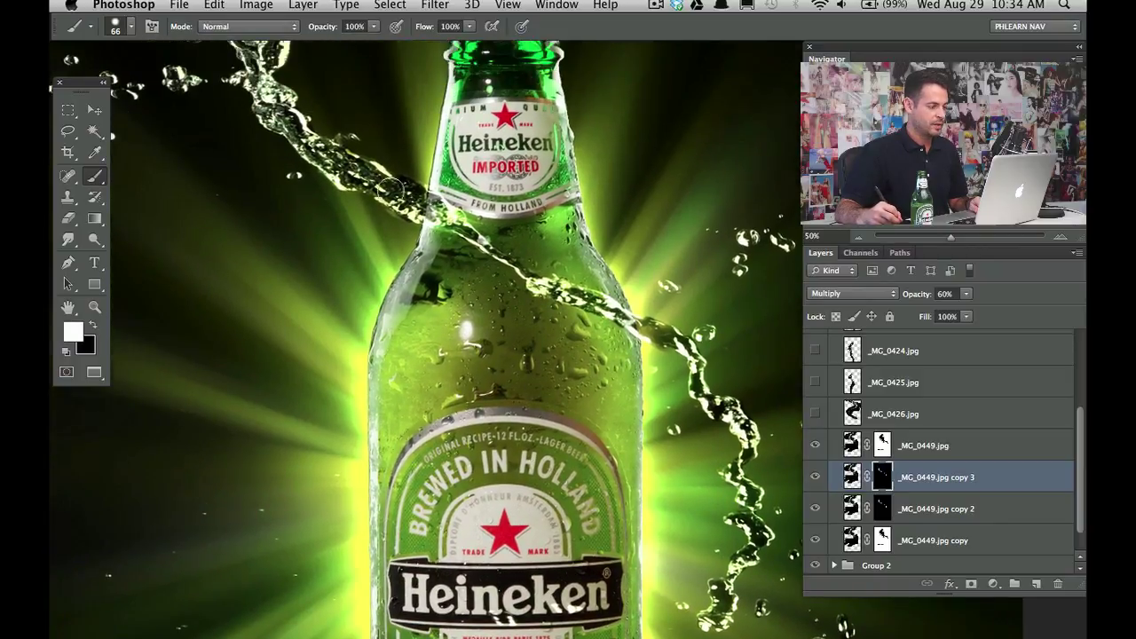
key(x)
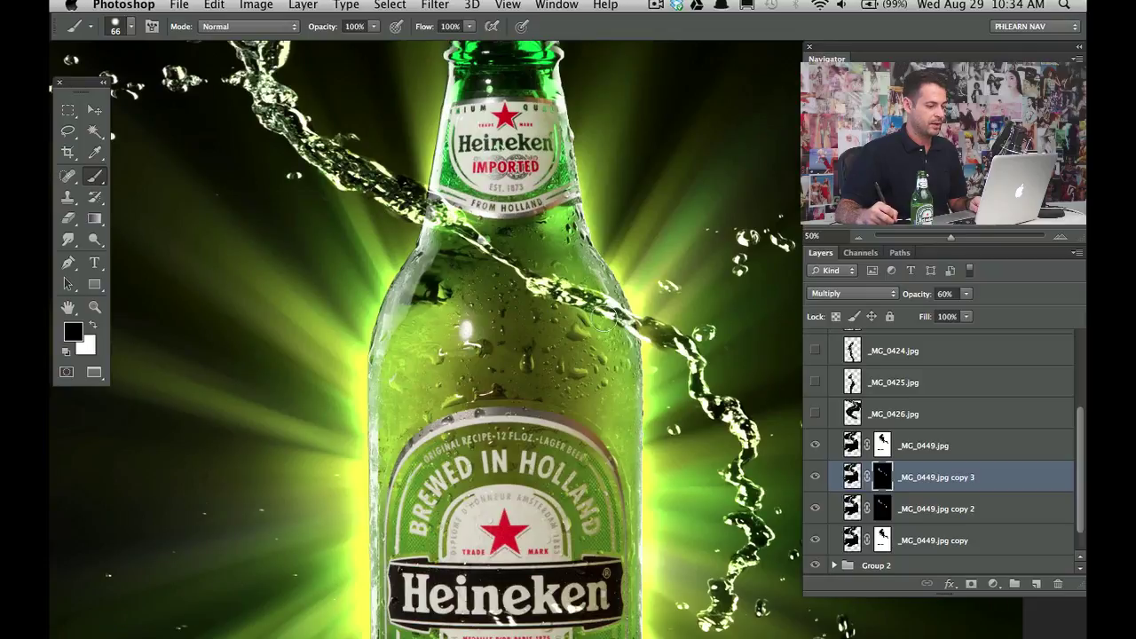
scroll(604, 320, right, 3)
scroll(603, 320, up, 1)
drag(508, 267, 656, 432)
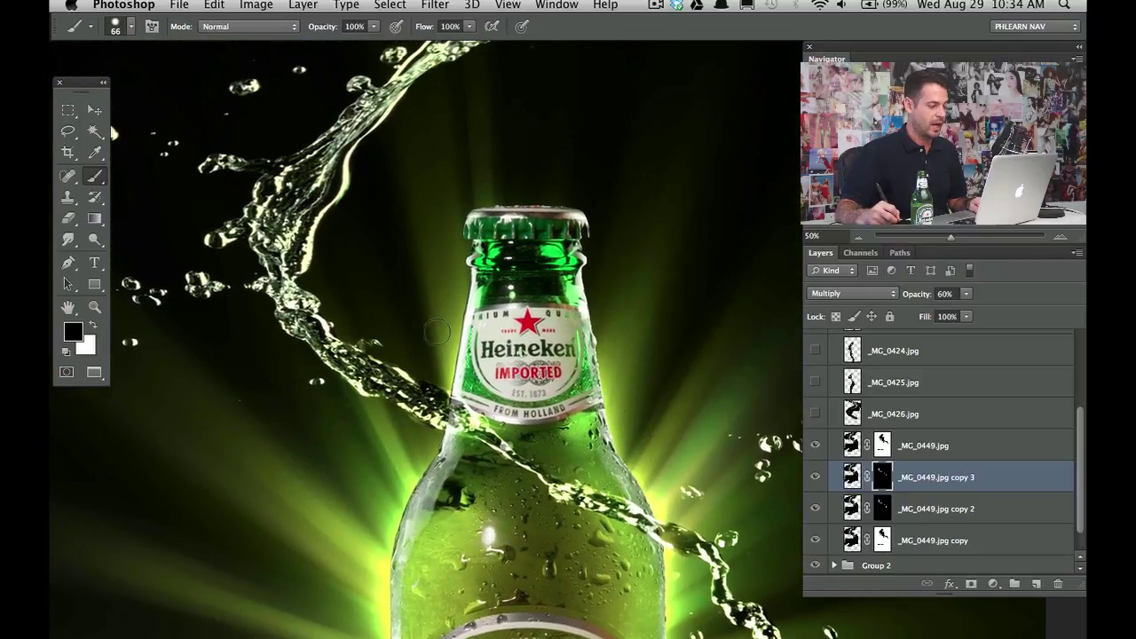
drag(648, 301, 545, 411)
drag(568, 621, 508, 468)
scroll(509, 468, down, 5)
scroll(508, 468, left, 1)
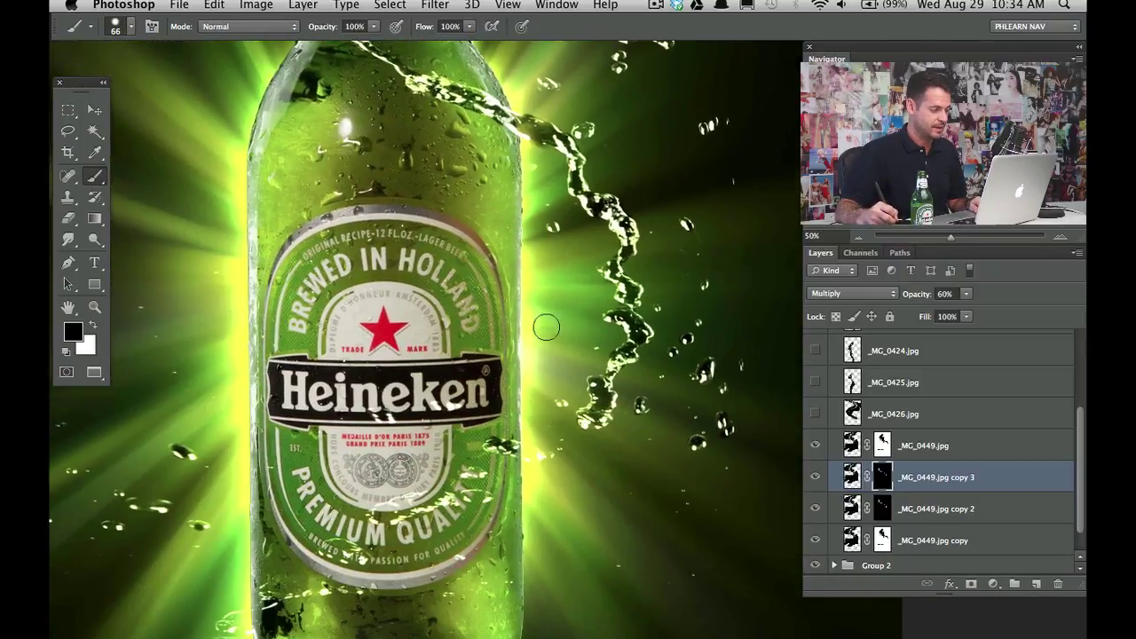
key(super+minus)
key(super+minus)
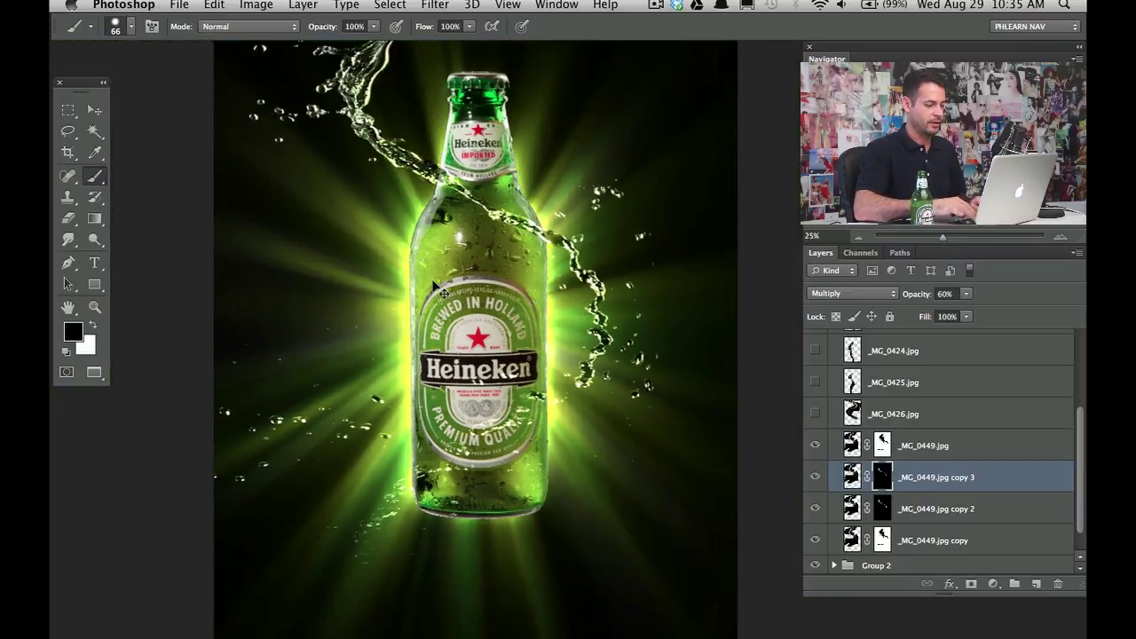
key(super+minus)
scroll(545, 385, right, 3)
scroll(545, 385, up, 2)
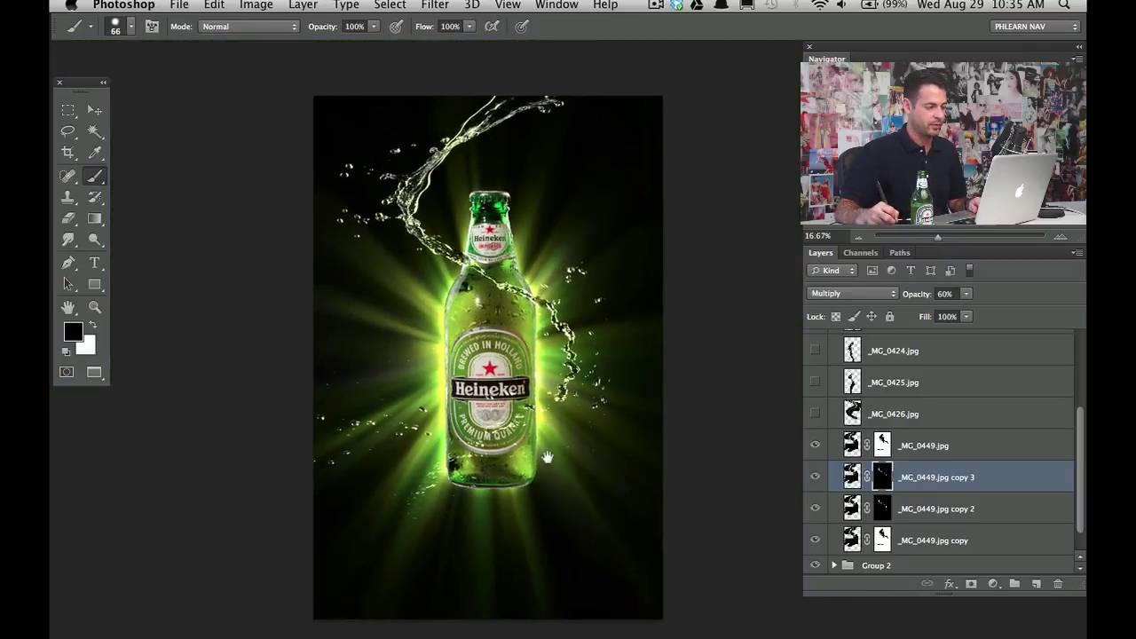
- Group the four _MG_0449.jpg layers and compare the image with and without the group
click(944, 450)
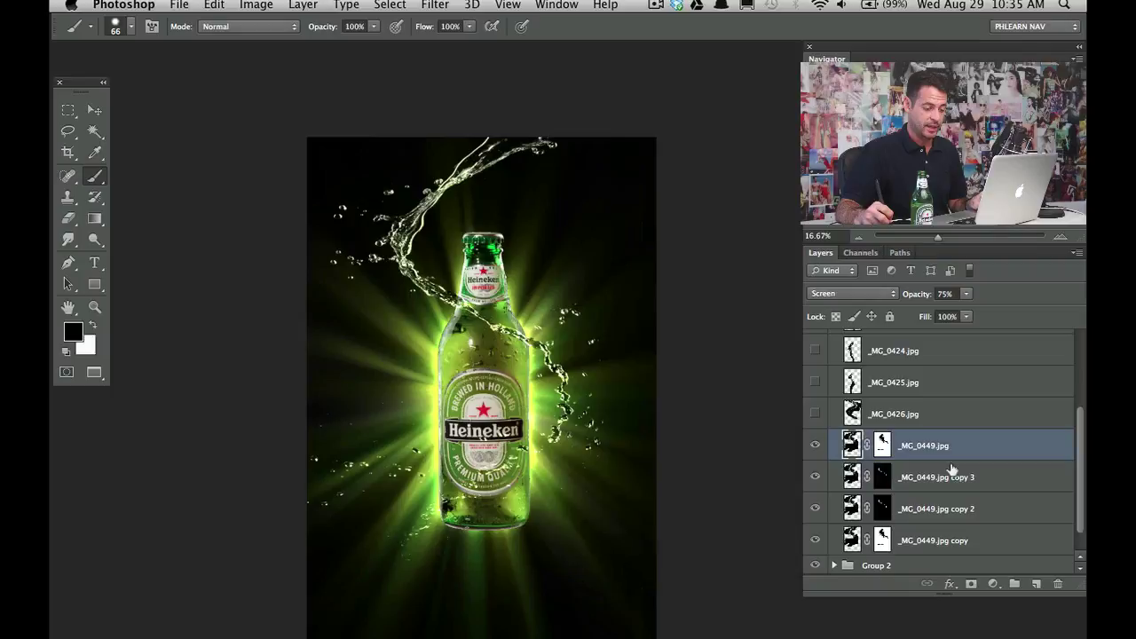
shift+click(944, 540)
key(super+g)
click(816, 514)
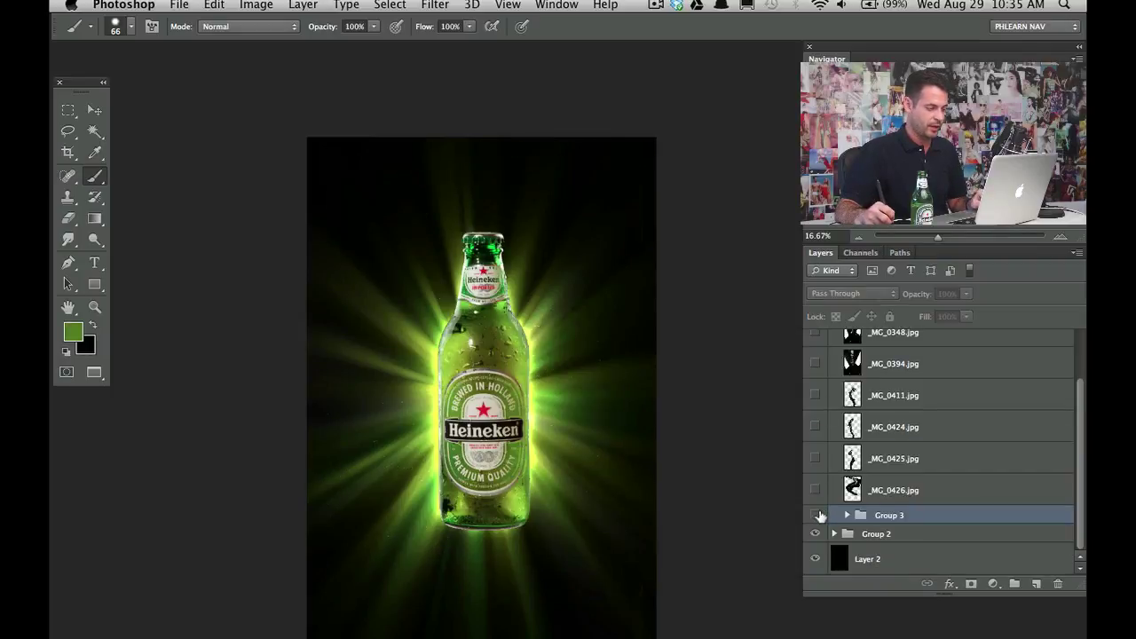
click(816, 515)
click(815, 514)
click(815, 515)
- Show the _MG_0426.jpg splash layer and add a white layer mask to it
click(816, 490)
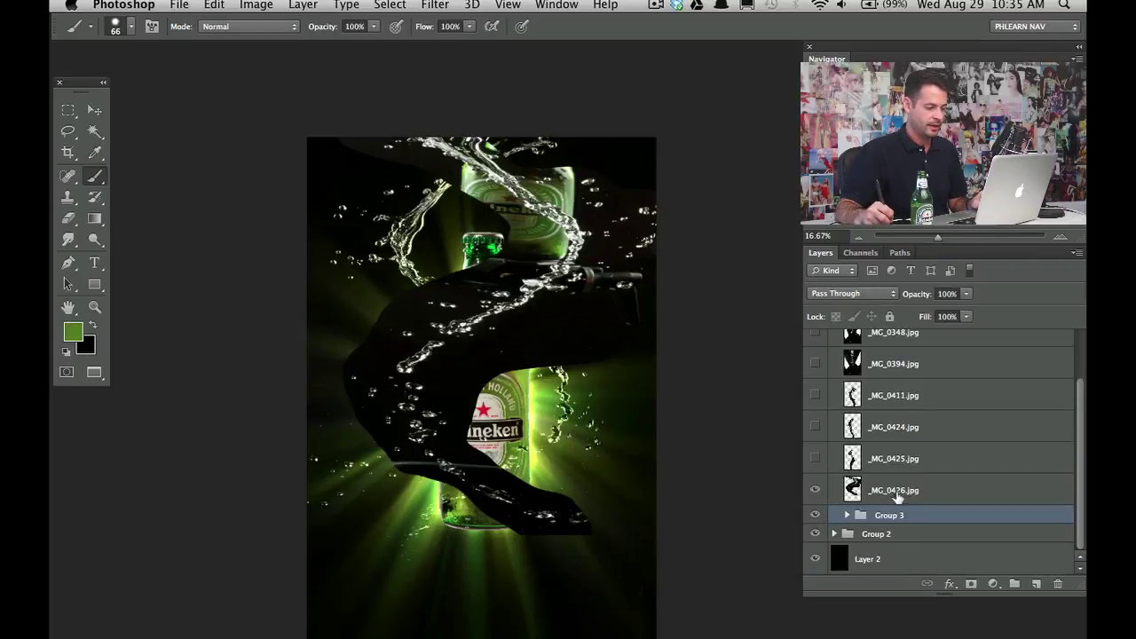
click(907, 495)
key(super+plus)
key(super+plus)
key(super+plus)
key(super+plus)
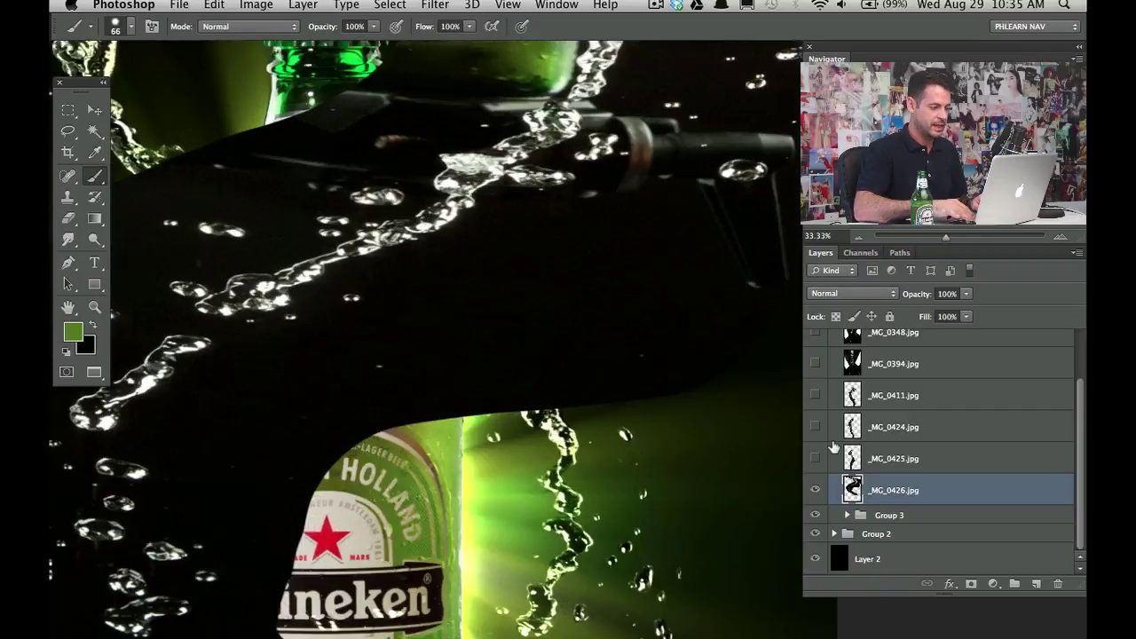
drag(474, 297, 420, 541)
drag(481, 359, 389, 390)
key(super+m)
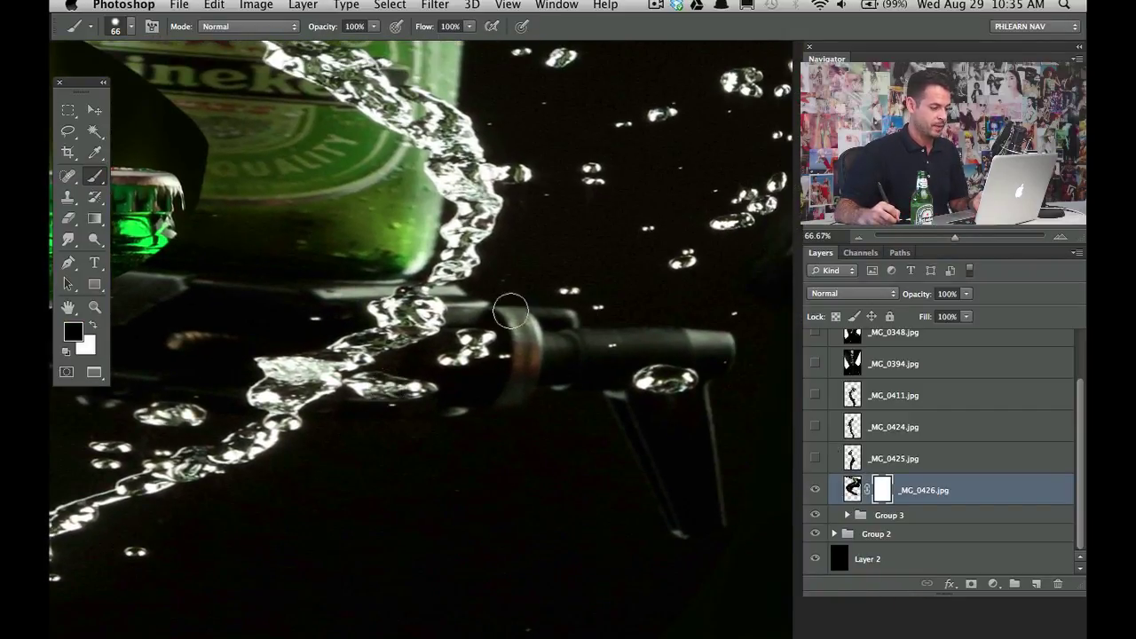
- Mask out the black nozzle beside the _MG_0426.jpg splash and the dark areas covering the bottle's cap and neck
drag(500, 301, 475, 299)
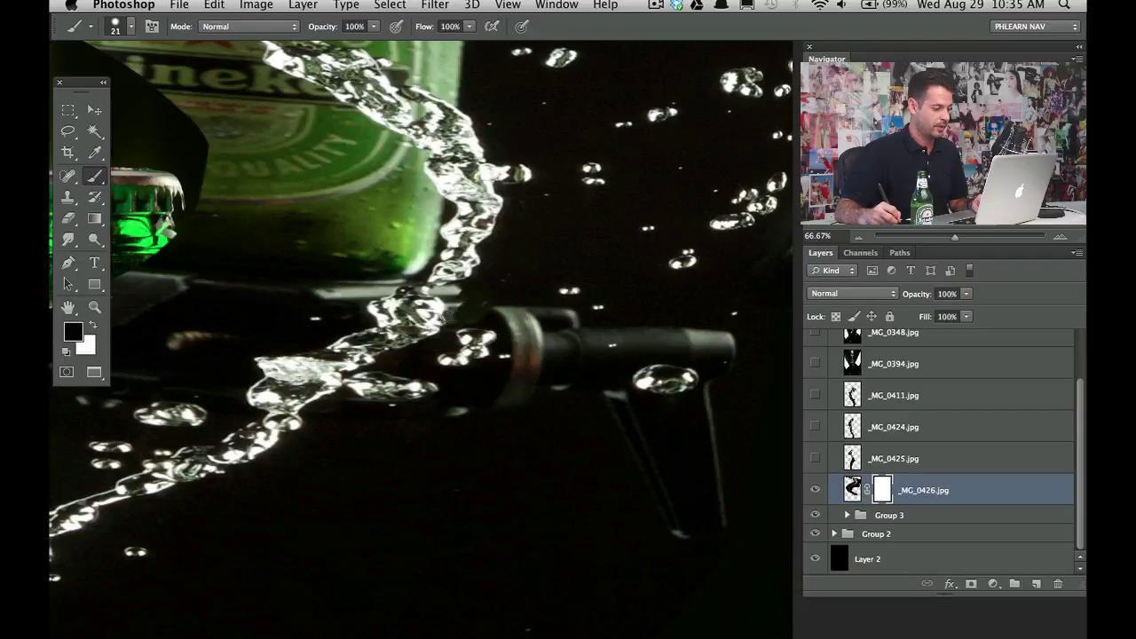
mouse_move(451, 305)
mouse_down()
mouse_move(508, 304)
mouse_move(515, 359)
mouse_move(532, 324)
mouse_move(532, 381)
mouse_move(561, 330)
mouse_move(556, 316)
mouse_move(575, 372)
mouse_move(574, 349)
mouse_move(725, 348)
mouse_move(717, 436)
mouse_move(733, 481)
mouse_move(614, 428)
mouse_up()
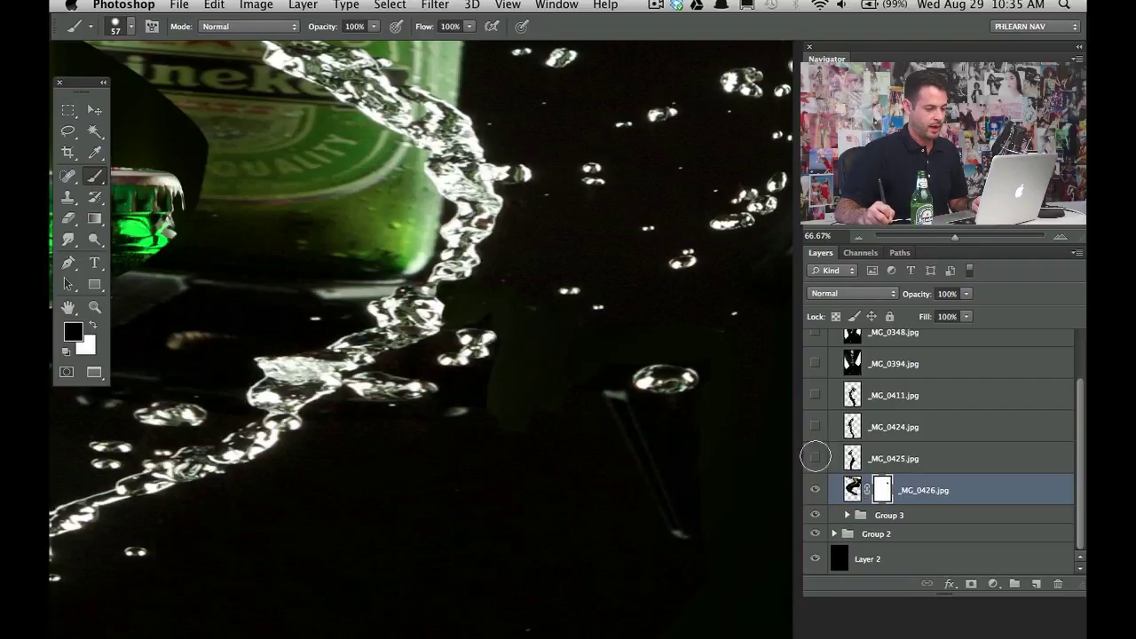
drag(403, 415, 576, 486)
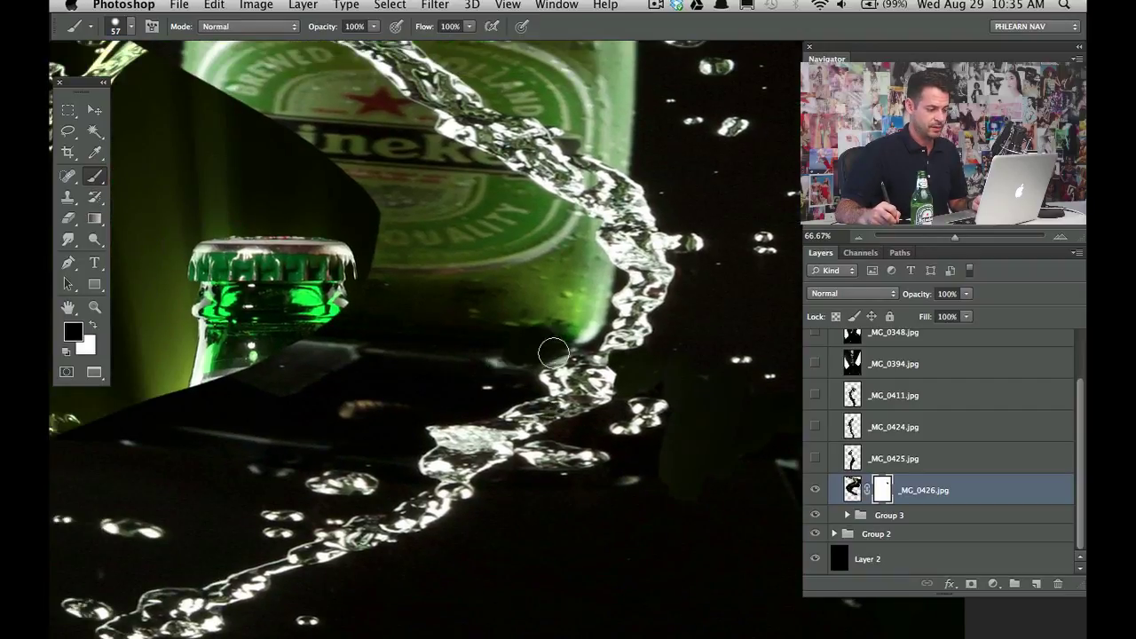
mouse_move(533, 358)
mouse_down()
mouse_move(441, 376)
mouse_move(251, 352)
mouse_up()
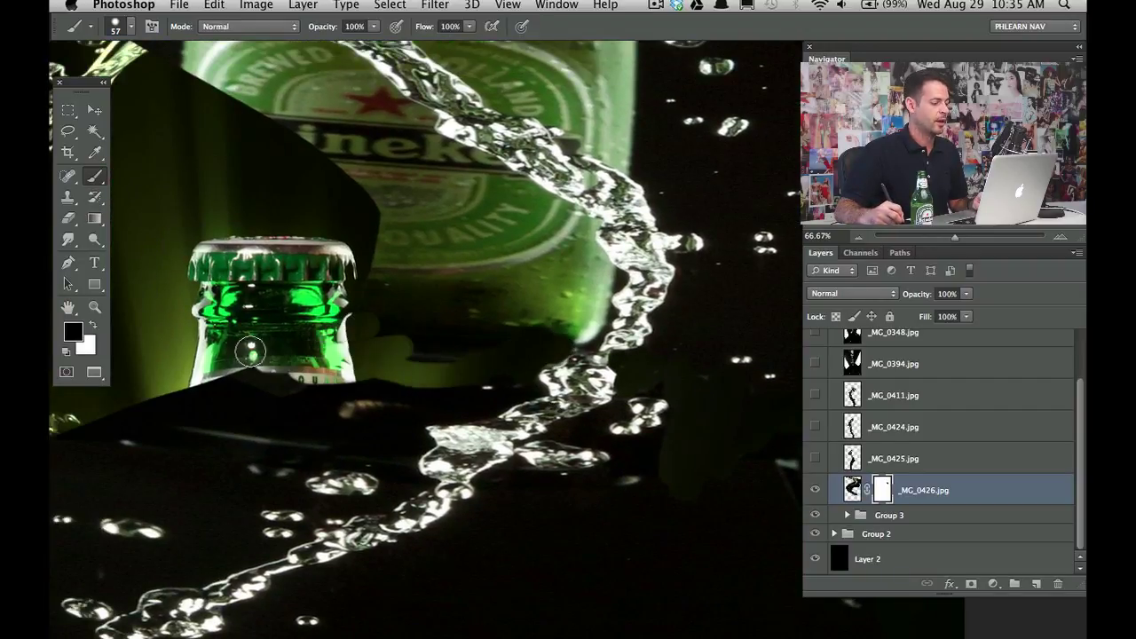
mouse_move(264, 404)
mouse_down()
mouse_move(168, 410)
mouse_move(196, 438)
mouse_move(269, 426)
mouse_move(237, 425)
mouse_move(303, 437)
mouse_move(276, 365)
mouse_move(322, 369)
mouse_move(320, 381)
mouse_move(353, 356)
mouse_move(429, 333)
mouse_move(509, 334)
mouse_move(470, 340)
mouse_move(459, 280)
mouse_move(360, 316)
mouse_up()
- Mask out the second bottle inside the splash loop above the cap, using brushes of 66 to 105 px
mouse_move(404, 208)
mouse_down()
mouse_move(411, 238)
mouse_move(474, 216)
mouse_up()
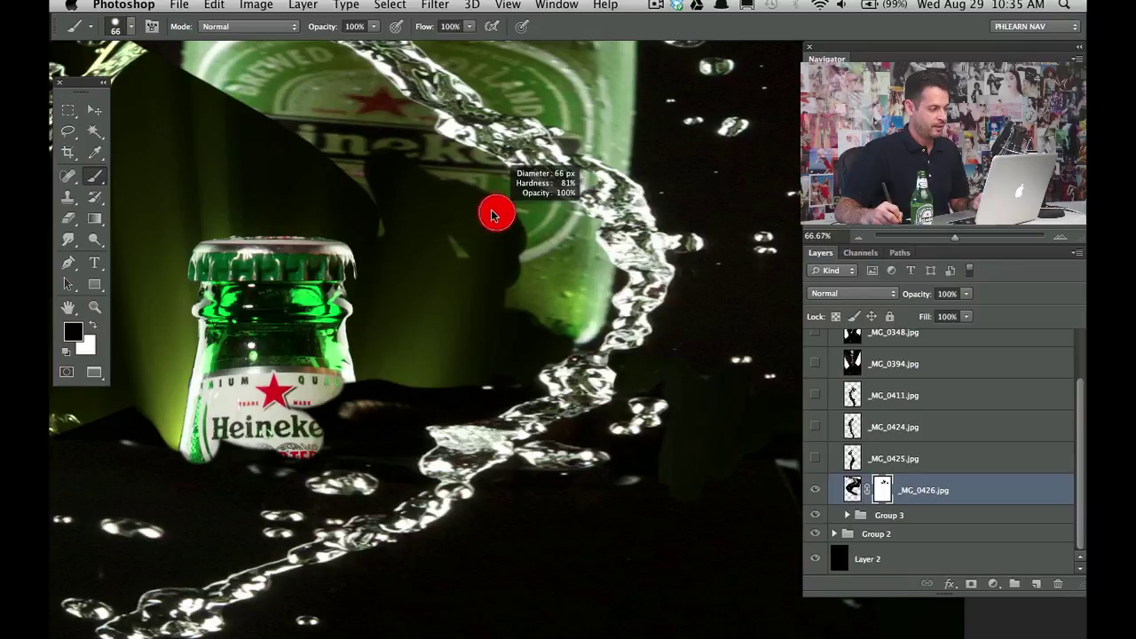
mouse_move(470, 172)
mouse_down()
mouse_move(516, 180)
mouse_move(588, 226)
mouse_move(579, 247)
mouse_move(611, 287)
mouse_move(598, 325)
mouse_move(576, 340)
mouse_move(572, 318)
mouse_move(587, 293)
mouse_move(559, 227)
mouse_move(514, 209)
mouse_move(506, 245)
mouse_move(513, 299)
mouse_move(566, 322)
mouse_move(531, 301)
mouse_move(525, 228)
mouse_move(532, 383)
mouse_move(584, 335)
mouse_move(562, 310)
mouse_move(581, 306)
mouse_move(600, 324)
mouse_move(584, 391)
mouse_move(599, 409)
mouse_move(490, 353)
mouse_move(448, 273)
mouse_move(315, 194)
mouse_move(353, 193)
mouse_move(362, 226)
mouse_move(361, 205)
mouse_move(323, 183)
mouse_move(326, 160)
mouse_move(262, 161)
mouse_move(237, 142)
mouse_move(304, 148)
mouse_move(339, 135)
mouse_up()
scroll(577, 319, up, 5)
scroll(577, 319, left, 5)
mouse_move(339, 131)
mouse_down()
mouse_move(355, 162)
mouse_move(404, 169)
mouse_move(416, 217)
mouse_move(411, 198)
mouse_move(441, 197)
mouse_move(542, 270)
mouse_move(520, 282)
mouse_move(571, 307)
mouse_up()
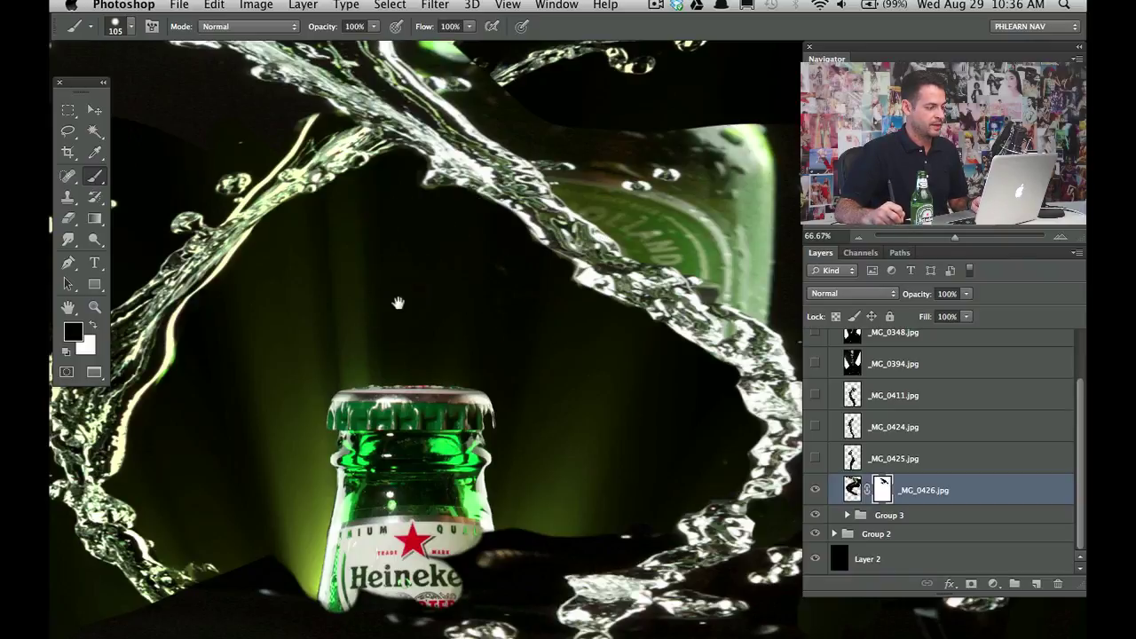
- Paint black on the _MG_0426.jpg mask over the second bottle's upper edge outside the splash
scroll(472, 270, right, 10)
scroll(472, 271, up, 5)
mouse_move(472, 271)
mouse_down()
mouse_move(426, 238)
mouse_move(420, 208)
mouse_move(354, 188)
mouse_move(258, 120)
mouse_move(275, 159)
mouse_move(321, 192)
mouse_move(250, 191)
mouse_move(256, 205)
mouse_move(247, 192)
mouse_move(293, 217)
mouse_up()
key(x)
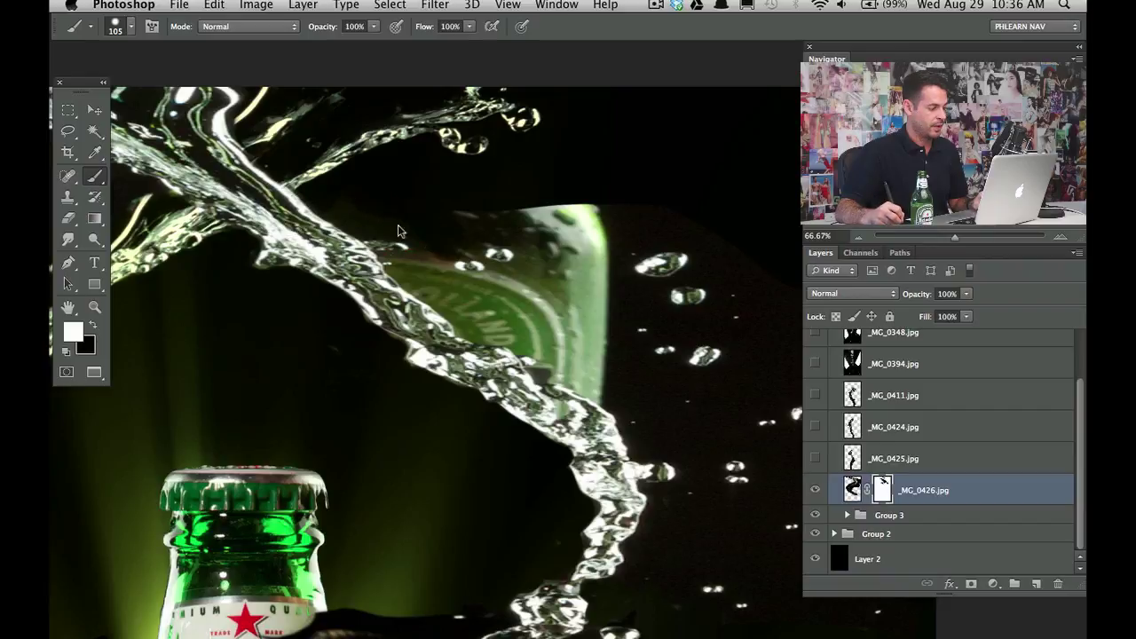
drag(400, 226, 381, 226)
key(x)
mouse_move(494, 210)
mouse_down()
mouse_move(577, 222)
mouse_move(590, 315)
mouse_up()
mouse_move(533, 240)
mouse_down()
mouse_move(554, 297)
mouse_move(500, 274)
mouse_move(519, 277)
mouse_up()
- Restore the small droplets beside the splash by painting white on the mask with a 42 px brush
key(x)
mouse_move(472, 248)
mouse_down()
mouse_move(458, 248)
mouse_move(470, 258)
mouse_up()
key(x)
key(x)
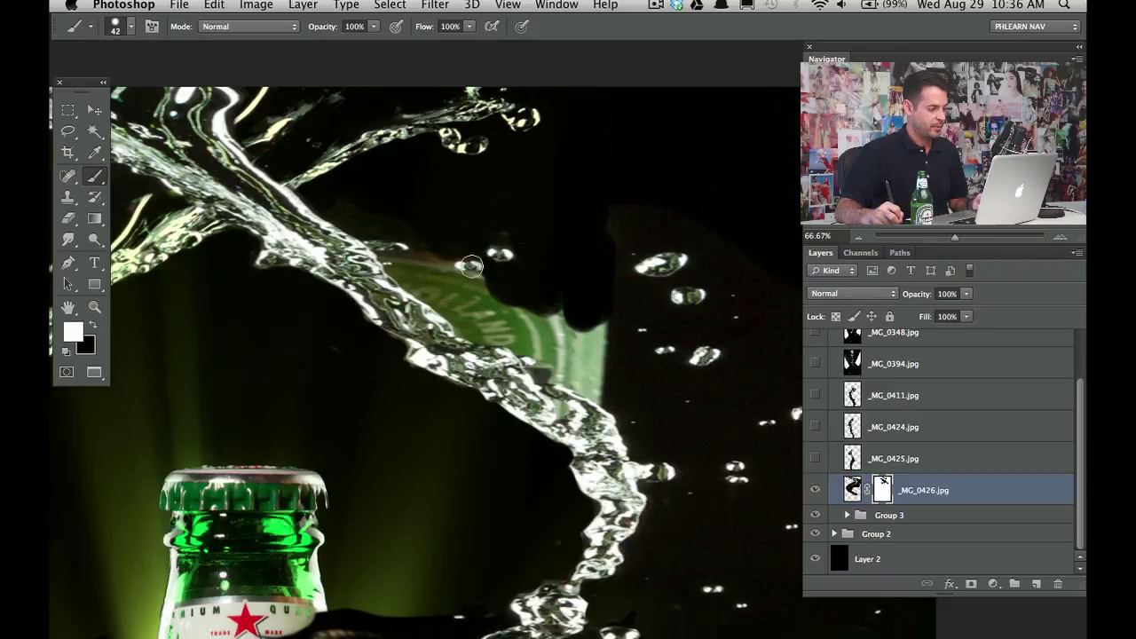
key(x)
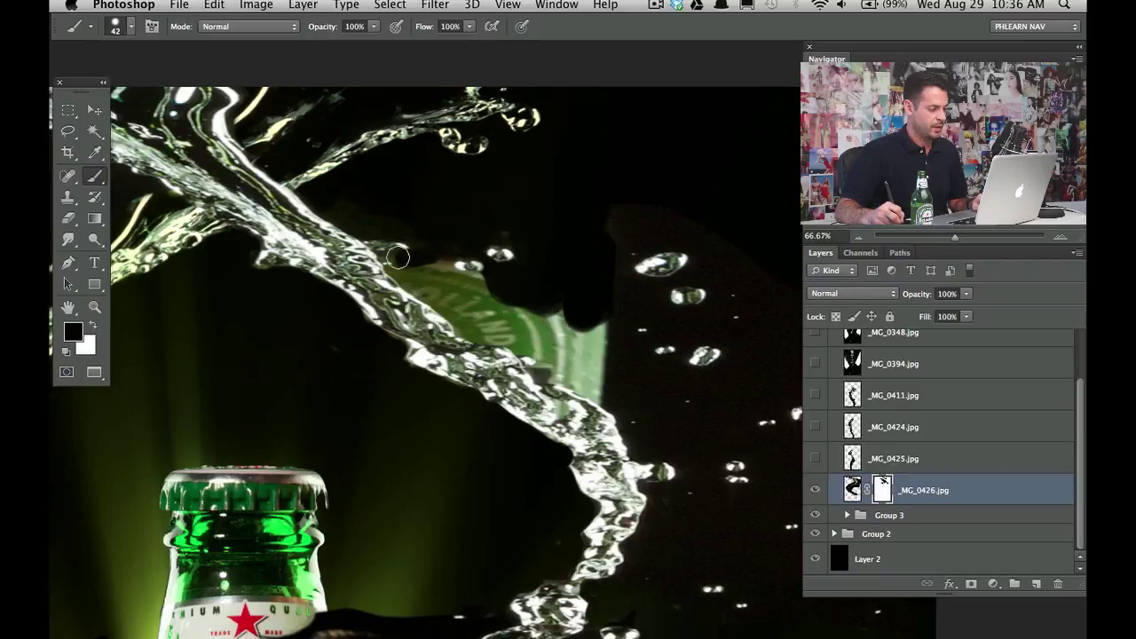
- Mask out the remaining green label and glass along the splash's outer edge with 42 and 60 px brushes
drag(418, 287, 476, 338)
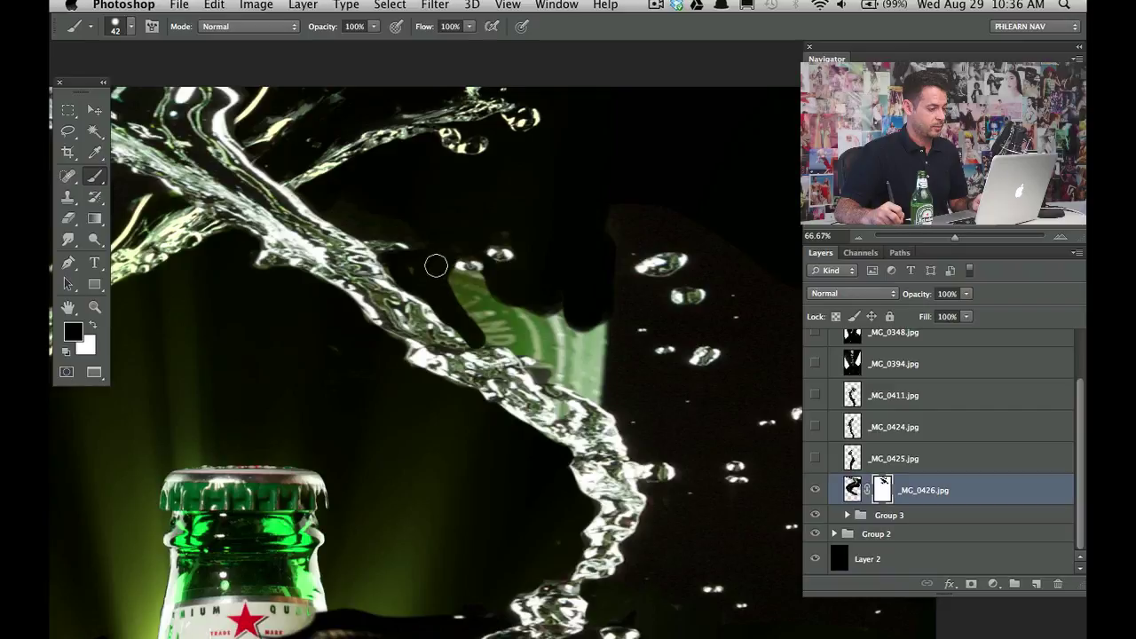
mouse_move(436, 266)
mouse_down()
mouse_move(489, 285)
mouse_move(445, 275)
mouse_move(478, 282)
mouse_move(465, 288)
mouse_move(487, 339)
mouse_move(522, 343)
mouse_move(537, 368)
mouse_move(607, 398)
mouse_move(593, 362)
mouse_up()
ctrl+alt+drag(591, 367, 601, 369)
mouse_move(591, 368)
mouse_down()
mouse_move(573, 319)
mouse_move(580, 365)
mouse_move(548, 335)
mouse_move(560, 342)
mouse_move(507, 323)
mouse_up()
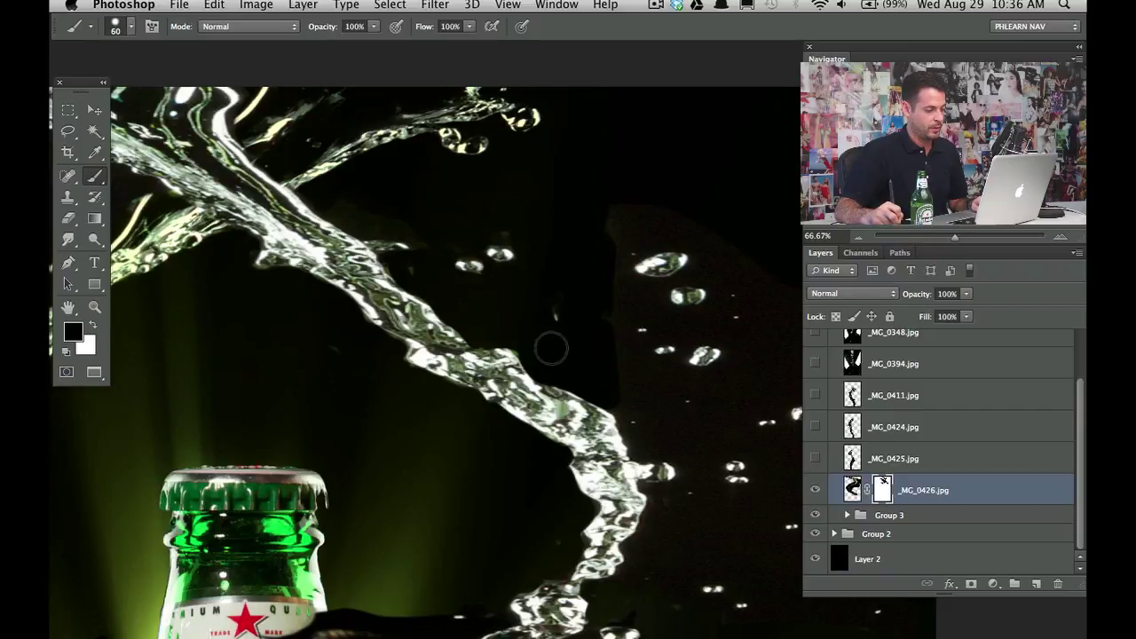
- Mask out the pale horizontal rim crossing the lower part of the _MG_0426.jpg splash
drag(583, 391, 346, 164)
drag(311, 532, 411, 254)
drag(310, 365, 621, 279)
drag(325, 345, 476, 134)
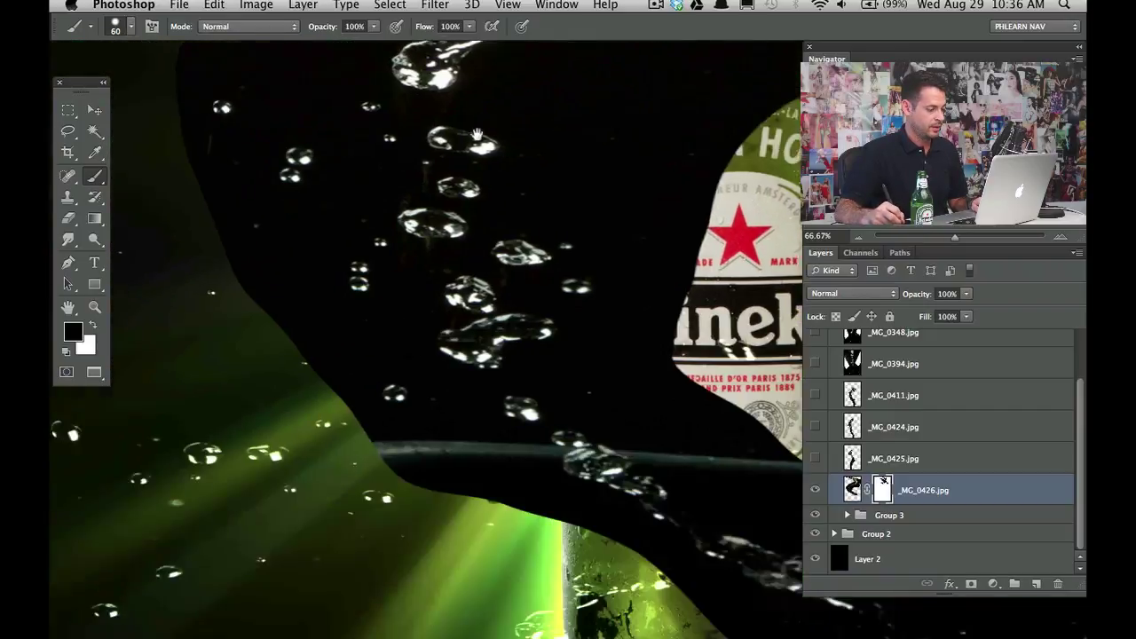
mouse_move(613, 435)
mouse_down()
mouse_move(554, 284)
mouse_move(246, 275)
mouse_move(257, 303)
mouse_up()
click(376, 287)
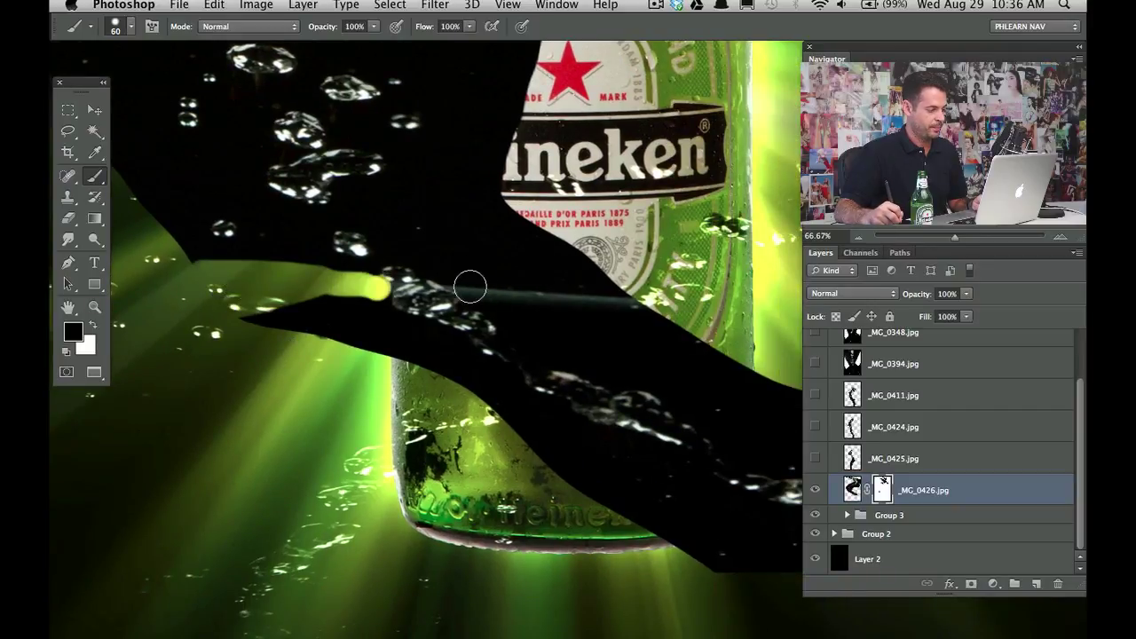
mouse_move(470, 285)
mouse_down()
mouse_move(503, 296)
mouse_move(657, 293)
mouse_move(542, 268)
mouse_up()
- Set the _MG_0426.jpg layer to Screen and compare the whole image with and without it
click(863, 293)
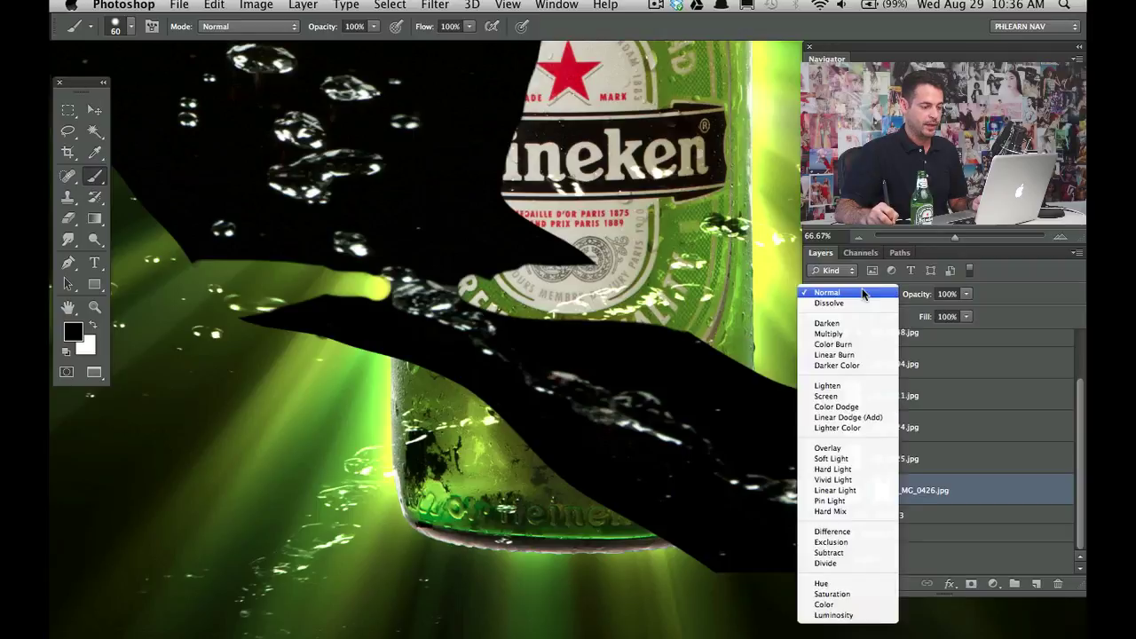
click(852, 395)
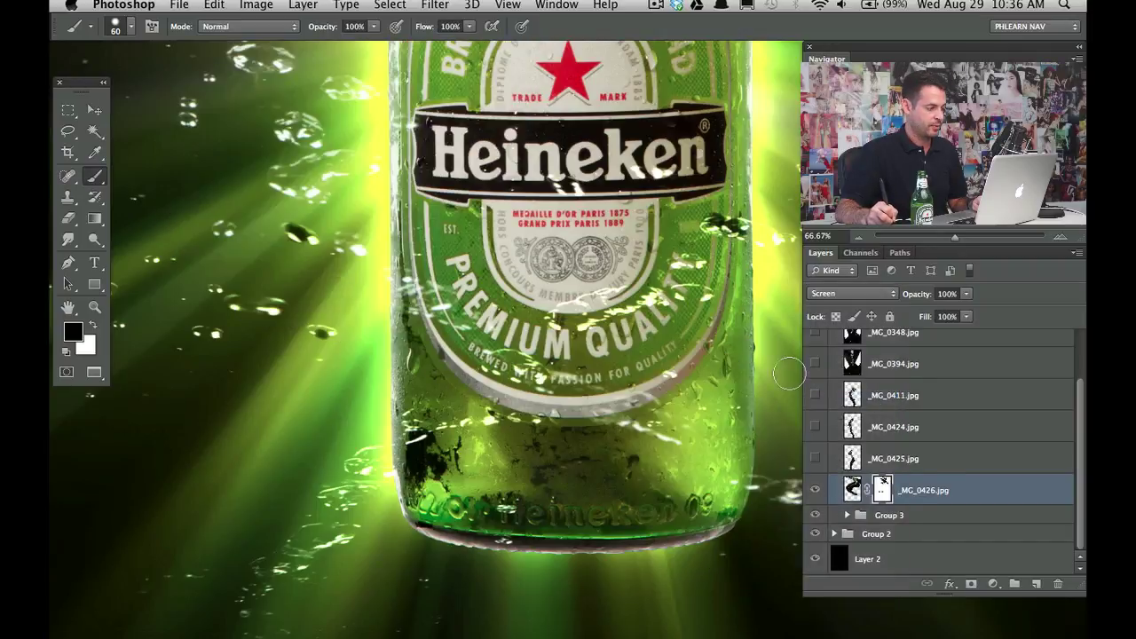
key(super+minus)
key(super+minus)
key(super+minus)
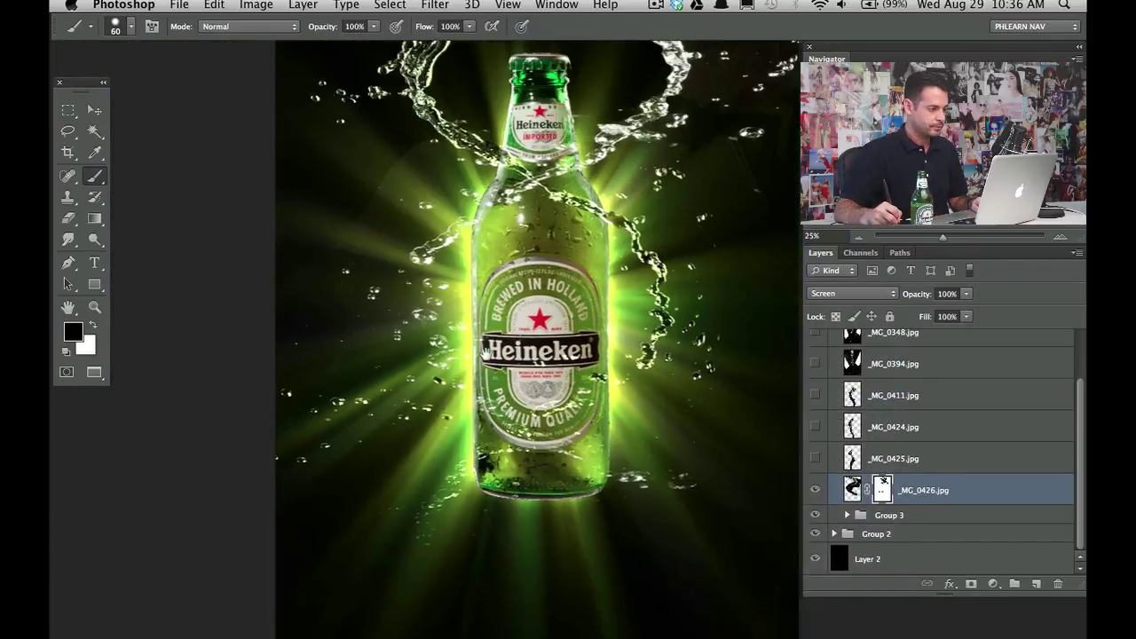
scroll(699, 415, up, 3)
click(815, 489)
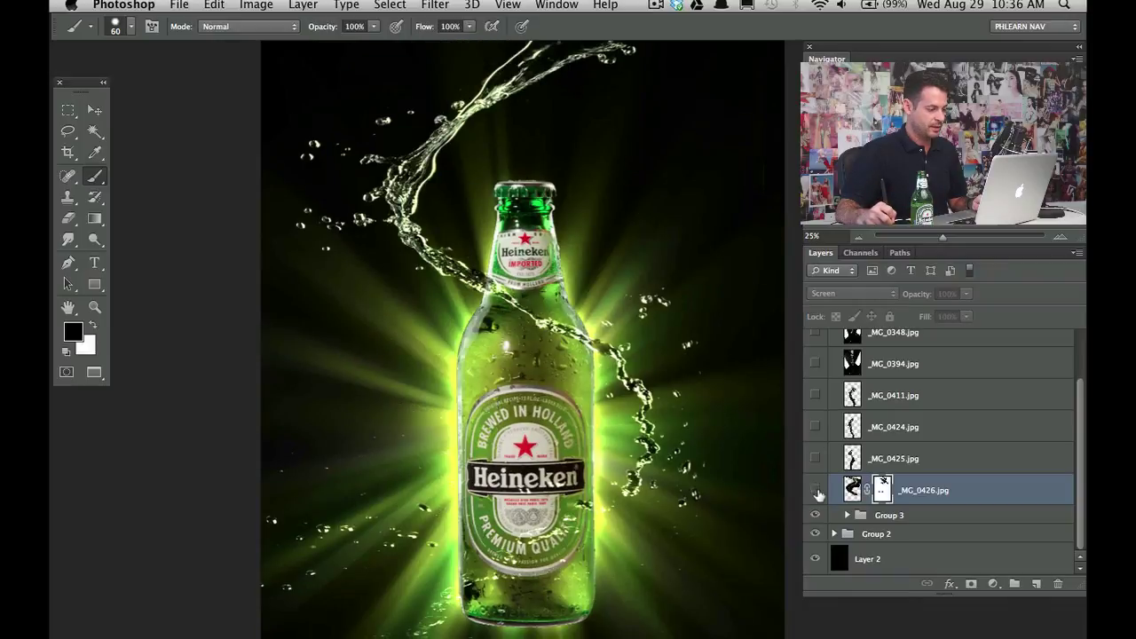
click(816, 489)
click(815, 489)
click(816, 489)
- Apply Levels to the _MG_0426.jpg image, darkening the midtones and brightening the highlights
scroll(718, 456, up, 2)
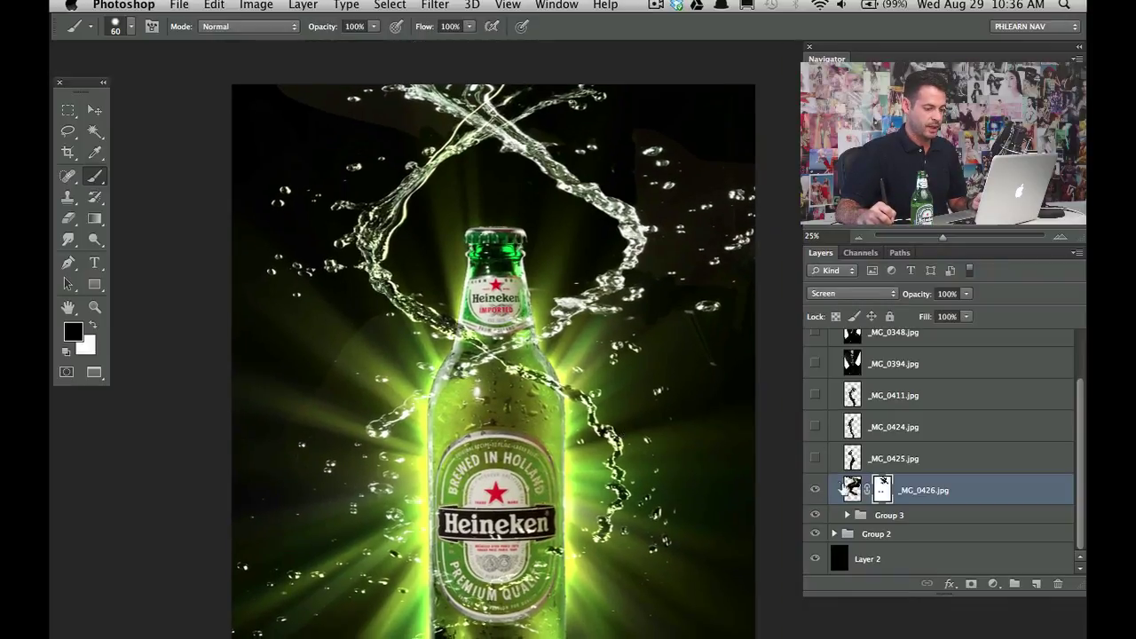
click(851, 488)
key(super+l)
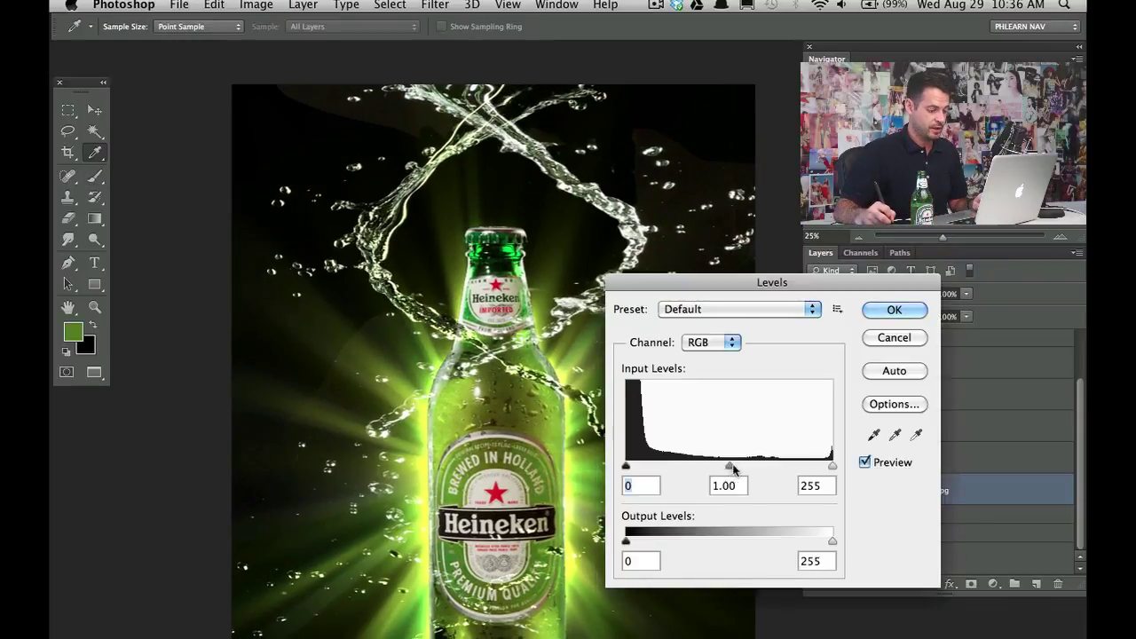
drag(733, 470, 753, 470)
drag(832, 467, 817, 471)
click(892, 309)
key(b)
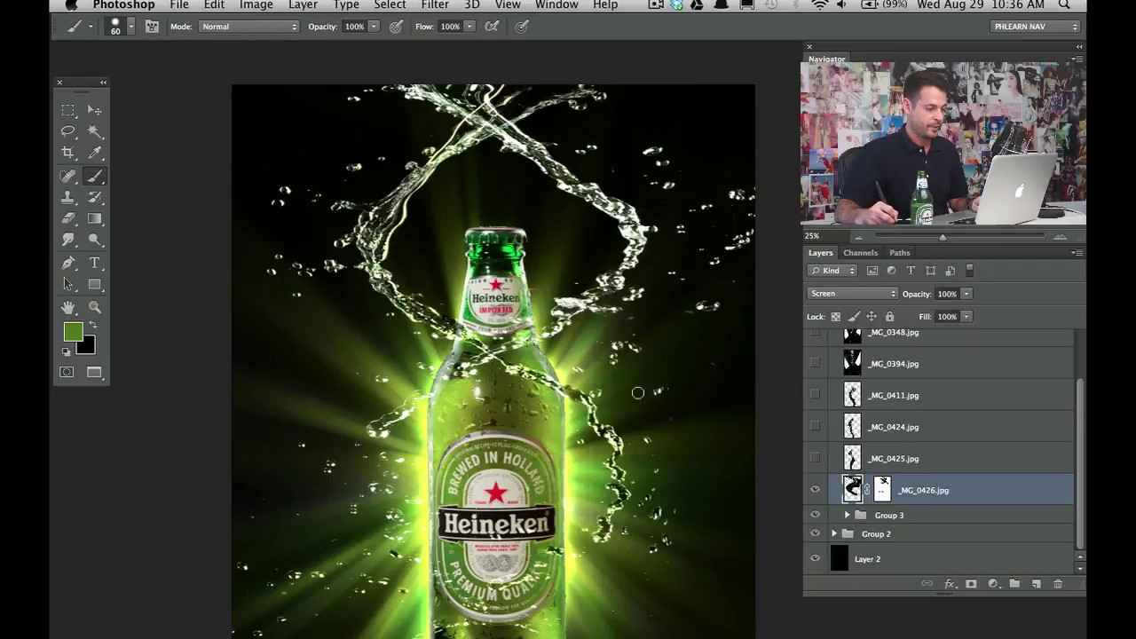
- Duplicate the _MG_0426.jpg layer, set the copy to Color Dodge and lower its opacity to 86%
mouse_move(675, 223)
mouse_down()
mouse_move(672, 43)
mouse_move(669, 209)
mouse_up()
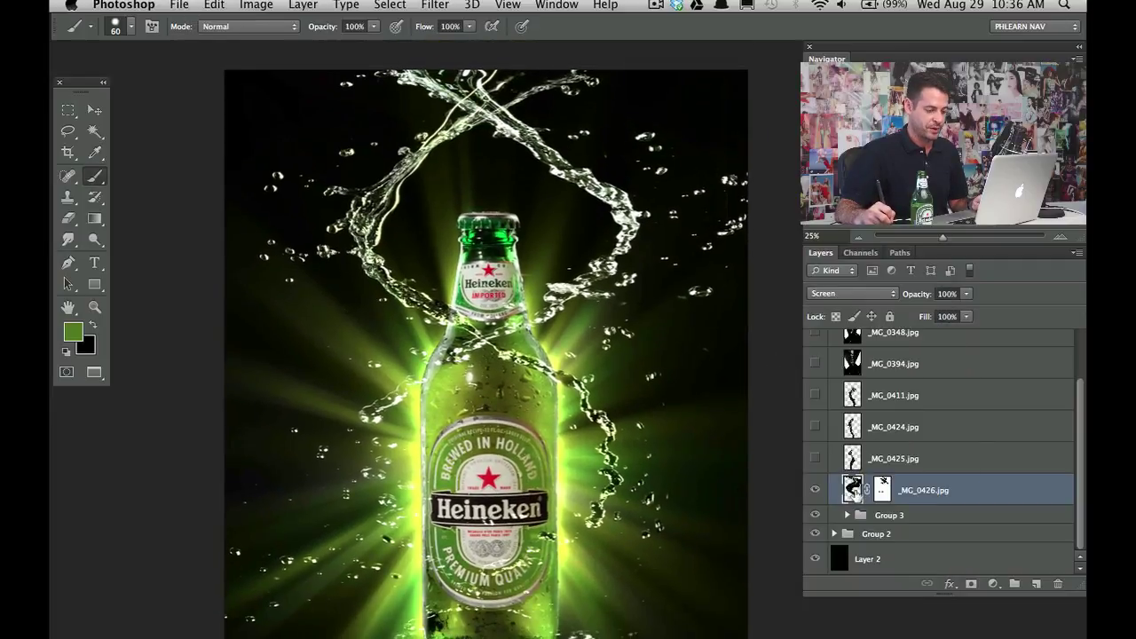
key(super+j)
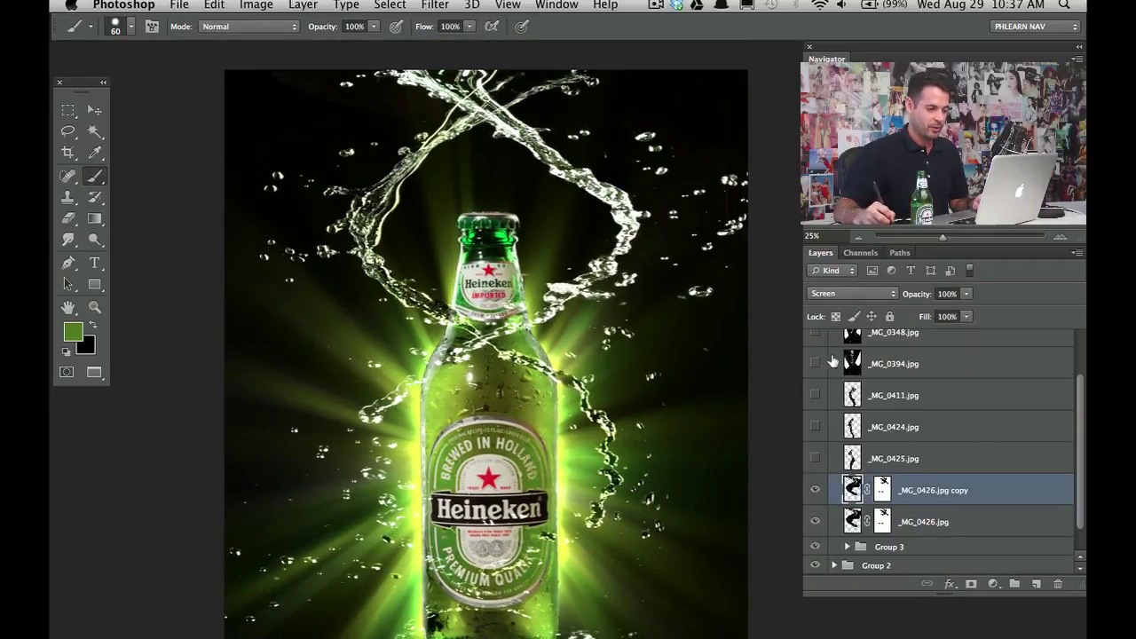
click(852, 294)
click(852, 302)
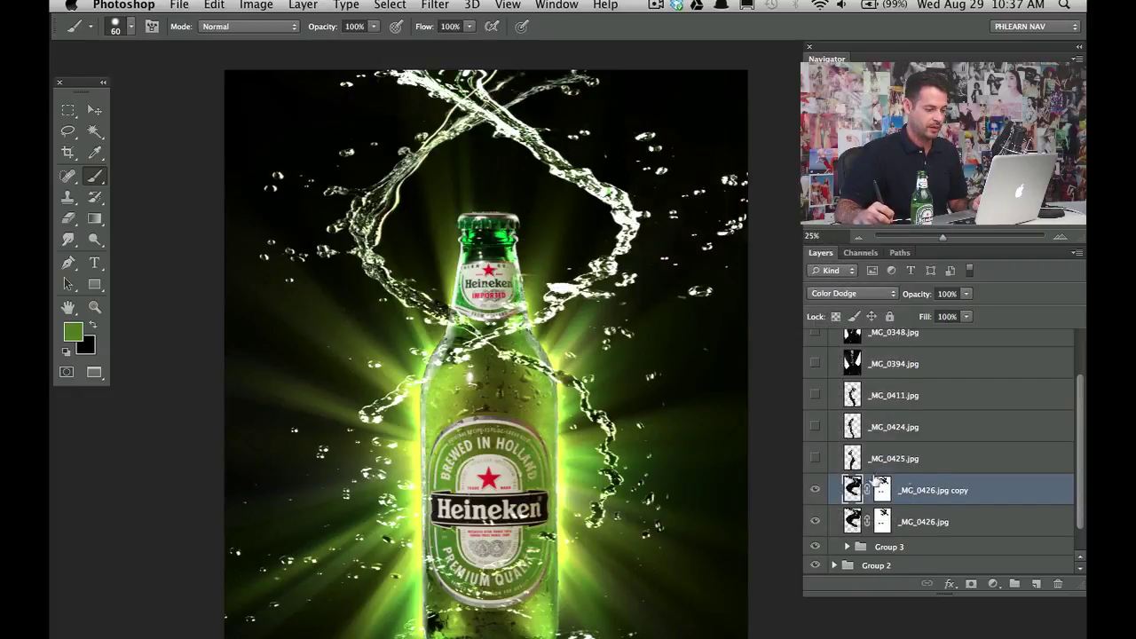
drag(912, 297, 905, 303)
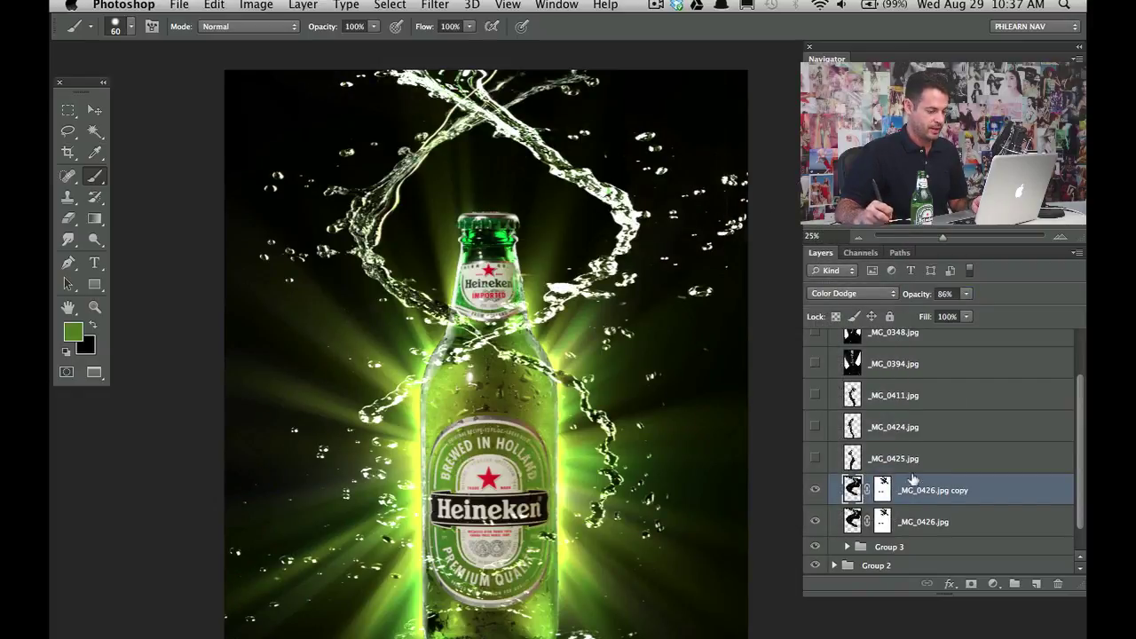
- Duplicate the Color Dodge copy, set the new layer to Color Burn and fill its mask with black
key(super+j)
click(850, 297)
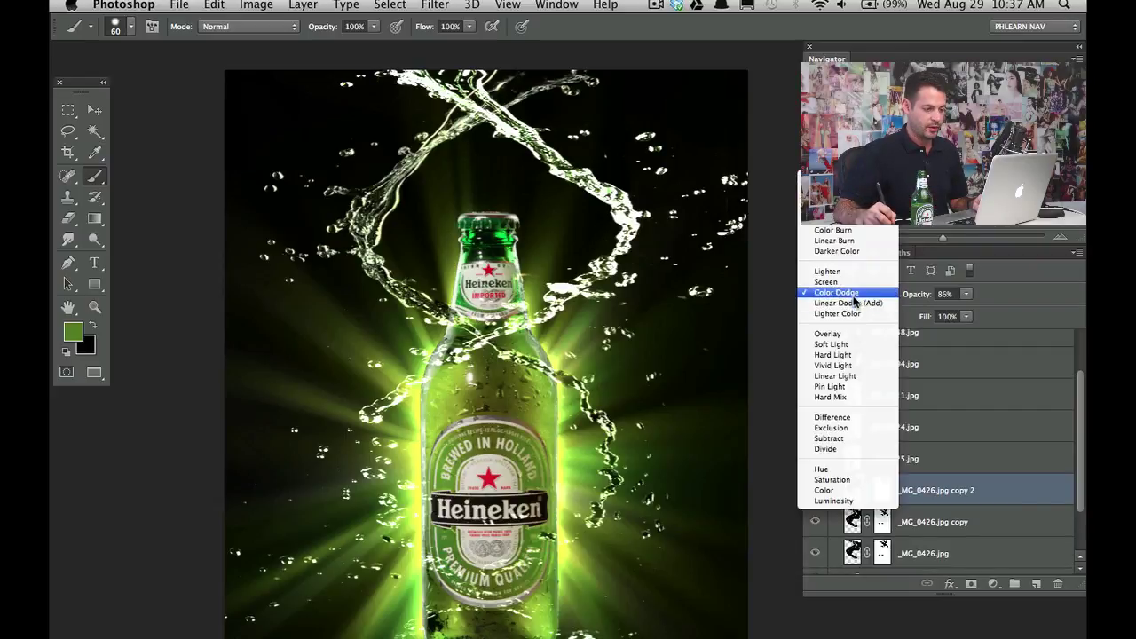
click(843, 231)
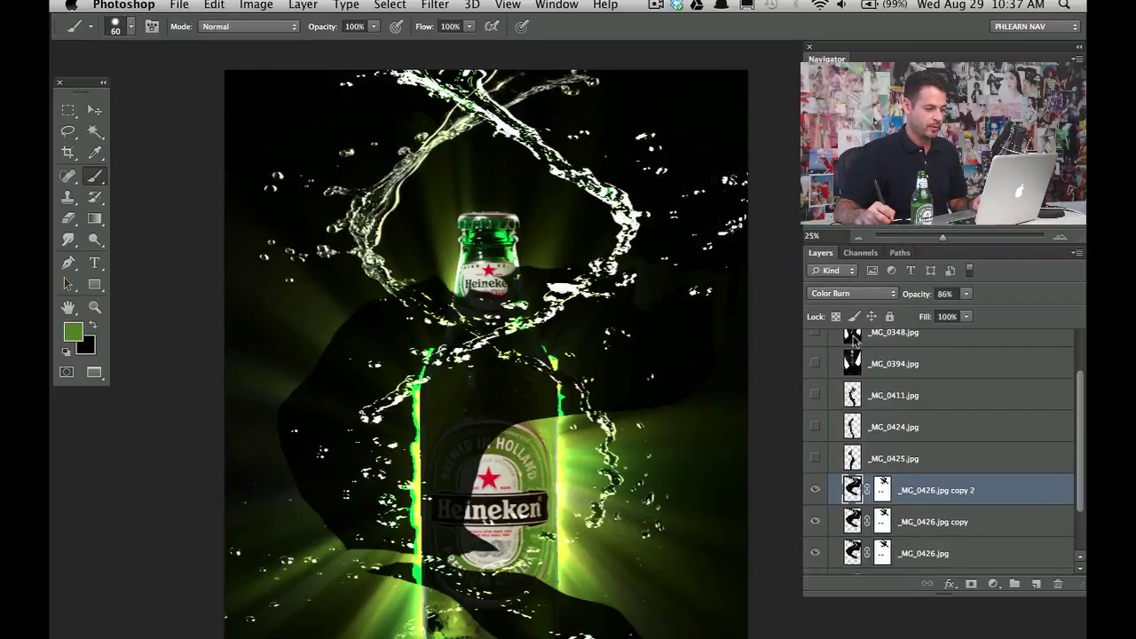
click(882, 494)
key(alt+BackSpace)
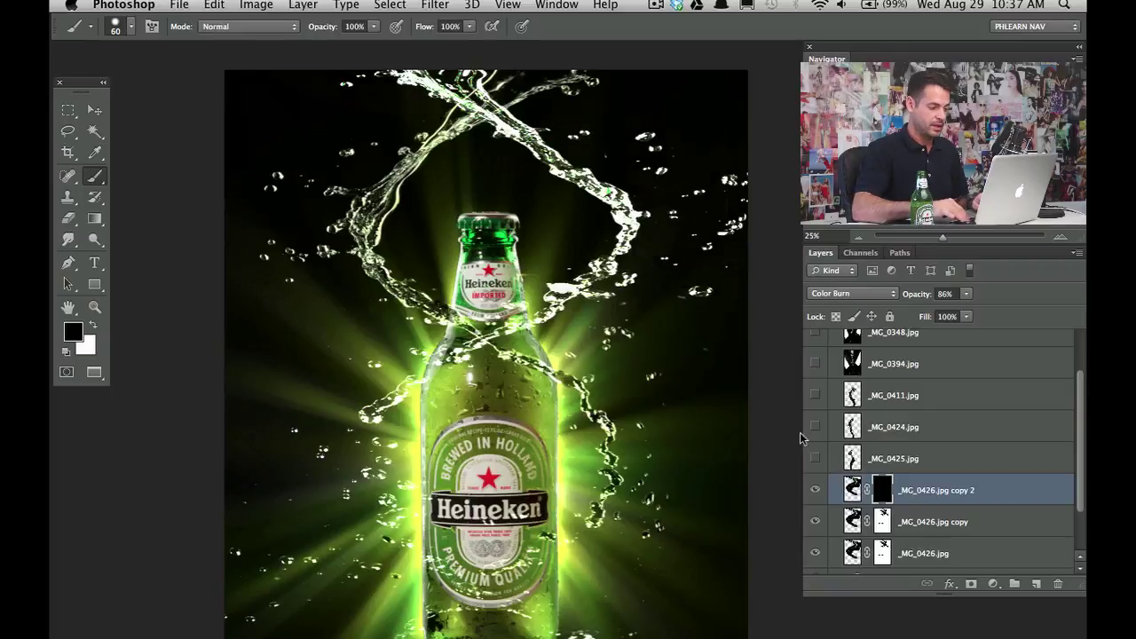
- Paint white on the Color Burn layer's mask along the splash beside the neck, around the loop and at the upper crossing
key(super+equal)
key(super+equal)
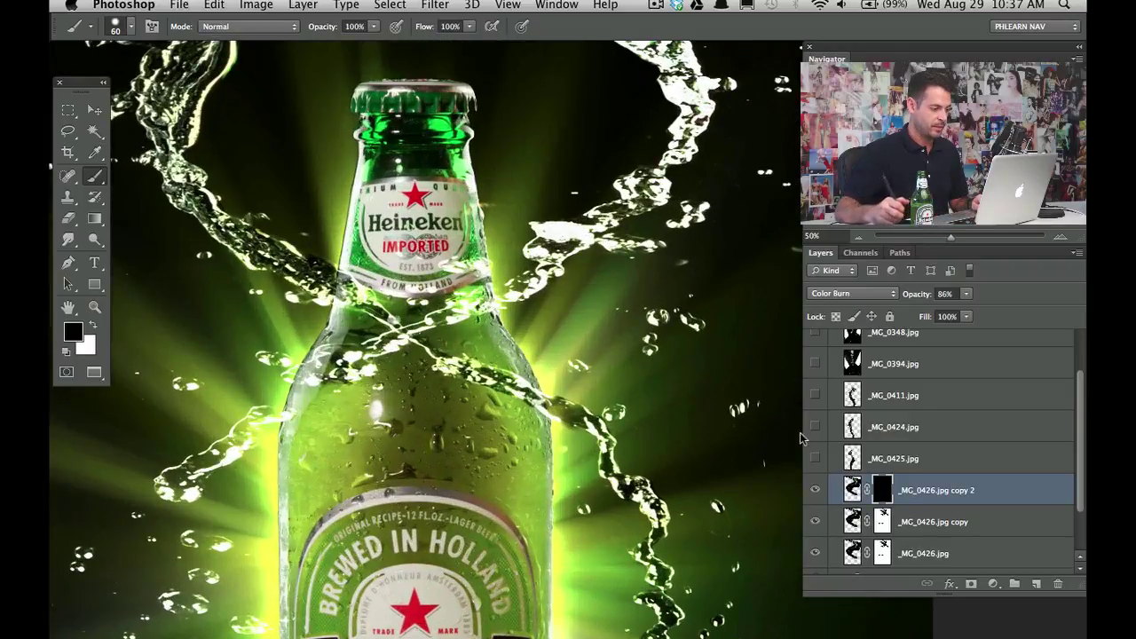
key(x)
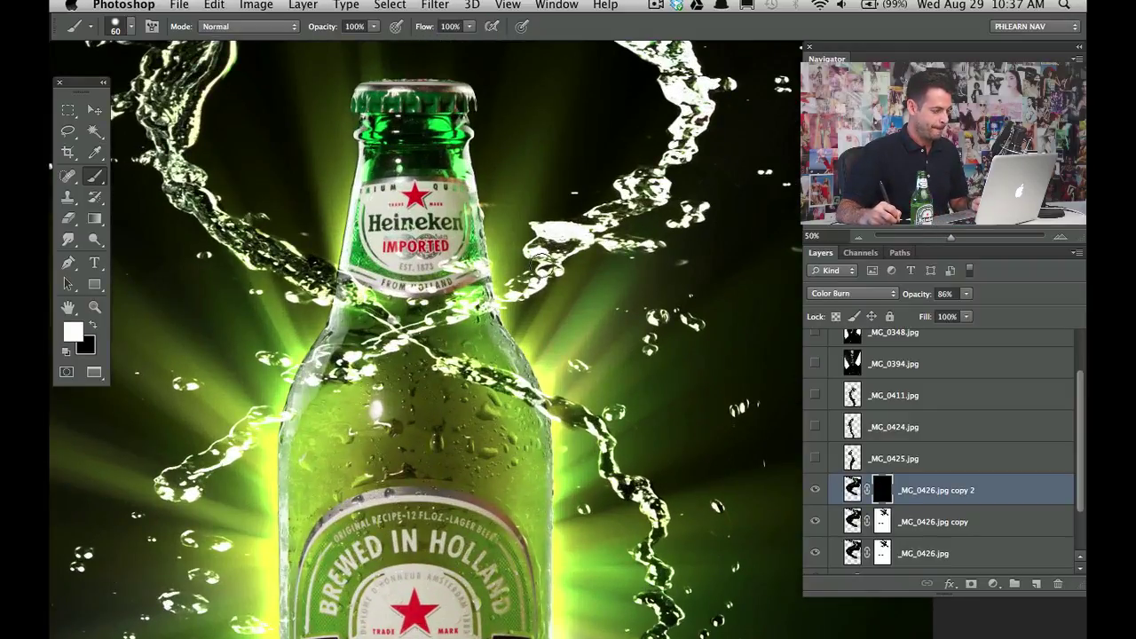
mouse_move(566, 239)
mouse_down()
mouse_move(524, 284)
mouse_move(497, 289)
mouse_up()
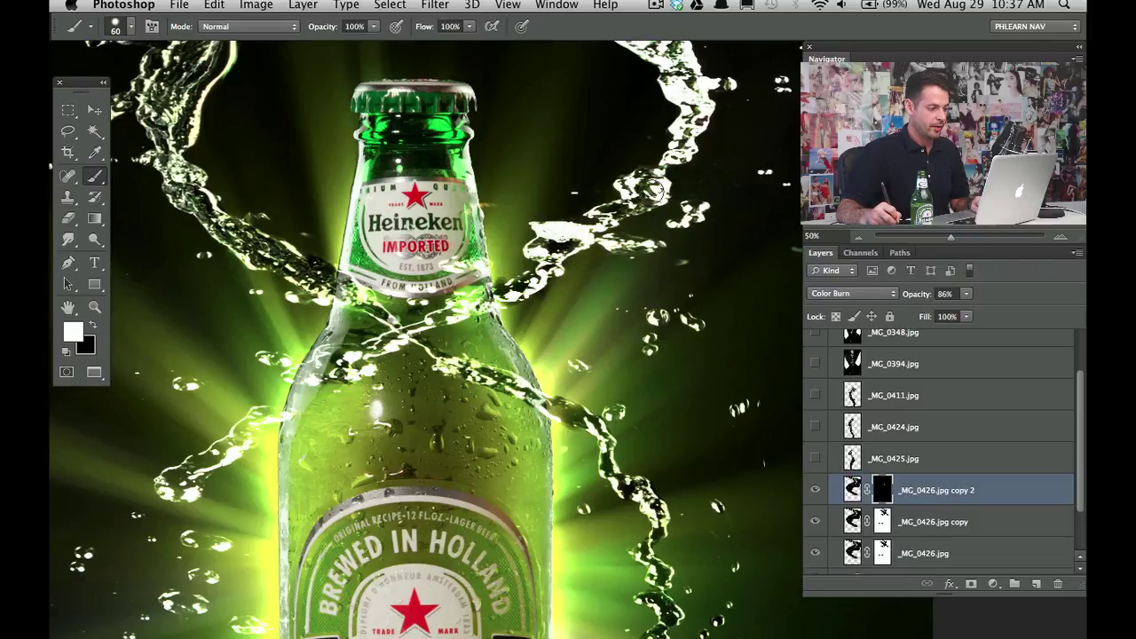
mouse_move(655, 188)
mouse_down()
mouse_move(643, 190)
mouse_move(637, 272)
mouse_up()
mouse_move(641, 257)
mouse_down()
mouse_move(659, 203)
mouse_move(627, 159)
mouse_up()
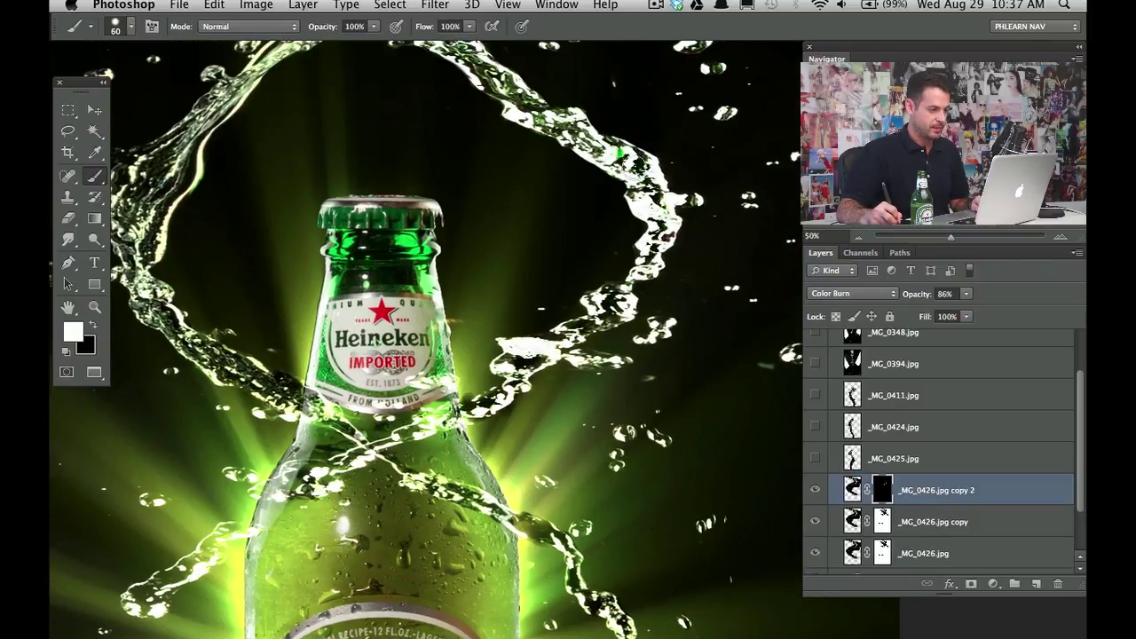
scroll(533, 133, up, 5)
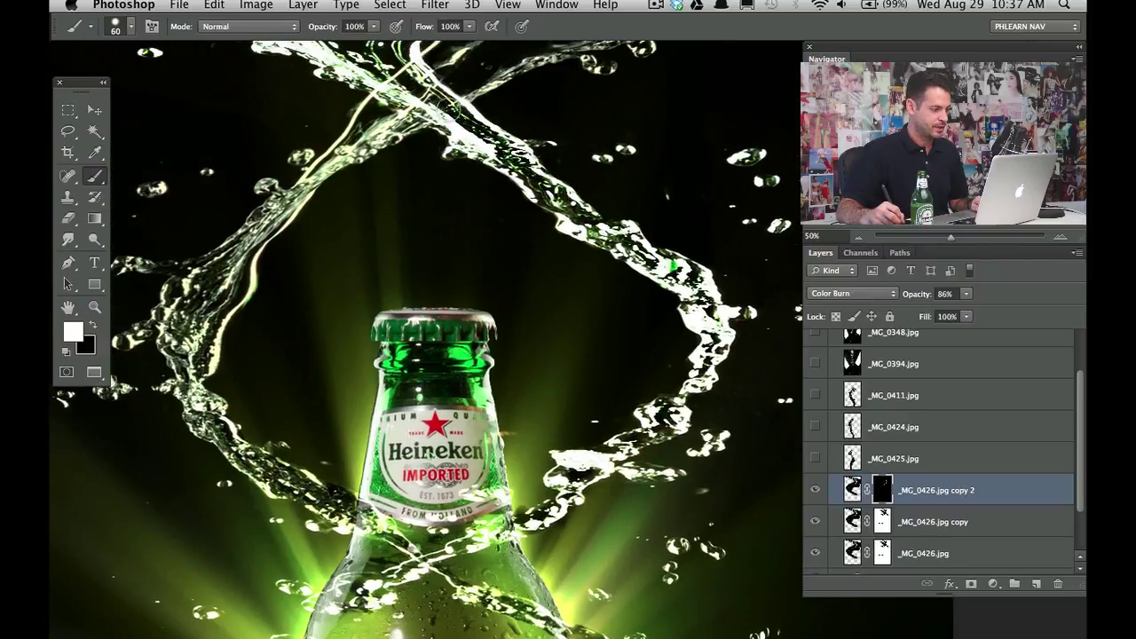
drag(448, 106, 398, 71)
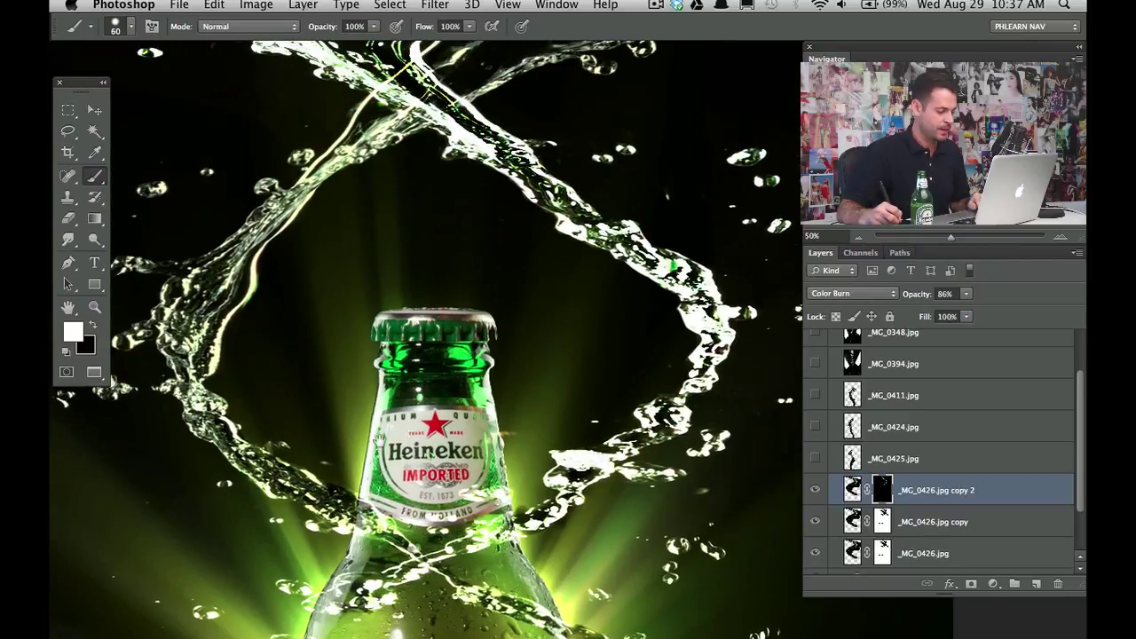
drag(379, 439, 422, 131)
drag(523, 228, 513, 228)
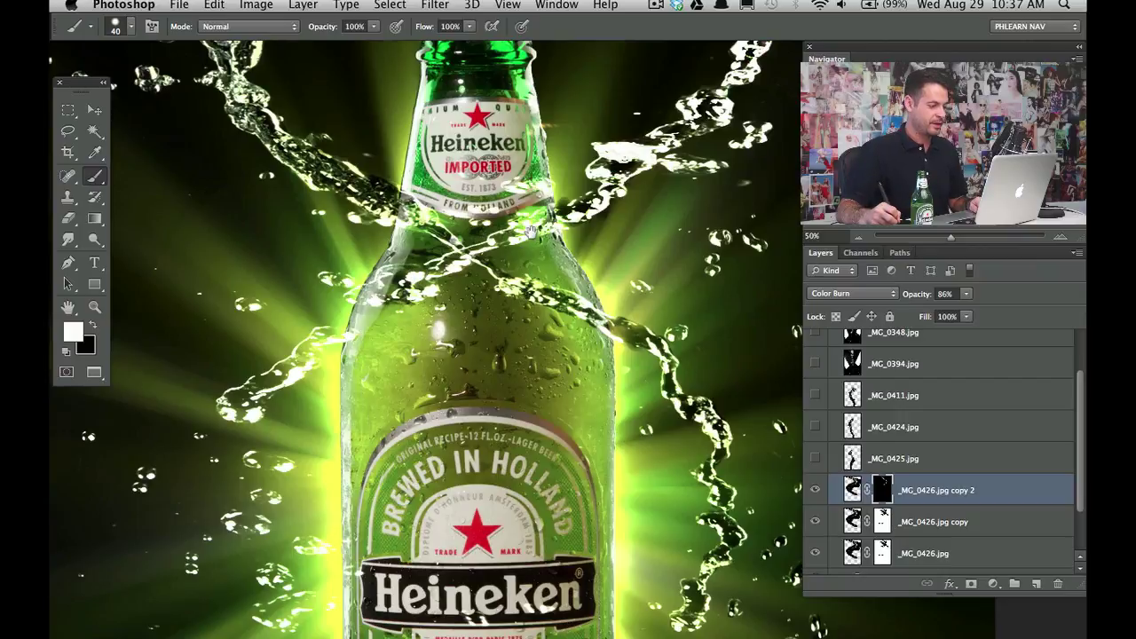
scroll(530, 230, up, 5)
key(x)
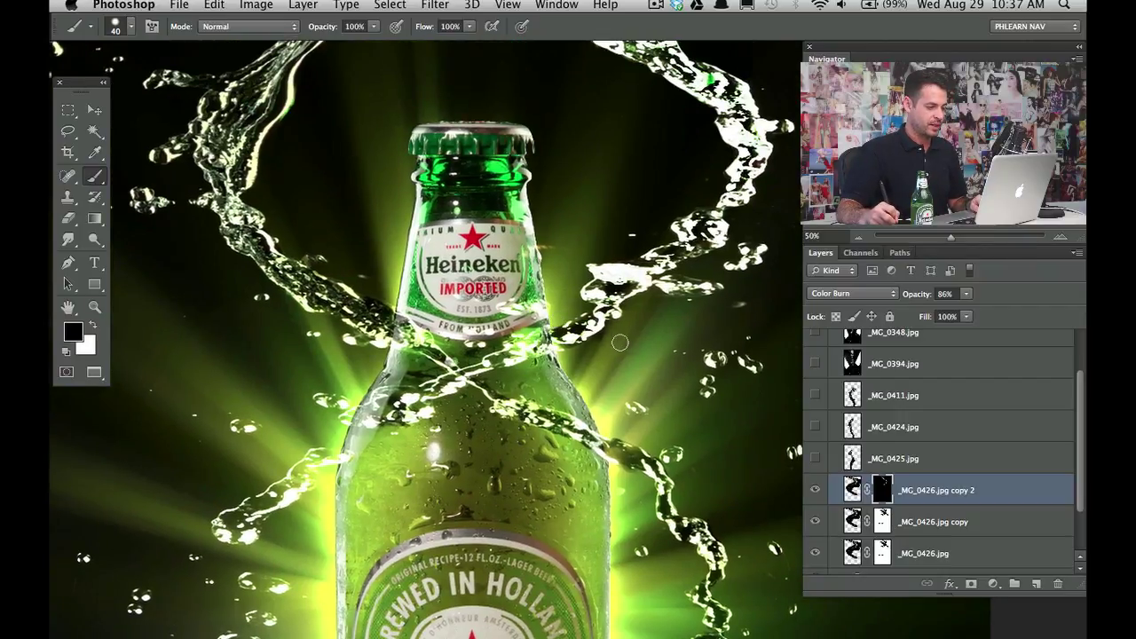
- Collapse Group 1 and show the Layer 7 helix guide over the image
scroll(971, 341, up, 2)
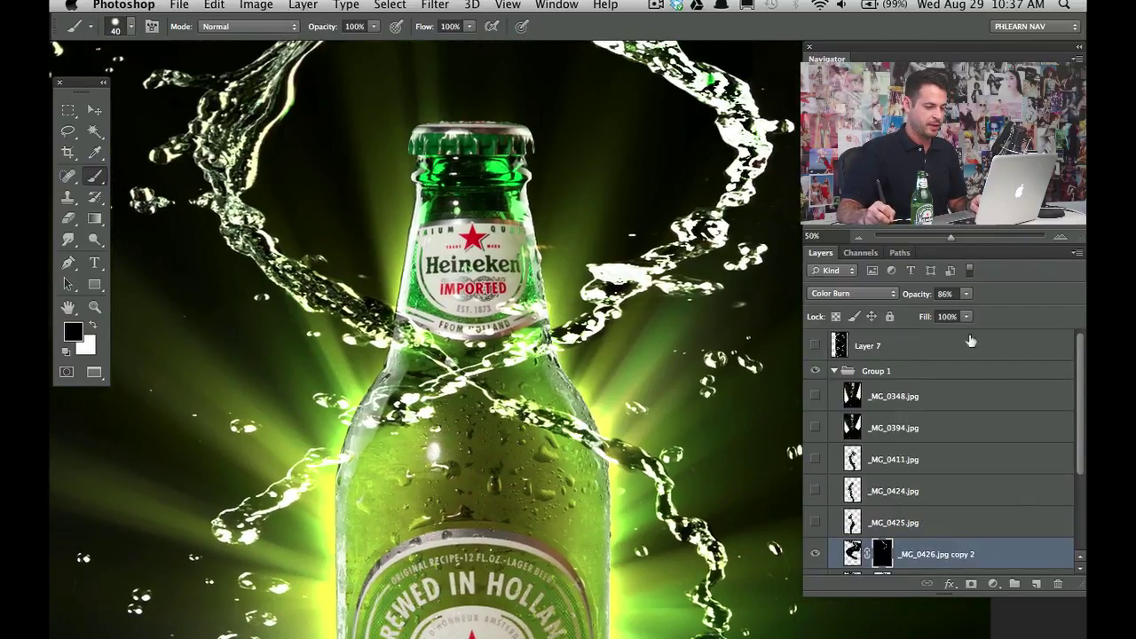
click(833, 371)
click(815, 345)
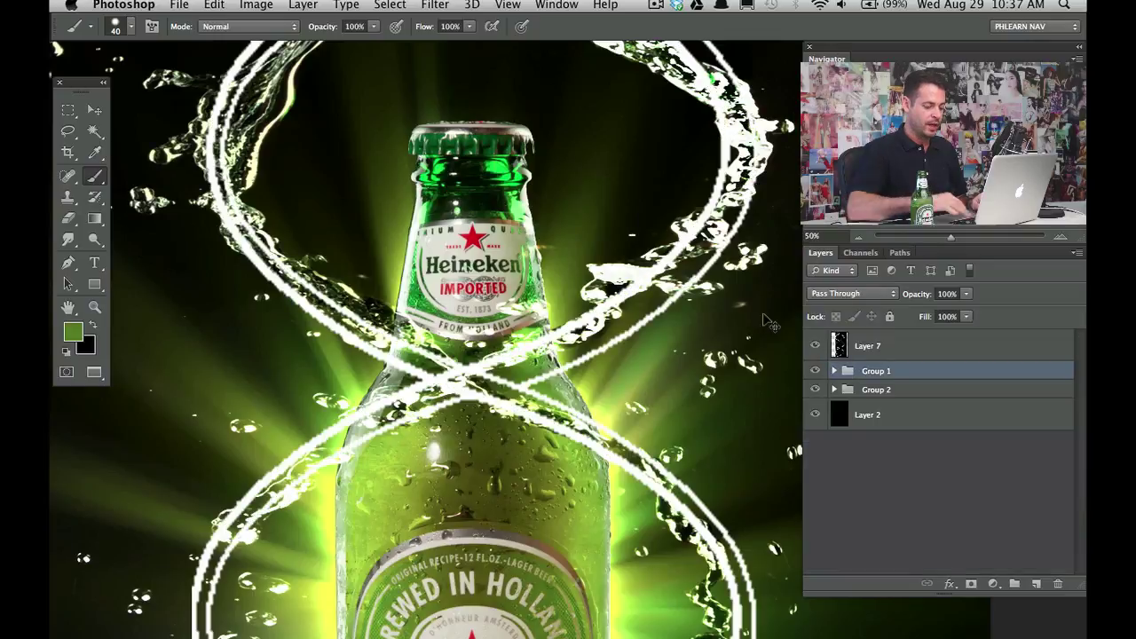
key(super+minus)
key(super+minus)
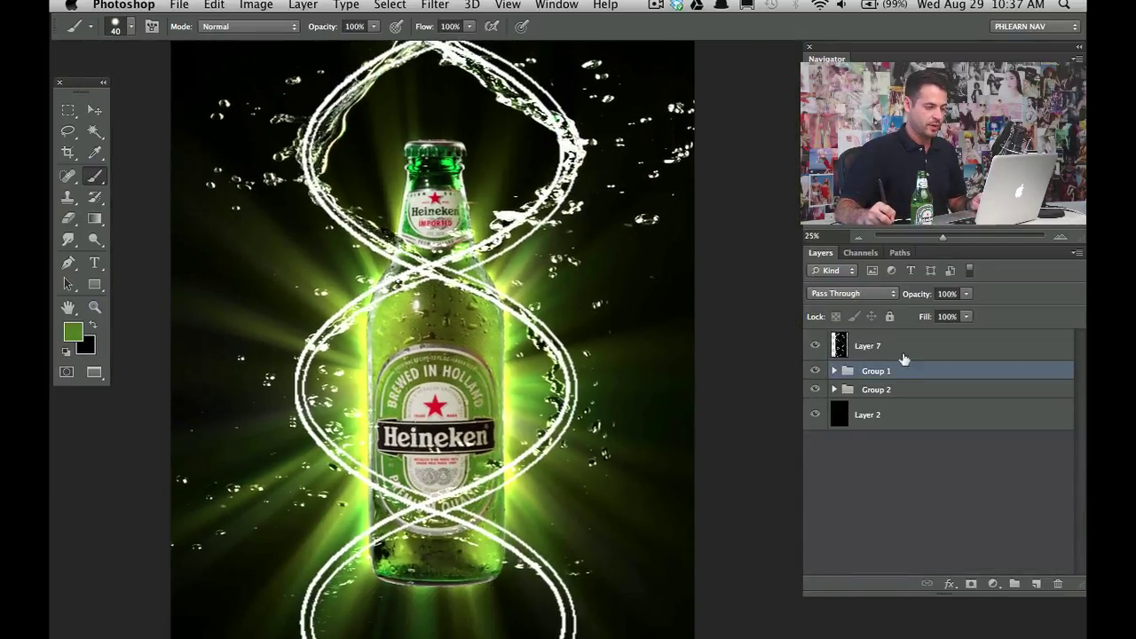
- Create a new layer above Layer 7 and choose a purple foreground color for the brush
click(918, 348)
click(1036, 583)
click(74, 335)
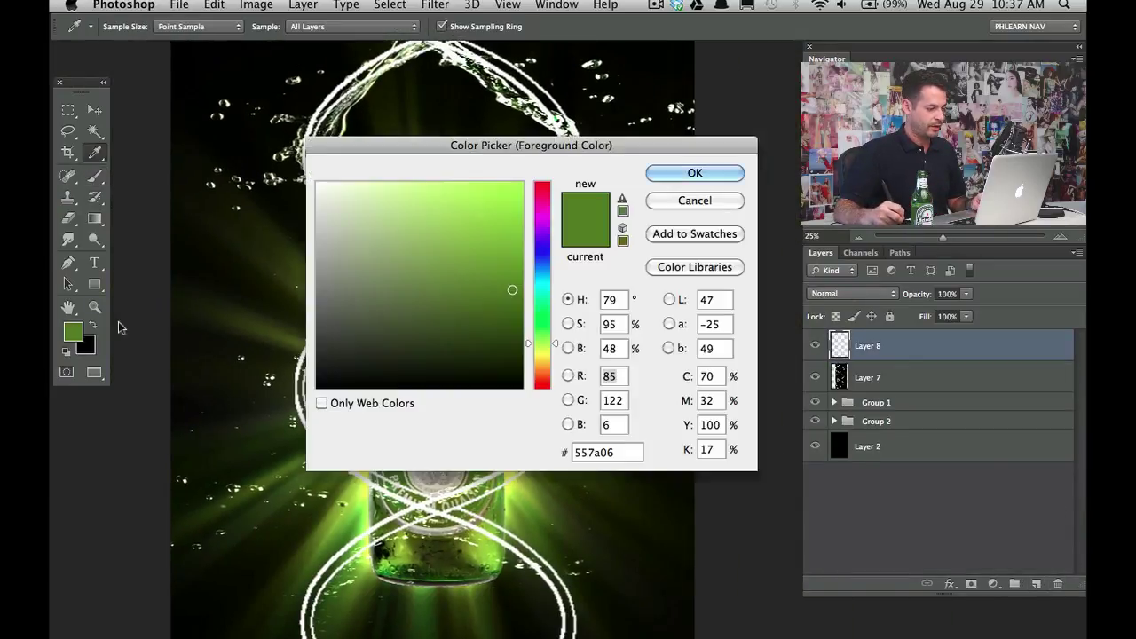
click(542, 228)
click(467, 237)
click(695, 174)
key(b)
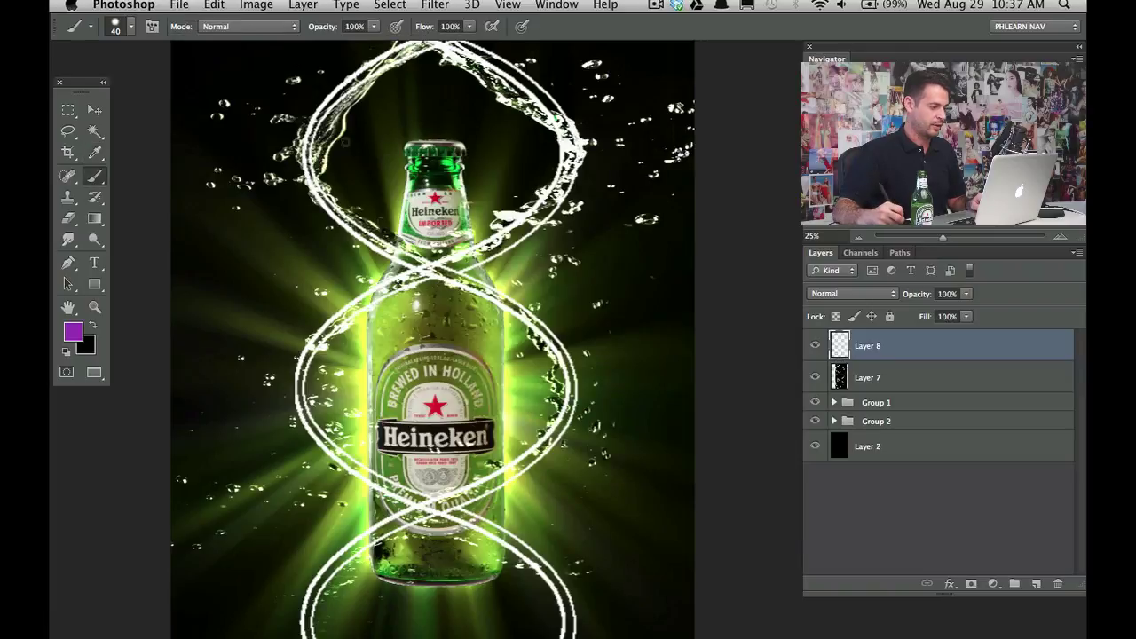
- Mark the helix bands that cross in front with 96 px purple strokes at each of the four guide crossings
mouse_move(335, 192)
mouse_down()
mouse_move(371, 233)
mouse_move(502, 308)
mouse_up()
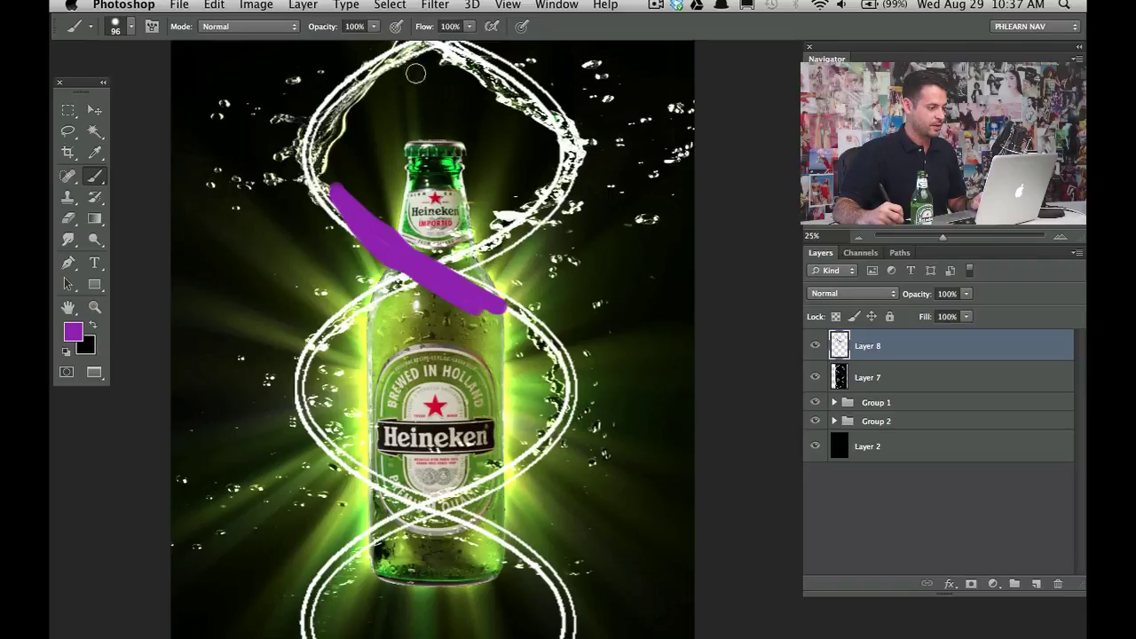
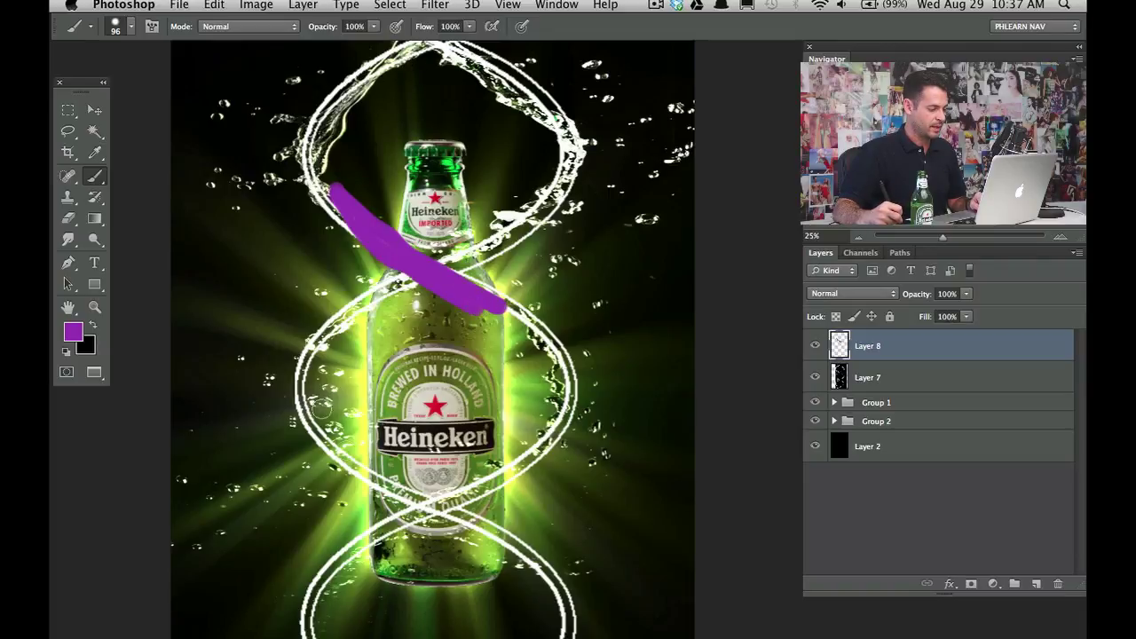
mouse_move(373, 468)
mouse_down()
mouse_move(494, 503)
mouse_move(529, 552)
mouse_up()
scroll(529, 552, down, 5)
scroll(529, 552, right, 2)
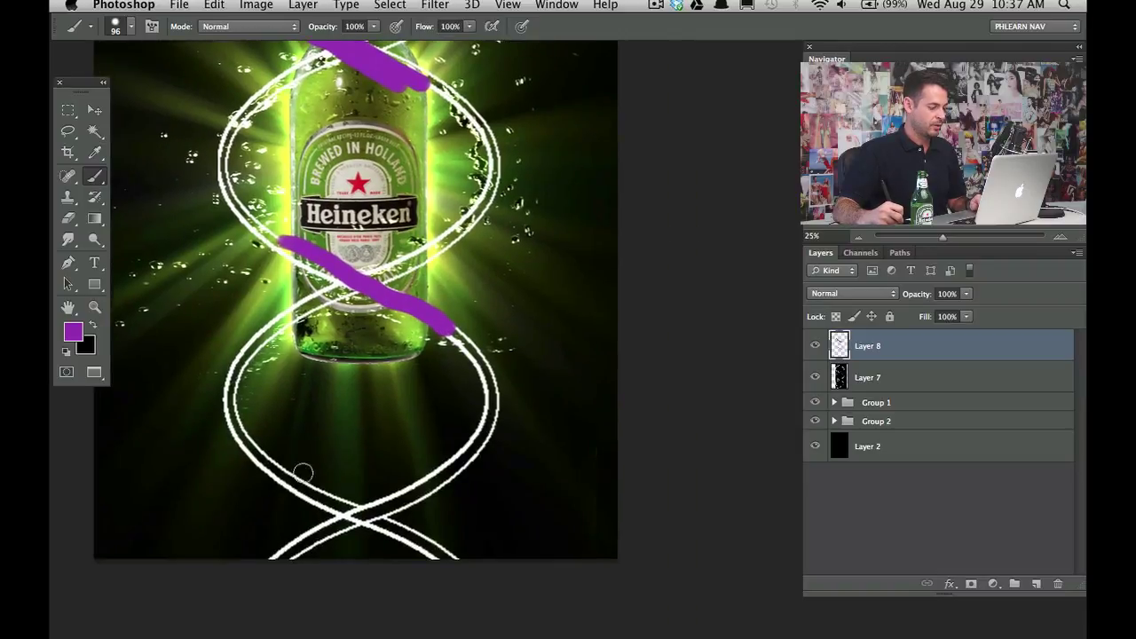
drag(277, 441, 389, 538)
drag(289, 459, 422, 558)
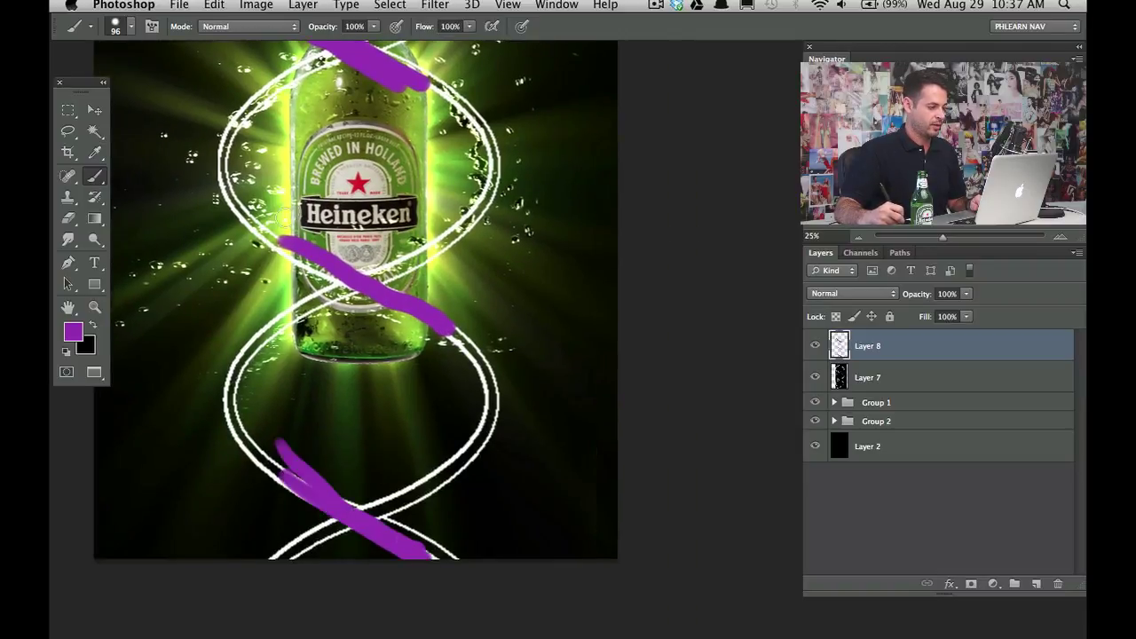
scroll(401, 257, up, 5)
scroll(401, 257, left, 3)
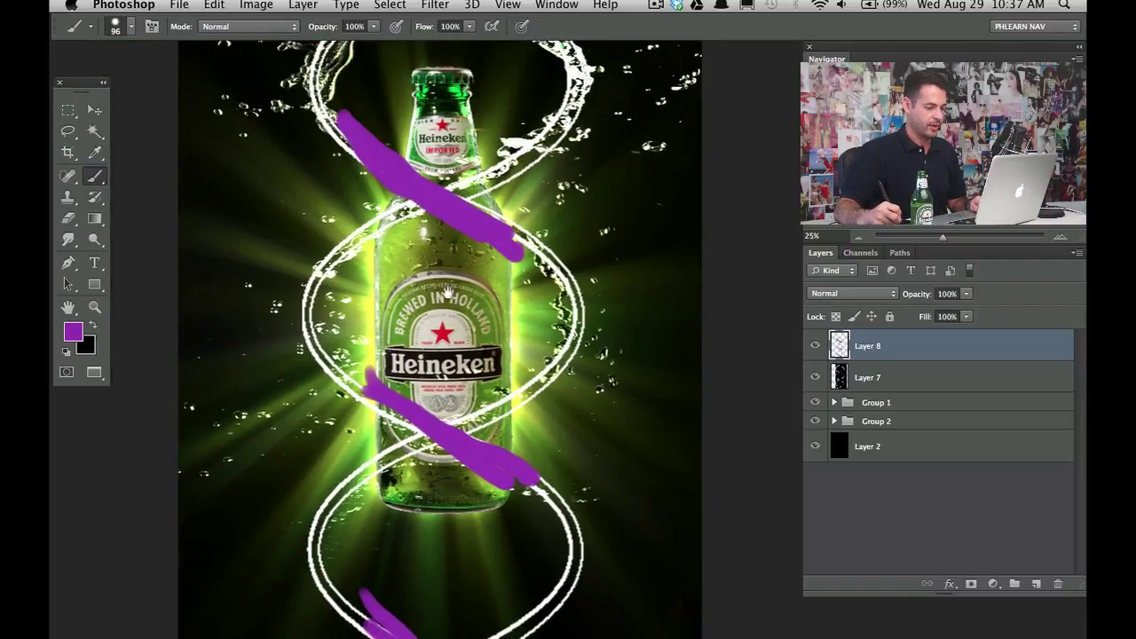
scroll(445, 289, up, 3)
scroll(445, 290, left, 3)
scroll(471, 199, up, 3)
drag(478, 107, 614, 188)
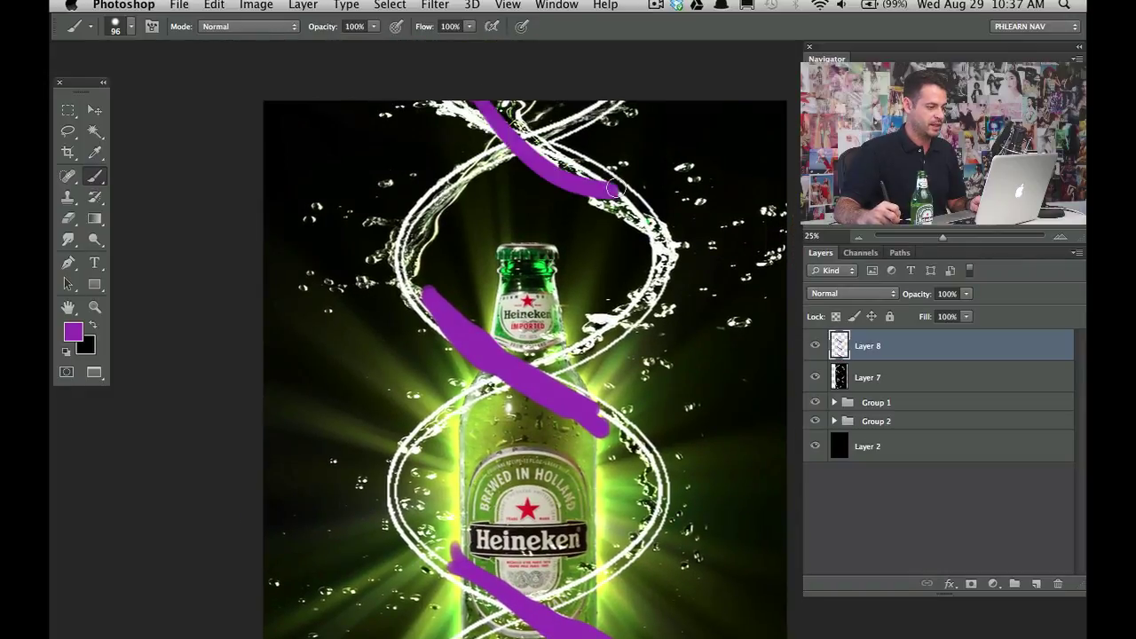
- Hide Layer 8 and the Layer 7 guide, and compare the image with and without Group 1
scroll(545, 286, down, 4)
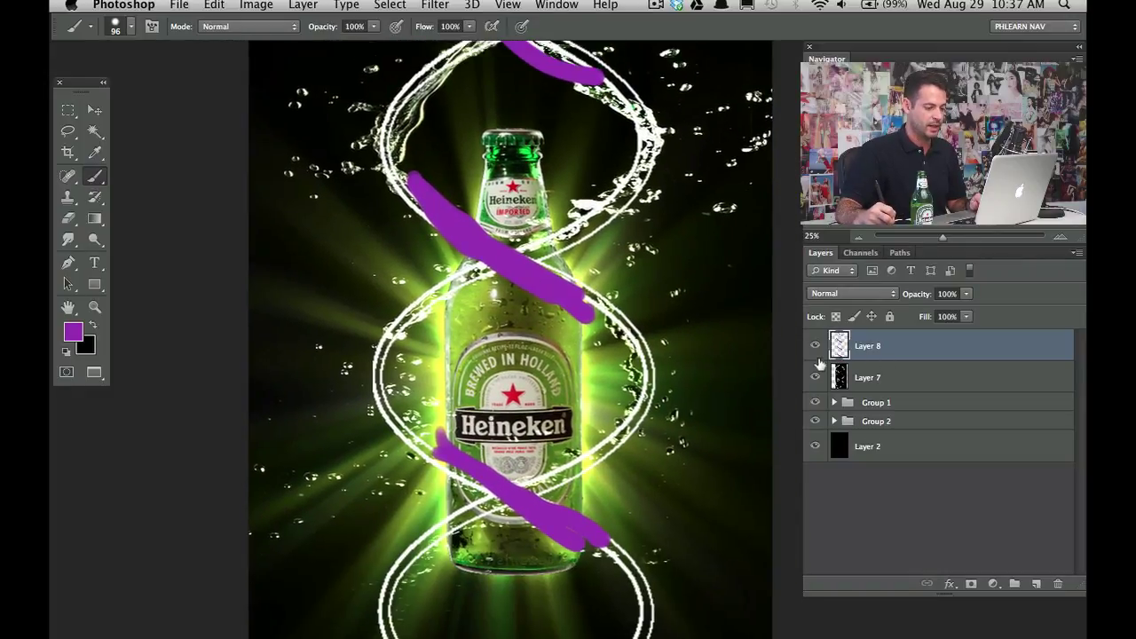
click(815, 346)
click(815, 377)
click(814, 402)
click(815, 402)
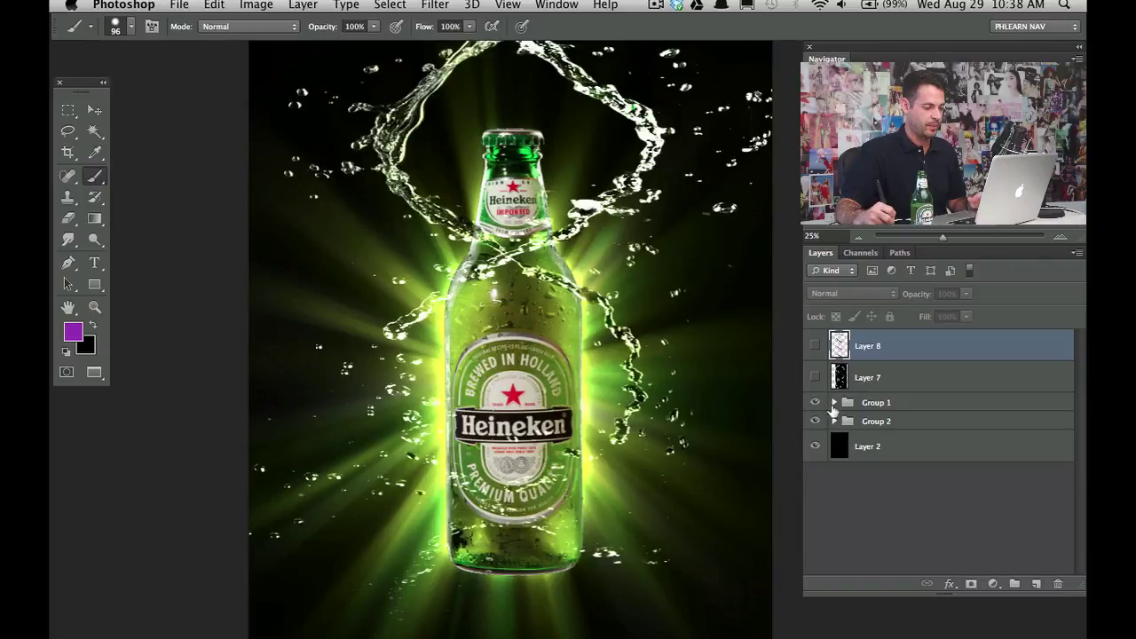
- Group the _MG_0426.jpg layer with its two copies inside Group 1 and add a layer mask to the new group
click(834, 402)
scroll(968, 510, down, 5)
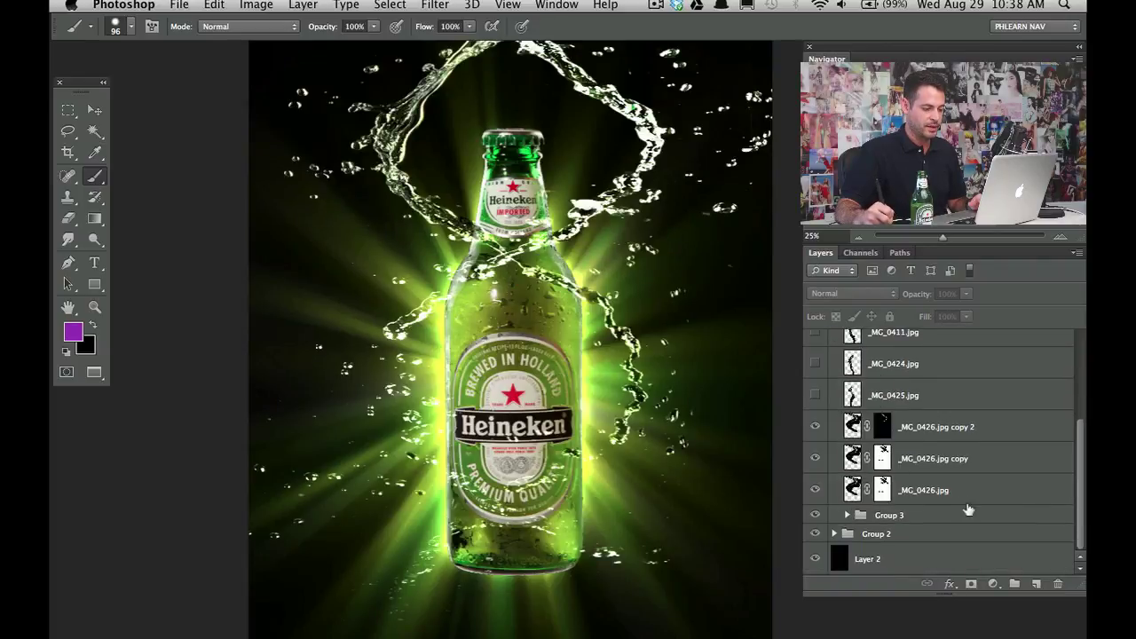
click(815, 428)
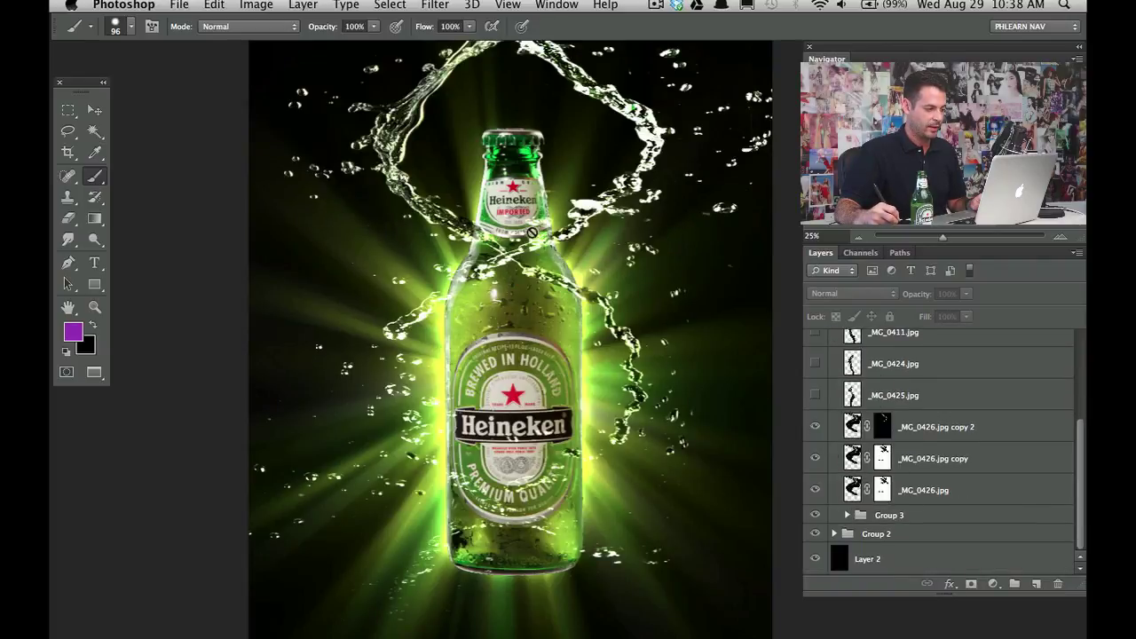
click(914, 428)
shift+click(950, 490)
key(super+g)
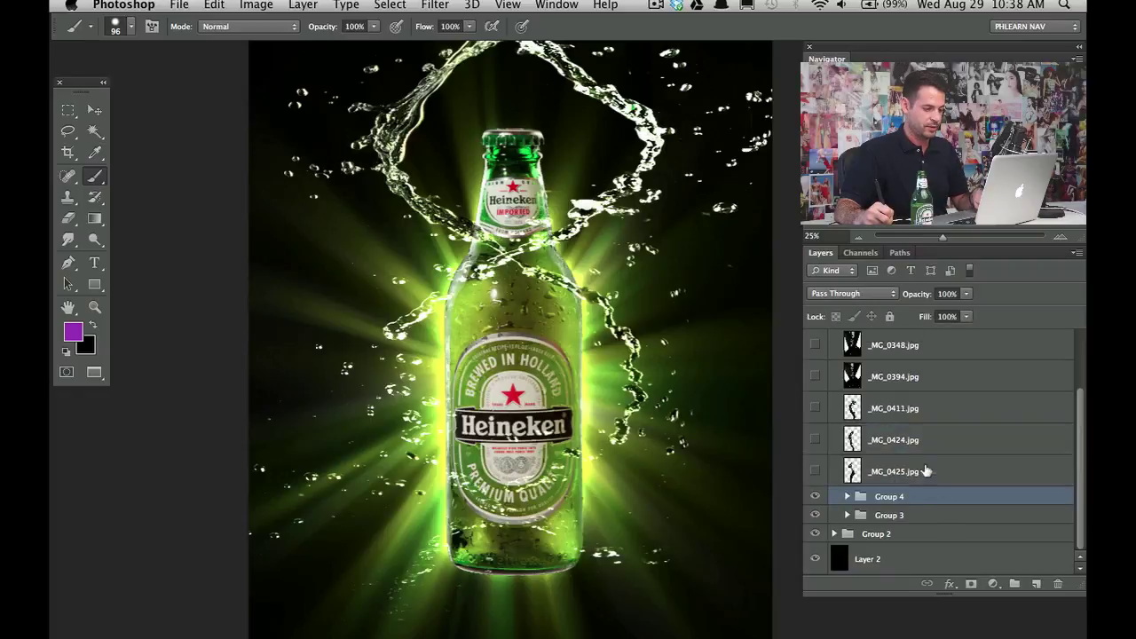
click(971, 583)
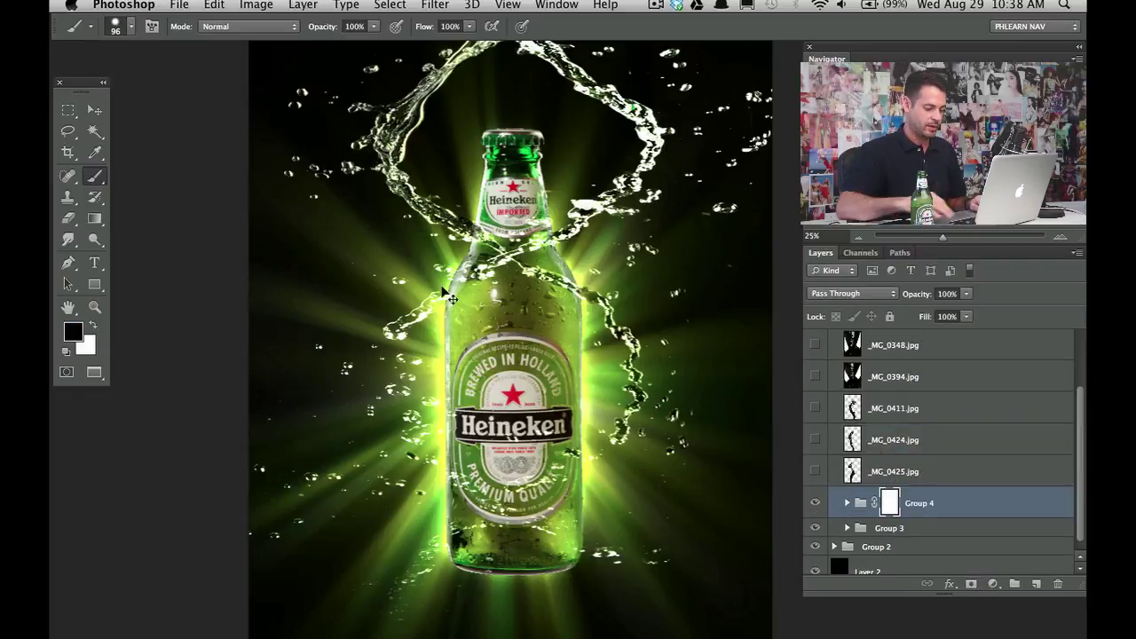
- Paint black on Group 4's mask to hide the strand passing behind the bottle's neck and shoulder, finishing with a 57 px brush
key(super+equal)
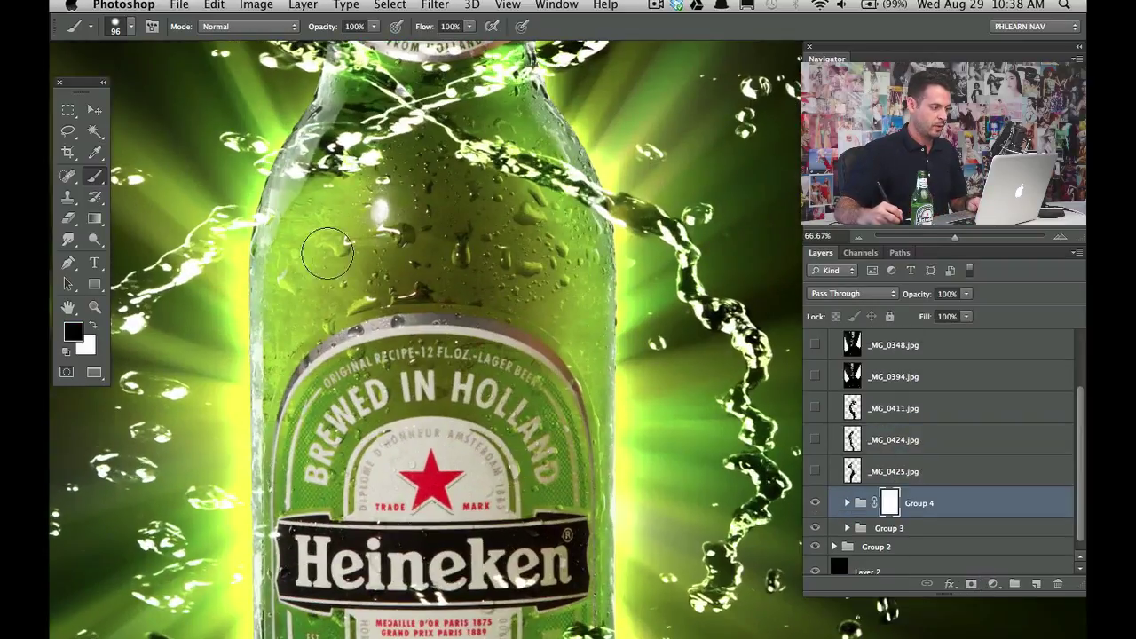
drag(330, 253, 340, 419)
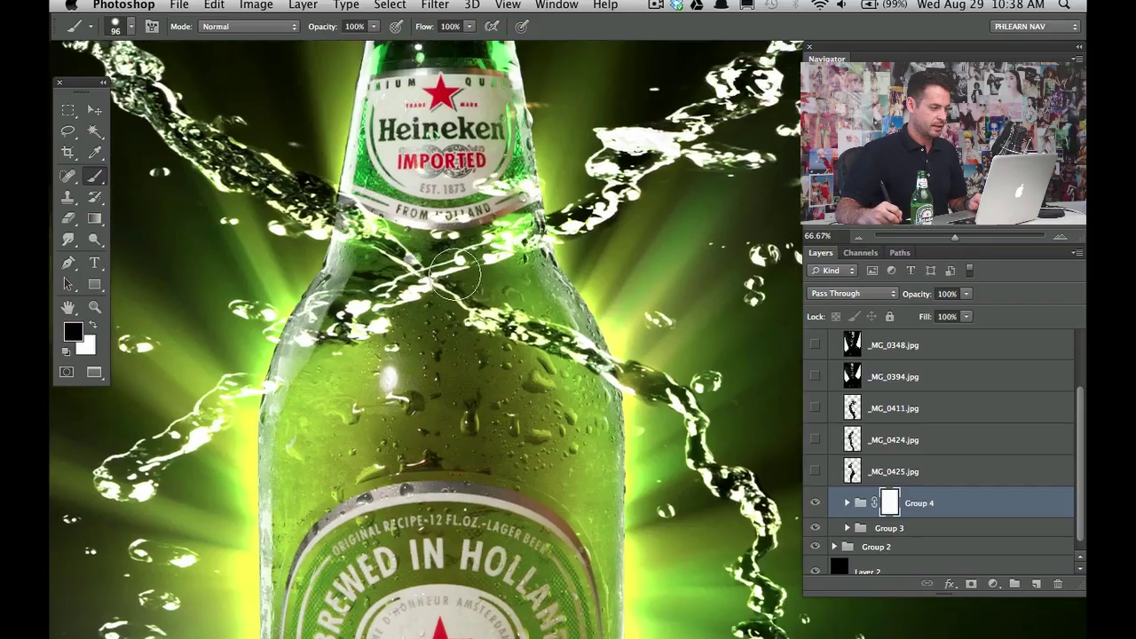
mouse_move(447, 269)
mouse_down()
mouse_move(412, 265)
mouse_move(469, 264)
mouse_move(521, 211)
mouse_move(532, 267)
mouse_up()
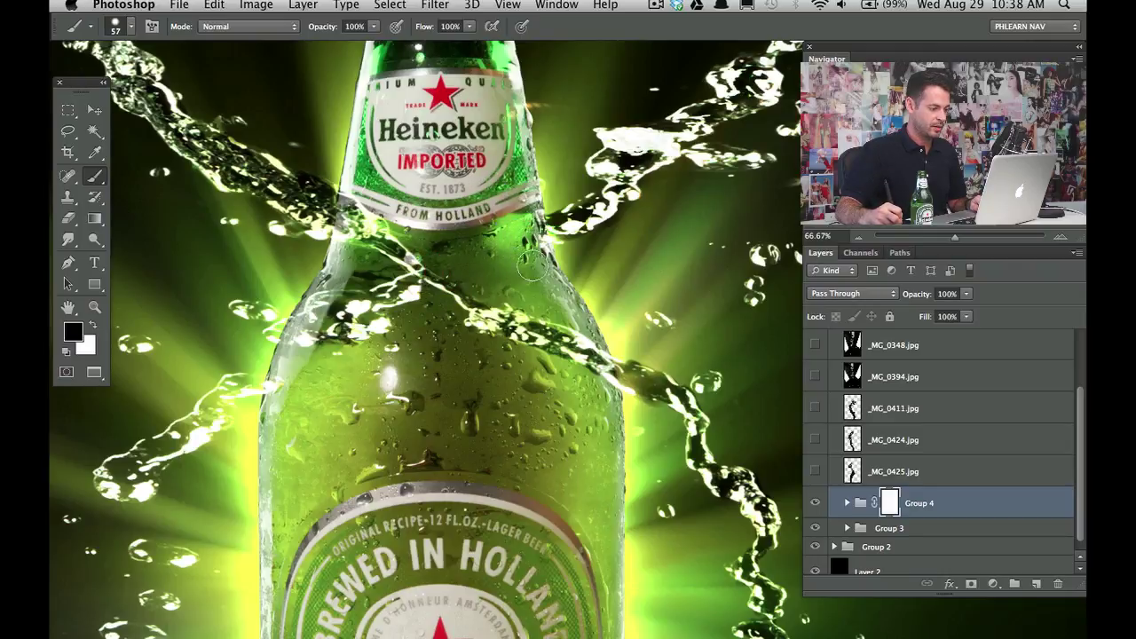
mouse_move(463, 248)
mouse_down()
mouse_move(420, 334)
mouse_move(393, 344)
mouse_move(391, 291)
mouse_move(329, 355)
mouse_move(321, 308)
mouse_up()
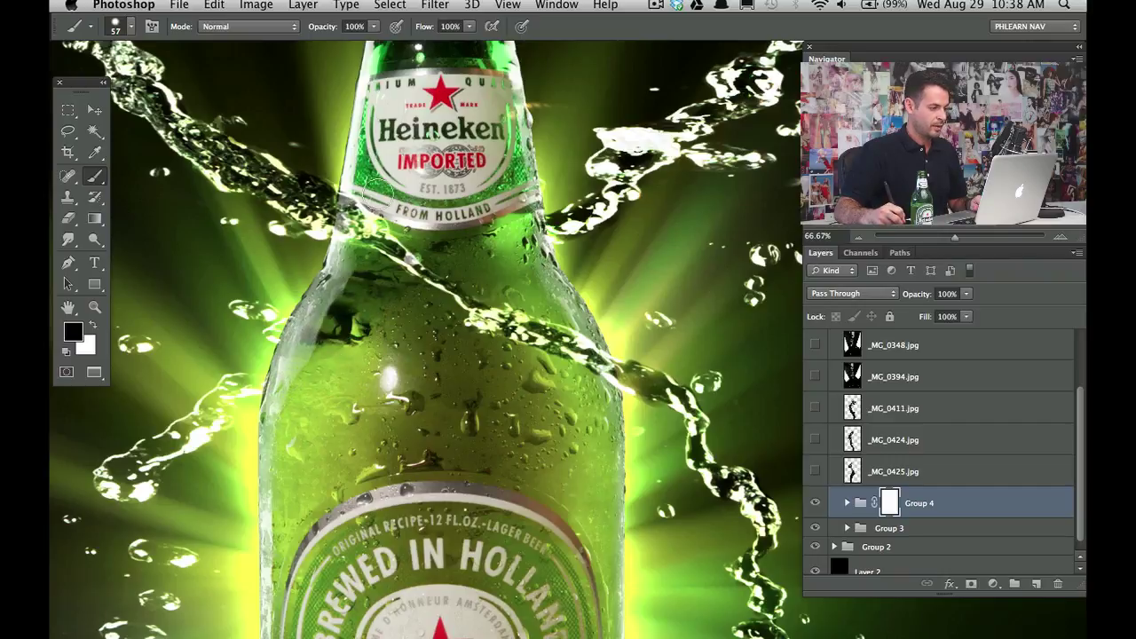
- Check Group 3's splash over the lower label by toggling its visibility, and add a layer mask to the group
scroll(433, 384, down, 15)
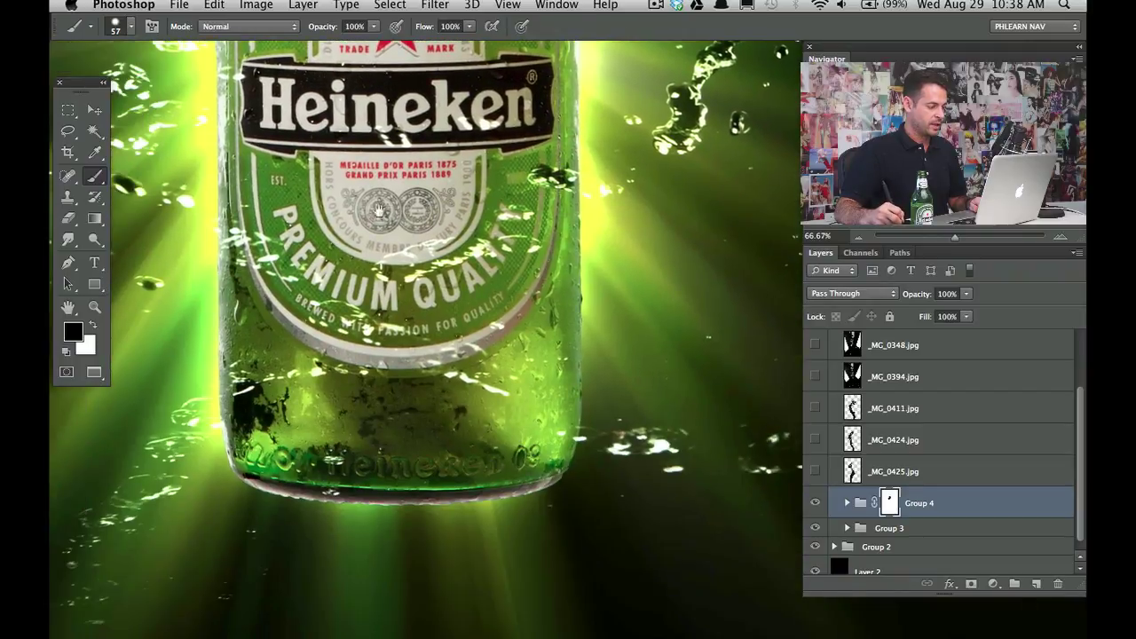
scroll(446, 384, up, 5)
scroll(446, 383, down, 5)
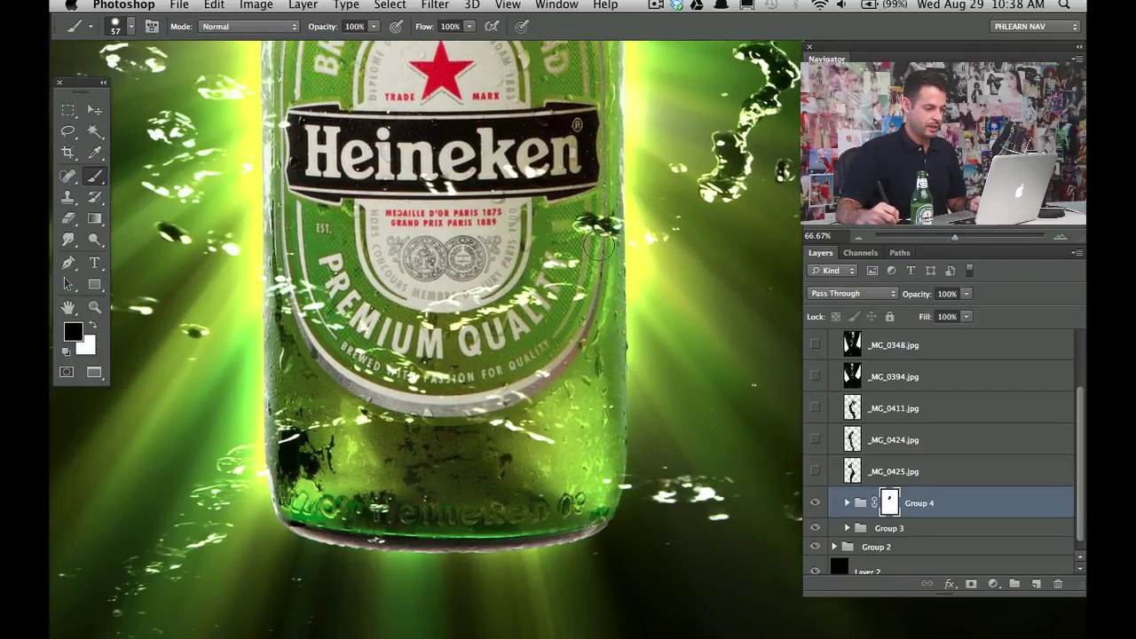
click(814, 528)
click(814, 530)
click(893, 531)
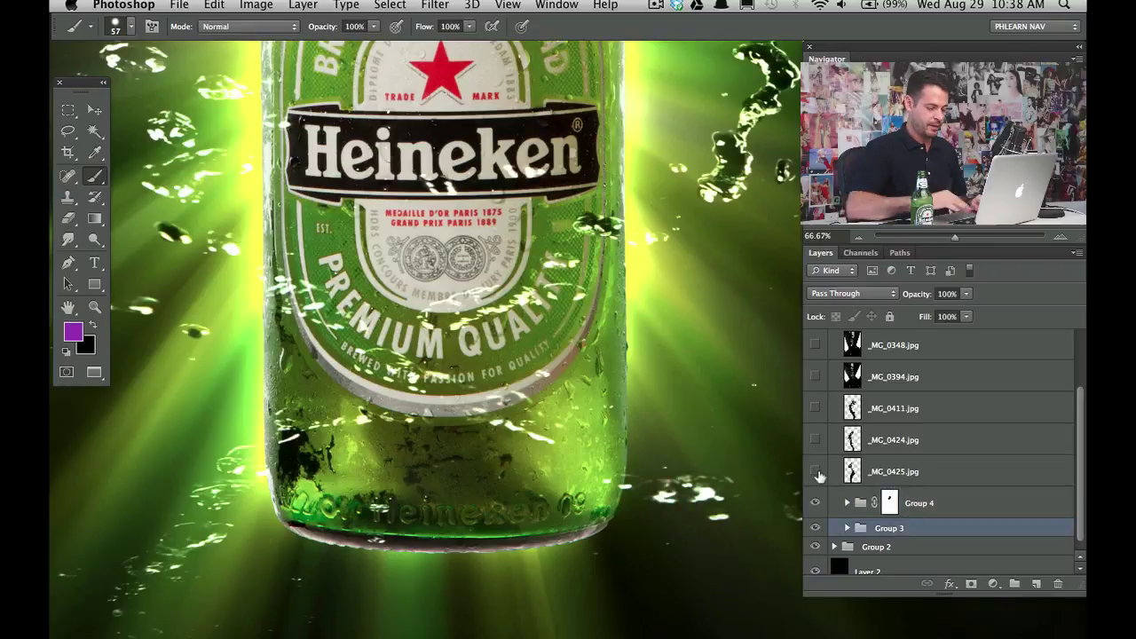
key(super+shift+m)
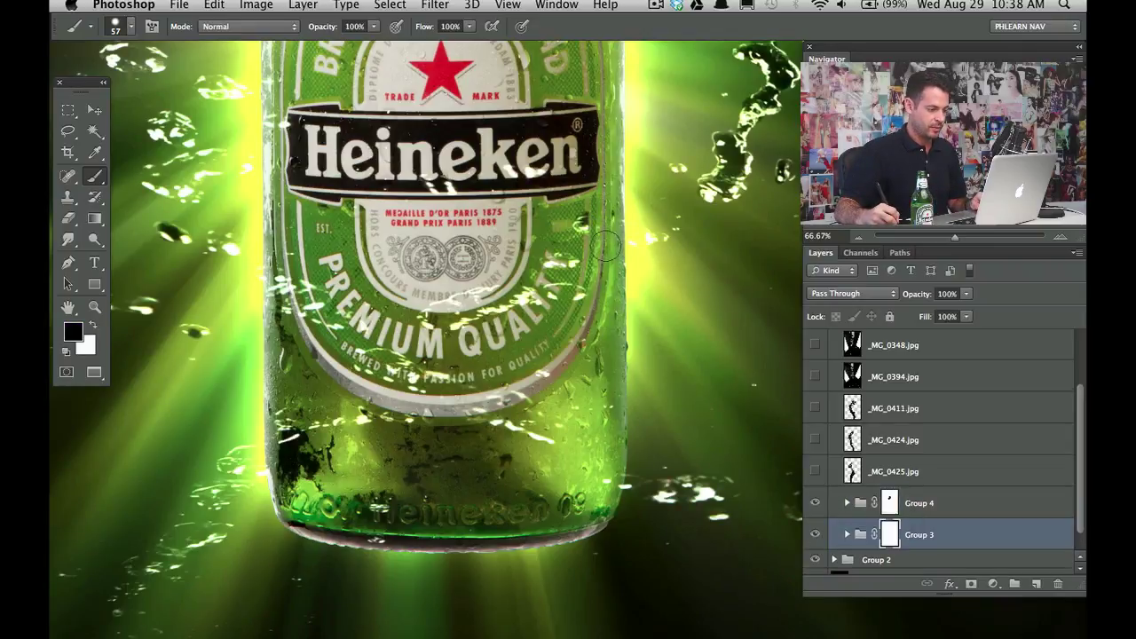
- Paint black on Group 3's mask over the lower label with 57 px and 165 px brushes to hide the splash there
mouse_move(608, 266)
mouse_down()
mouse_move(579, 227)
mouse_move(543, 377)
mouse_move(502, 387)
mouse_up()
ctrl+alt+drag(489, 297, 537, 298)
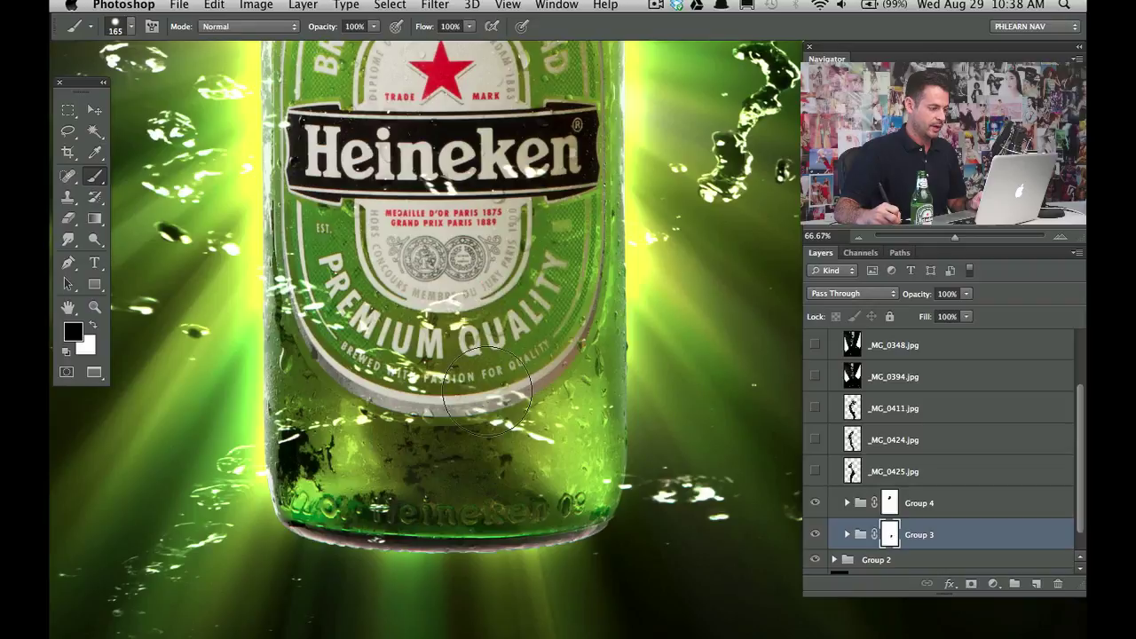
mouse_move(486, 390)
mouse_down()
mouse_move(435, 355)
mouse_move(381, 293)
mouse_move(315, 410)
mouse_up()
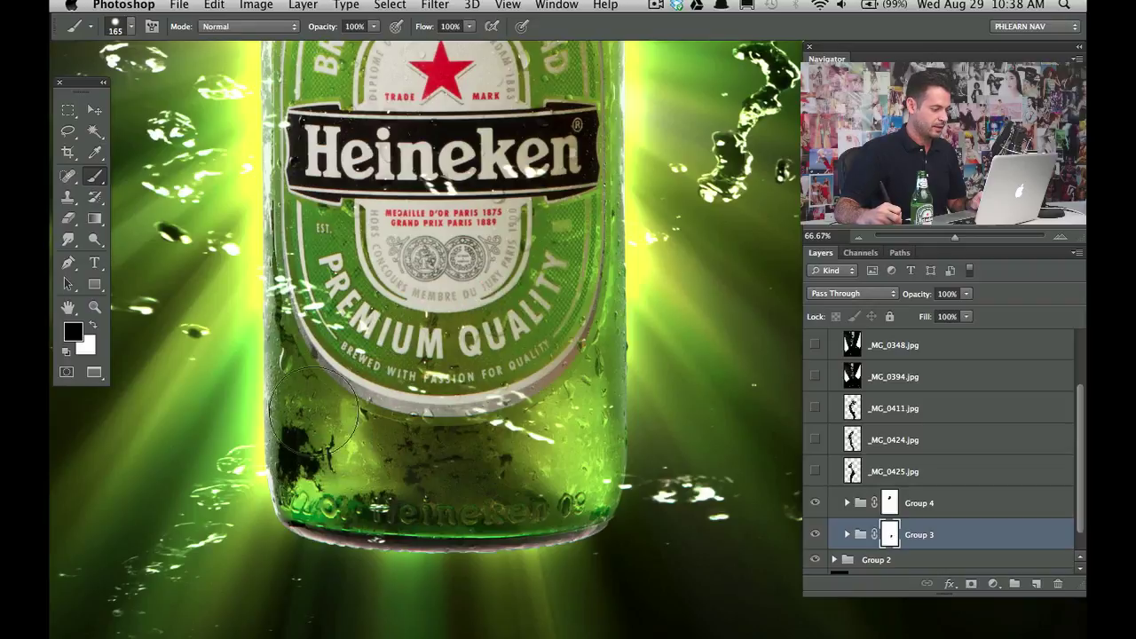
- Compare the whole image with the Group 4 and Group 3 masks disabled and enabled
drag(408, 206, 475, 379)
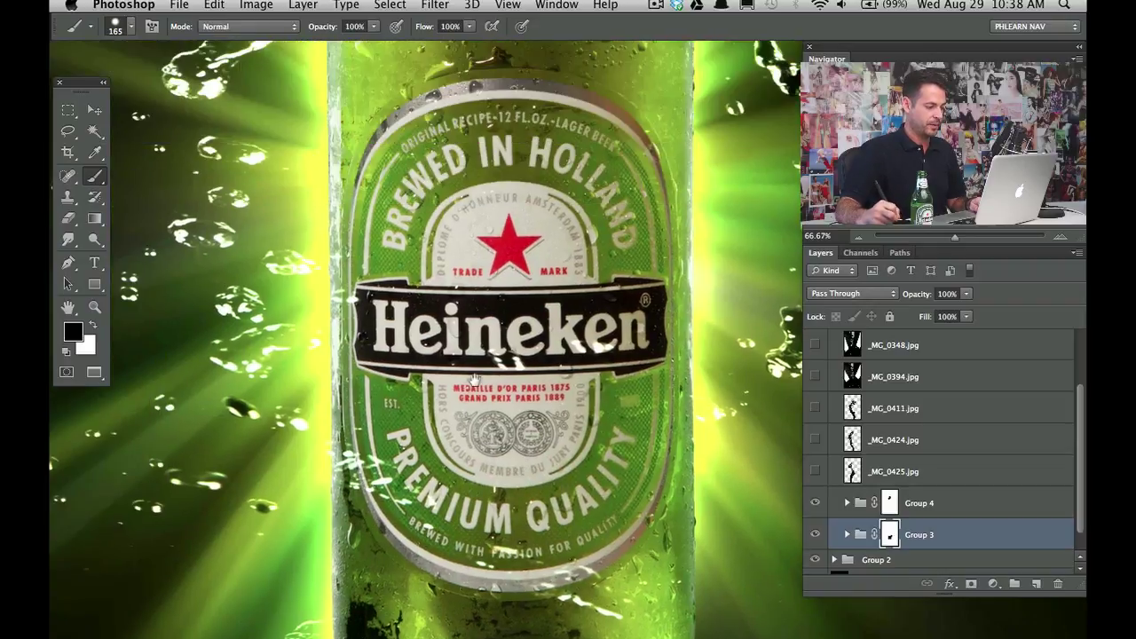
key(super+minus)
key(super+minus)
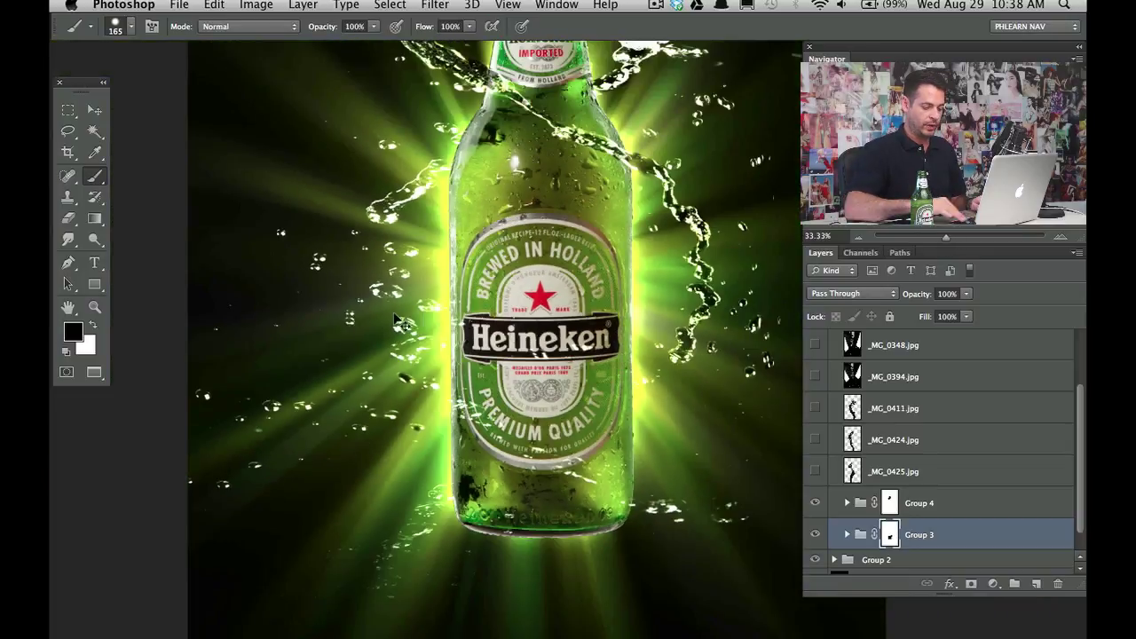
key(super+minus)
drag(378, 320, 338, 376)
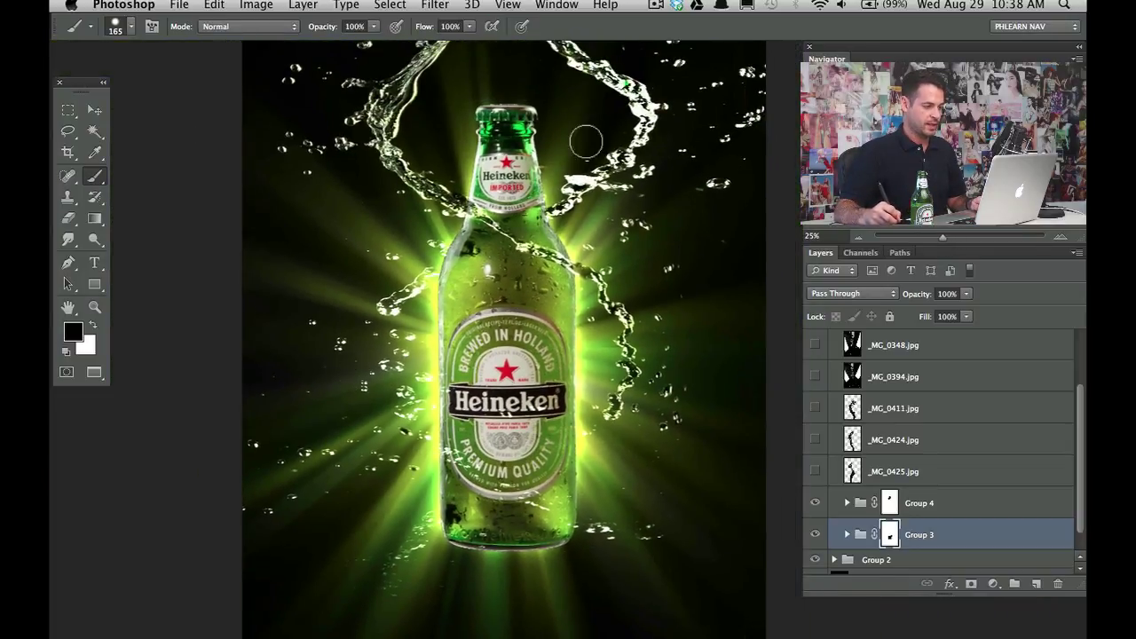
drag(638, 227, 645, 250)
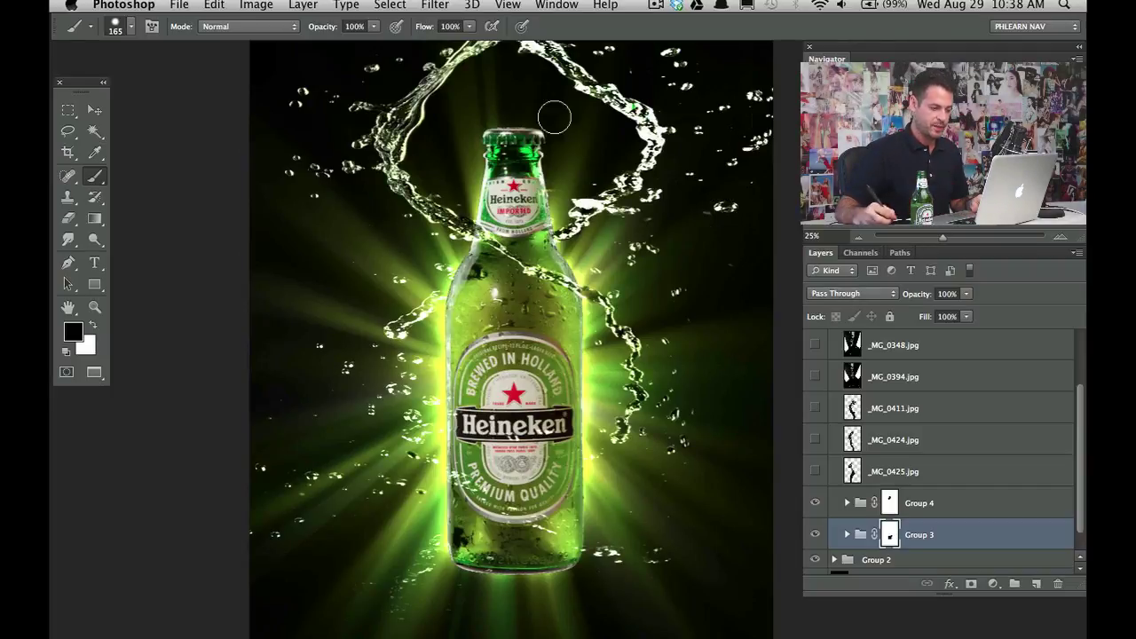
shift+click(888, 503)
shift+click(888, 536)
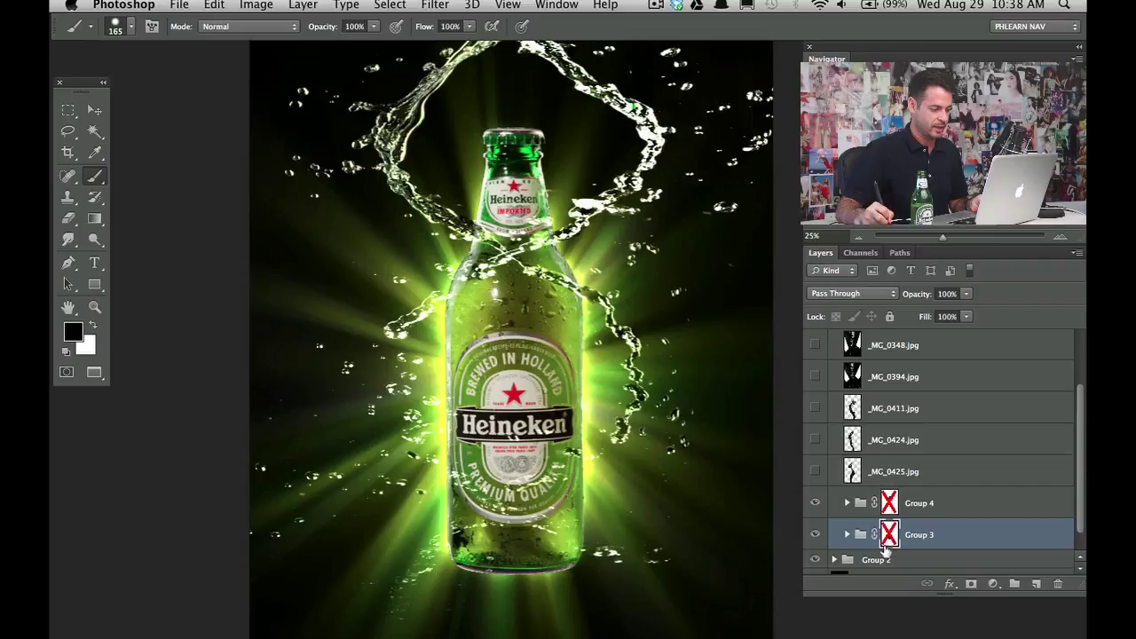
shift+click(888, 535)
shift+click(887, 506)
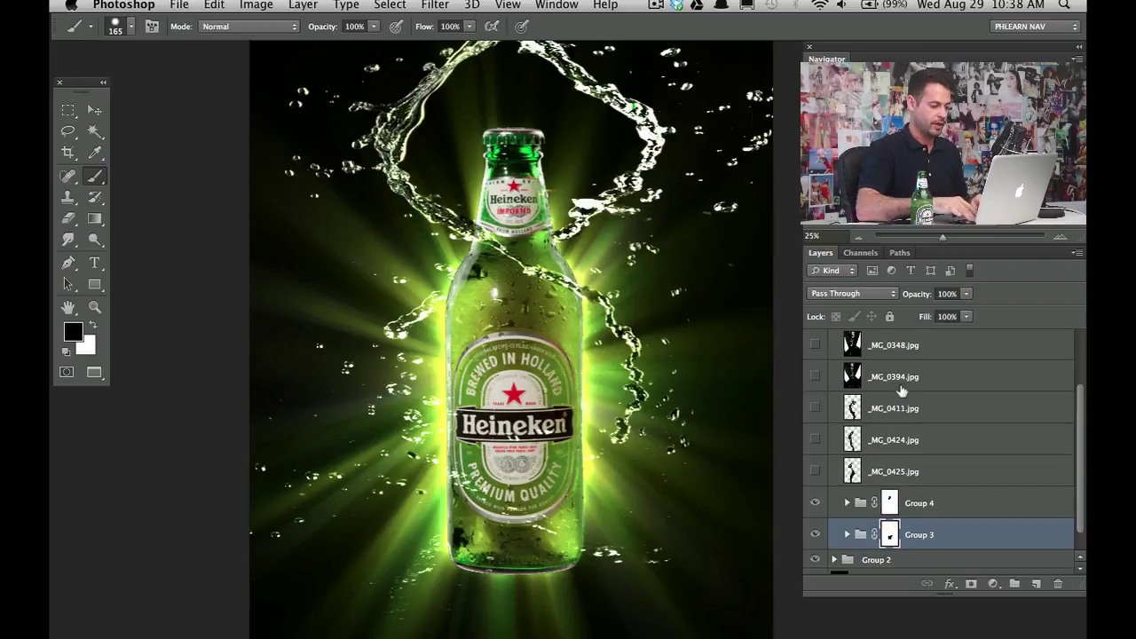
- Paint white at 54 px on the _MG_0426.jpg copy 2 mask in Group 4 to darken the strand left of the bottle's shoulder
key(super+plus)
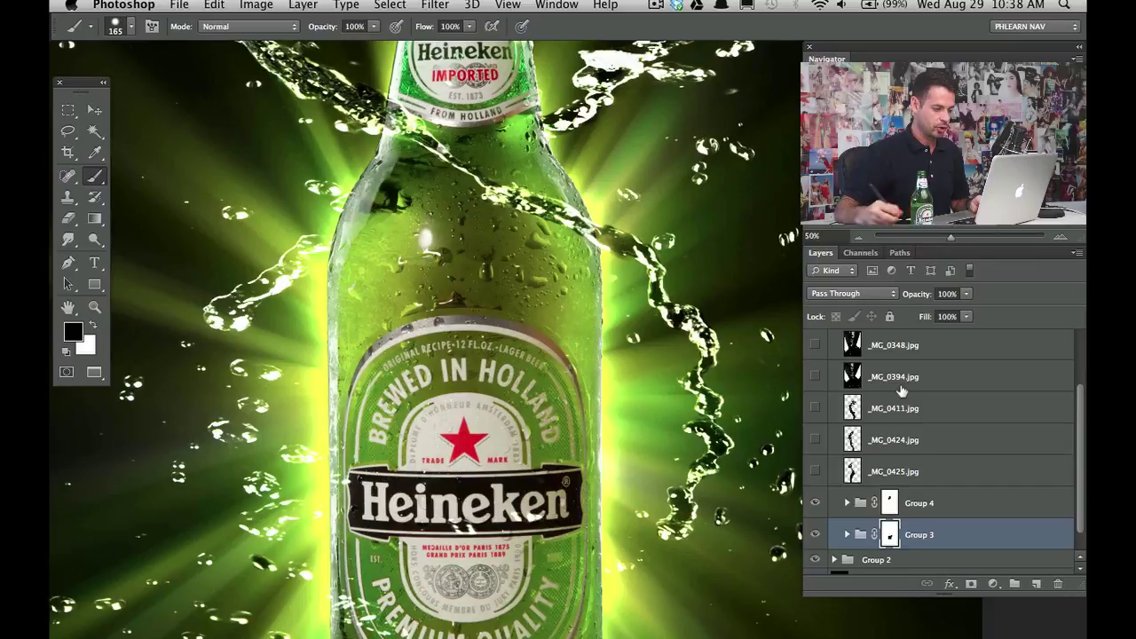
click(847, 503)
click(907, 539)
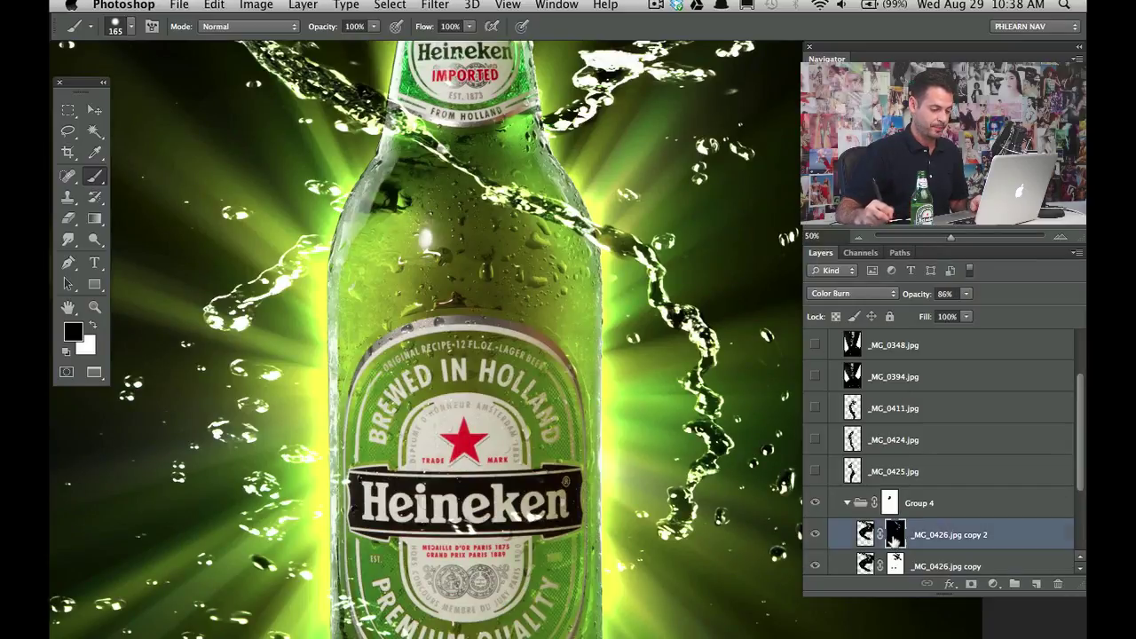
key(super+plus)
drag(388, 320, 486, 368)
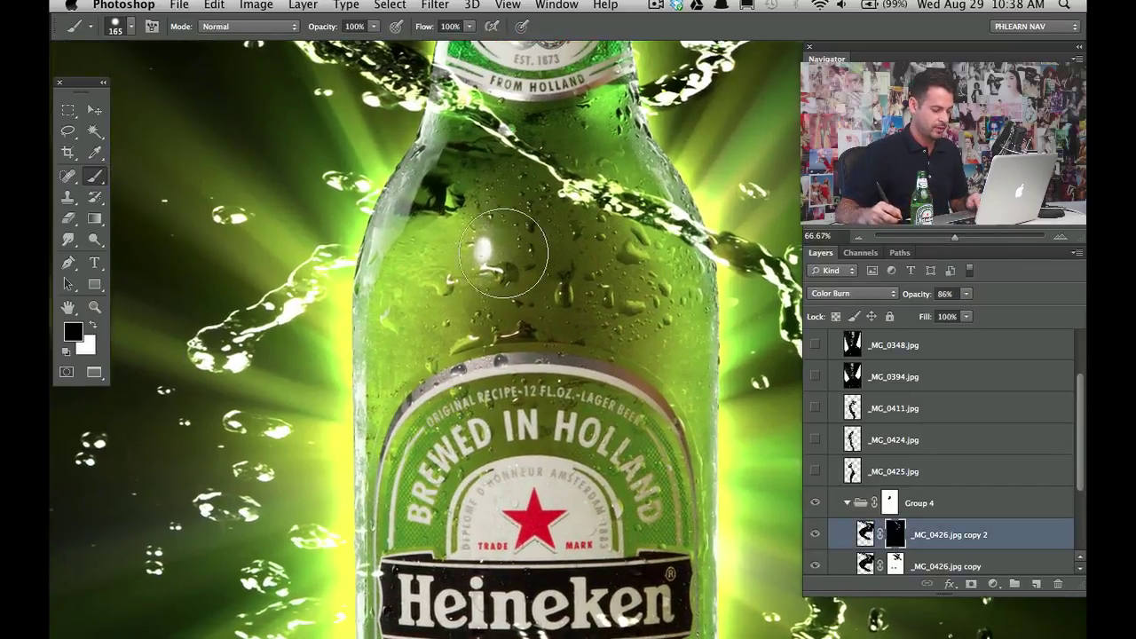
mouse_move(343, 306)
mouse_down()
mouse_move(273, 308)
mouse_move(342, 253)
mouse_move(213, 347)
mouse_move(236, 357)
mouse_up()
key(x)
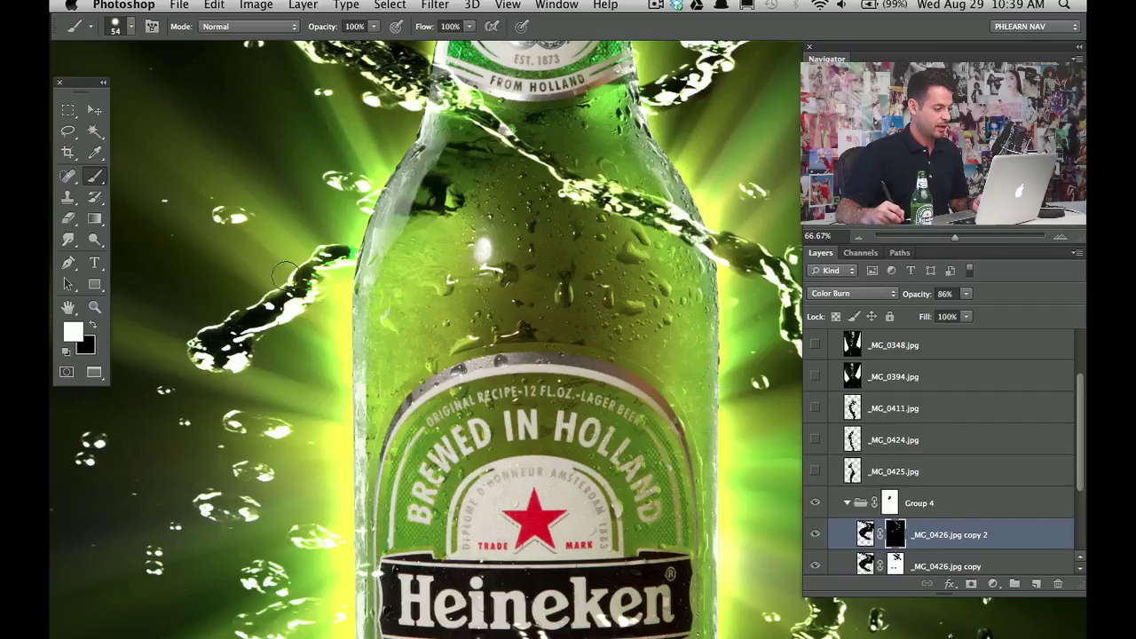
- Paint the copy 2 mask white over the two droplets near the shoulder and the one below the strand, cleaning the edges with black
drag(227, 216, 261, 209)
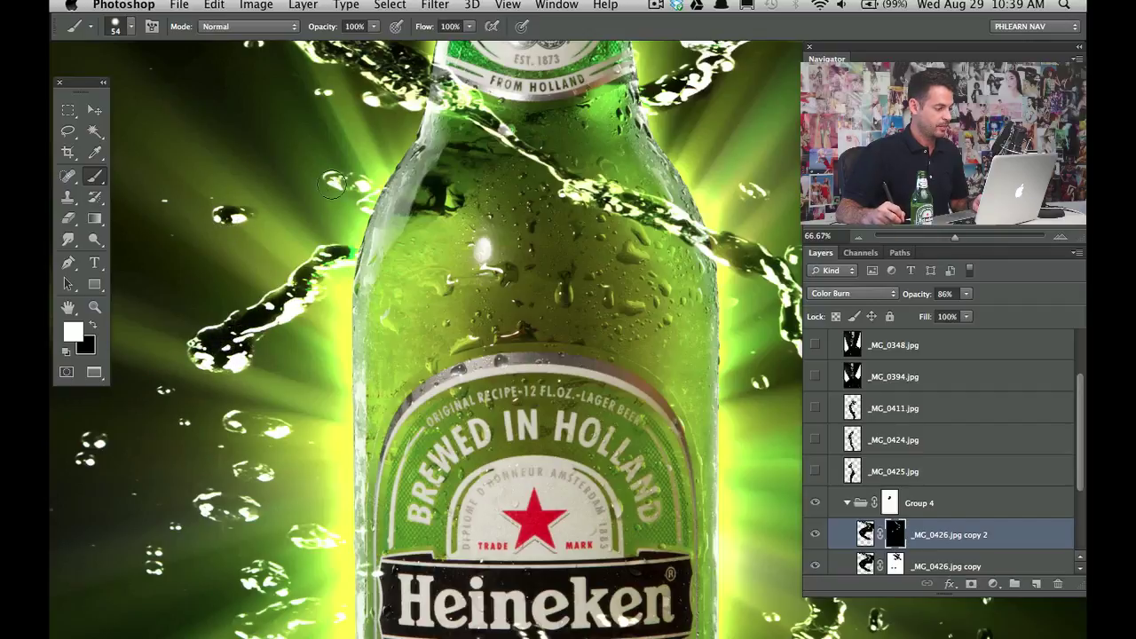
key(x)
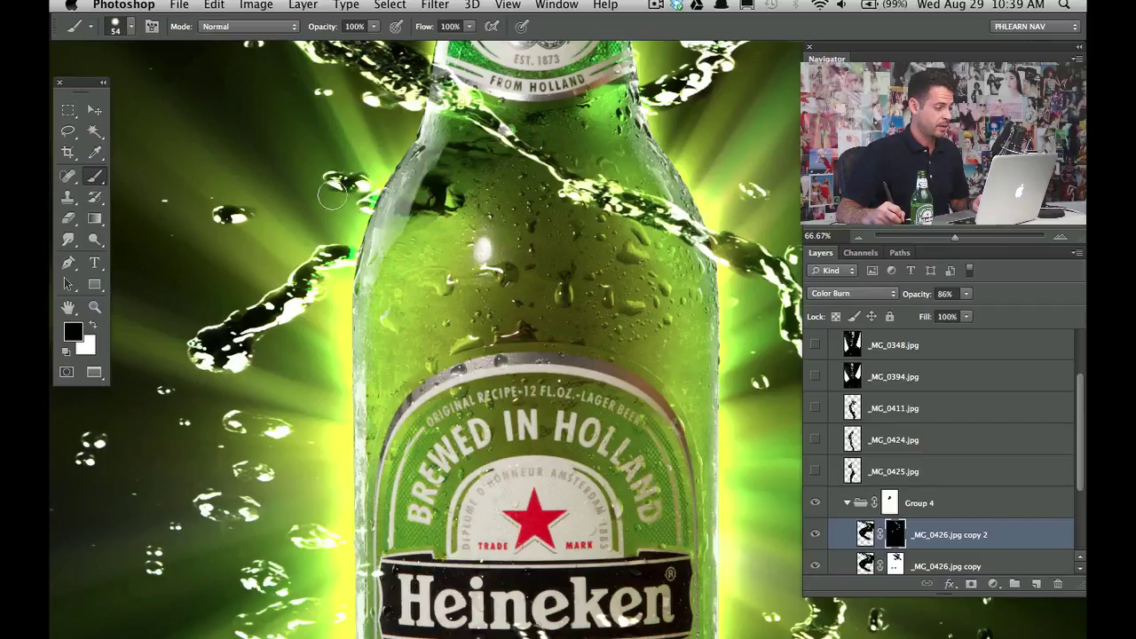
key(x)
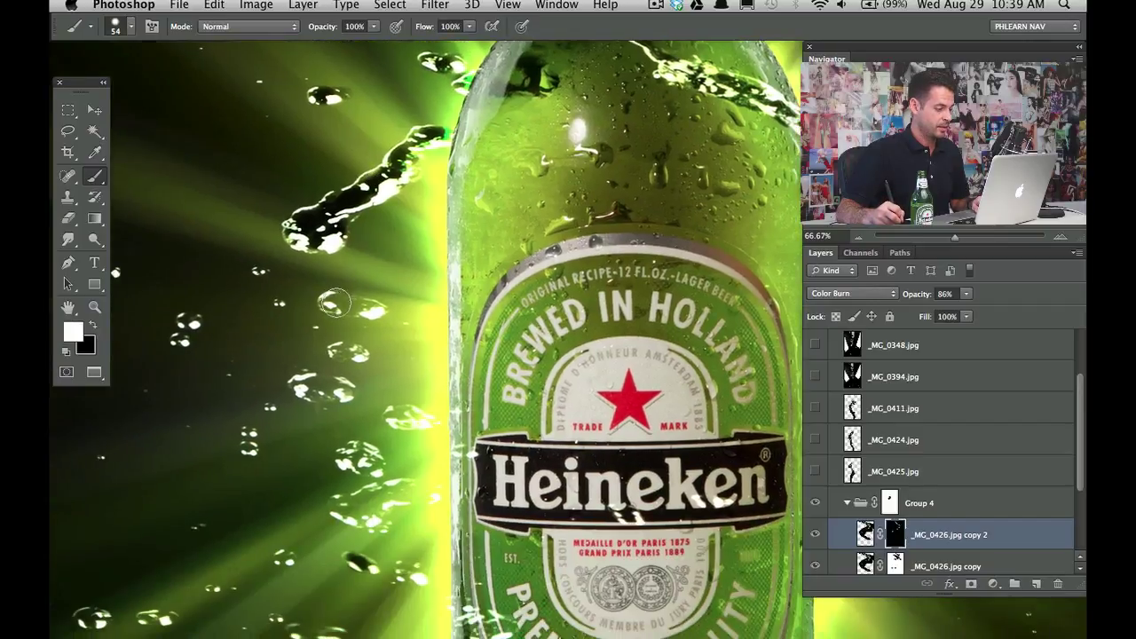
mouse_move(324, 300)
mouse_down()
mouse_move(380, 301)
mouse_move(371, 293)
mouse_up()
key(x)
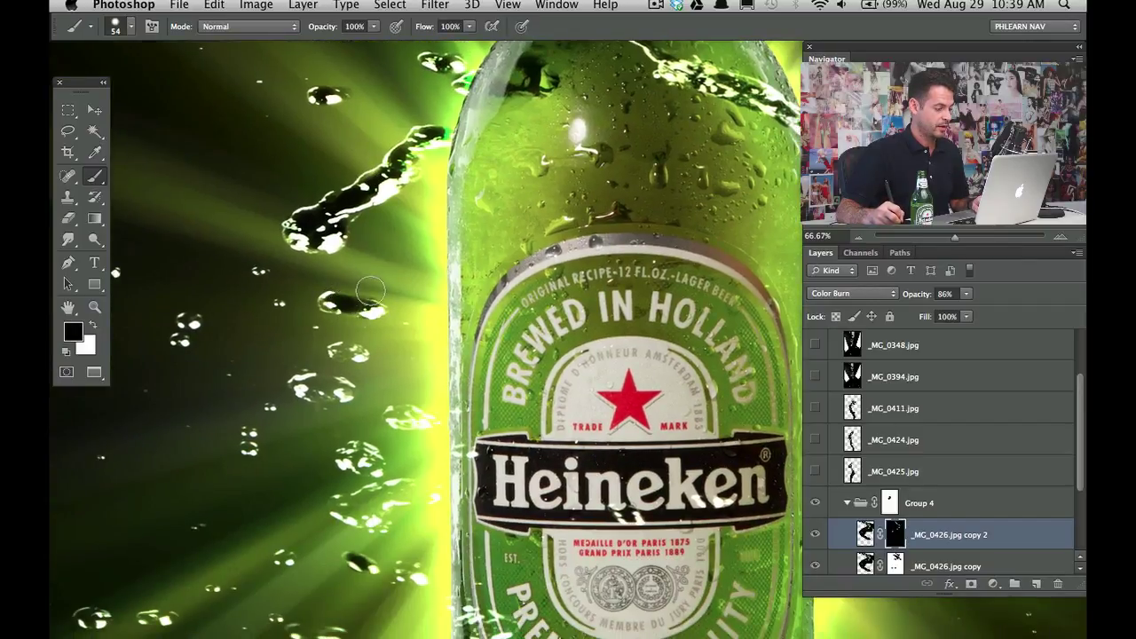
- Darken the next two droplets down, left of the label's star, with white on the copy 2 mask, and clean the spill with black
key(x)
mouse_move(351, 363)
mouse_down()
mouse_move(348, 349)
mouse_move(360, 351)
mouse_move(345, 335)
mouse_move(373, 362)
mouse_move(306, 384)
mouse_move(345, 393)
mouse_up()
key(x)
key(x)
key(x)
key(x)
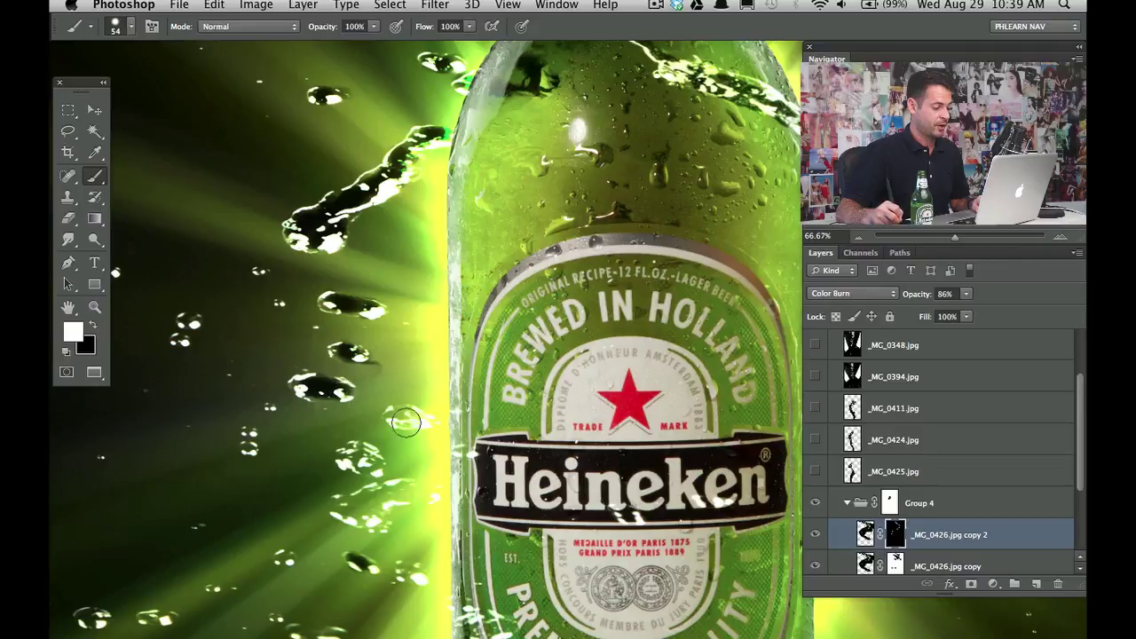
- Reduce the brush to 33 px and paint the mask white over the two droplets beside the Heineken banner, cleaning up with black
drag(406, 422, 390, 417)
drag(405, 419, 416, 401)
key(x)
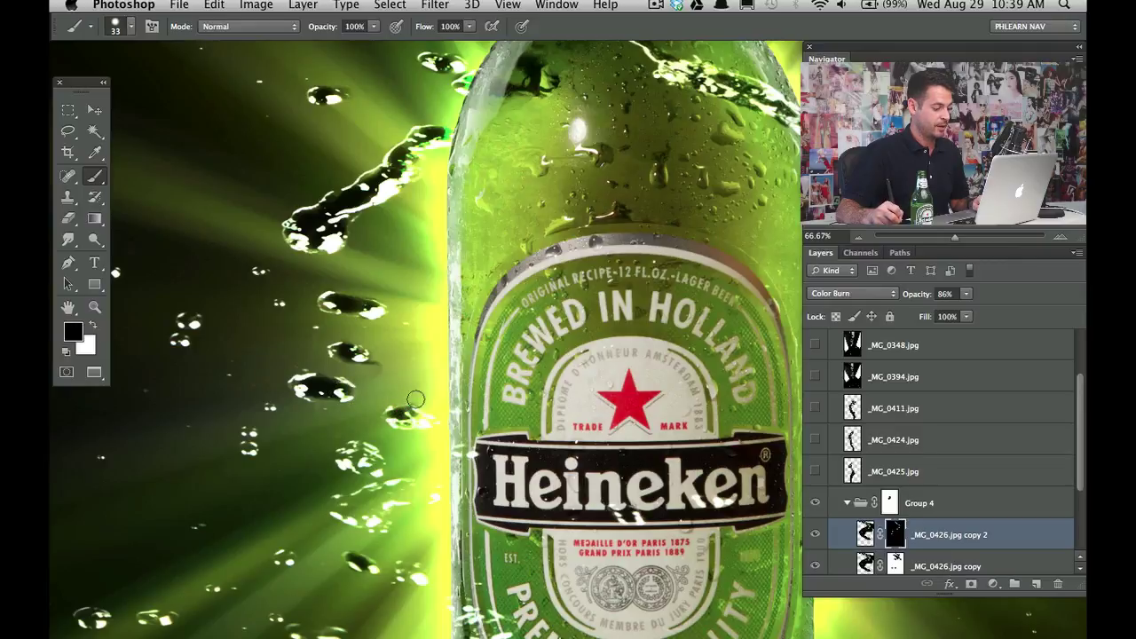
key(x)
drag(342, 465, 354, 456)
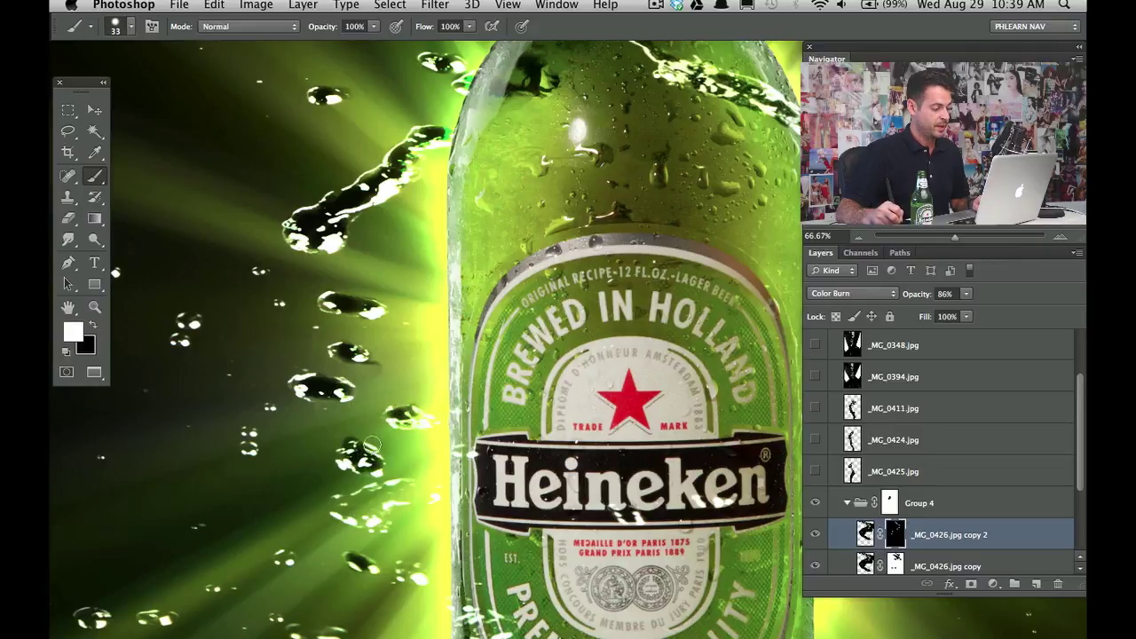
key(x)
- Reveal the burn effect on the wide splash beside the banner at 45 px and on the small droplets farther left at 21 px
key(x)
mouse_move(354, 515)
mouse_down()
mouse_move(390, 491)
mouse_move(425, 492)
mouse_move(399, 495)
mouse_move(350, 527)
mouse_move(358, 537)
mouse_move(427, 493)
mouse_up()
key(x)
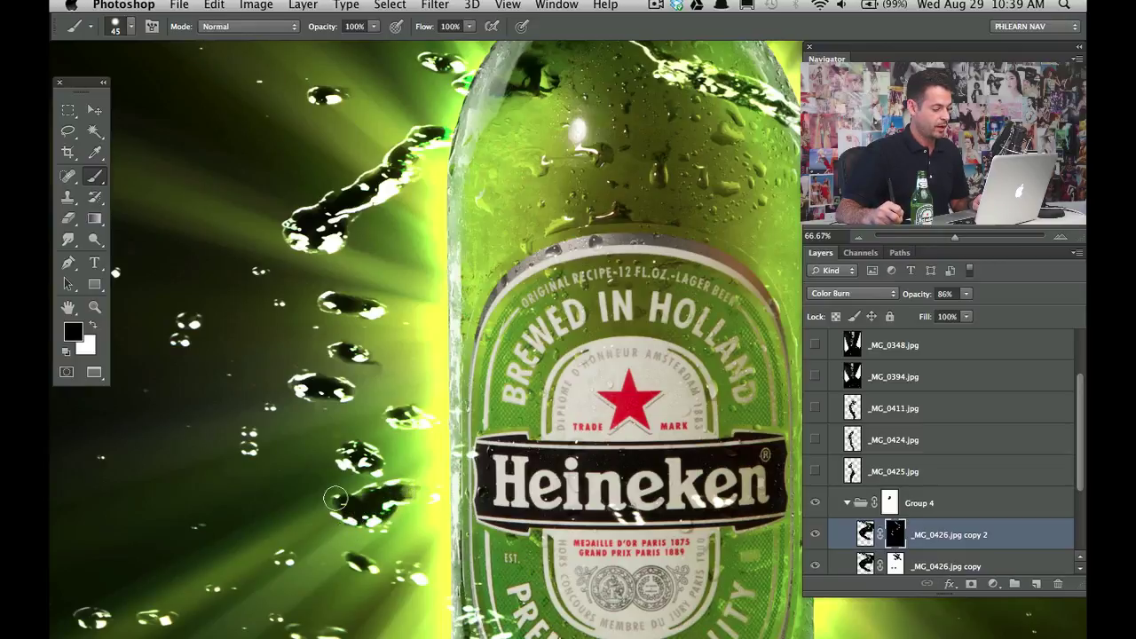
key(x)
drag(256, 435, 251, 433)
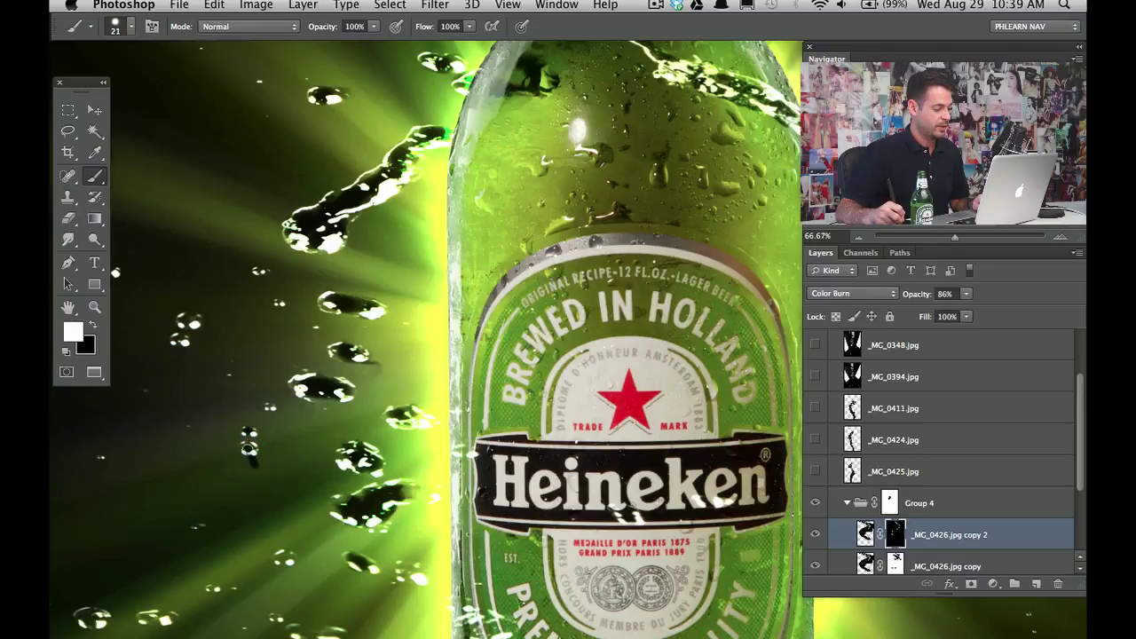
key(x)
key(x)
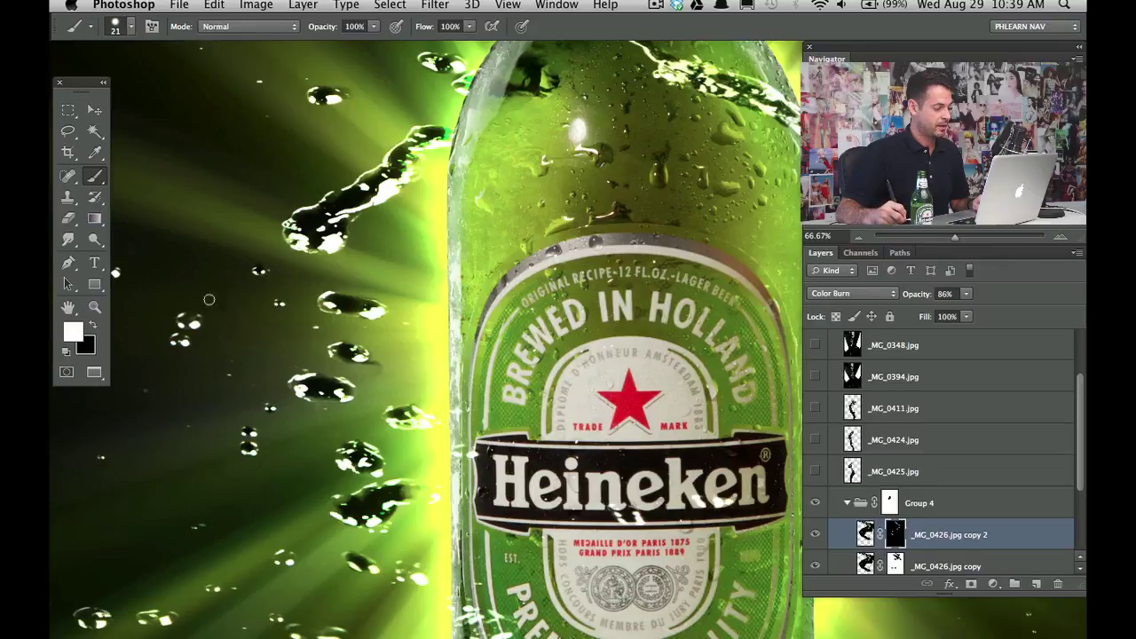
- Enlarge the brush to 39 px and darken the two droplets below the banner's left end on the copy 2 mask, cleaning edges with black
scroll(181, 343, down, 5)
scroll(181, 343, left, 2)
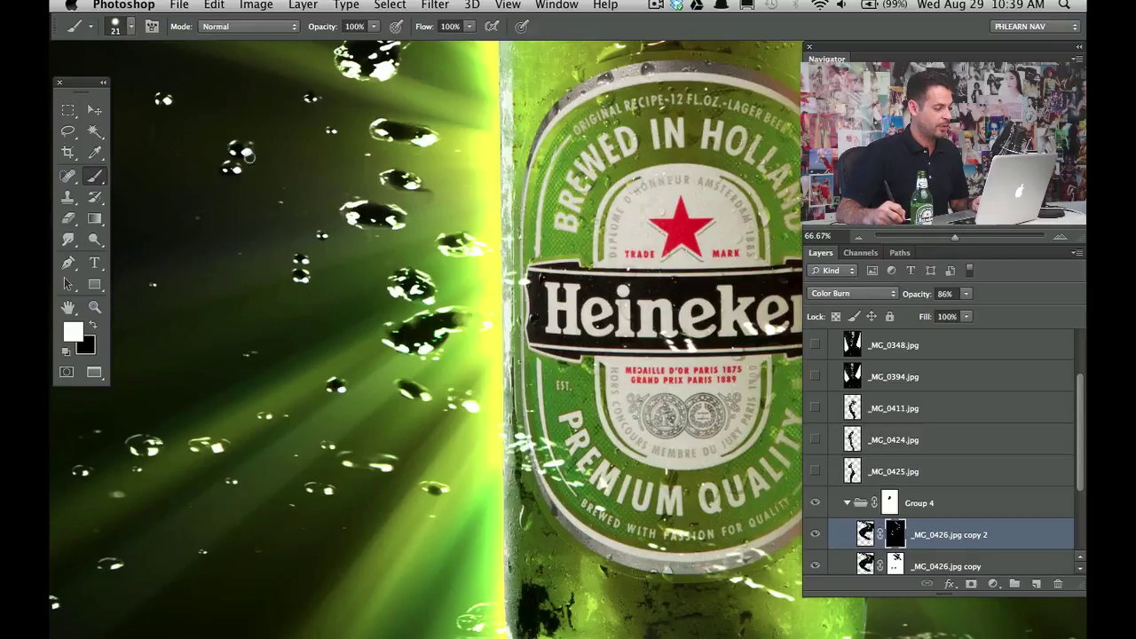
key(bracketright)
key(bracketright)
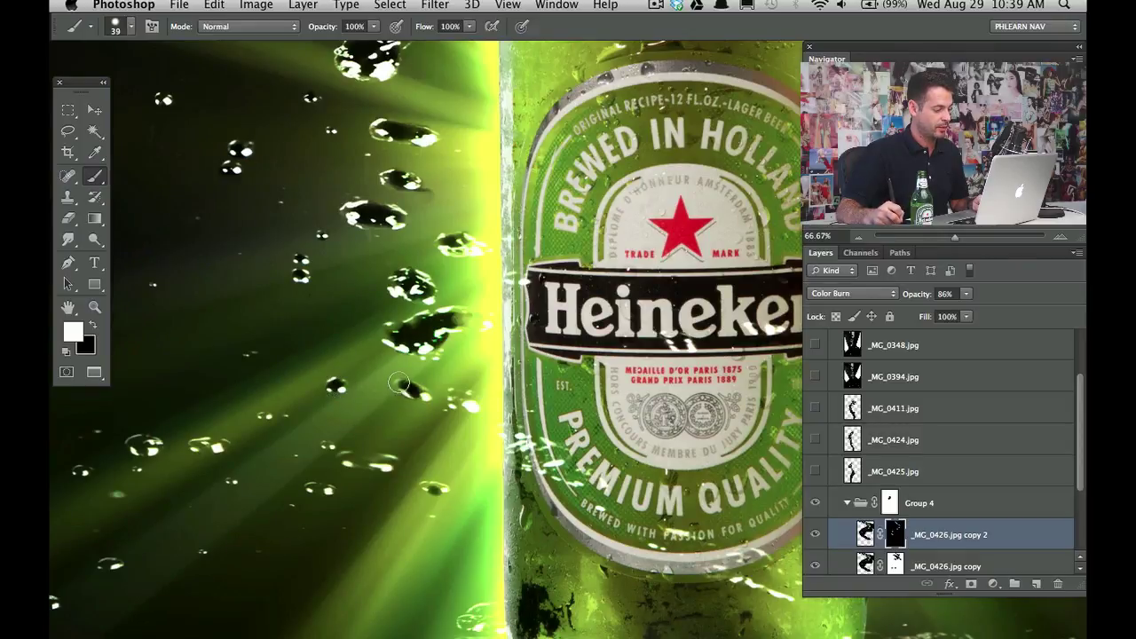
key(x)
key(x)
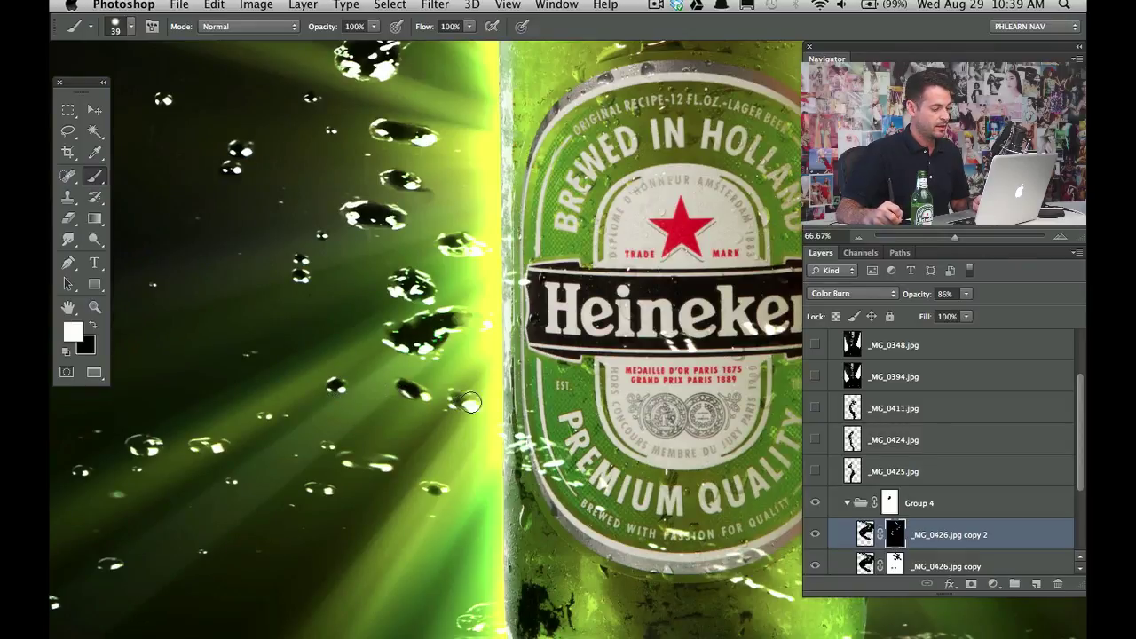
key(x)
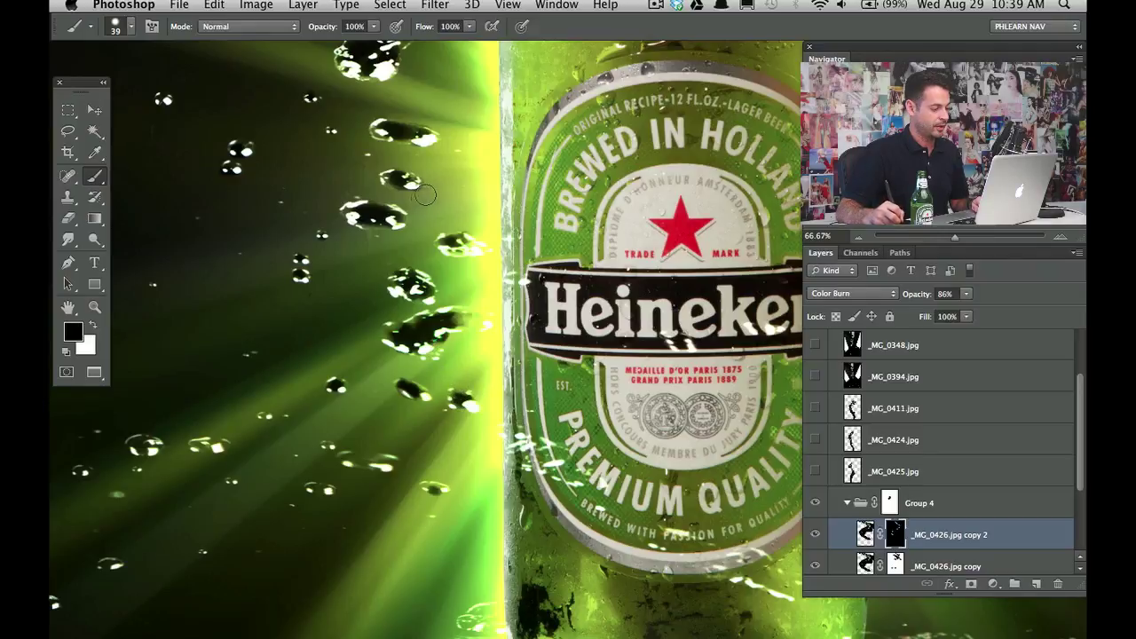
- Darken the elongated droplets lower left of the label with white, clean up with black, and treat the tiny neighbouring droplets at 18 px
key(x)
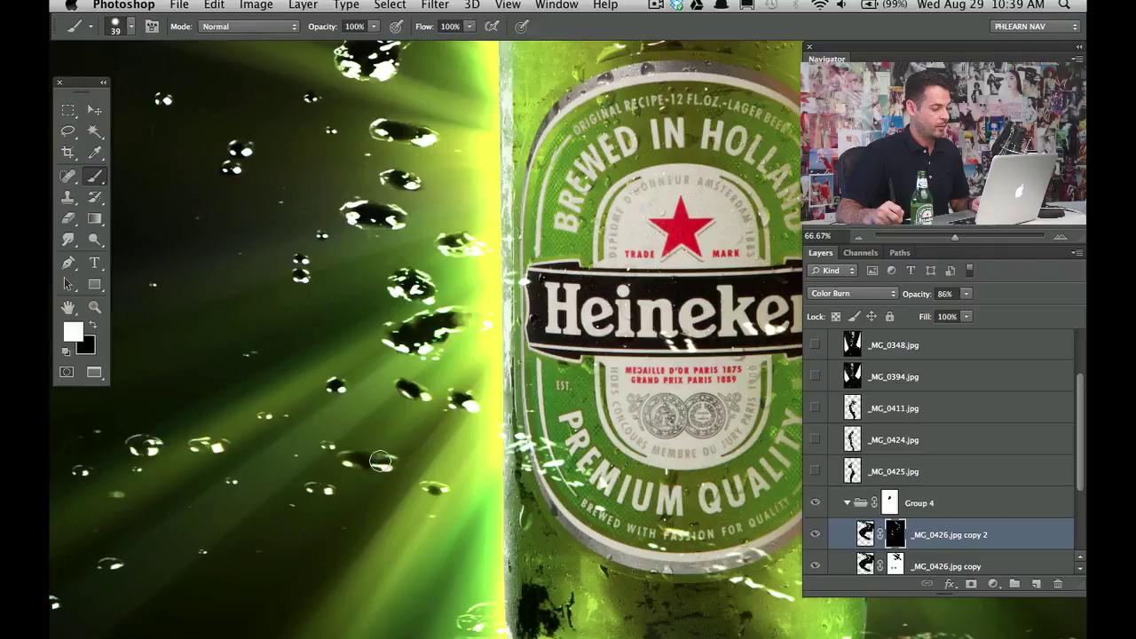
key(x)
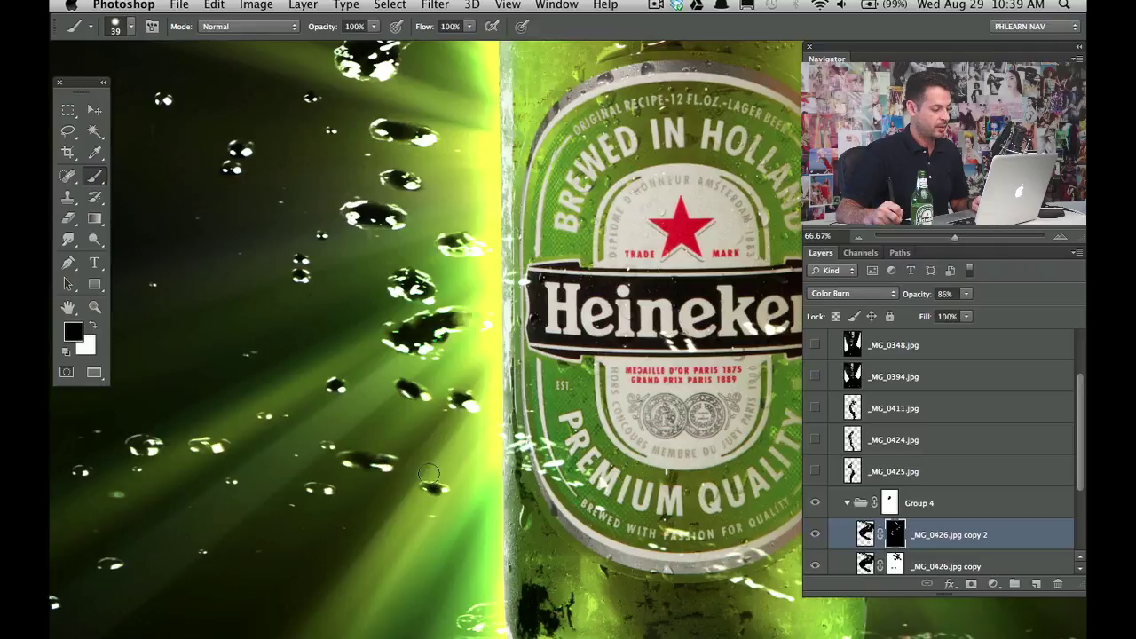
key(x)
drag(273, 436, 261, 435)
key(x)
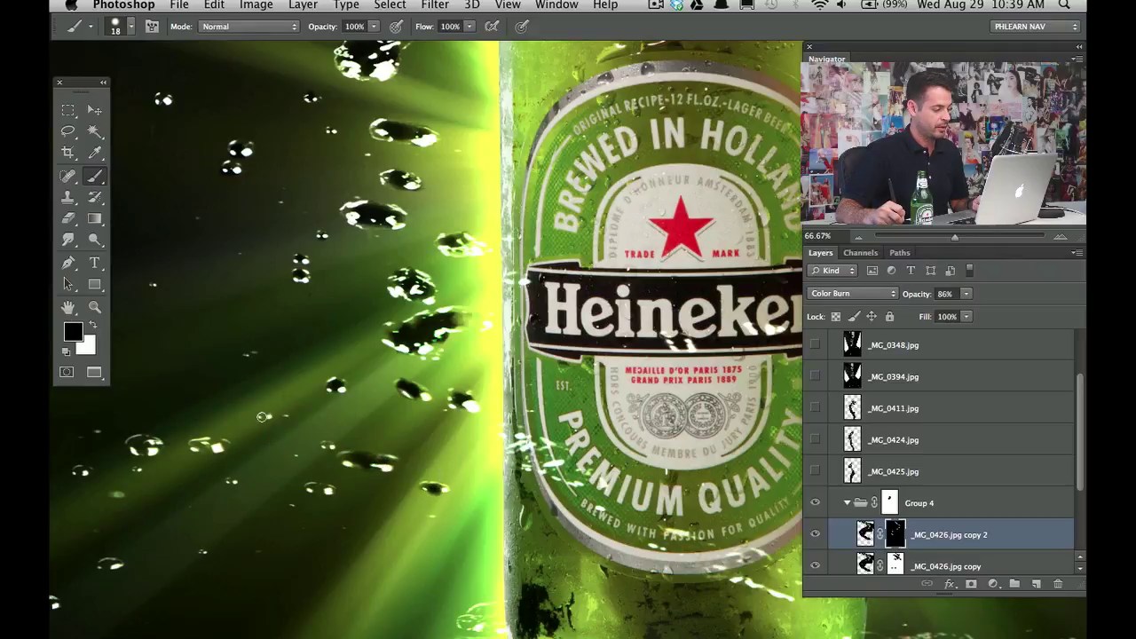
key(x)
key(x)
key(x)
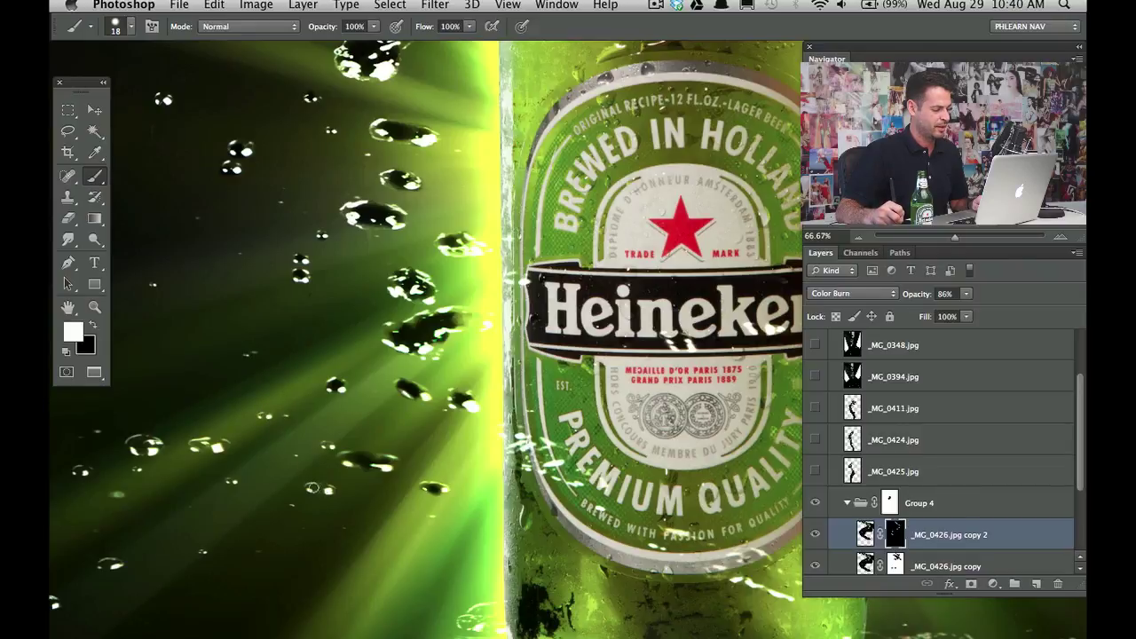
mouse_move(211, 482)
mouse_down()
mouse_move(253, 435)
mouse_move(326, 439)
mouse_up()
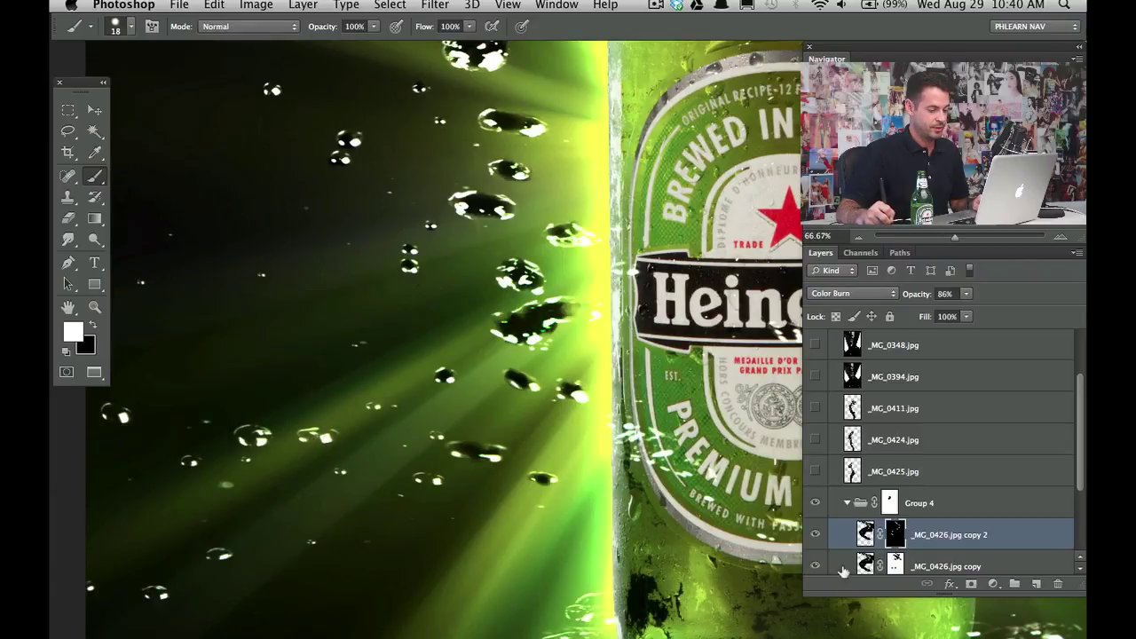
drag(896, 561, 895, 538)
key(Escape)
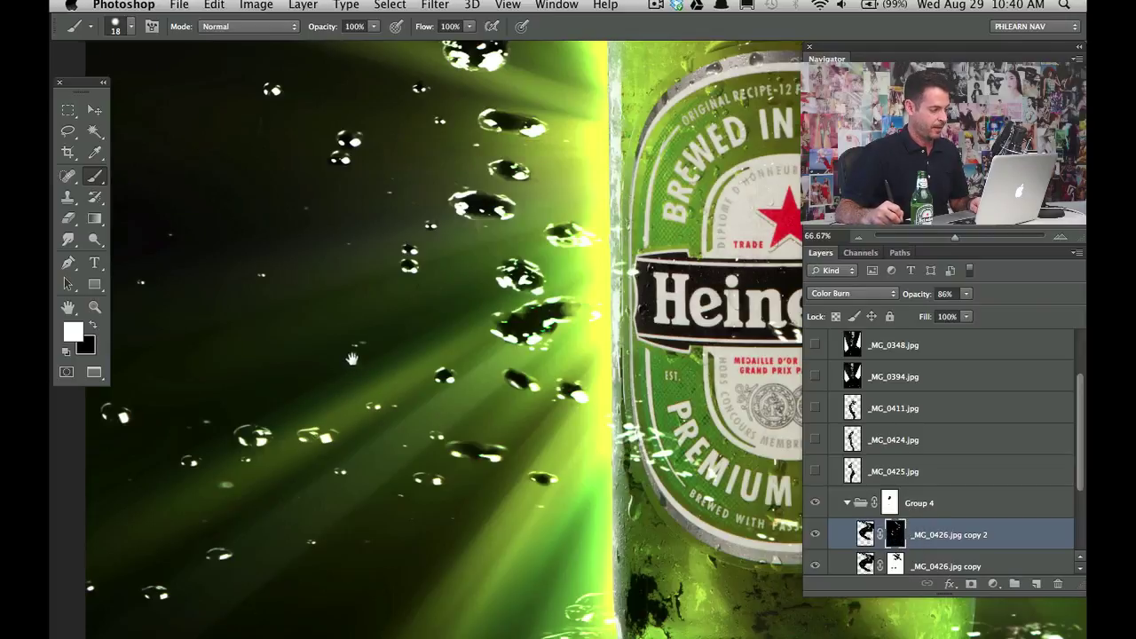
mouse_move(352, 358)
mouse_down()
mouse_move(355, 385)
mouse_move(451, 432)
mouse_move(416, 381)
mouse_move(429, 367)
mouse_up()
key(super+z)
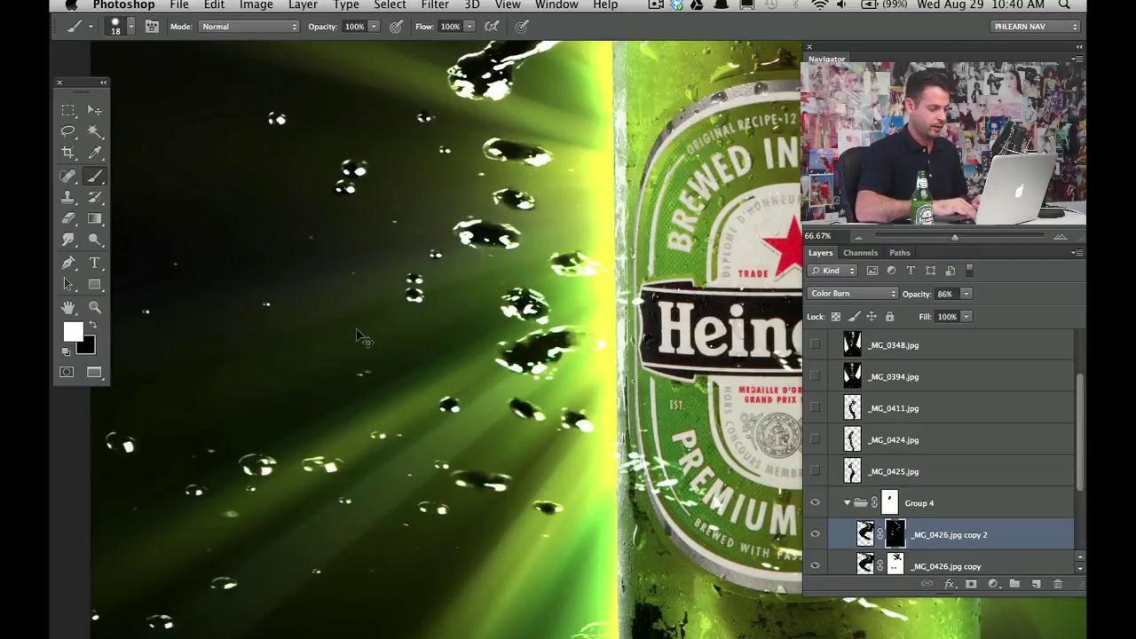
- Touch up the copy 2 mask around the splash left of the bottle with white and black at 66 px, lowering brush flow to 30%
drag(586, 268, 200, 390)
drag(414, 229, 281, 315)
key(super+minus)
key(ctrl+0)
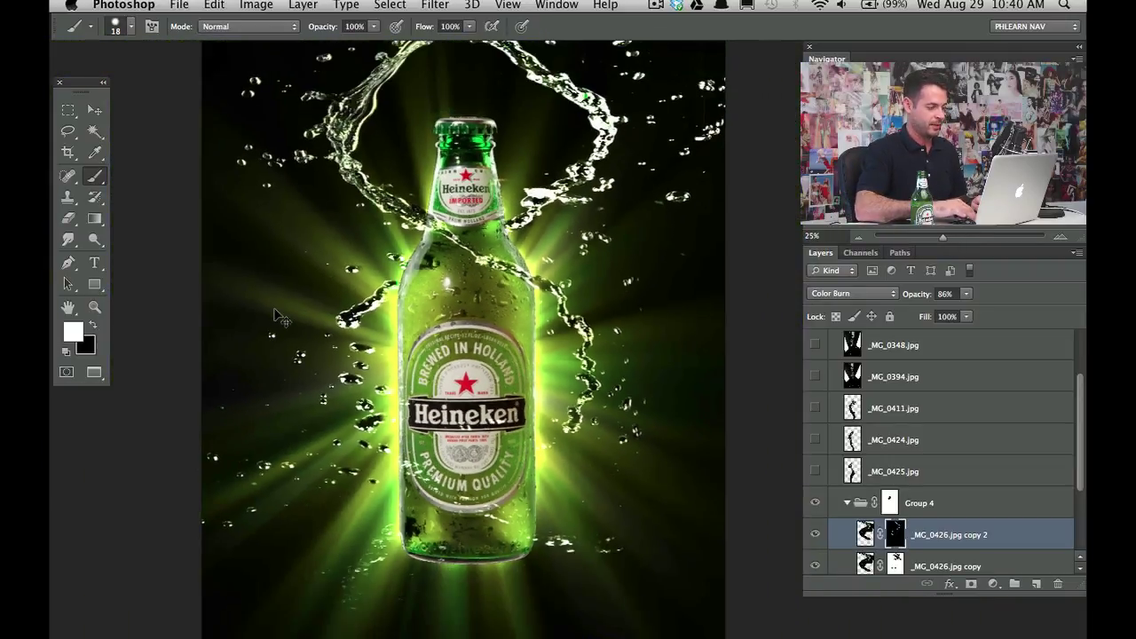
key(ctrl+plus)
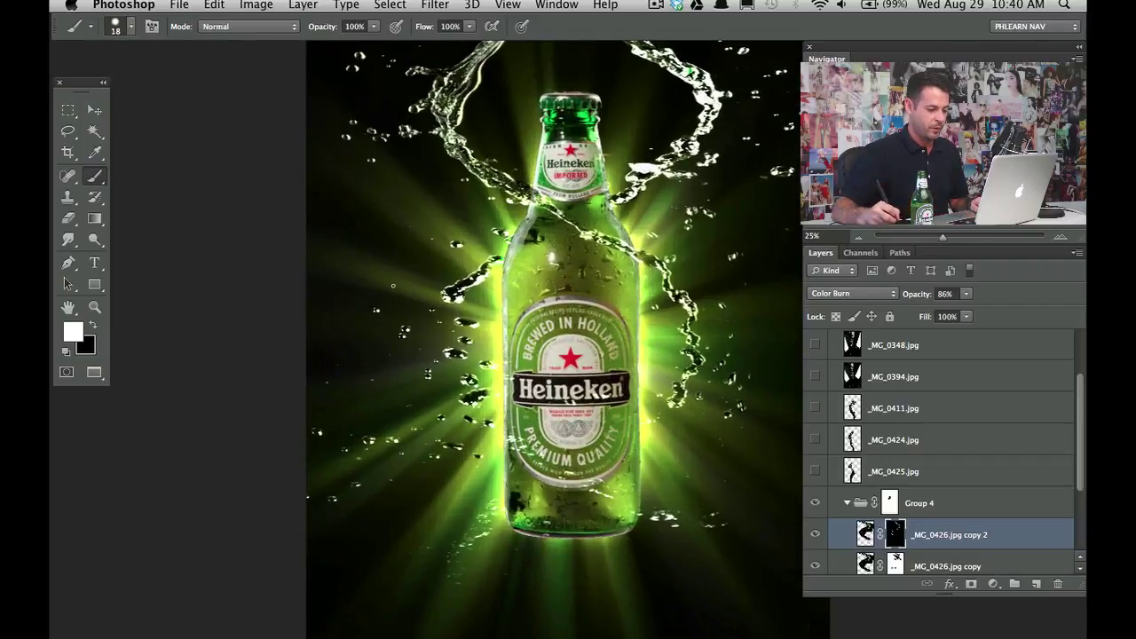
drag(653, 428, 584, 416)
drag(385, 304, 397, 300)
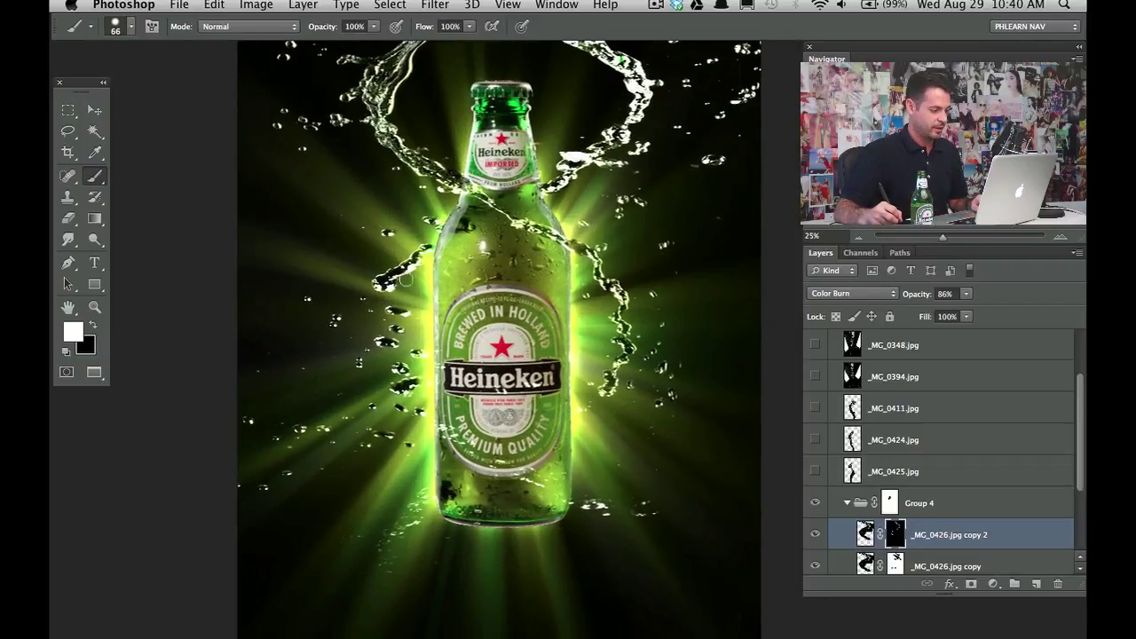
key(x)
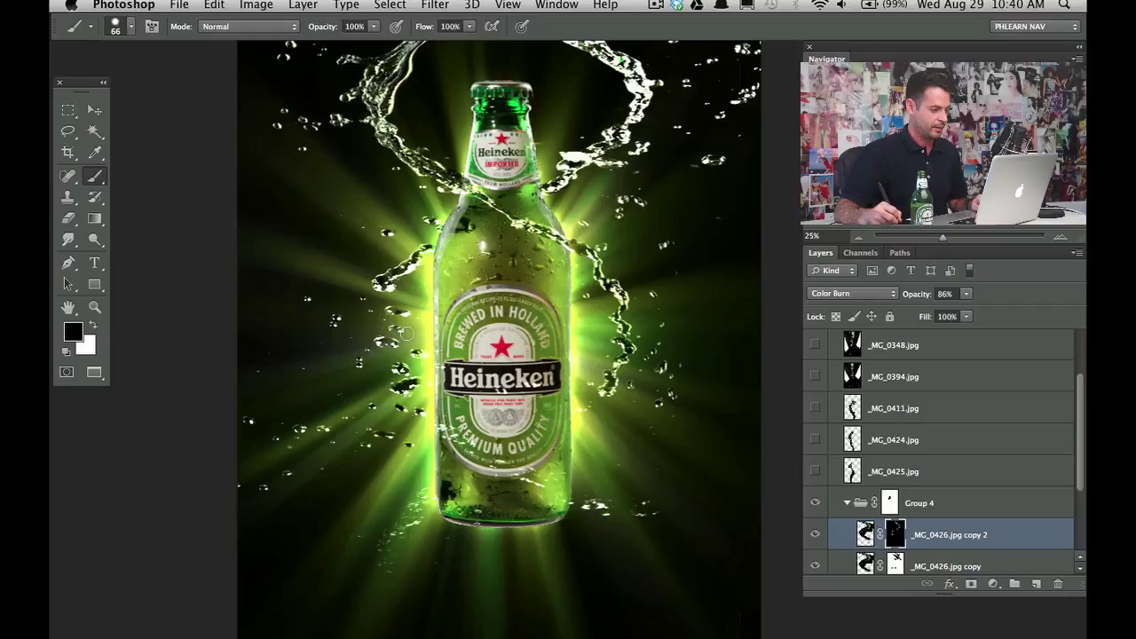
key(x)
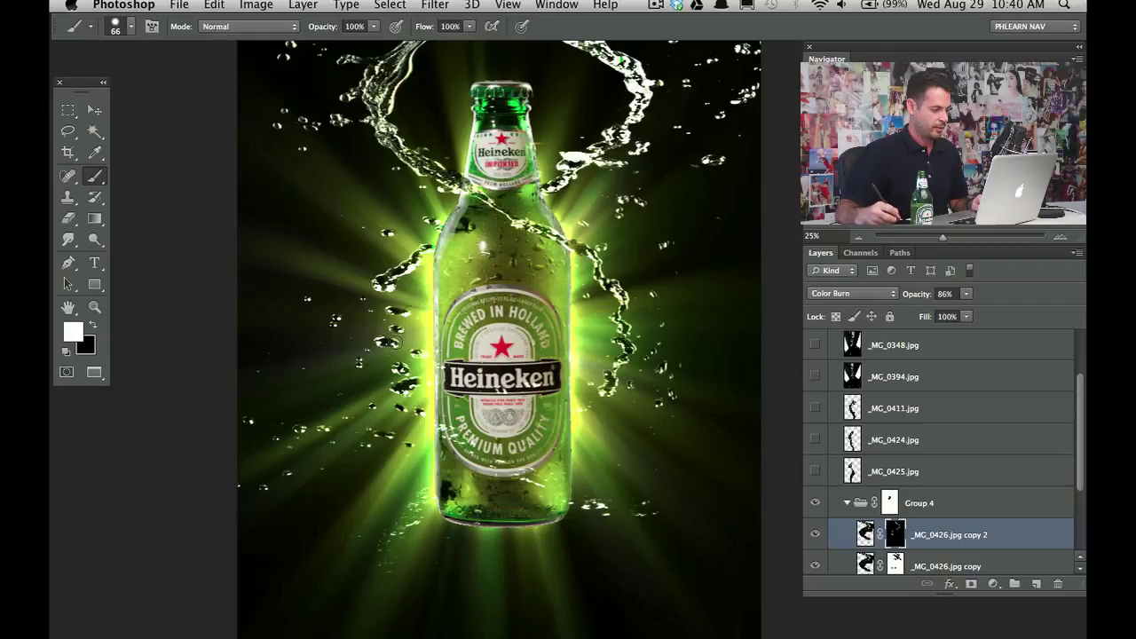
key(shift+3)
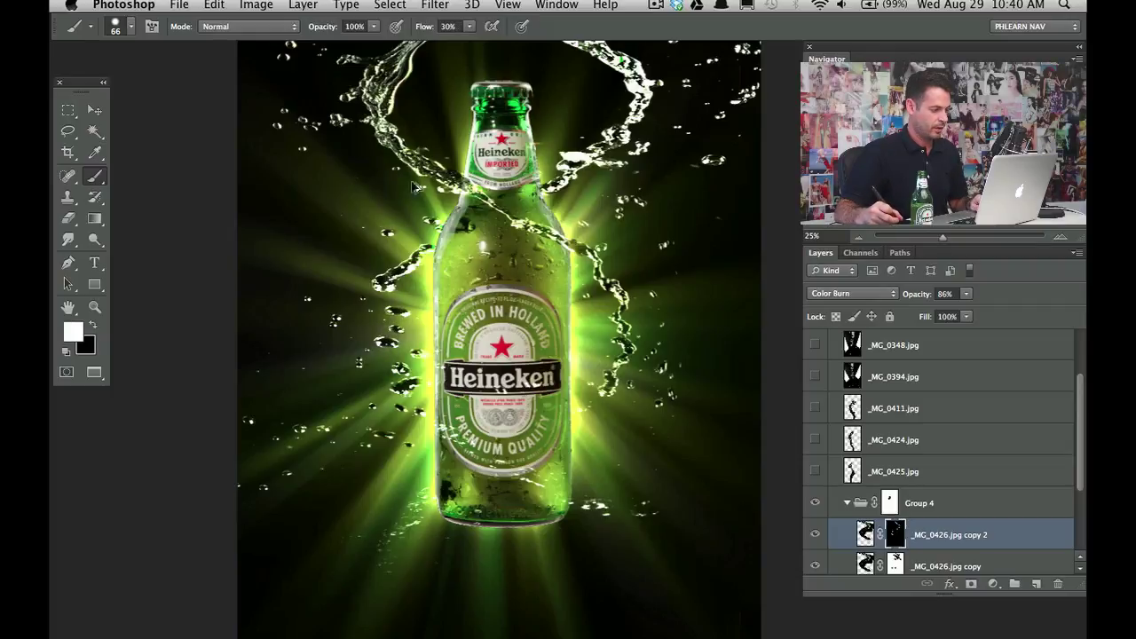
key(x)
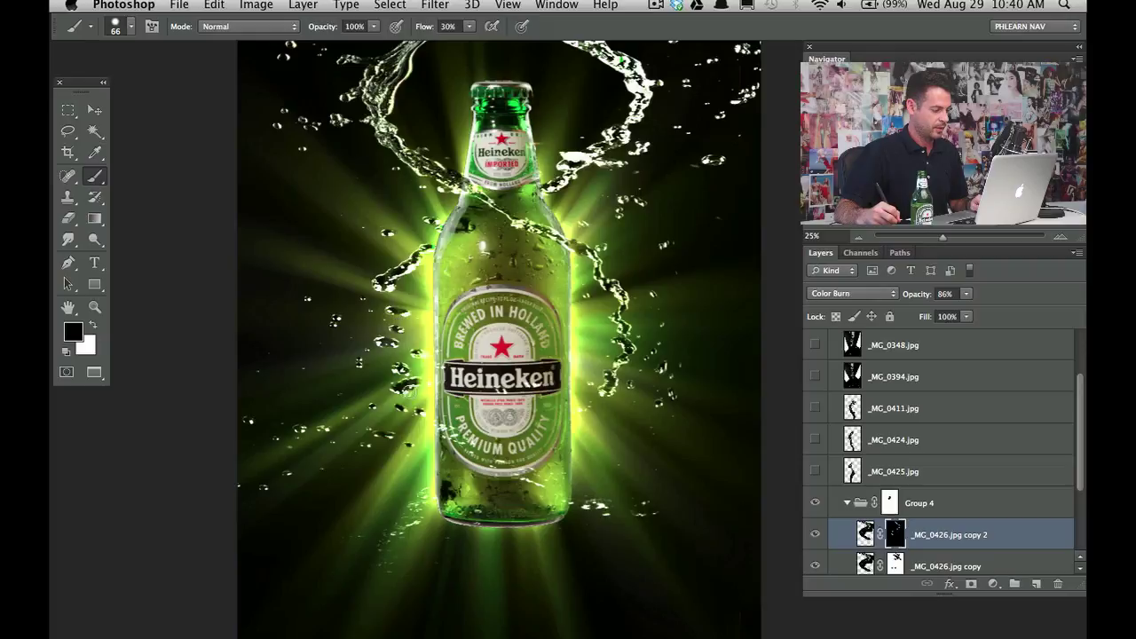
- Collapse Group 4 and toggle its visibility to compare the composition with and without its splash
scroll(475, 326, up, 3)
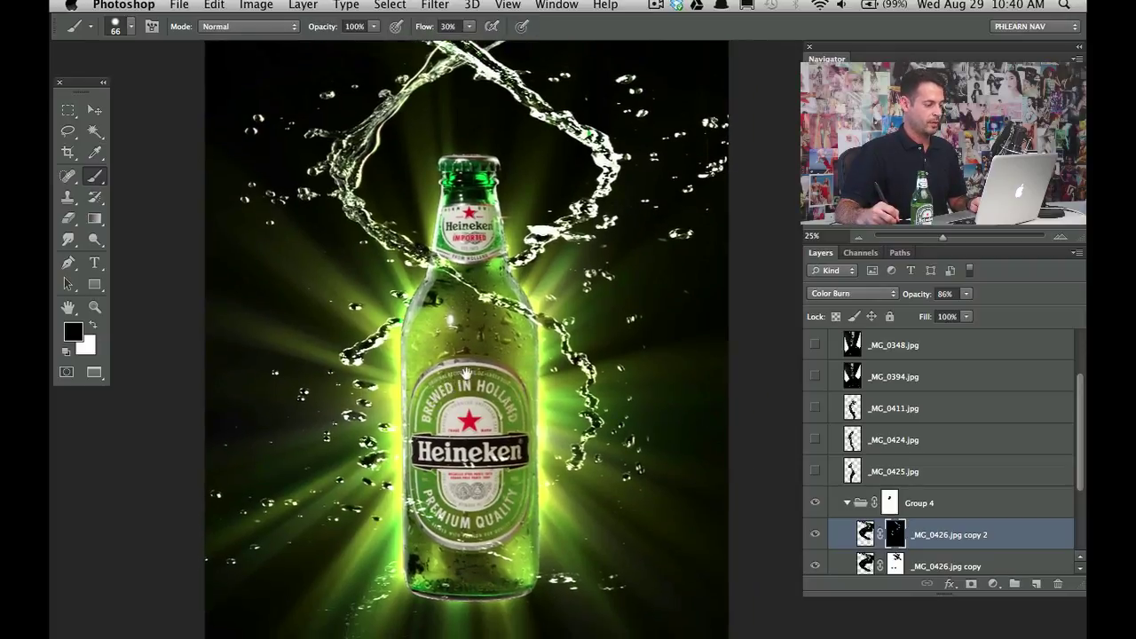
click(829, 503)
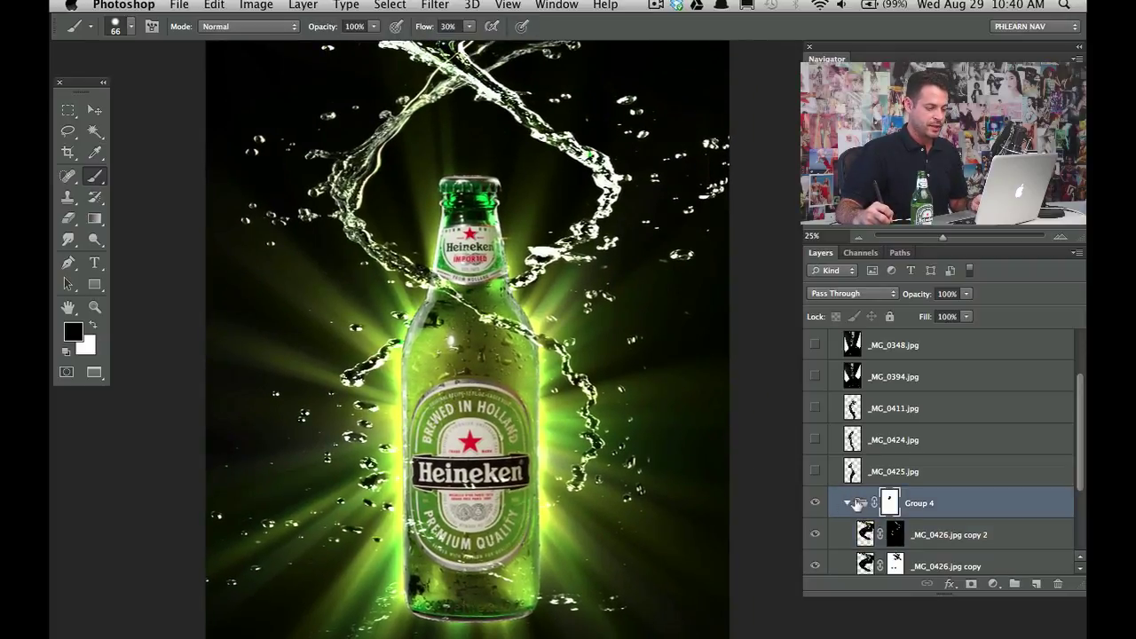
click(848, 503)
click(816, 503)
click(816, 503)
click(816, 502)
click(816, 503)
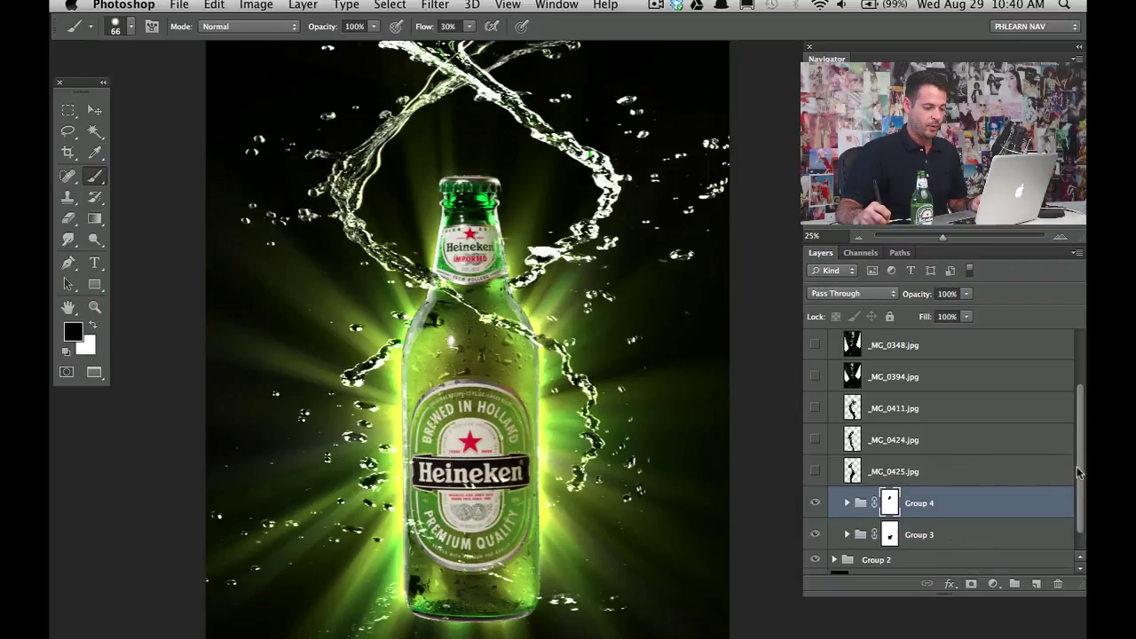
- Collapse Group 1 and toggle its visibility to compare the bottle with and without the whole water helix
scroll(859, 400, up, 3)
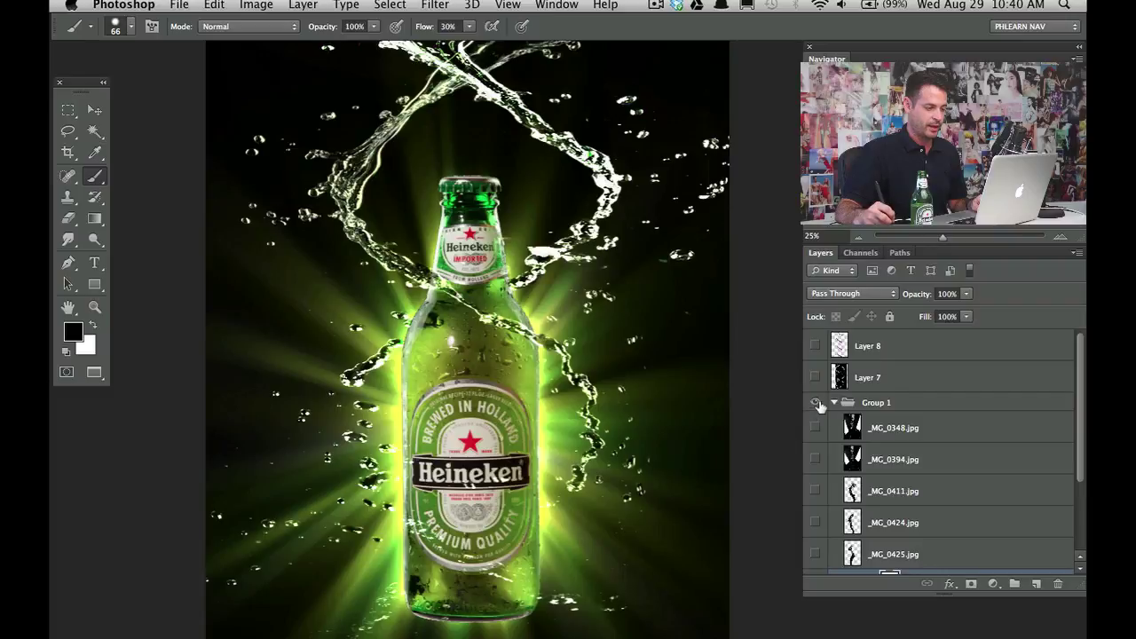
click(815, 402)
click(815, 402)
click(834, 402)
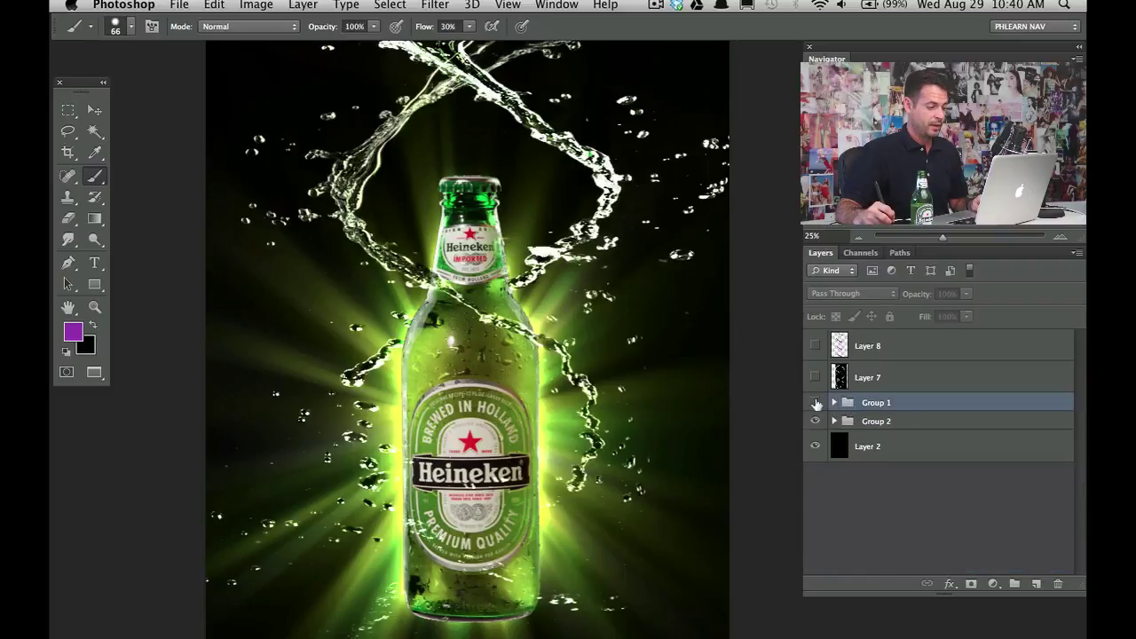
click(815, 402)
click(815, 402)
- Duplicate Group 1, merge the copy into a single layer, and toggle that layer's visibility to compare
drag(905, 404, 1035, 581)
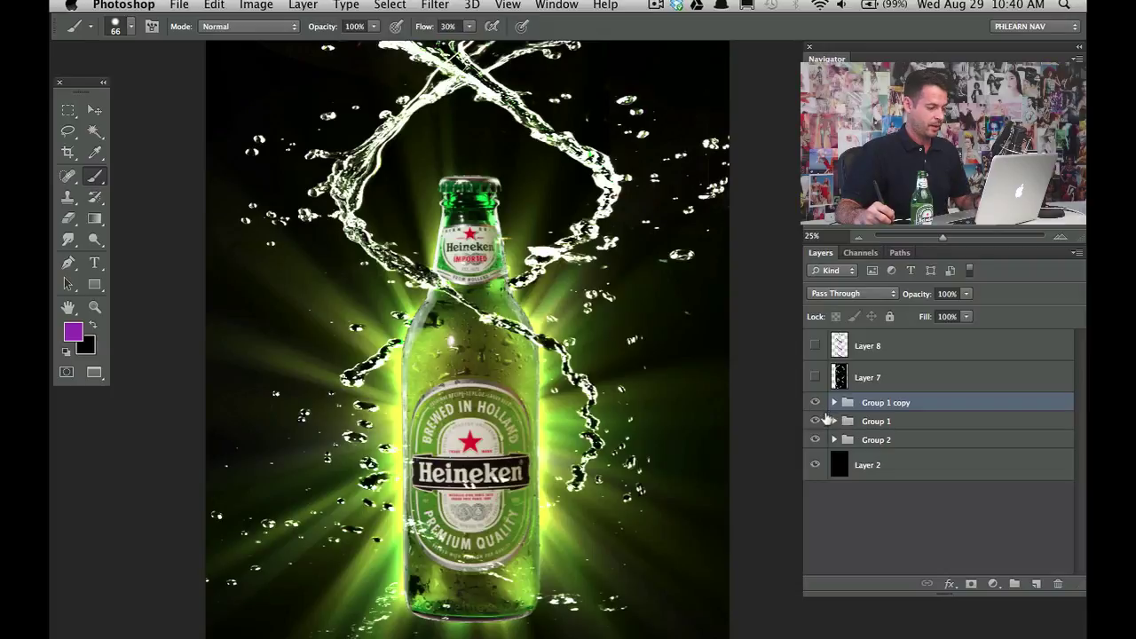
key(super+e)
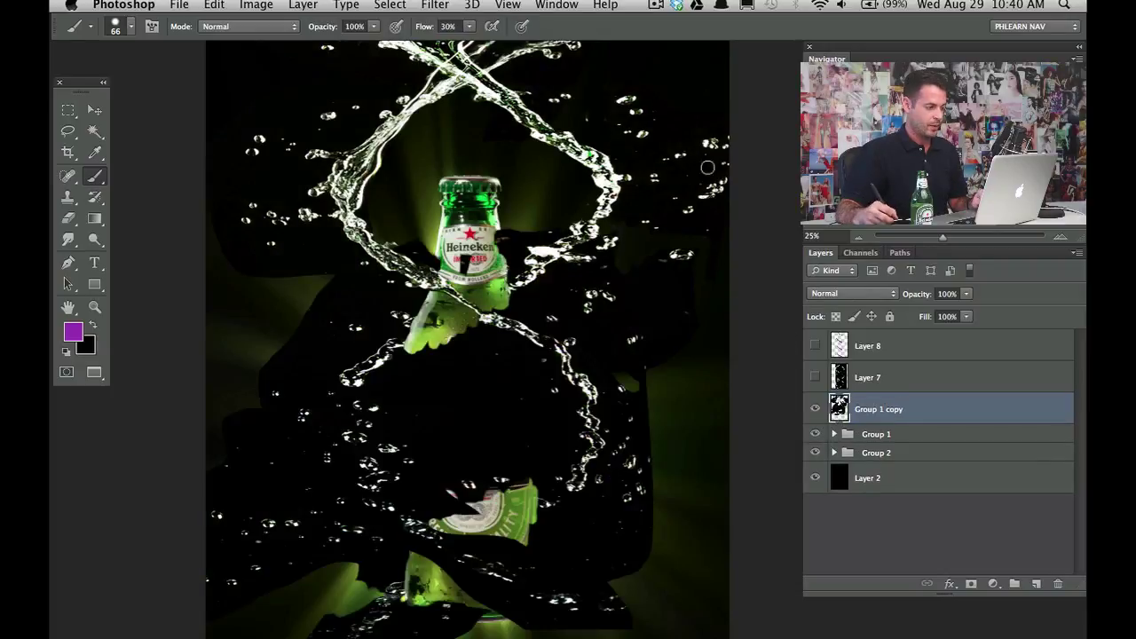
click(815, 410)
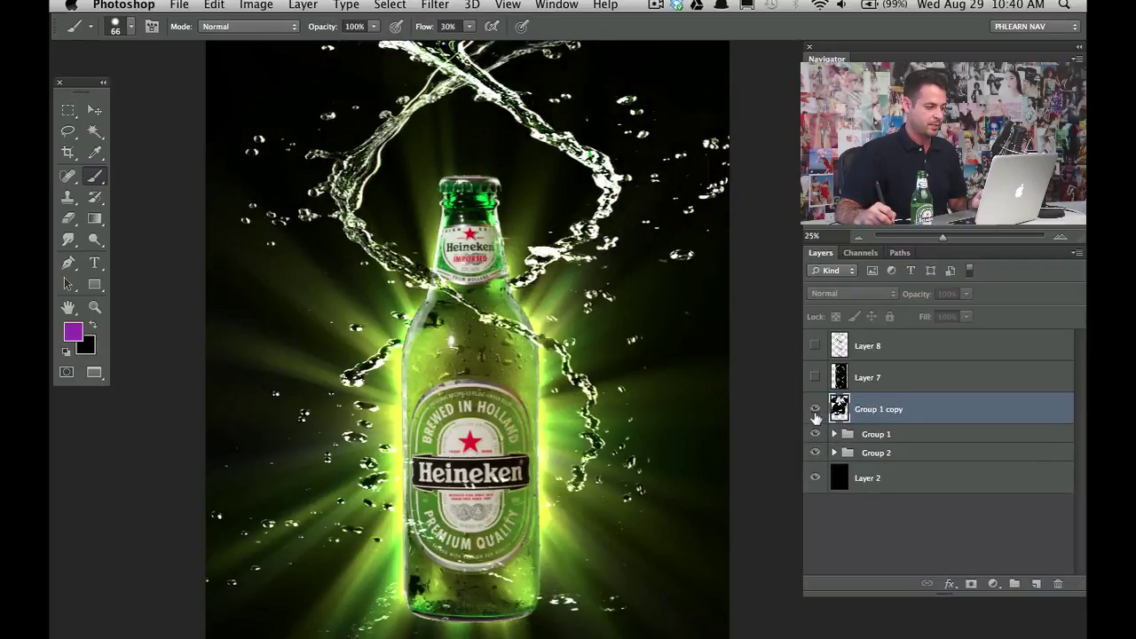
click(815, 410)
click(815, 410)
click(815, 410)
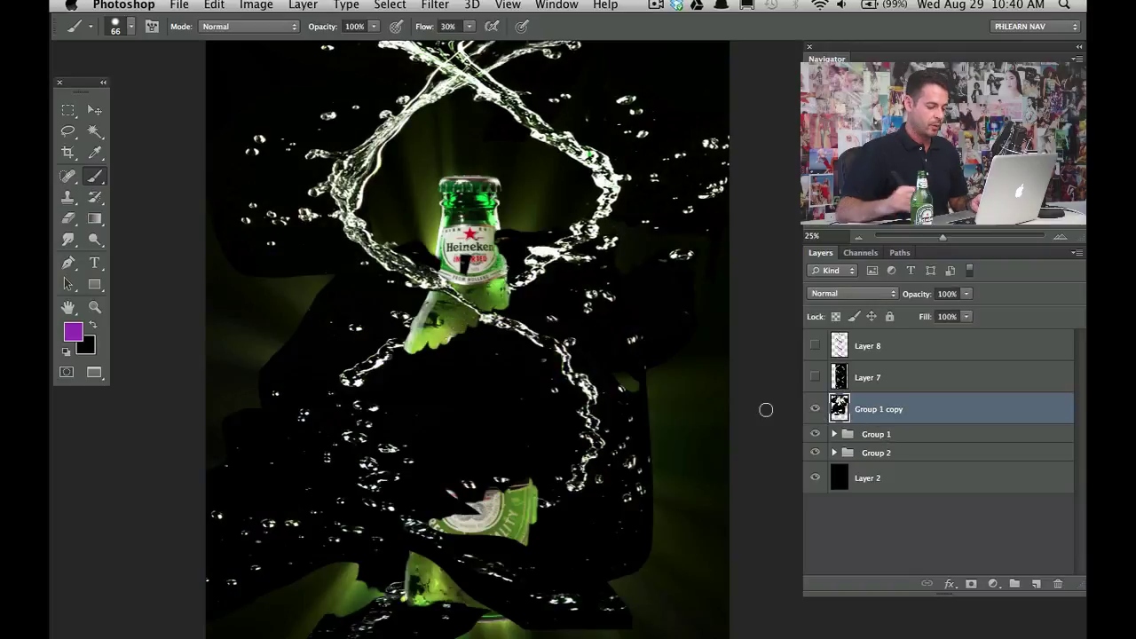
- Create a new layer directly below Group 1 copy and fill it with black
key(super+alt+shift+n)
key(super+bracketleft)
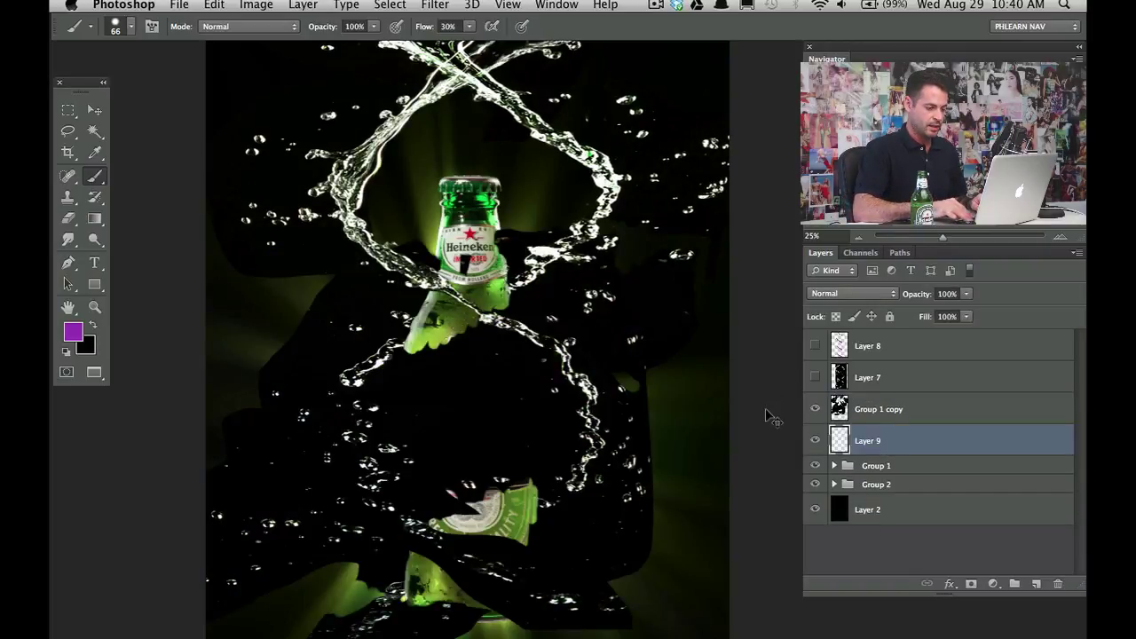
key(super+BackSpace)
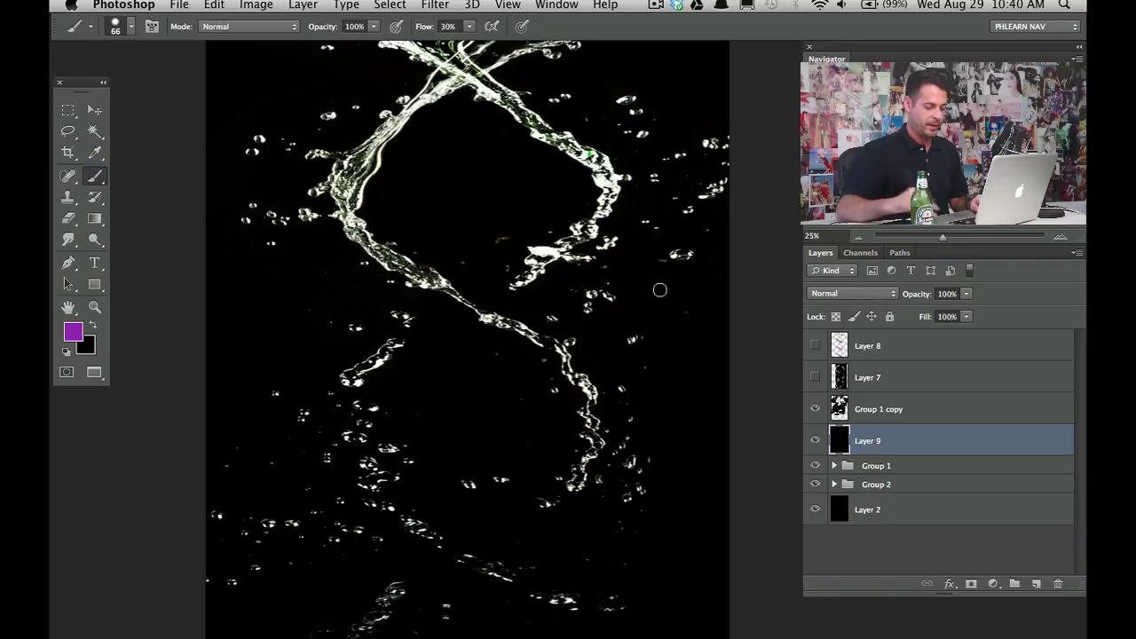
- Toggle Group 1 copy's visibility to examine the isolated water against the black layer across the whole canvas
key(super+minus)
scroll(662, 297, down, 1)
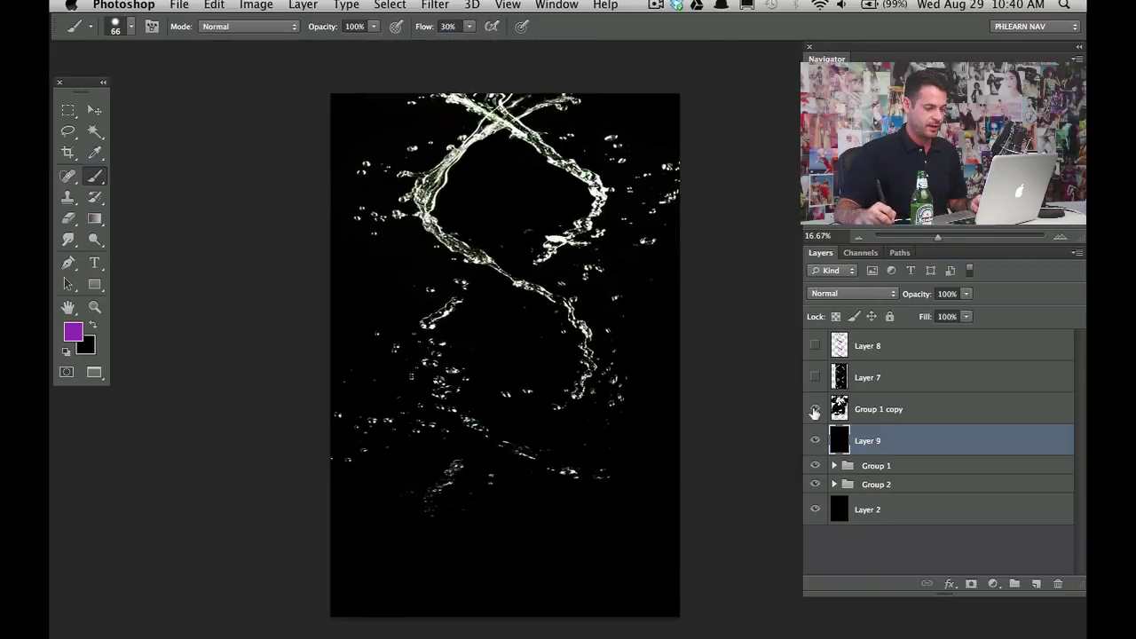
click(815, 410)
click(816, 410)
click(817, 410)
click(816, 410)
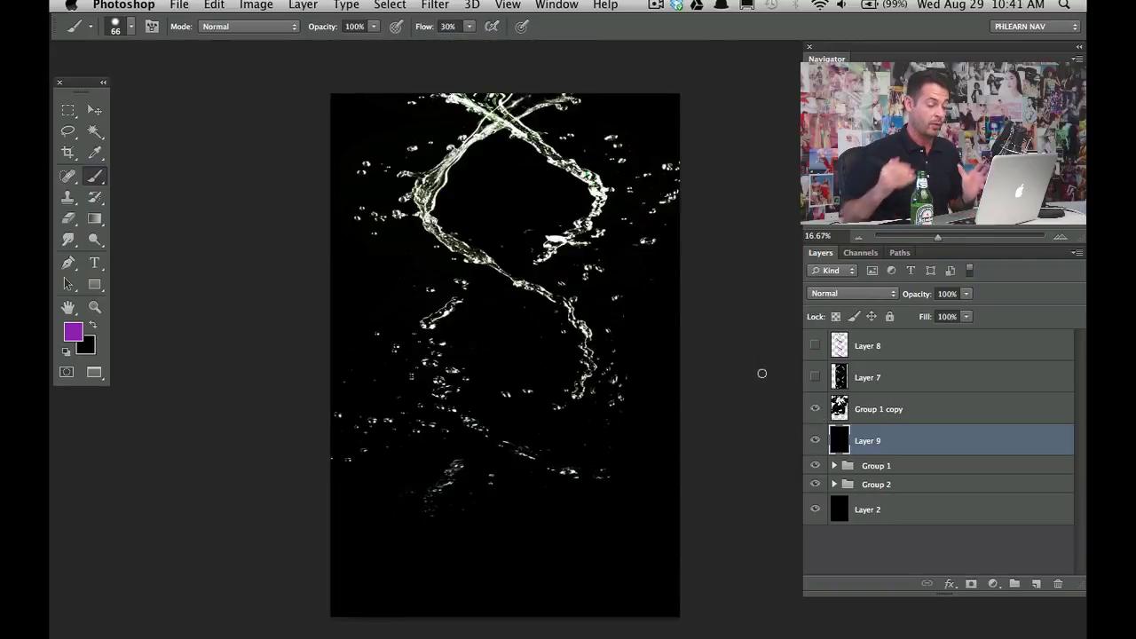
- Select the bright water with Color Range by sampling a splash highlight and raising the fuzziness, and hide Group 1 copy and Layer 9
click(390, 6)
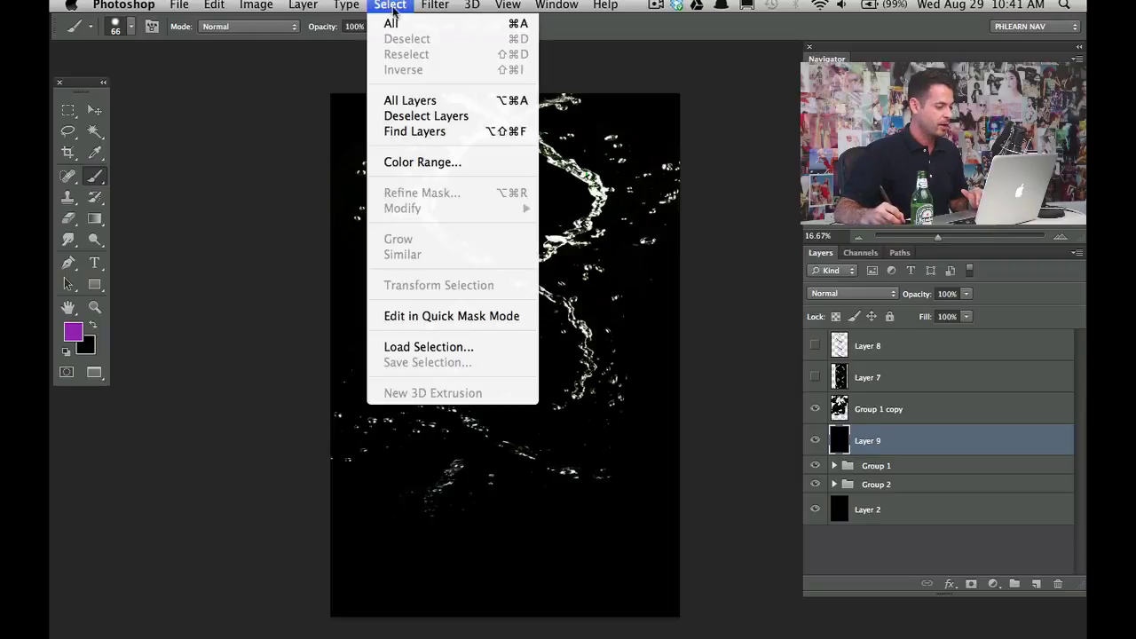
click(415, 163)
click(451, 233)
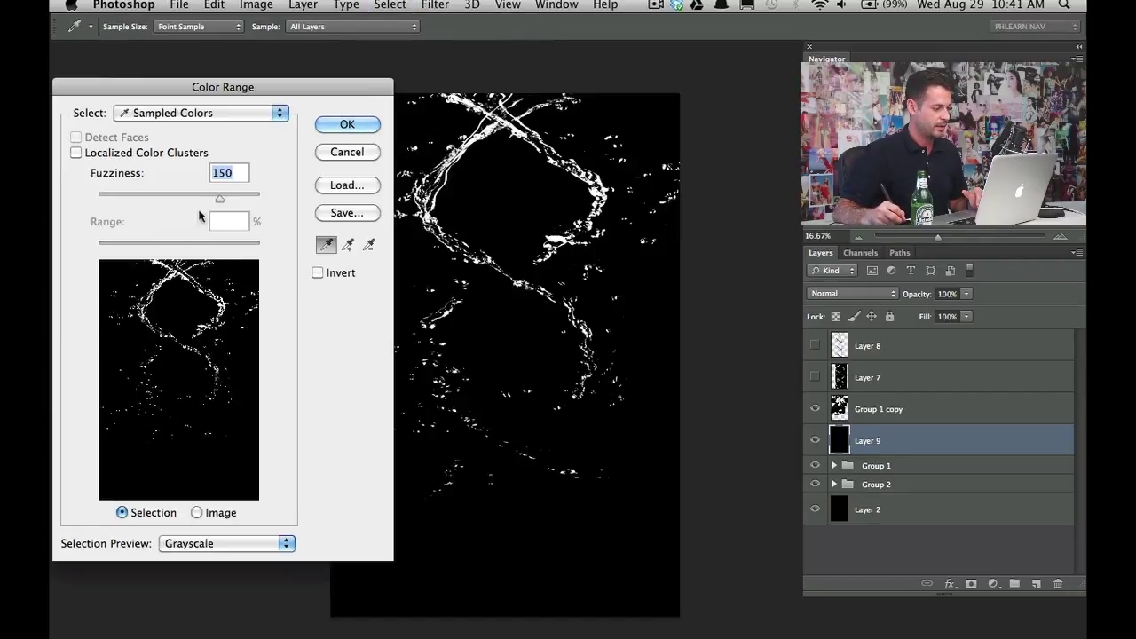
drag(220, 198, 282, 203)
click(366, 124)
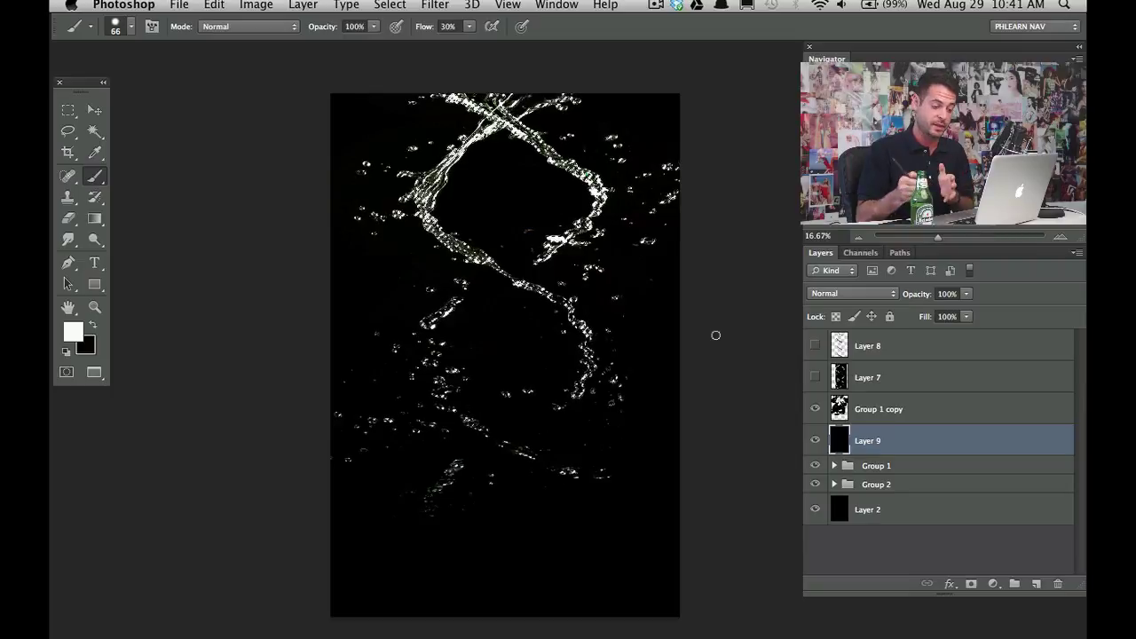
click(815, 408)
click(814, 441)
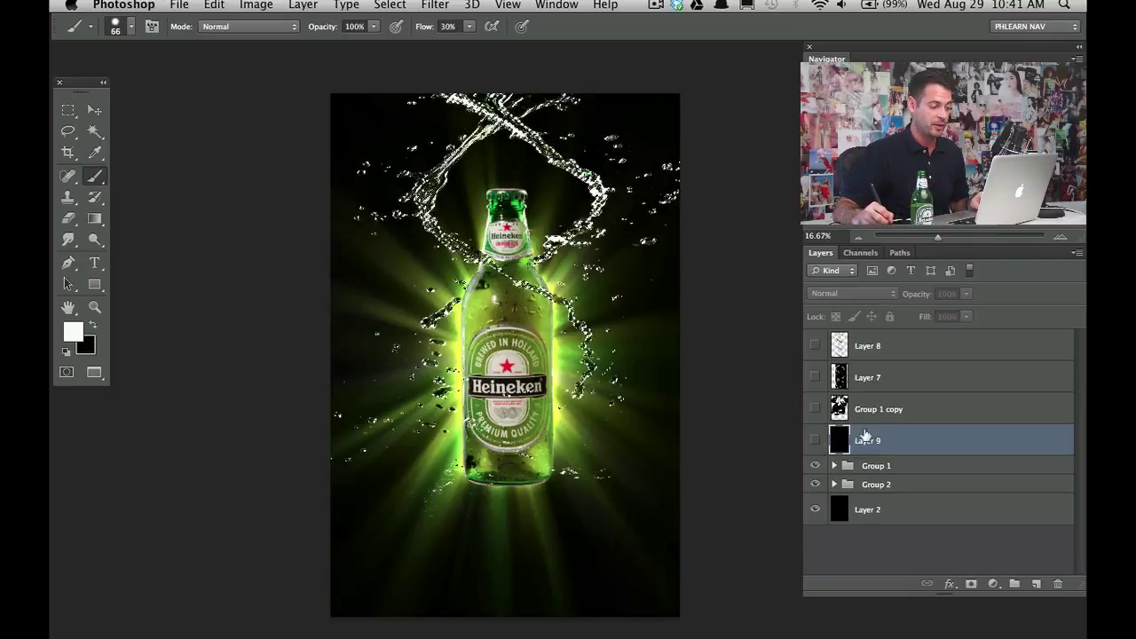
- Create a new layer directly above Group 1 copy and fill the selected water highlights with white
click(923, 410)
key(shift+alt+super+n)
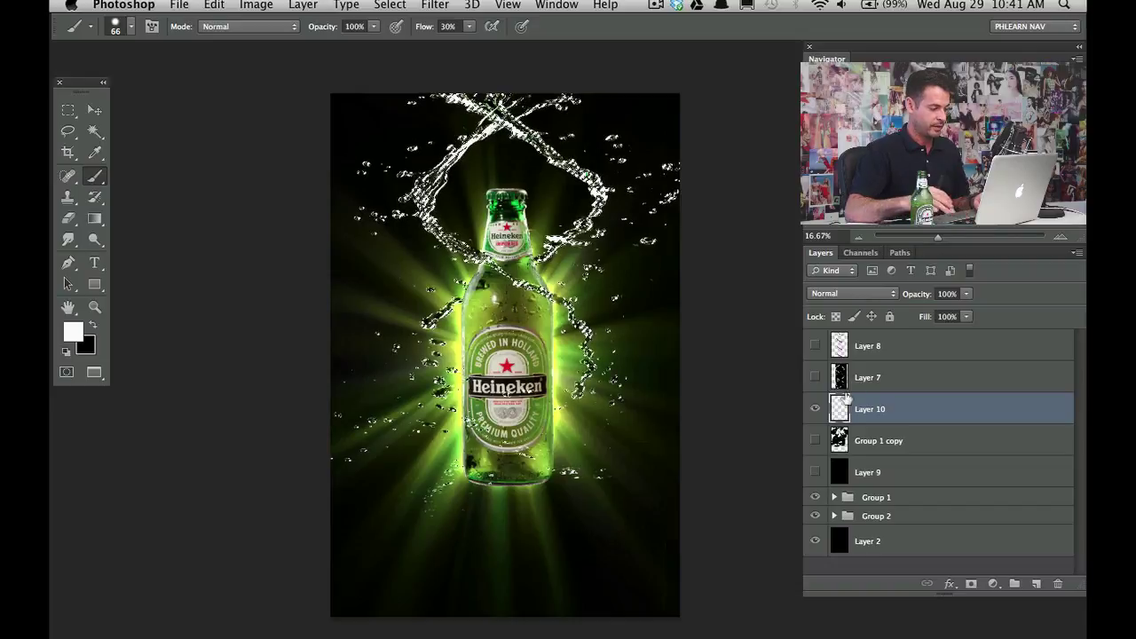
- Offset Layer 10 to check its white water fill, undo the move, and toggle the layer's visibility to compare
key(v)
drag(572, 330, 578, 392)
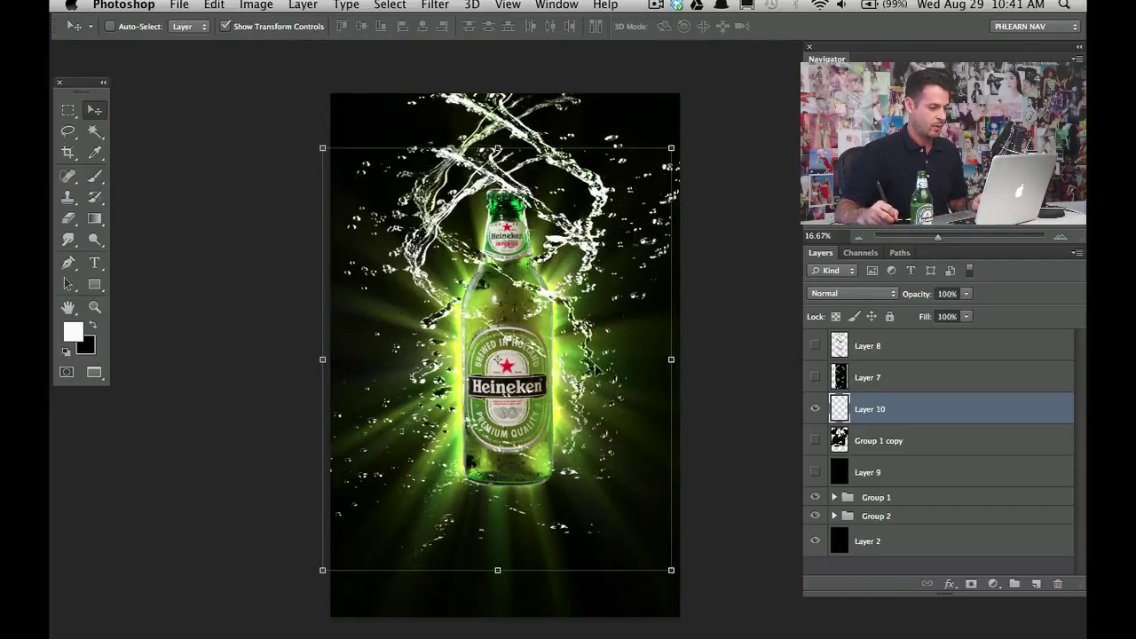
key(super+z)
key(super+plus)
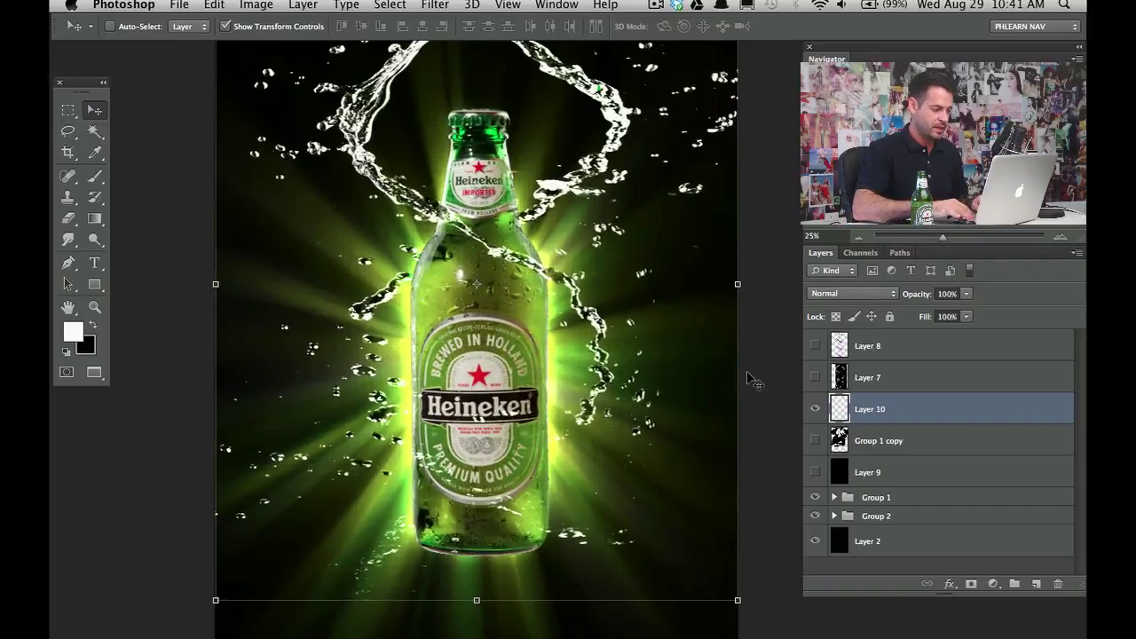
click(816, 409)
click(817, 409)
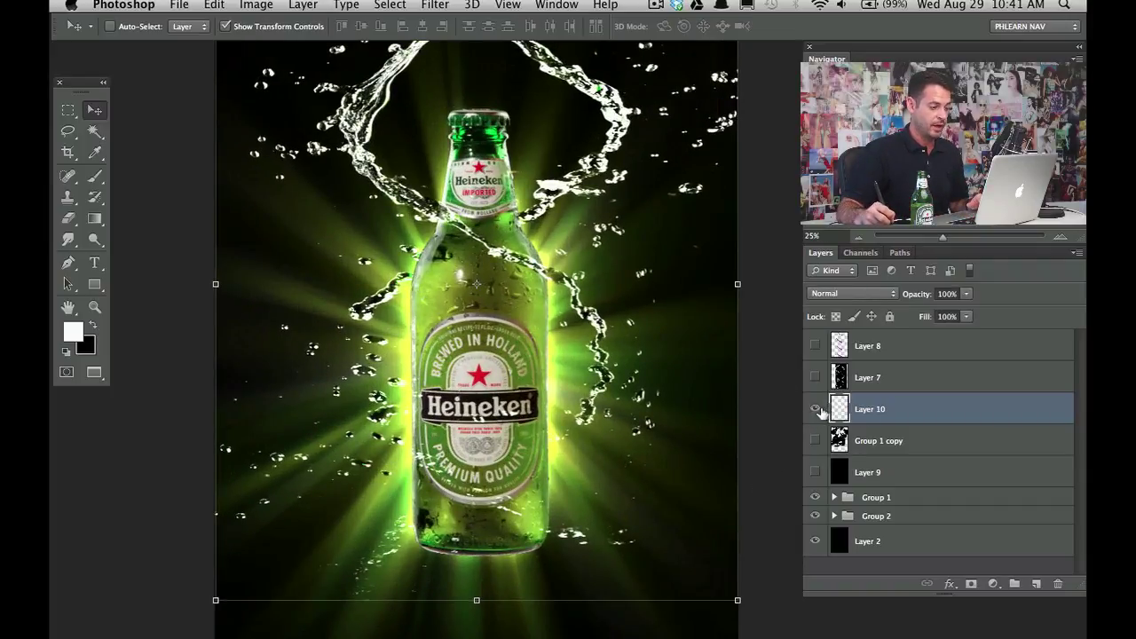
- Enable an Outer Glow in Layer 10's layer style and lower the fill opacity to 0%
double_click(925, 410)
drag(529, 344, 643, 344)
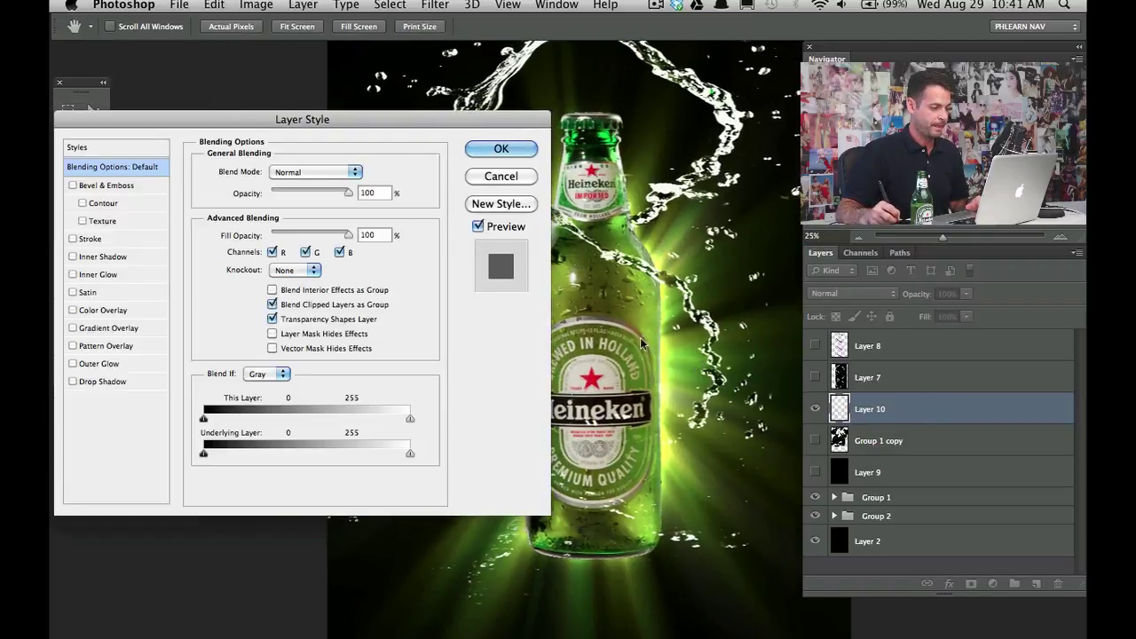
drag(464, 119, 450, 113)
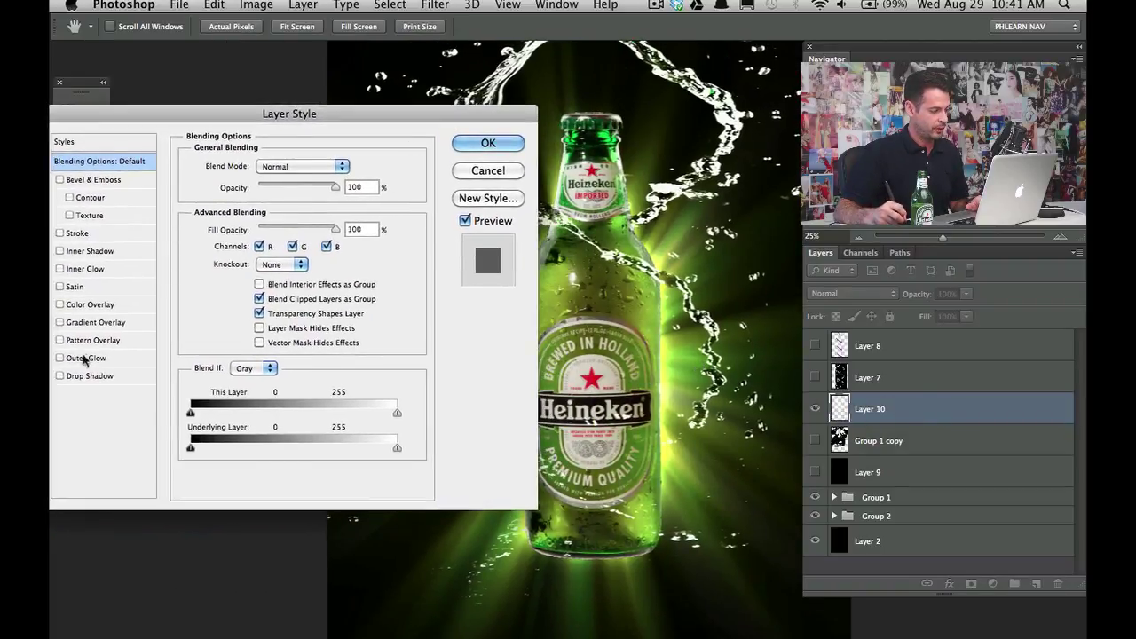
click(84, 359)
click(127, 160)
drag(335, 230, 305, 230)
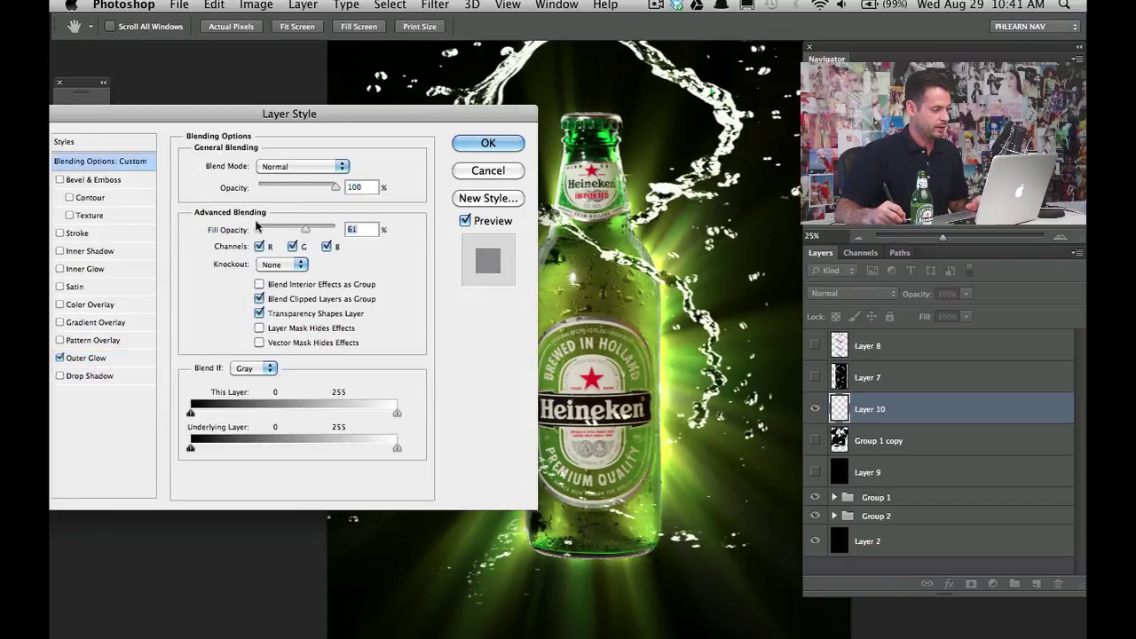
- Set the Outer Glow to a size of 38 px with the Color Dodge blend mode
click(99, 358)
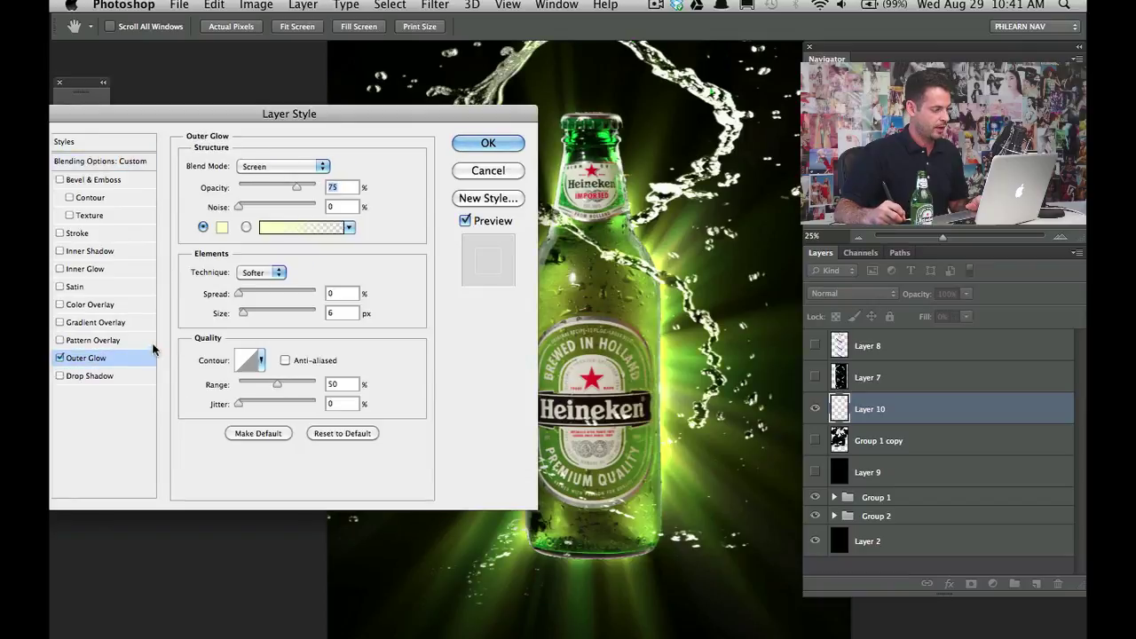
click(254, 313)
click(280, 166)
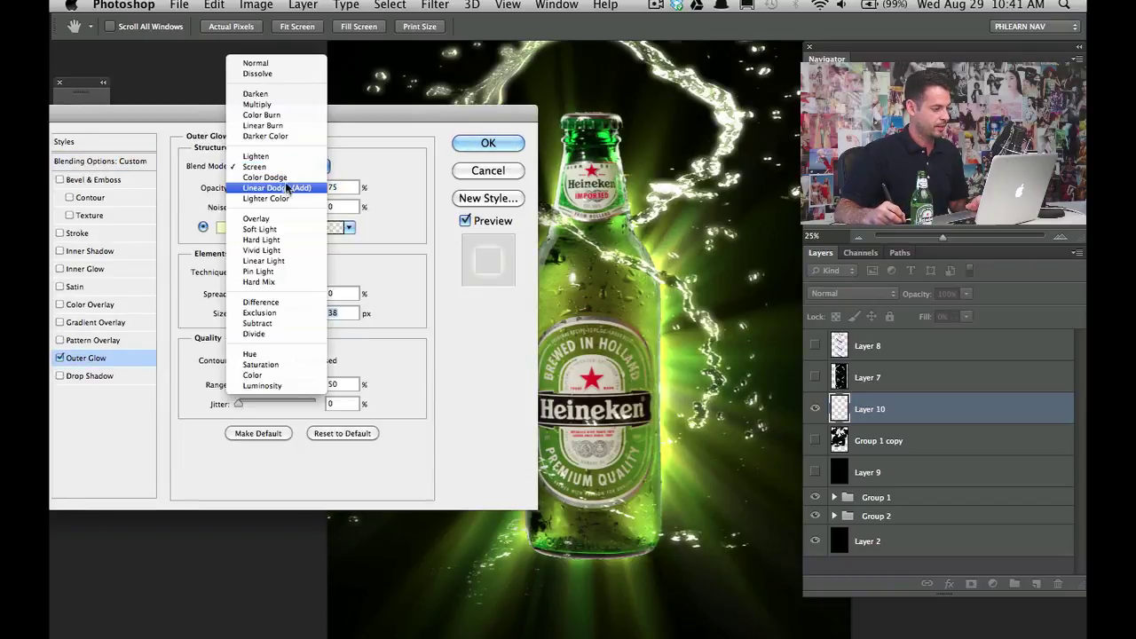
click(265, 176)
drag(447, 121, 343, 121)
mouse_move(150, 312)
mouse_down()
mouse_move(167, 313)
mouse_move(151, 313)
mouse_up()
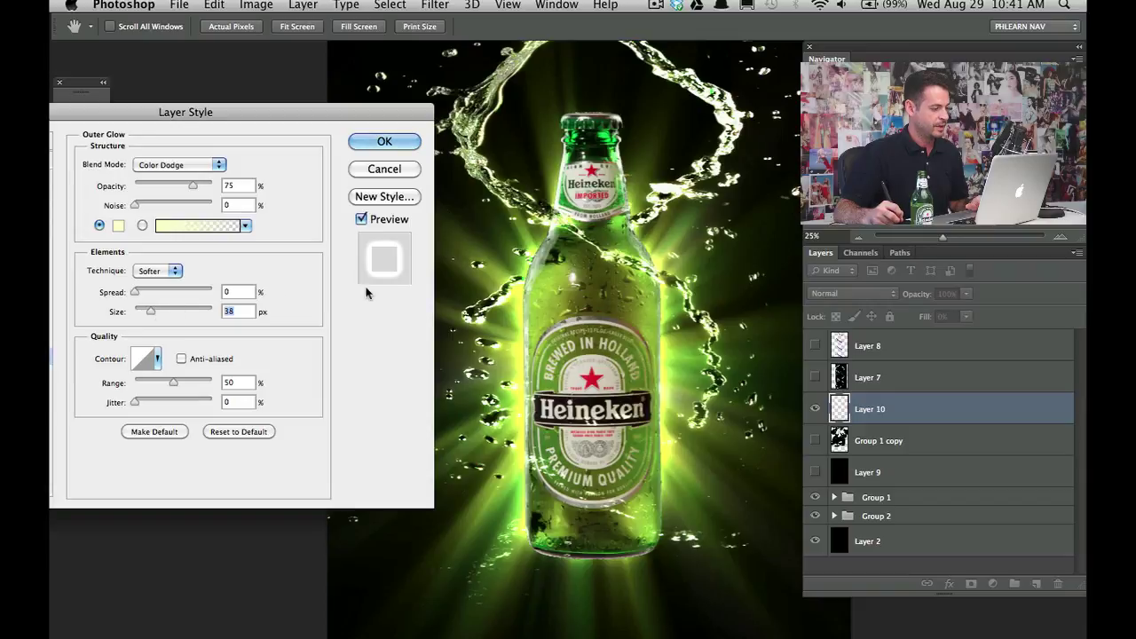
- Compare the water with and without the Outer Glow preview, and apply the layer style
click(361, 218)
click(362, 221)
click(363, 220)
click(363, 220)
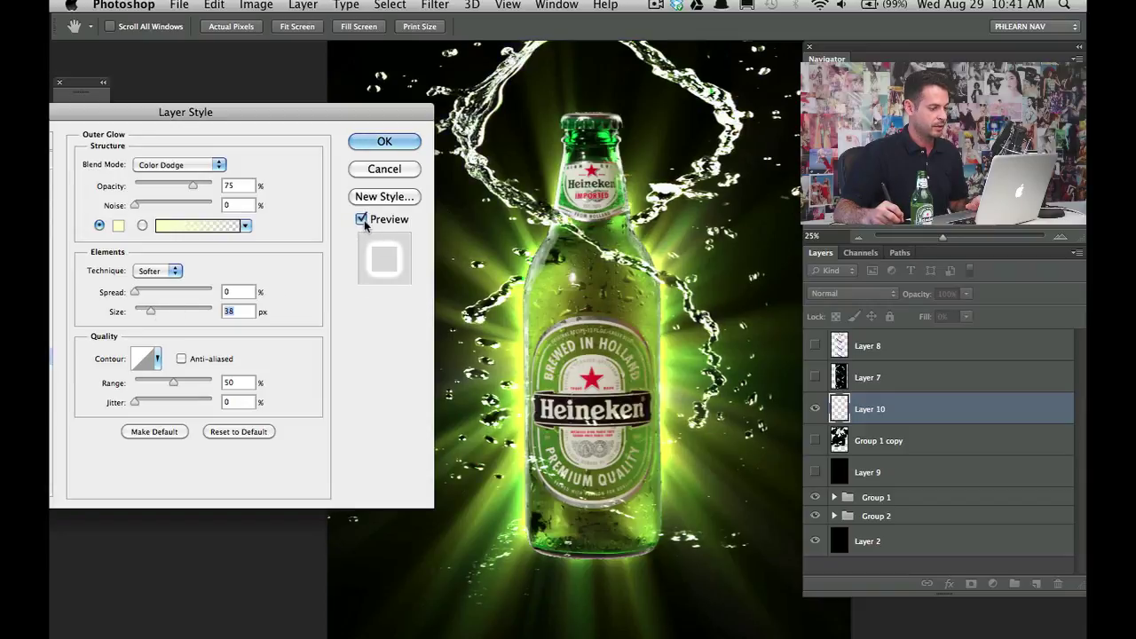
click(362, 219)
click(362, 220)
click(362, 220)
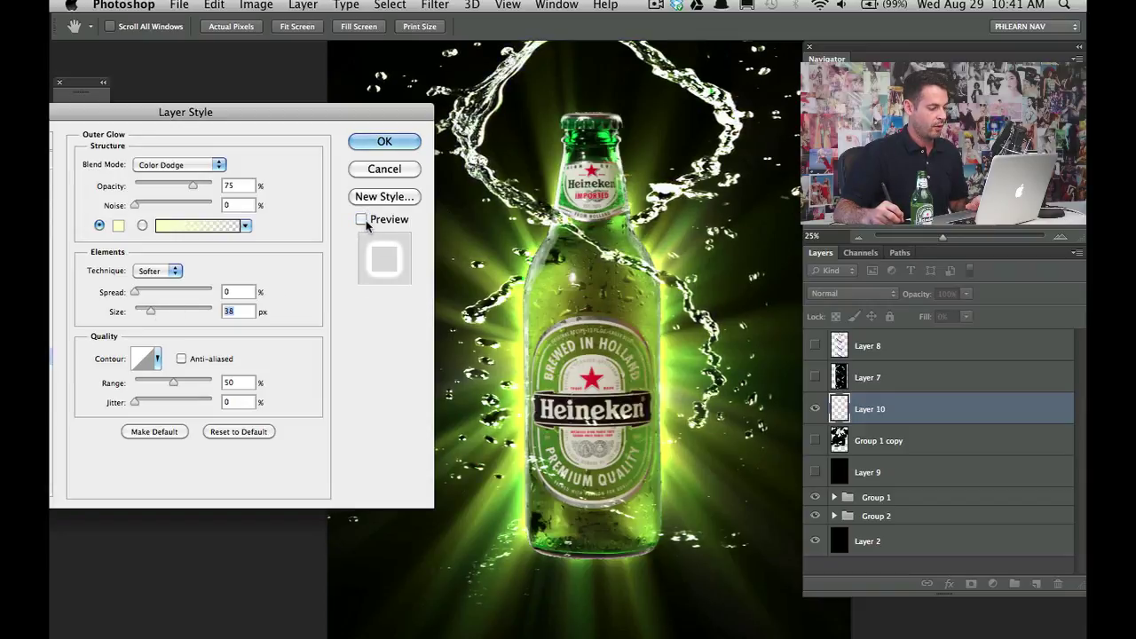
click(362, 219)
click(390, 142)
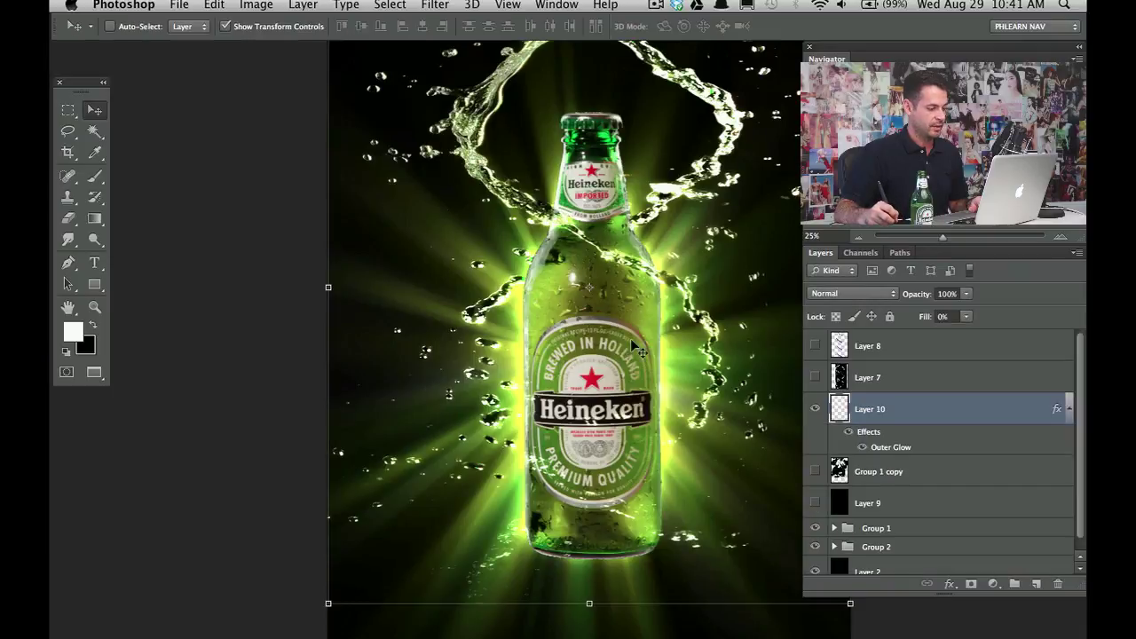
- Toggle Layer 10's visibility repeatedly to examine how its glow affects the water around the bottle
drag(798, 338, 675, 347)
click(816, 409)
click(816, 409)
click(816, 409)
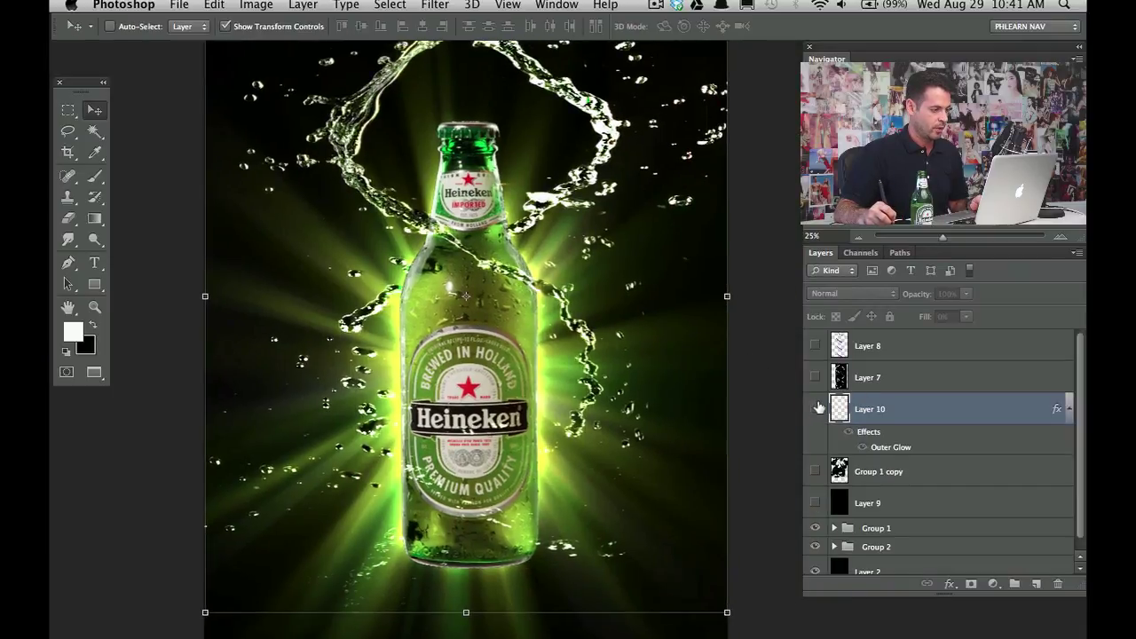
click(816, 409)
click(815, 409)
click(816, 409)
click(816, 409)
click(816, 409)
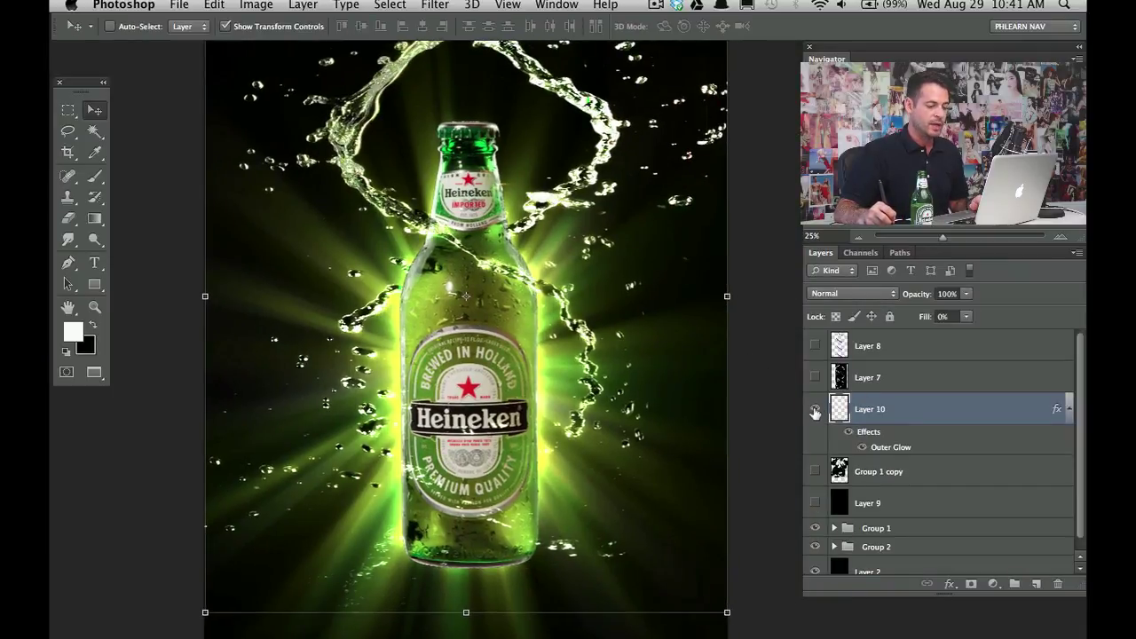
click(815, 409)
click(816, 410)
- Collapse Layer 10's effects list and delete the hidden layers Group 1 copy and Layer 9
click(1068, 410)
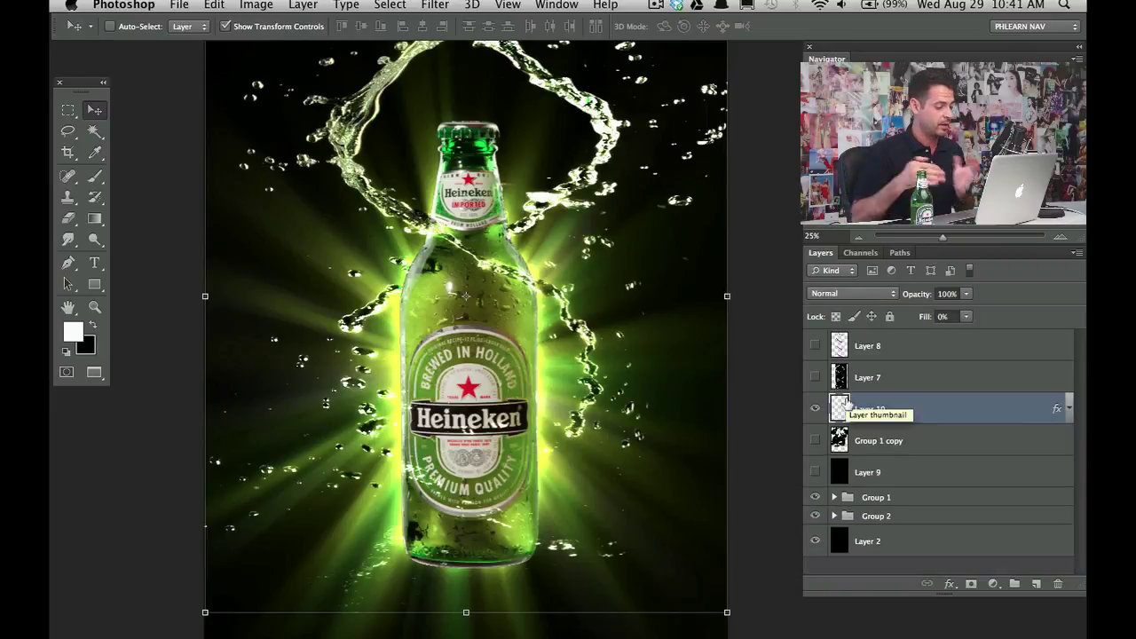
click(877, 441)
shift+click(895, 472)
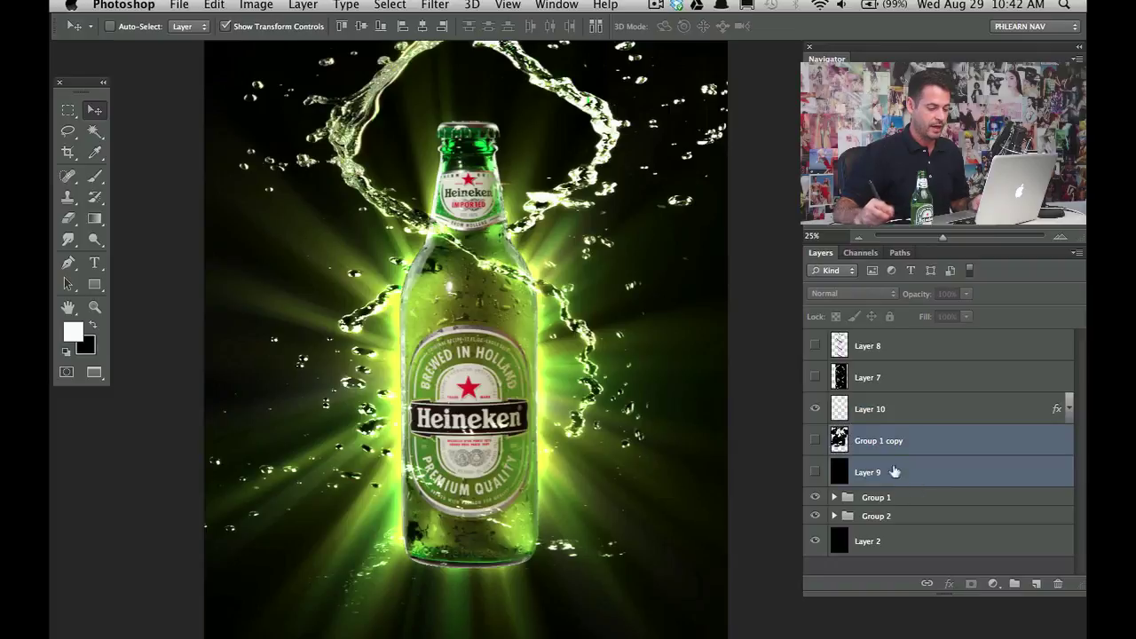
key(Delete)
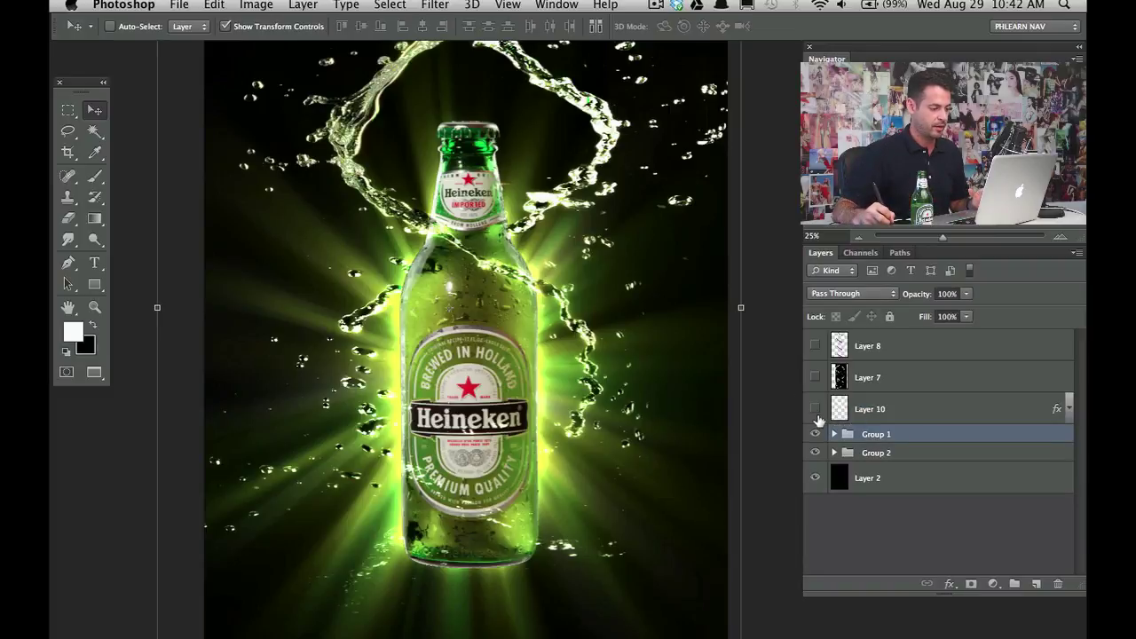
- Make Layer 10 visible and examine the glowing water across the whole composition
click(815, 409)
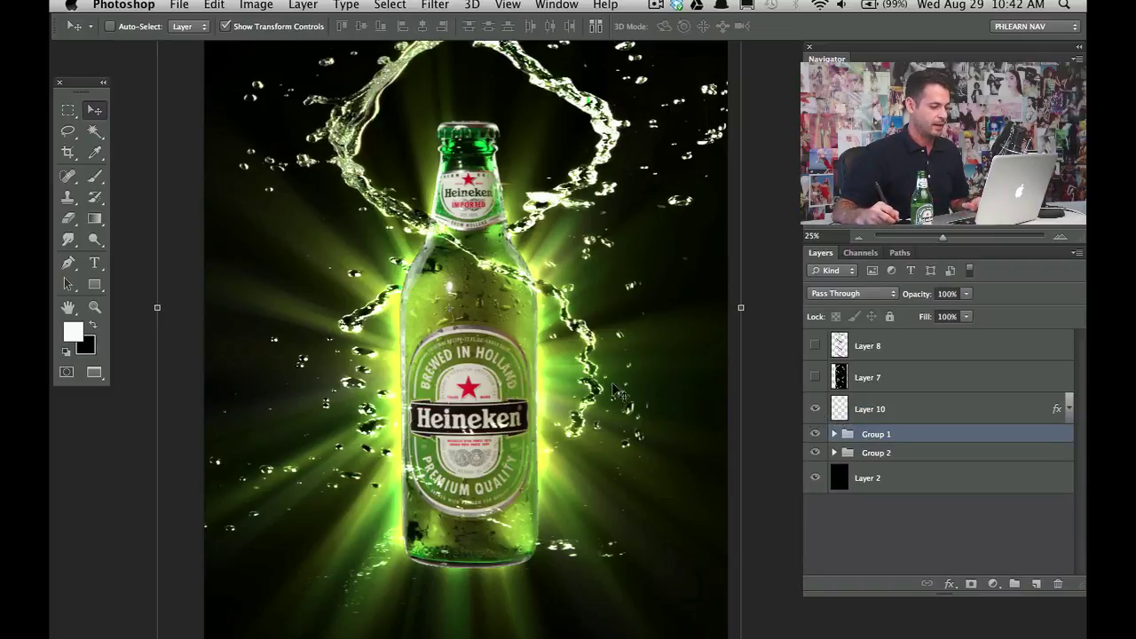
mouse_move(530, 425)
mouse_down()
mouse_move(543, 375)
mouse_move(522, 408)
mouse_move(533, 434)
mouse_up()
key(super+minus)
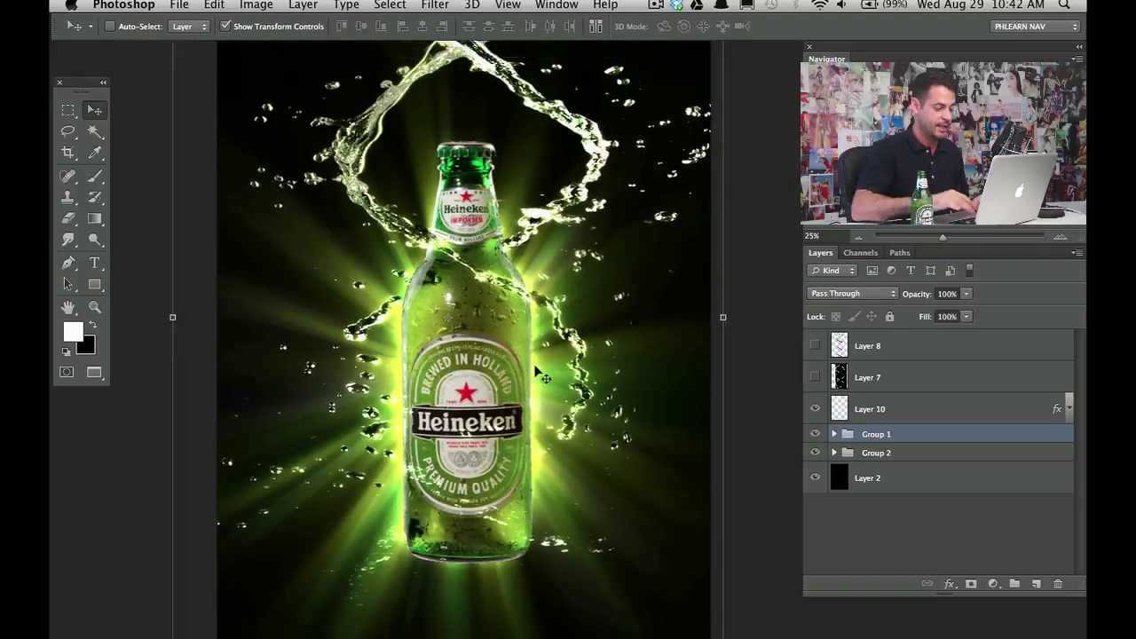
drag(672, 316, 615, 336)
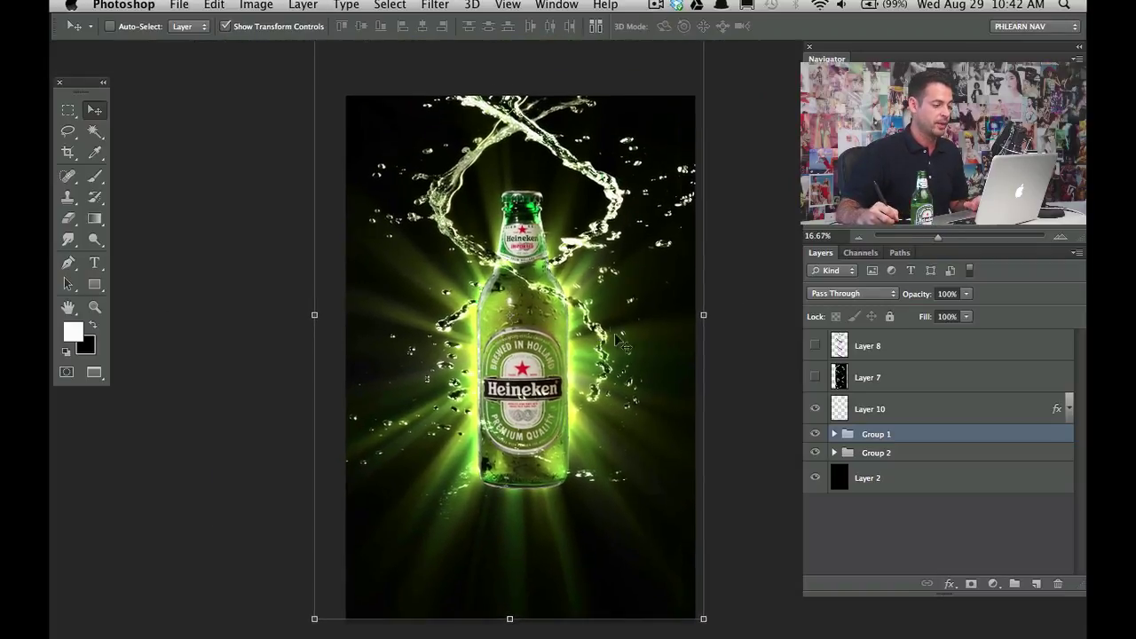